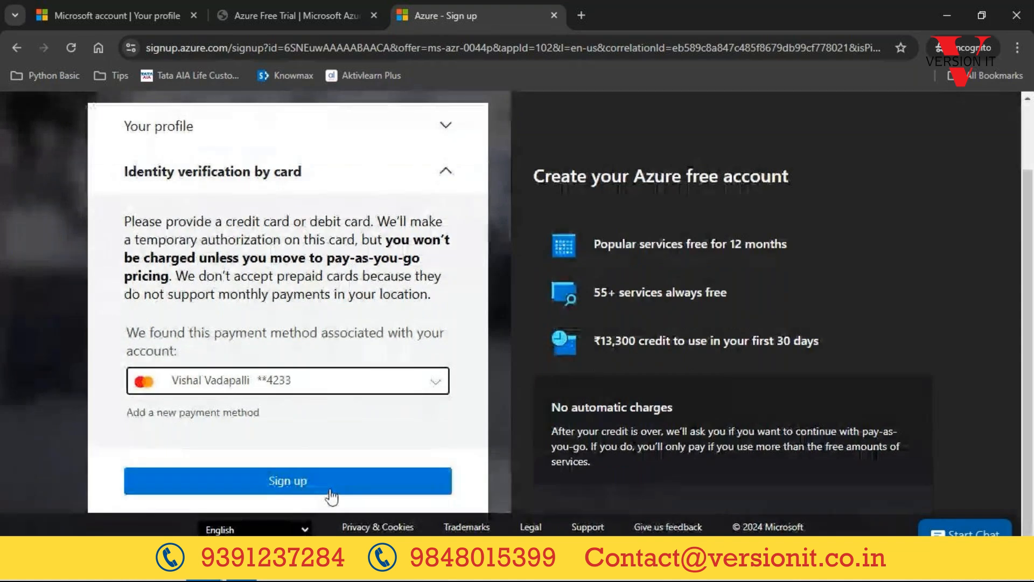
Submit the Azure free account sign-up using the saved payment card and continue to the account protection sign-in
click(343, 484)
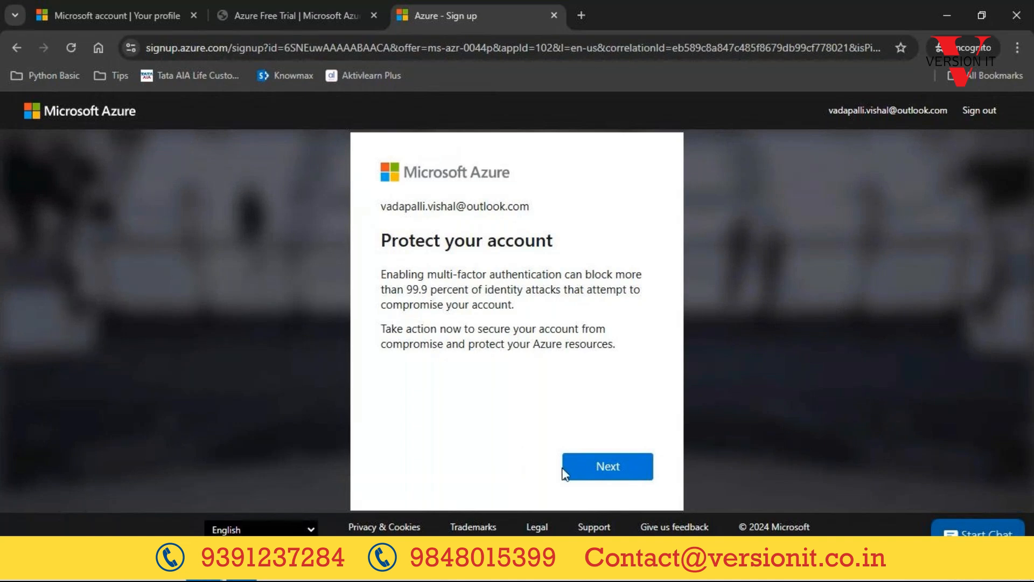
click(580, 476)
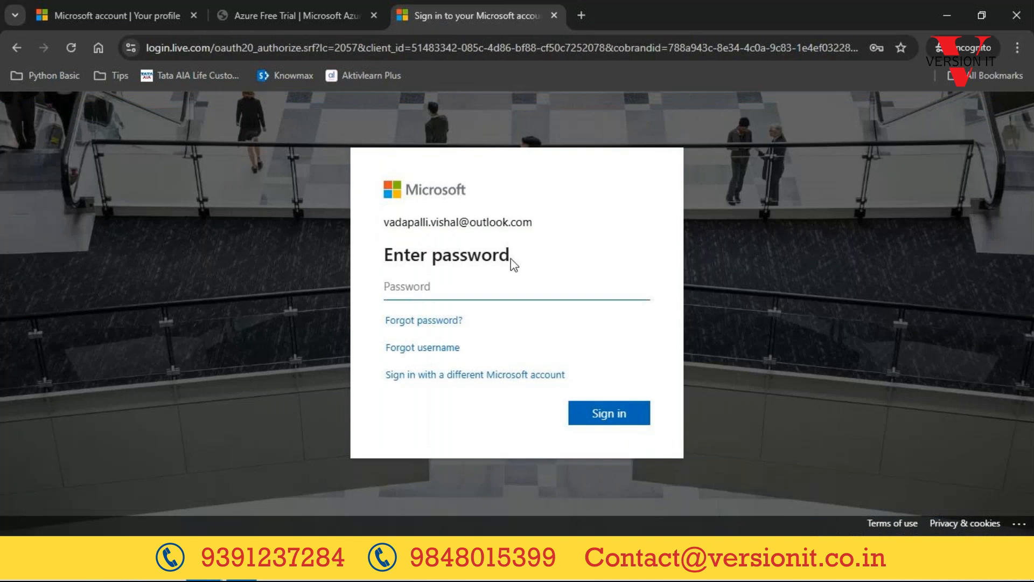
Choose to sign in with a different Microsoft account and submit that account's e-mail address
click(448, 380)
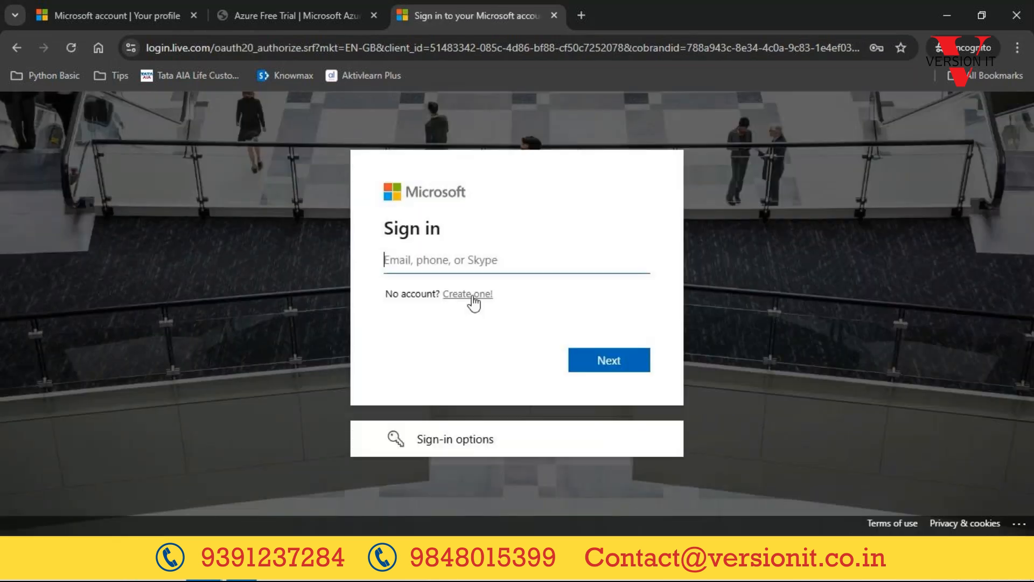
click(484, 264)
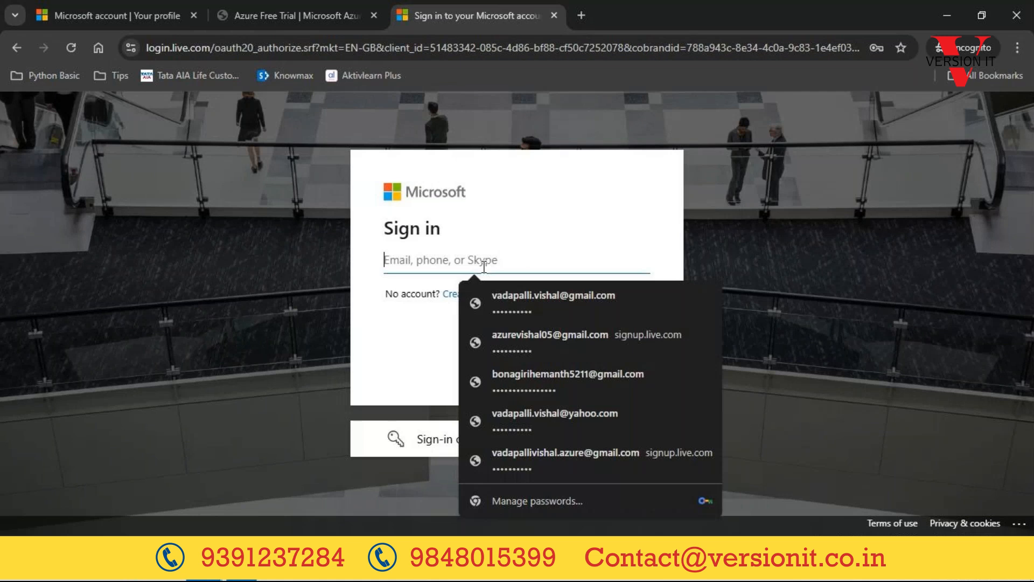
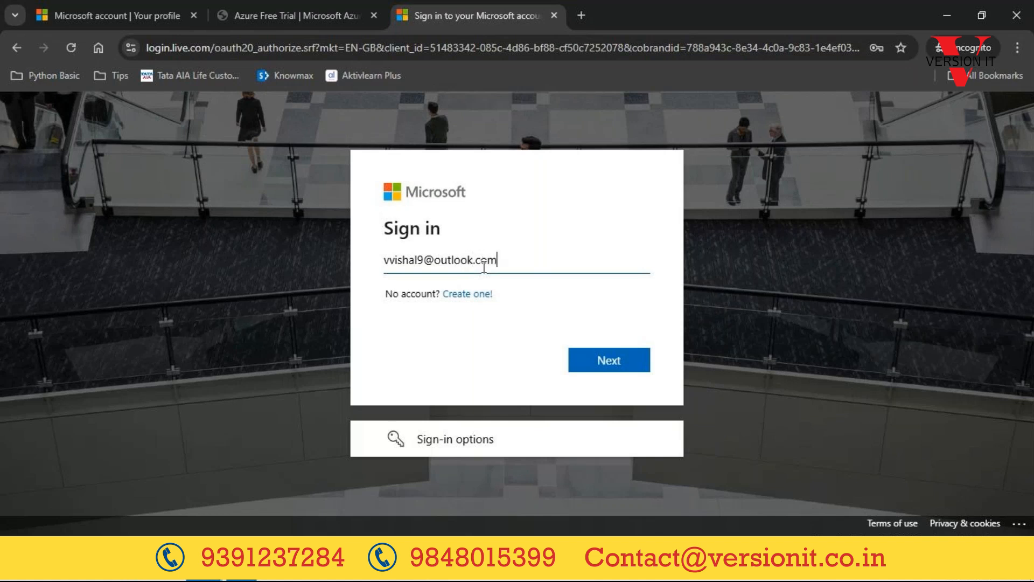
click(626, 357)
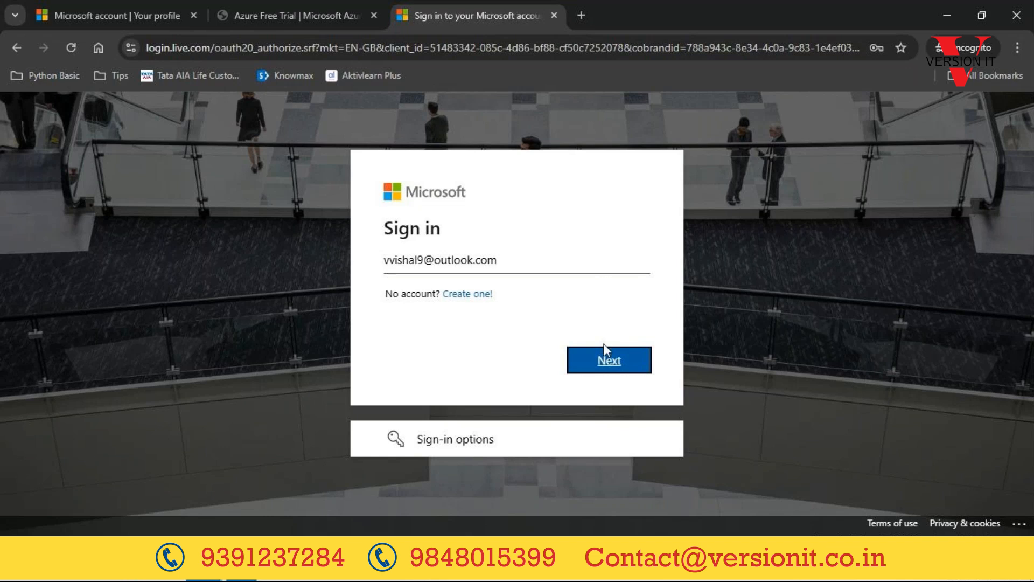
click(605, 370)
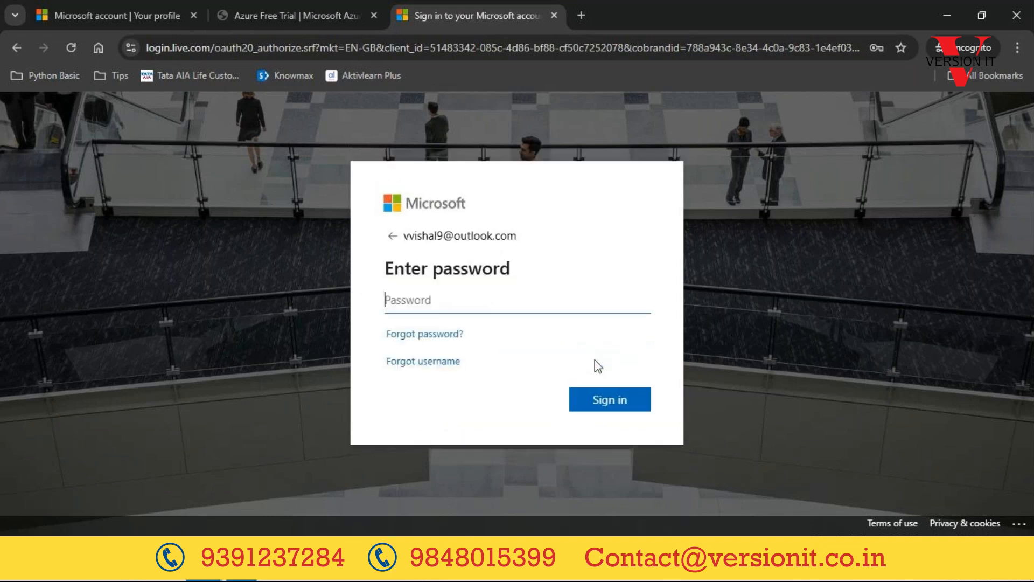
Enter the account password and sign in
text(••••••)
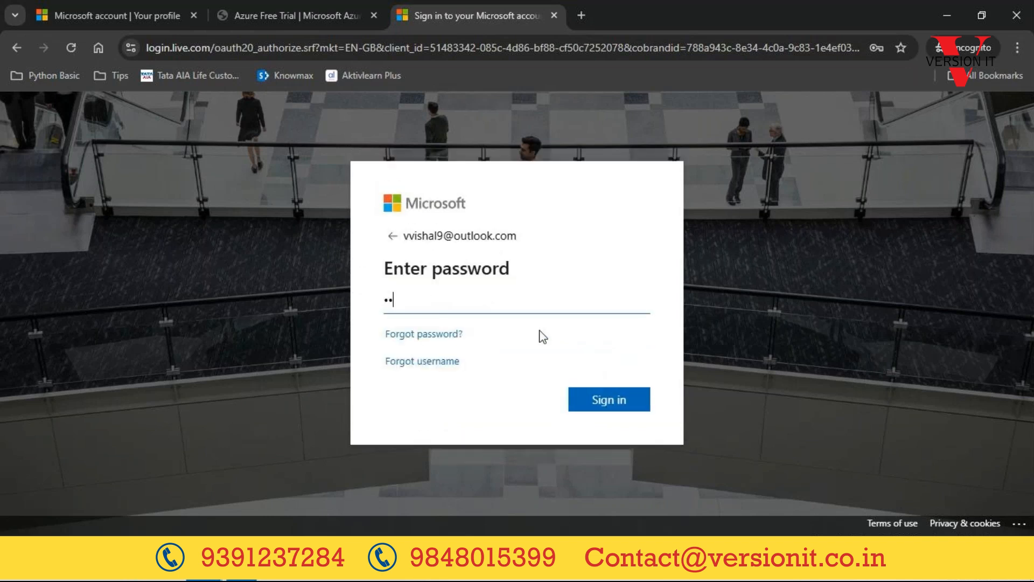
text(••••••)
click(601, 391)
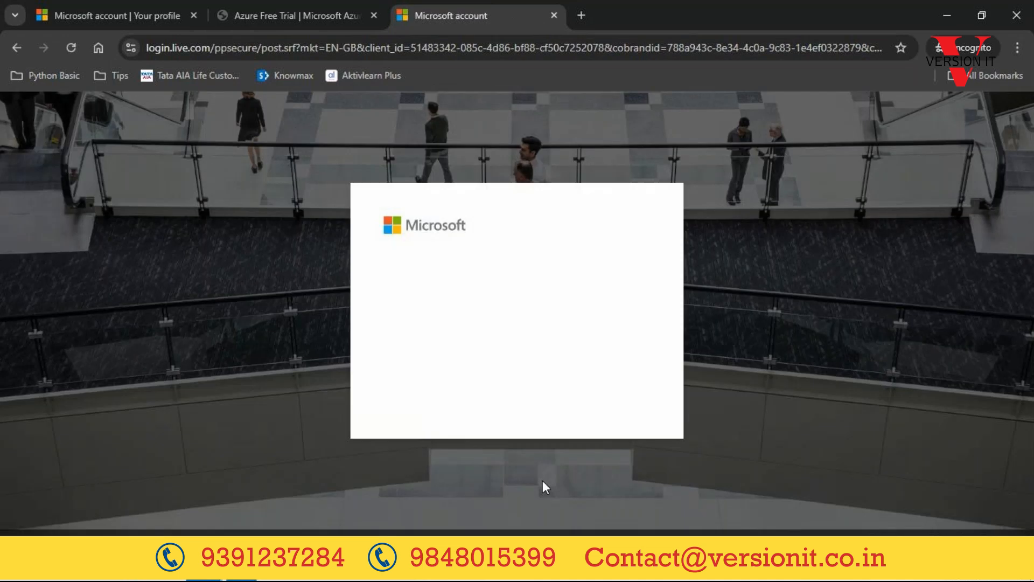
Add an Outlook address as the alternate e-mail for account verification and request the security code
click(464, 359)
click(577, 384)
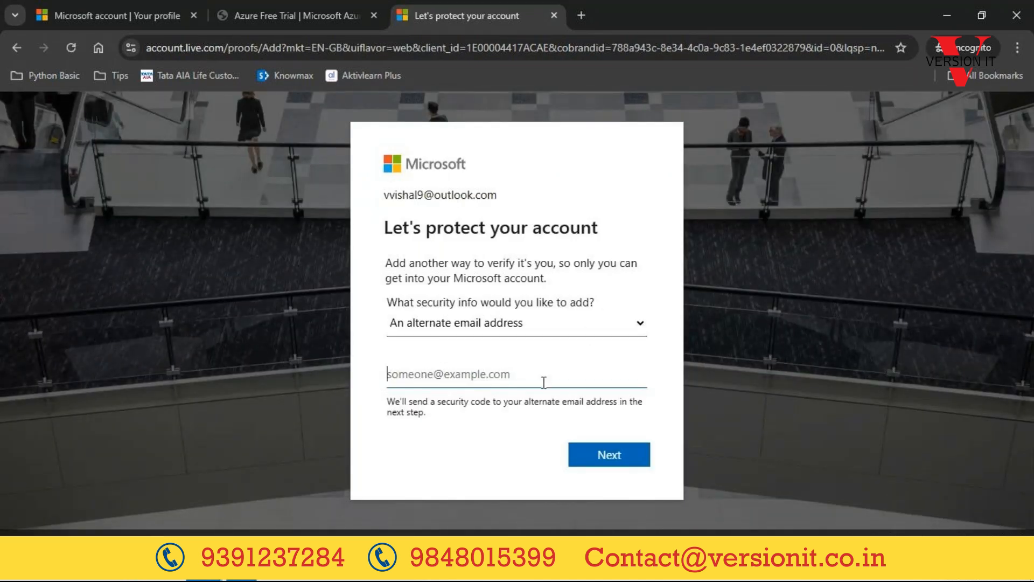
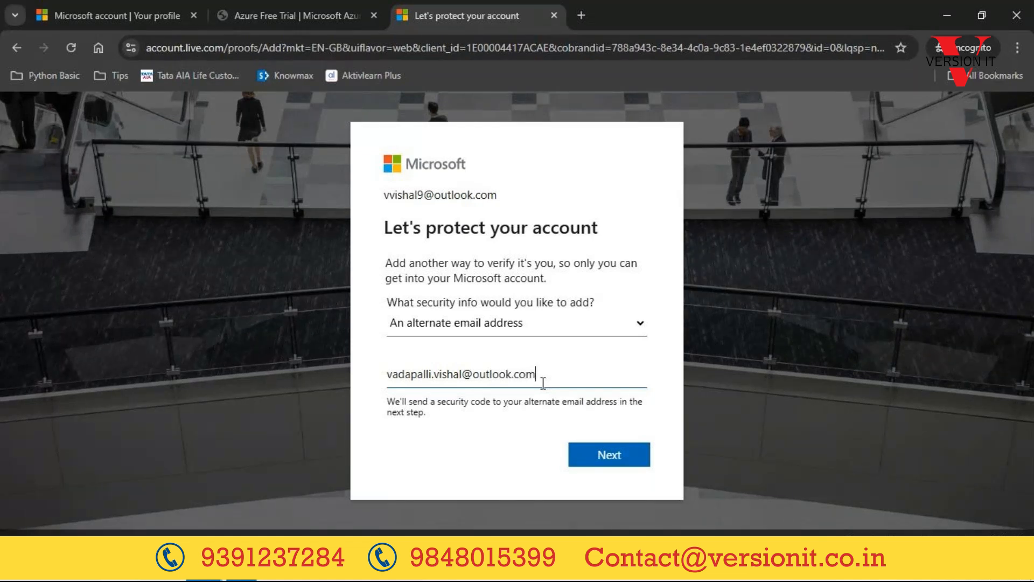
click(610, 458)
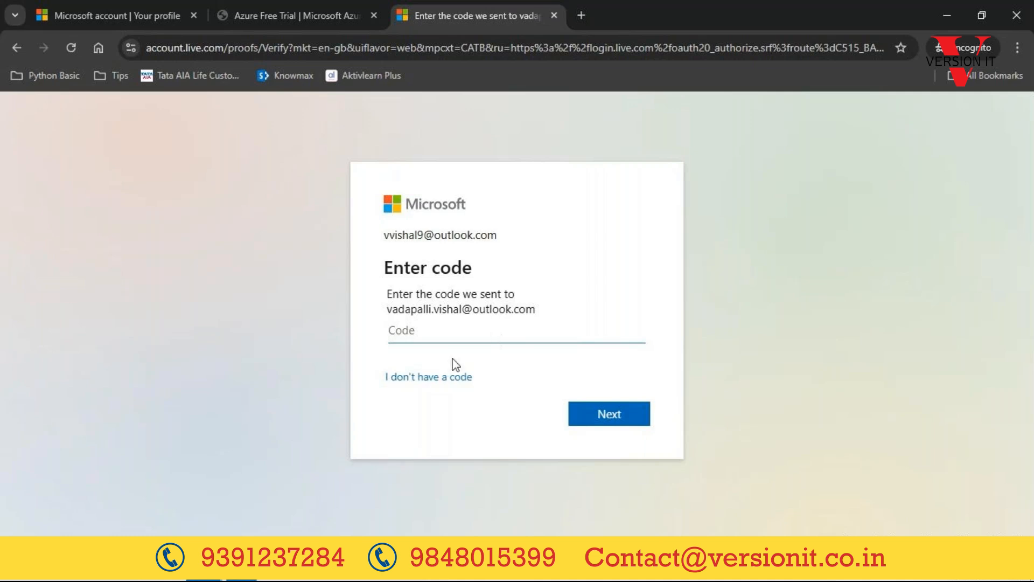
Return to the security info form, enter a Gmail address as the alternate e-mail and request its security code
click(22, 47)
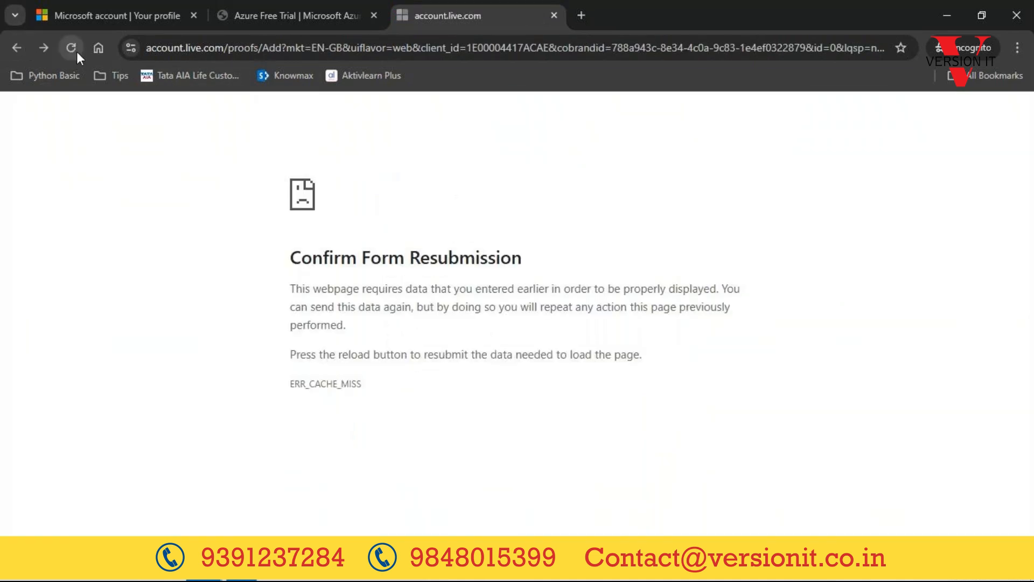
click(74, 48)
click(580, 176)
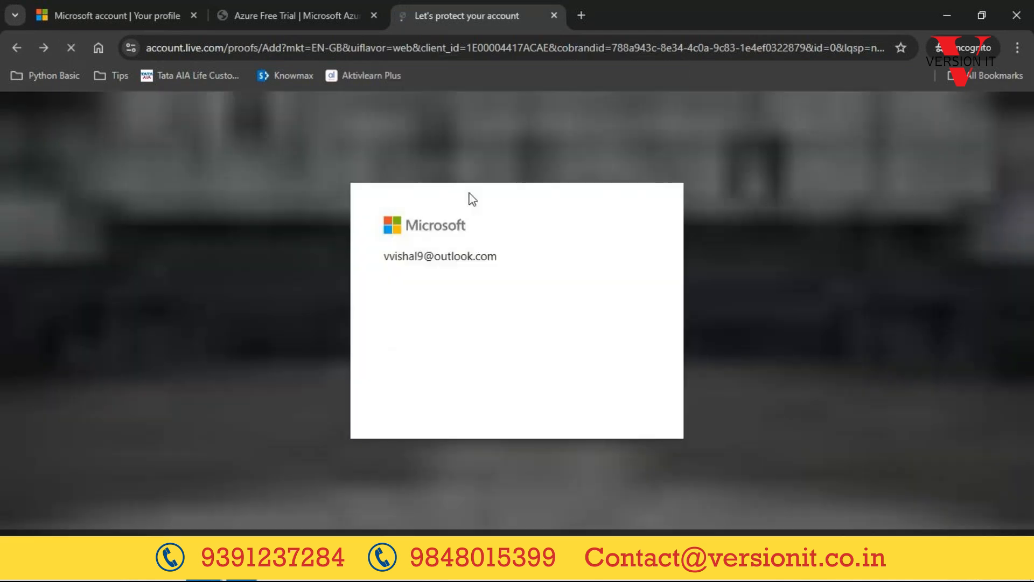
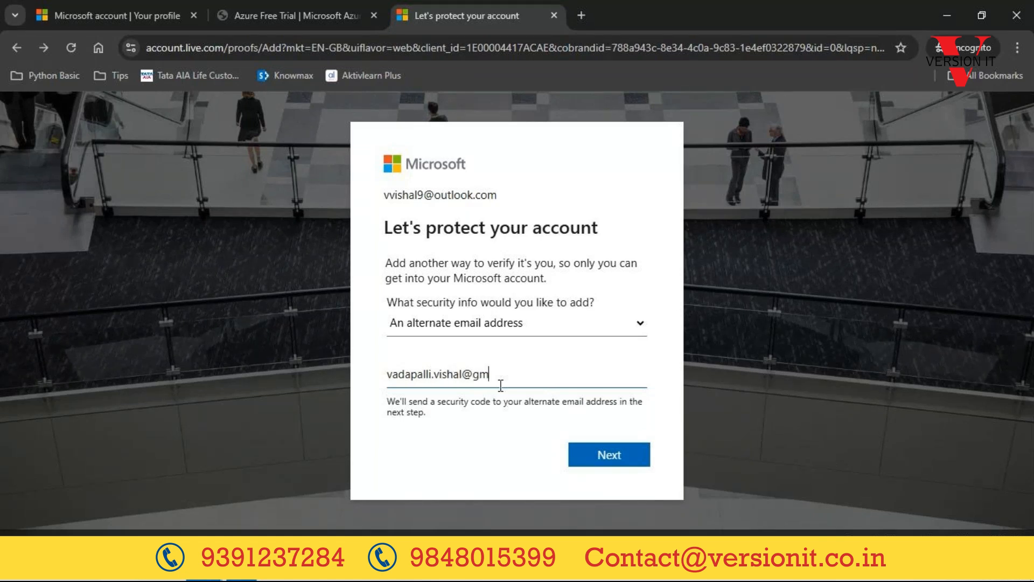
click(620, 462)
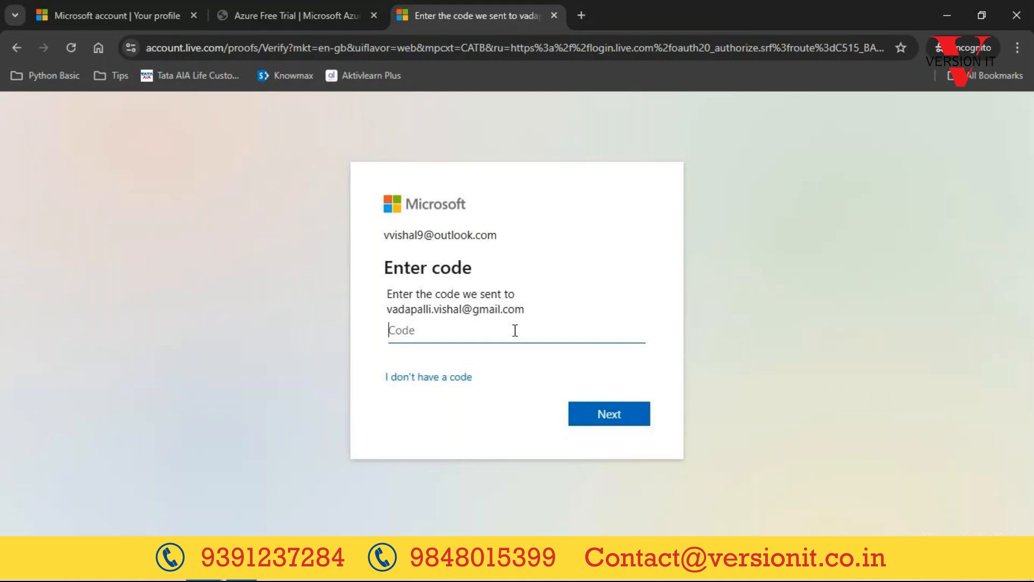
Enter the security code sent to the alternate e-mail and submit it
click(634, 426)
click(633, 425)
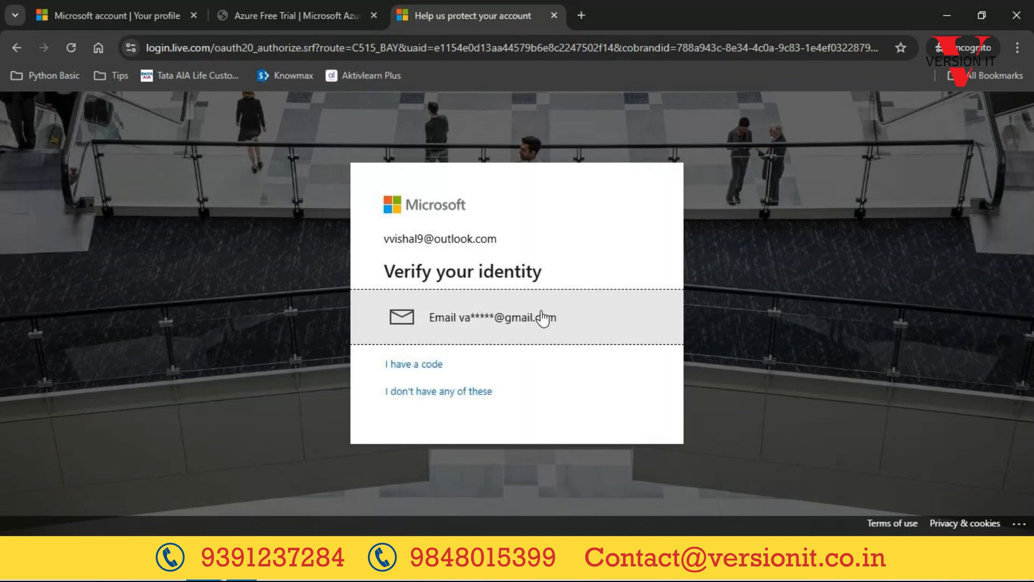
Choose e-mail identity verification, enter the full alternate e-mail address and request a verification code
click(543, 318)
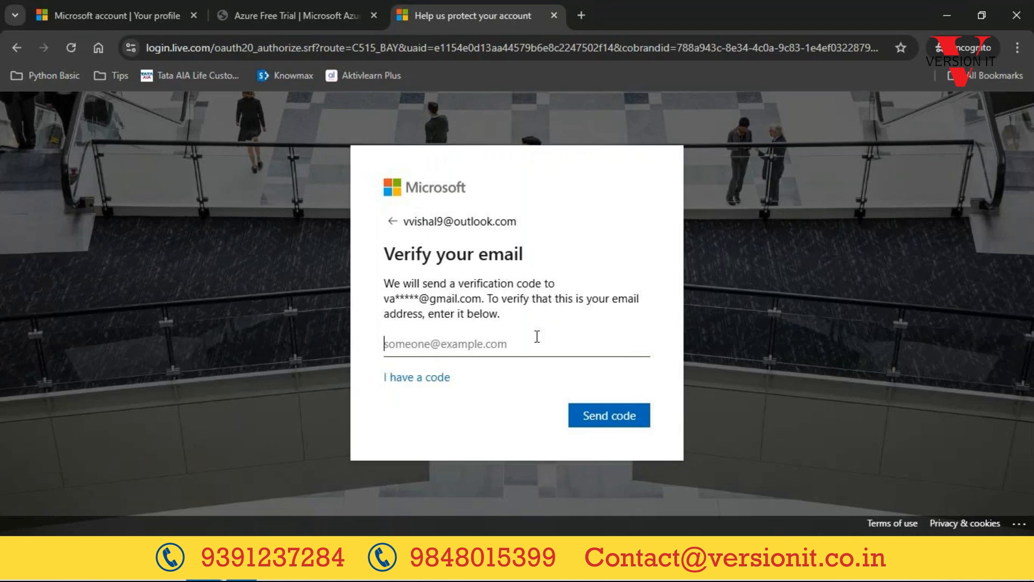
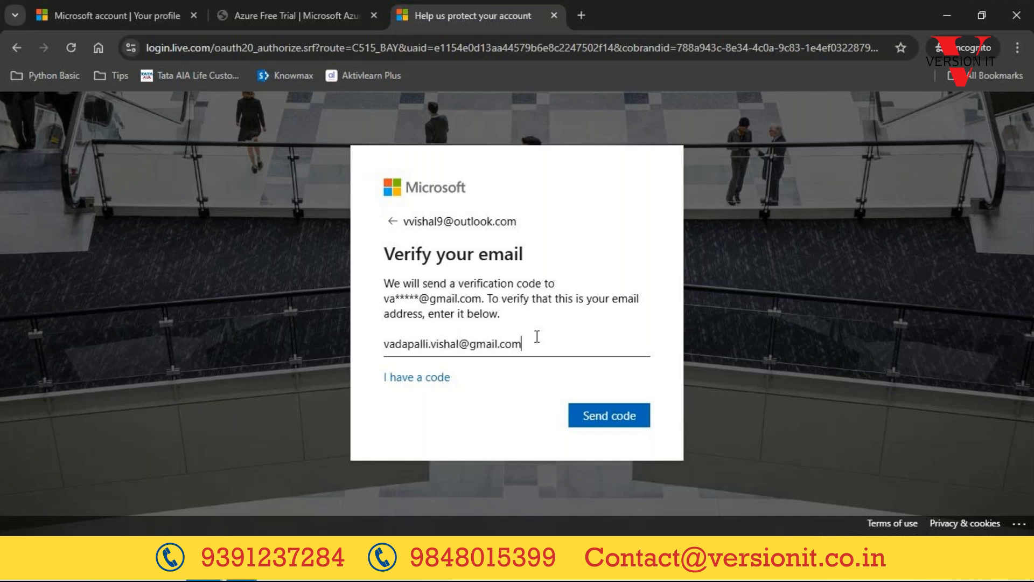
click(588, 423)
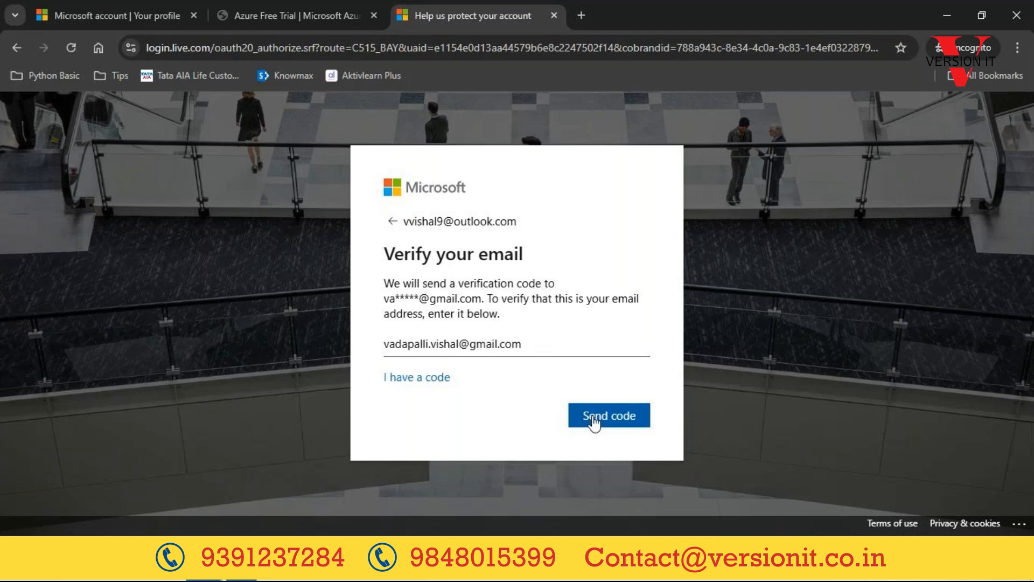
click(595, 424)
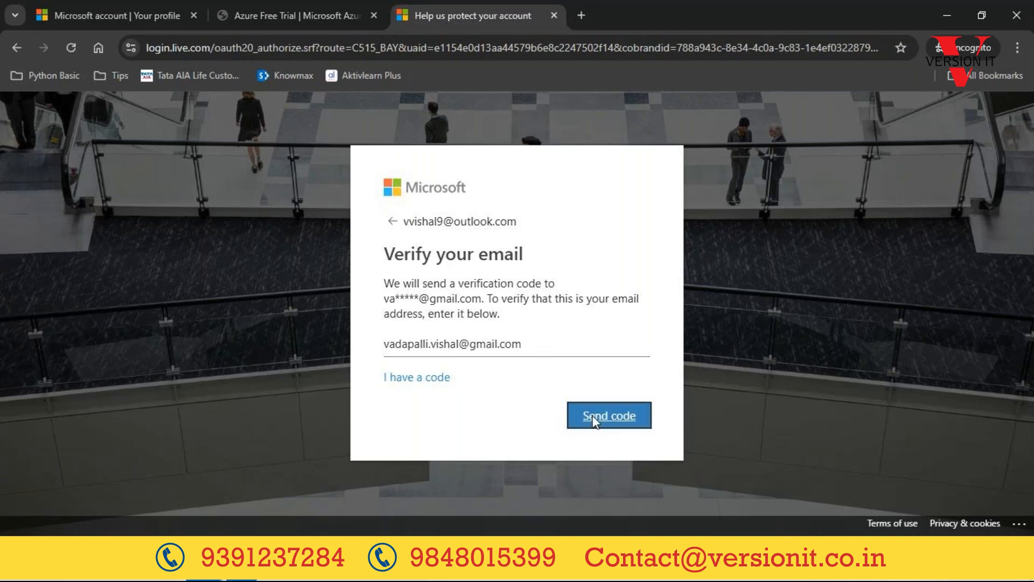
Enter the e-mailed verification code and verify the identity
click(572, 349)
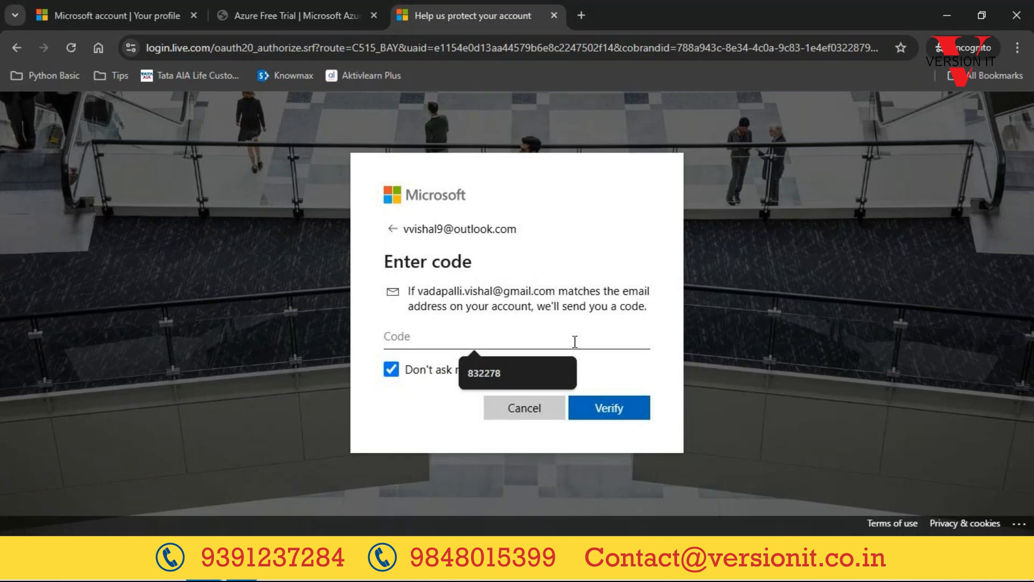
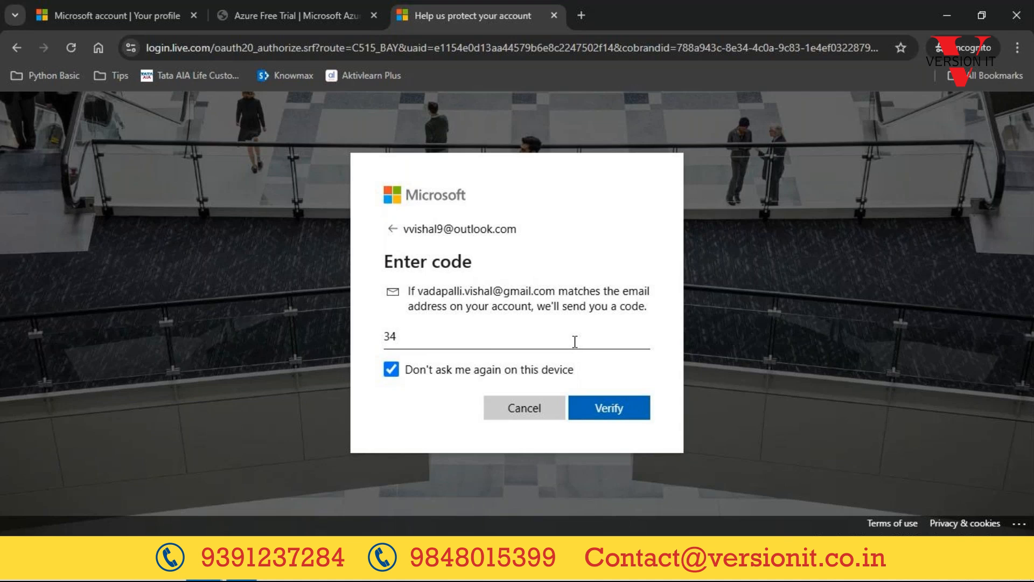
click(625, 421)
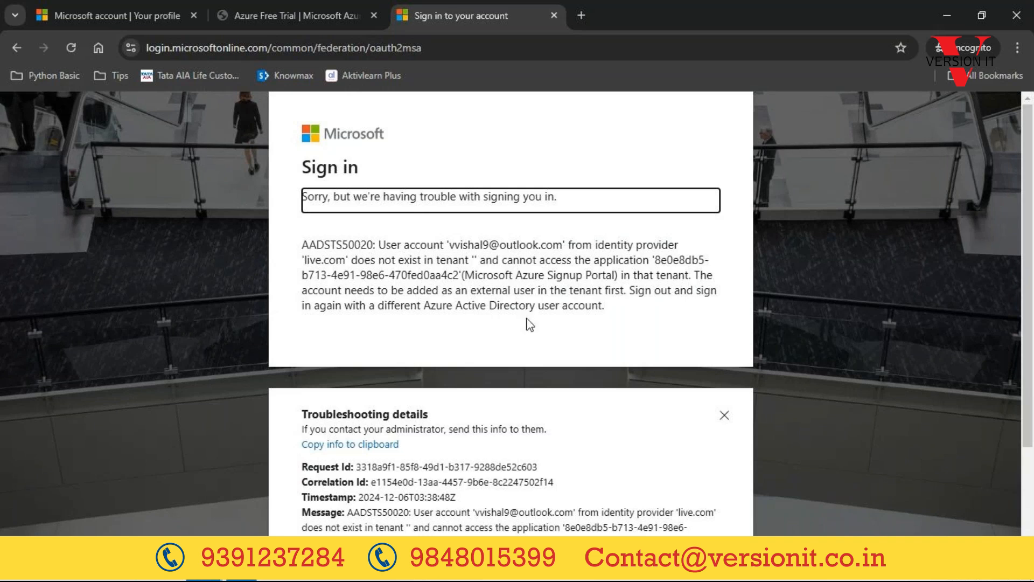
Examine the sign-in error and its troubleshooting details, and check the Azure free account and Microsoft profile tabs
scroll(530, 325, down, 2)
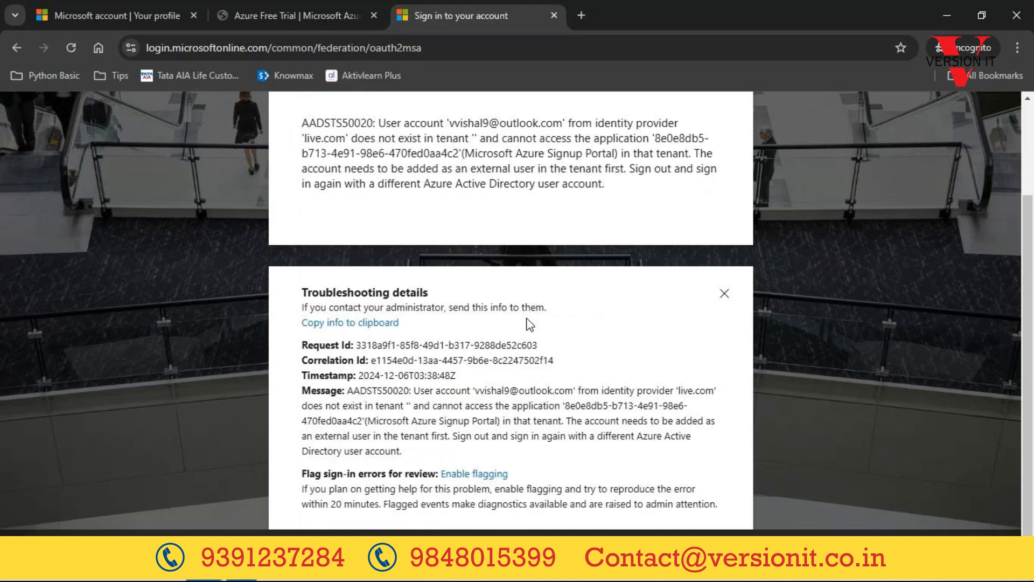
scroll(530, 325, up, 2)
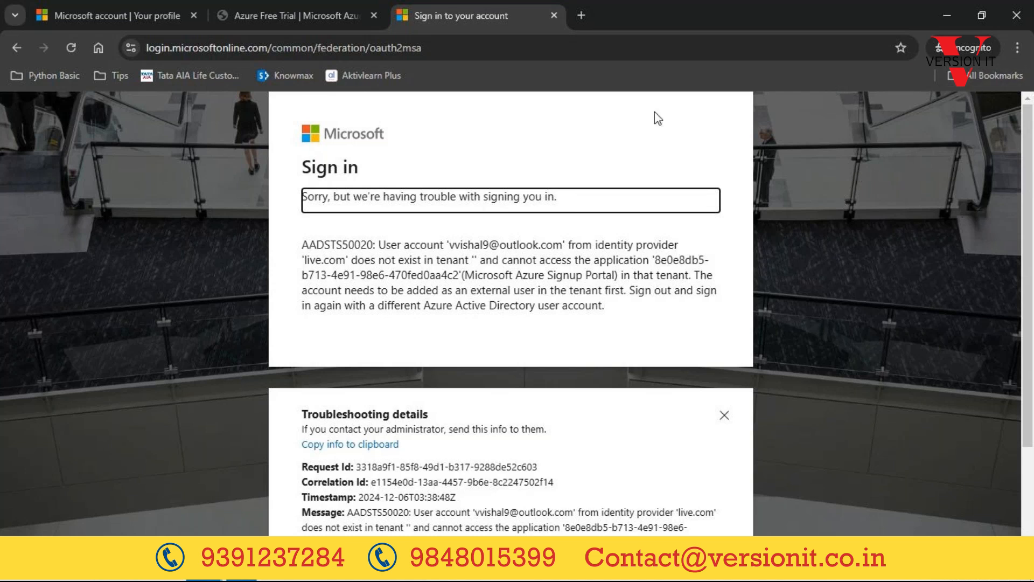
click(287, 12)
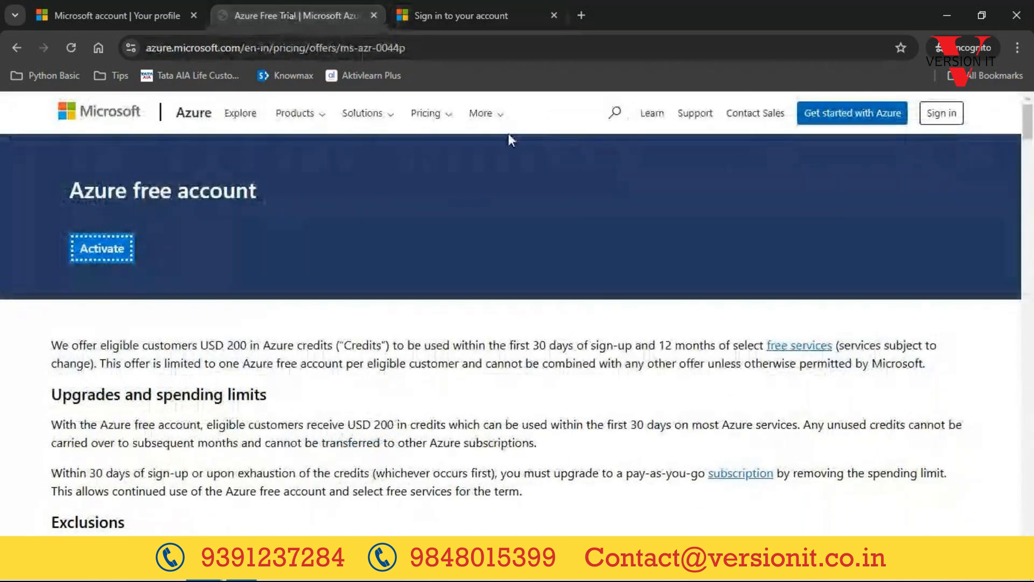
click(454, 12)
click(132, 8)
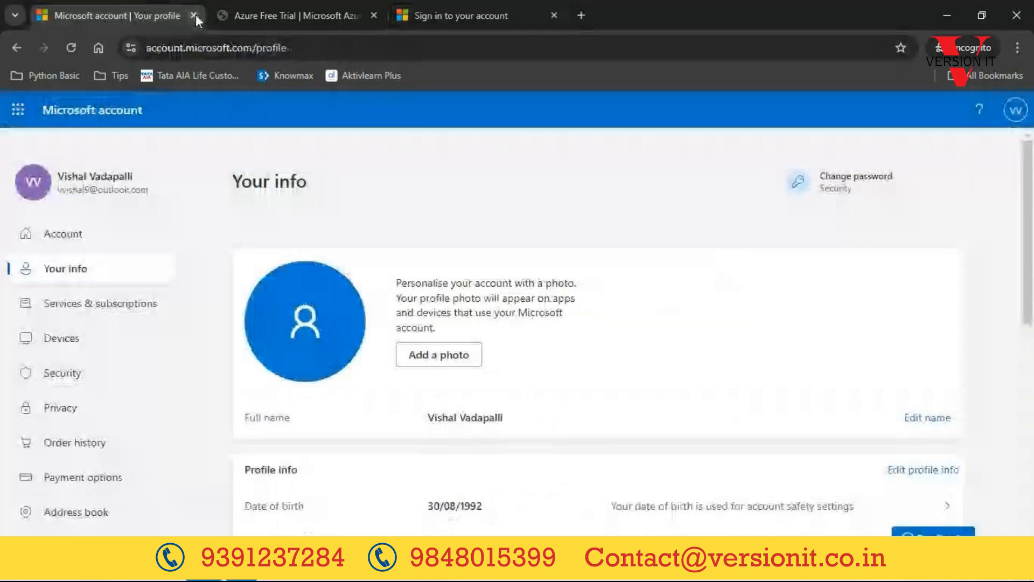
Close the Microsoft account tab and the open browser windows
click(194, 15)
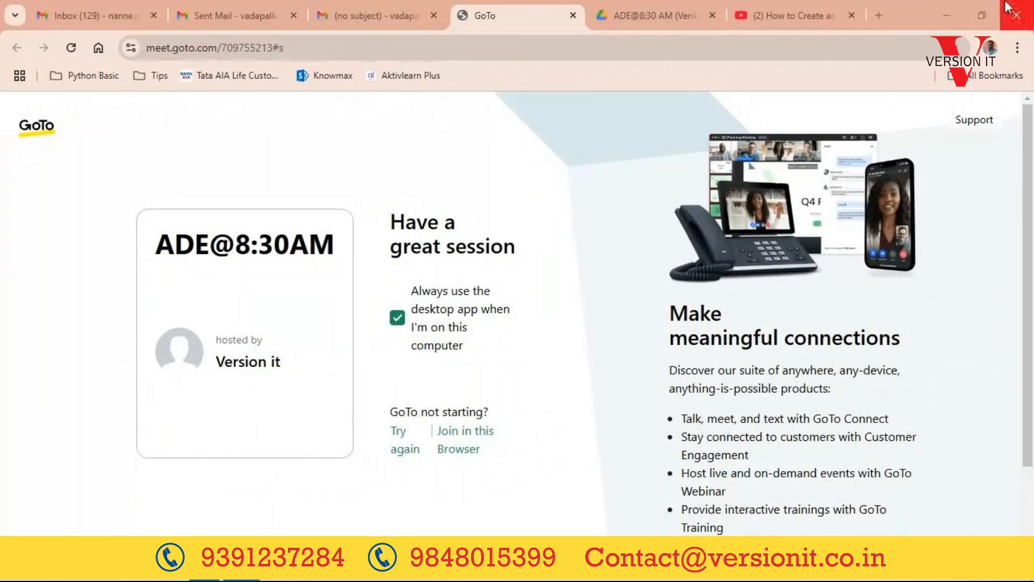
click(1017, 15)
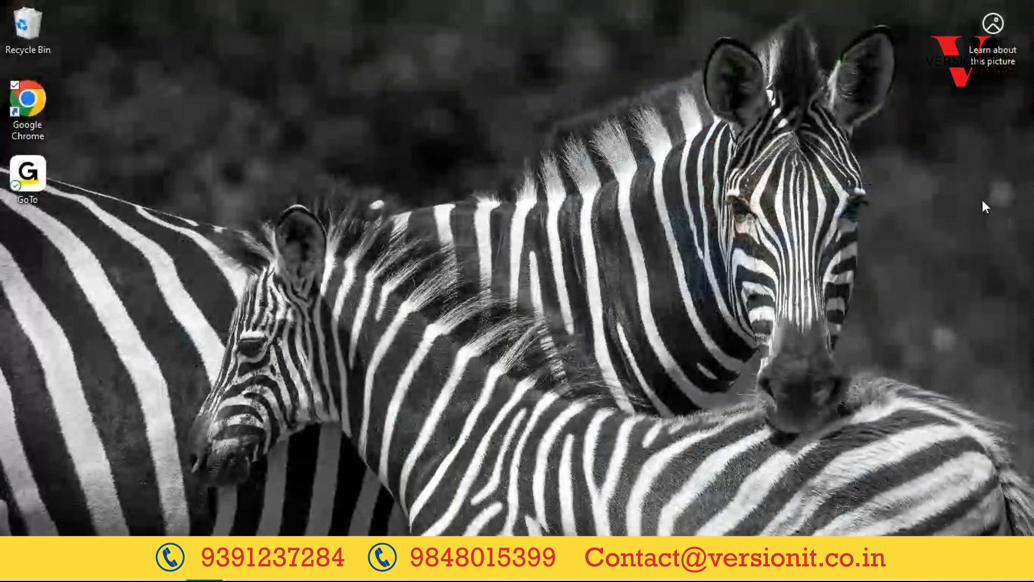
Relaunch Google Chrome, decline the Google storage offer and open the browsing history
double_click(35, 111)
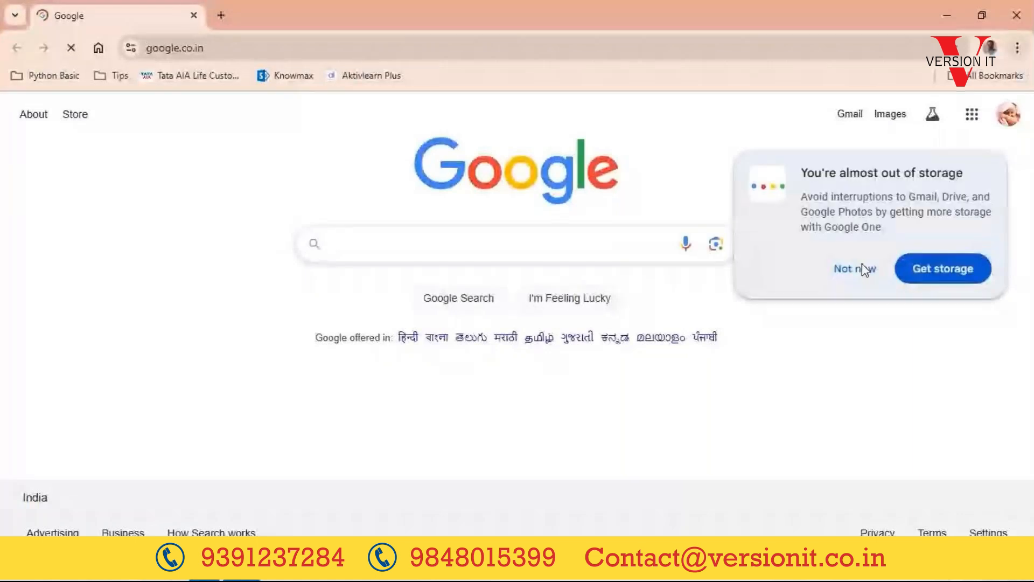
click(855, 268)
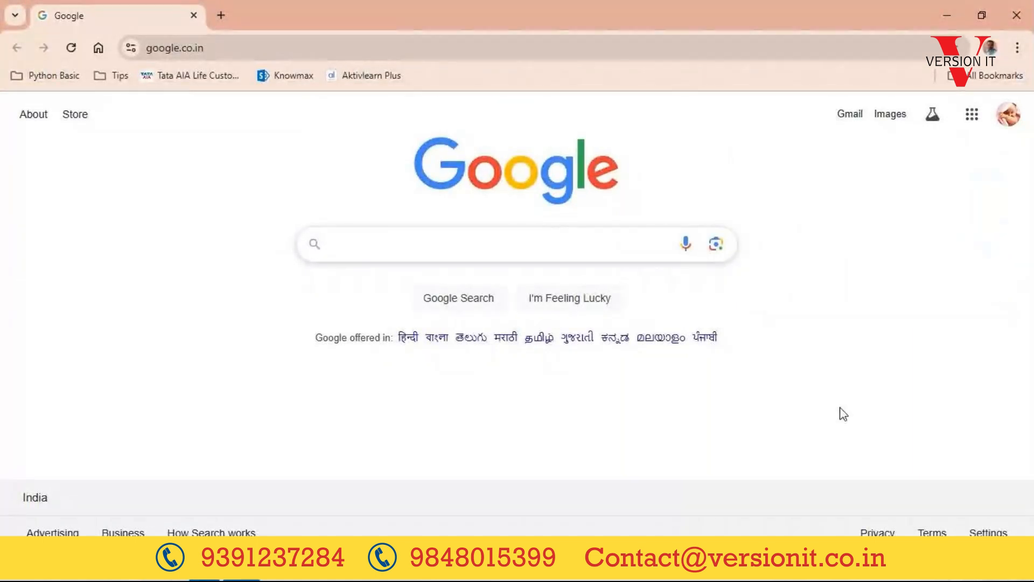
key(ctrl+h)
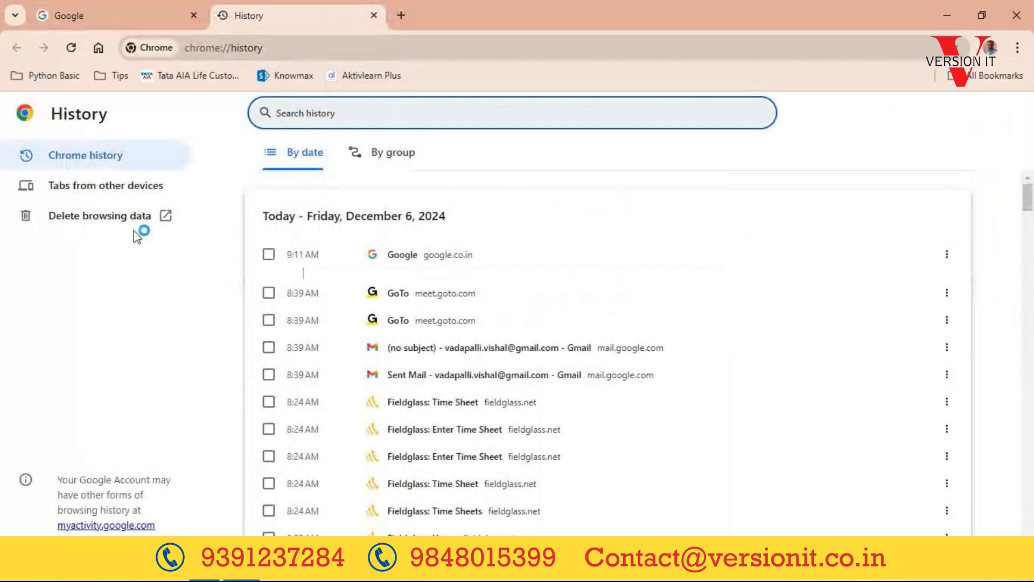
Delete the last hour's browsing history, cookies and cached files, and open a new Incognito window
click(111, 219)
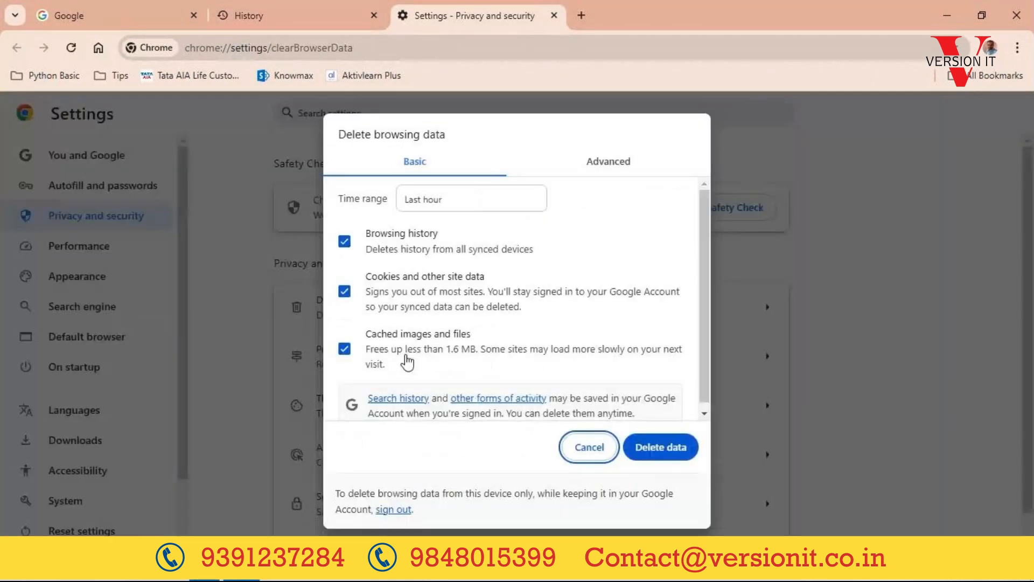
click(663, 421)
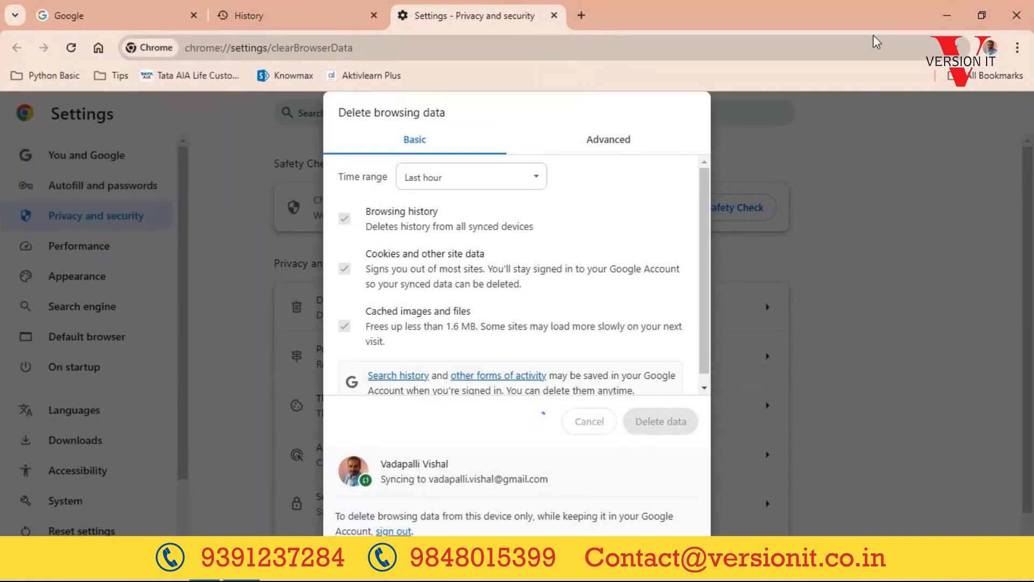
click(1018, 48)
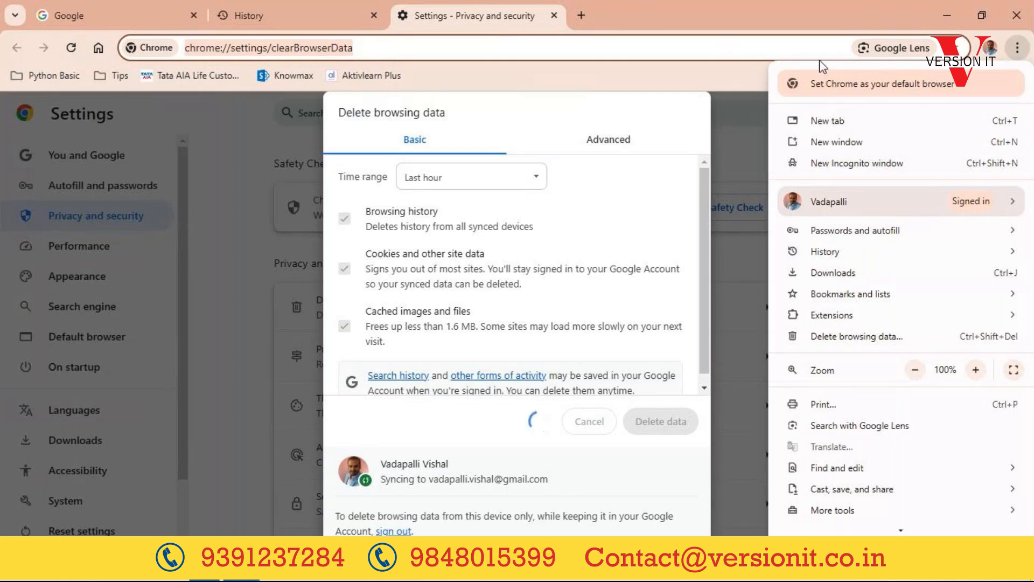
click(847, 163)
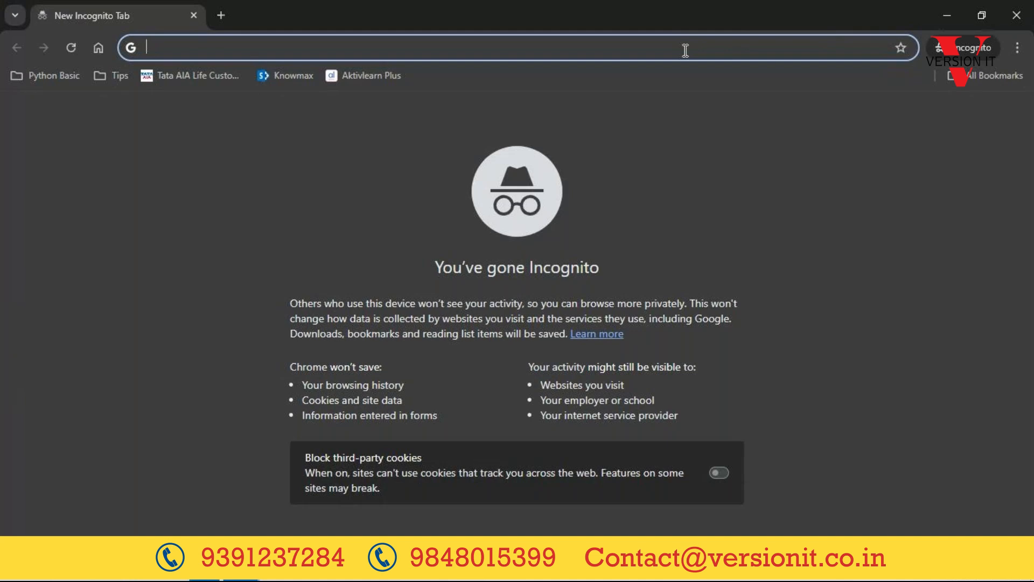
text(portal)
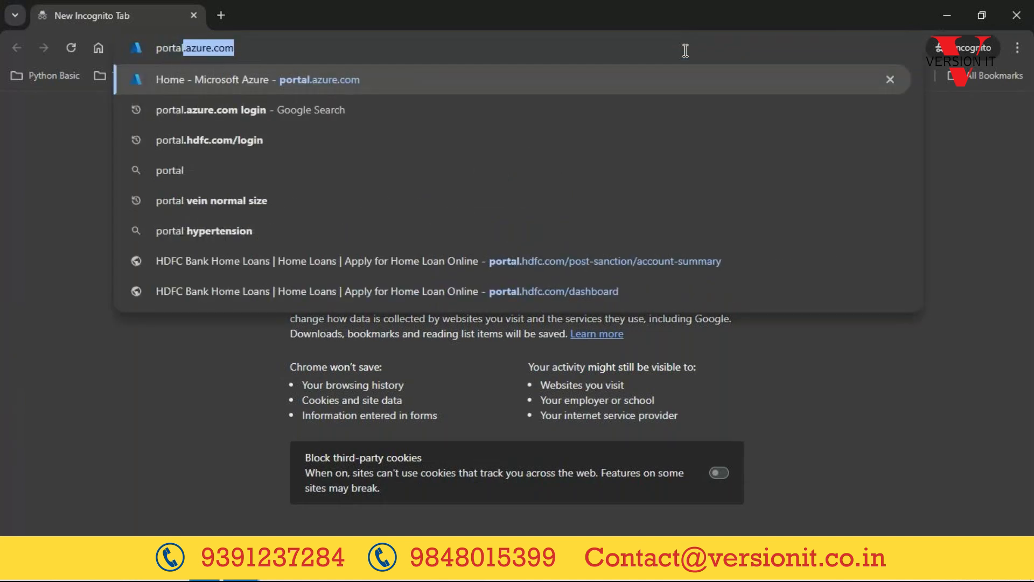
key(BackSpace)
key(BackSpace)
key(BackSpace)
key(BackSpace)
key(BackSpace)
key(BackSpace)
key(BackSpace)
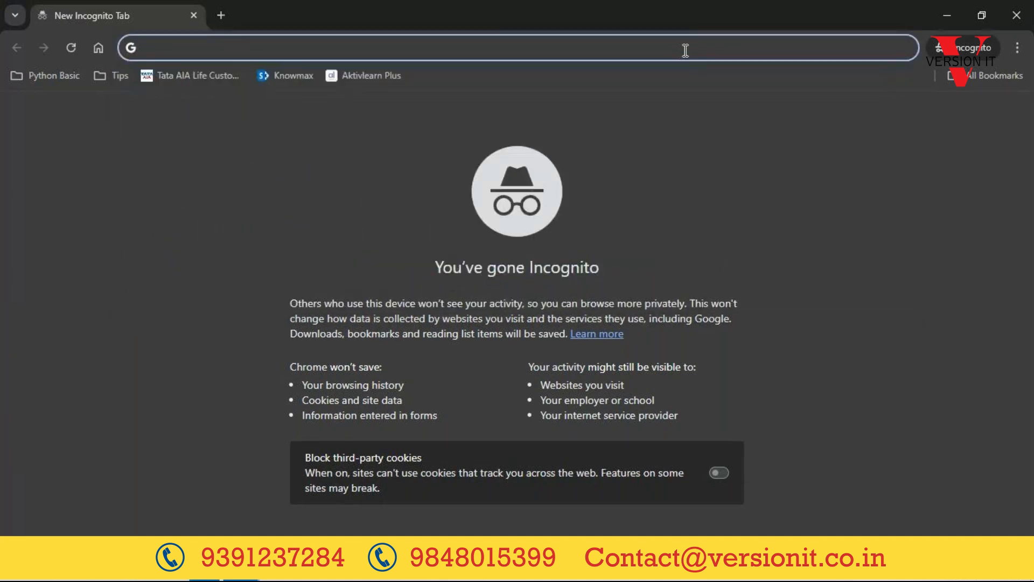
Search for creating an Azure free account and go to its Microsoft sign-in page
text(c)
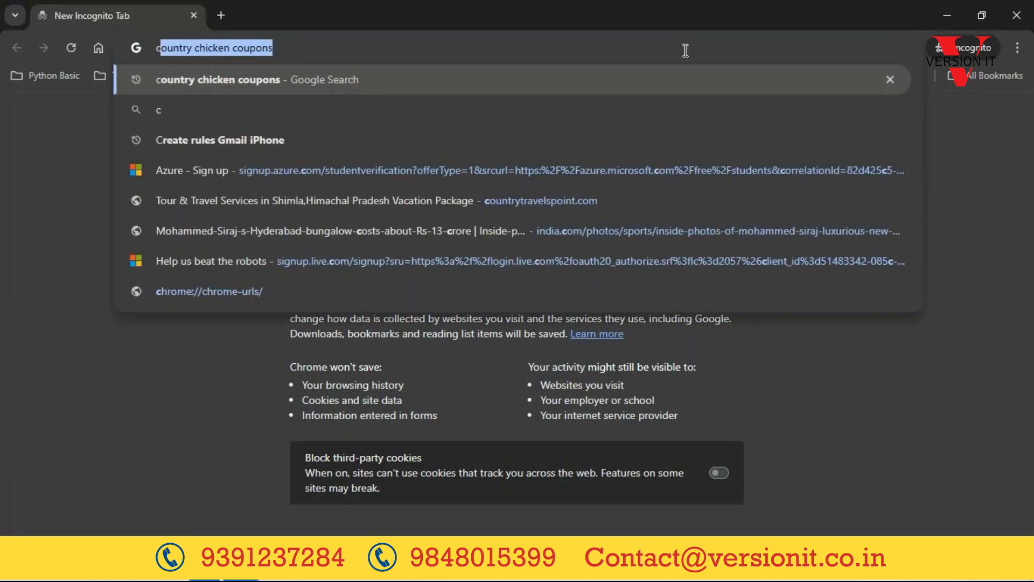
text(reat)
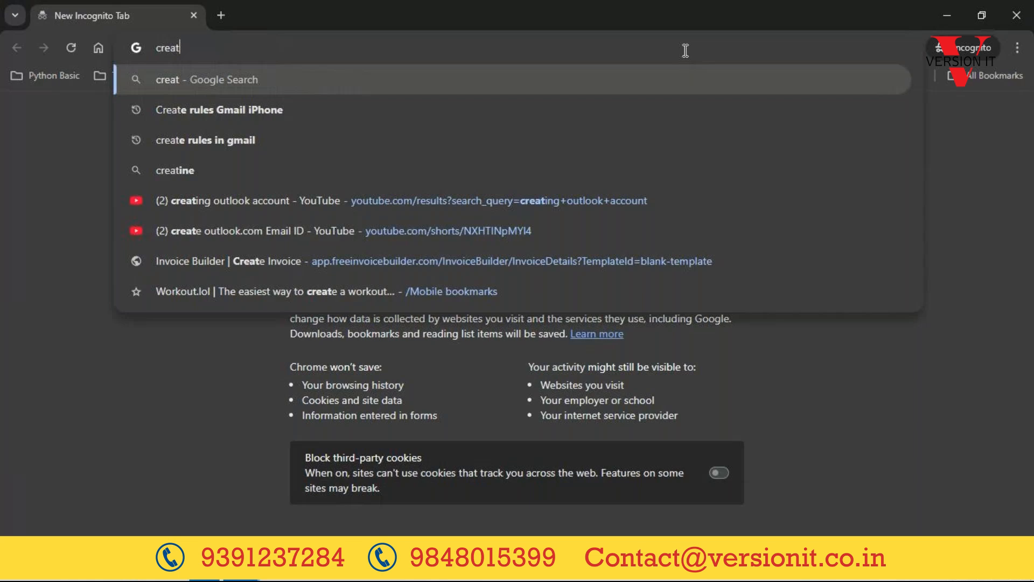
text(e)
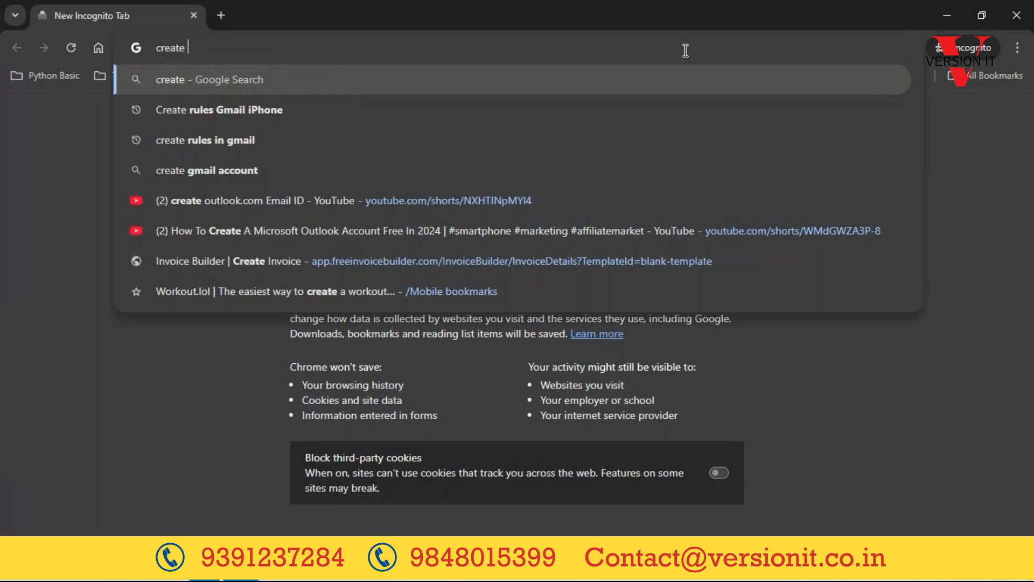
text(a)
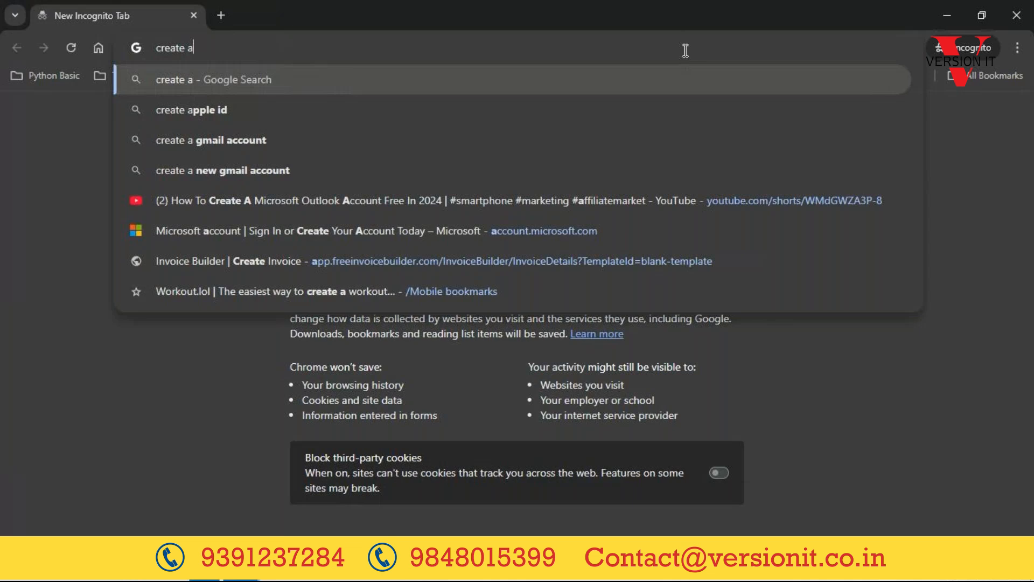
text(z)
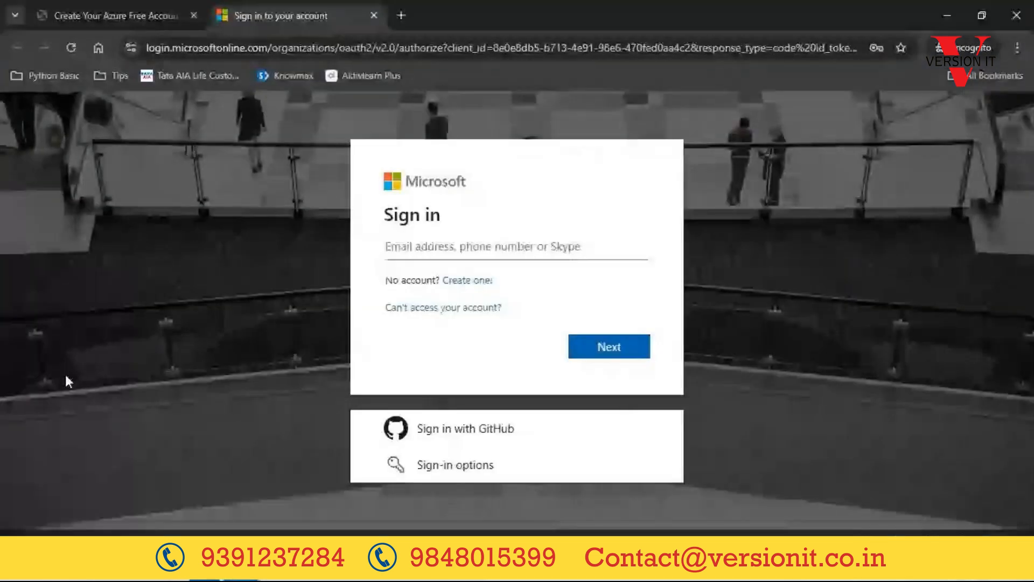
Enter the Outlook e-mail address of the Microsoft account and continue to the password prompt
click(492, 248)
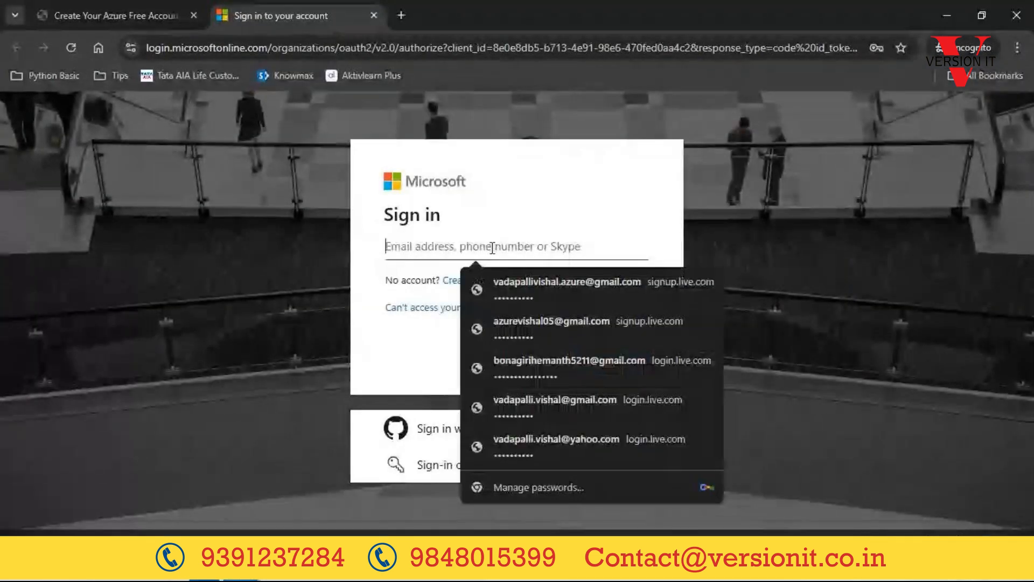
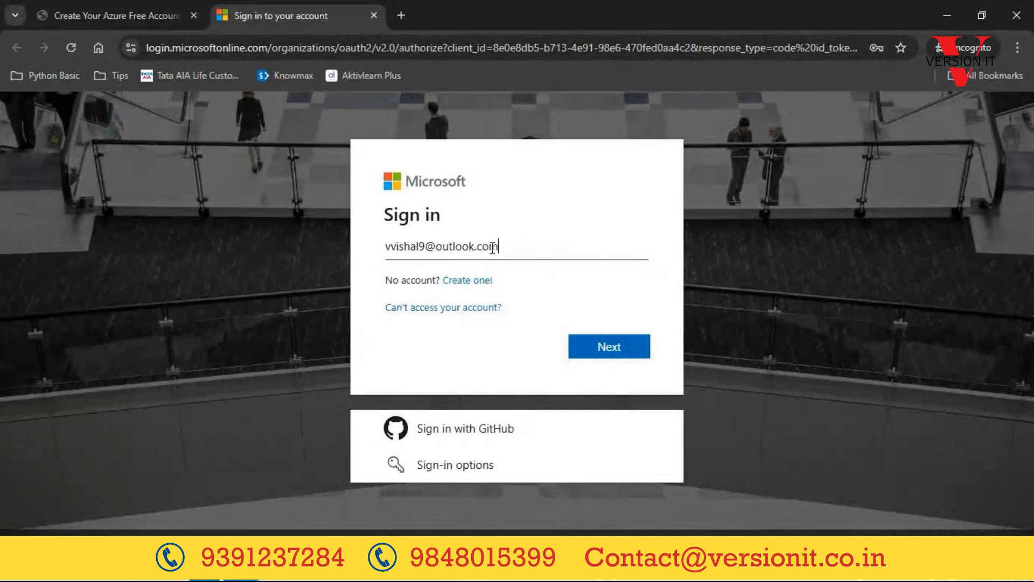
click(630, 356)
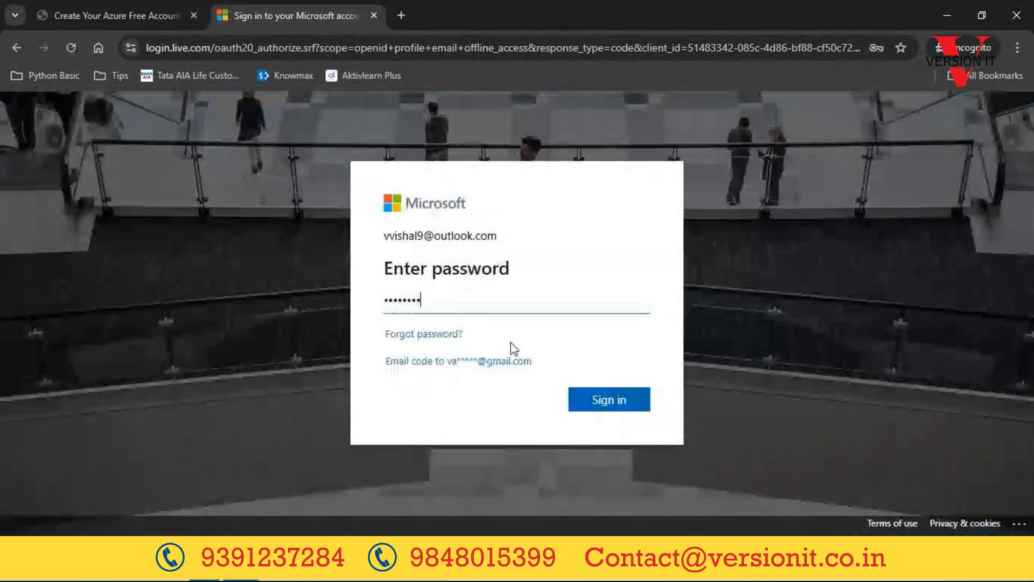
Enter the Microsoft account password, sign in and choose to stay signed in
text(••••)
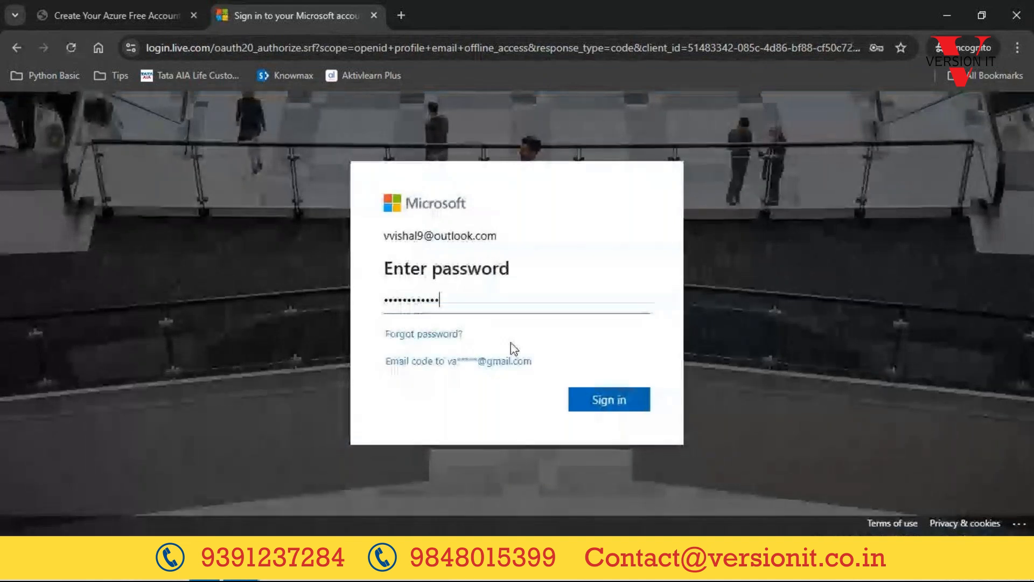
click(624, 410)
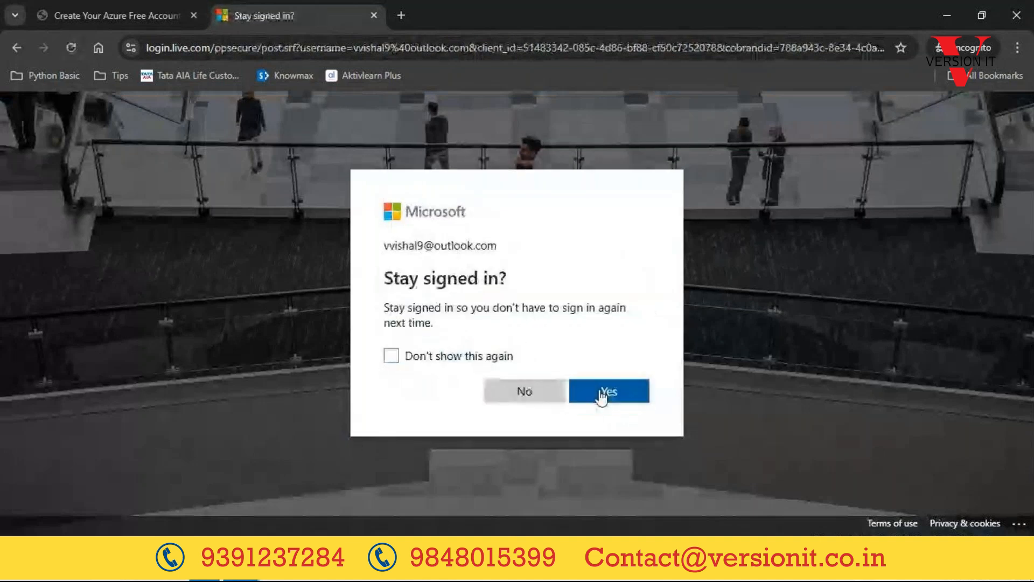
click(602, 395)
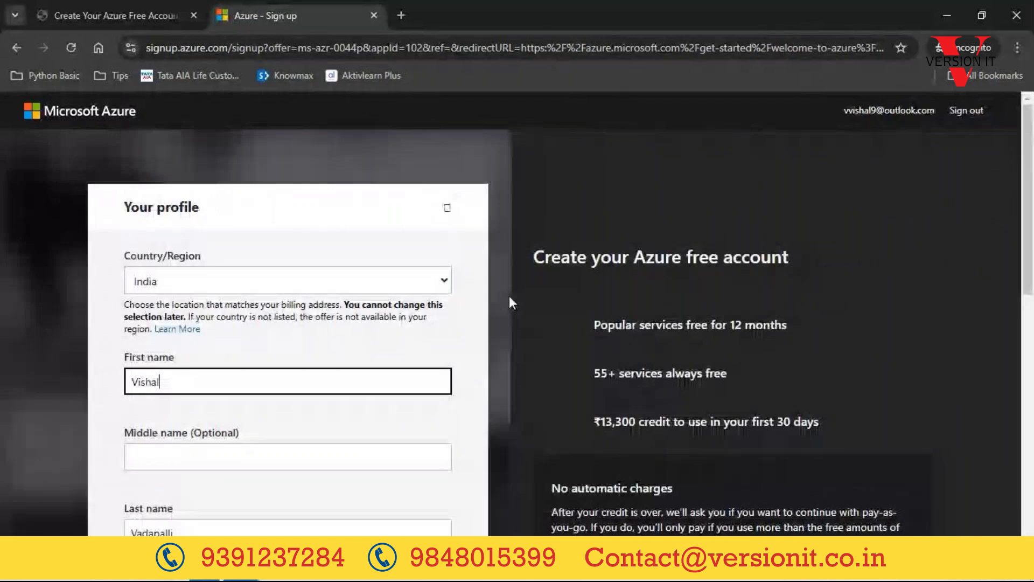
scroll(361, 393, down, 5)
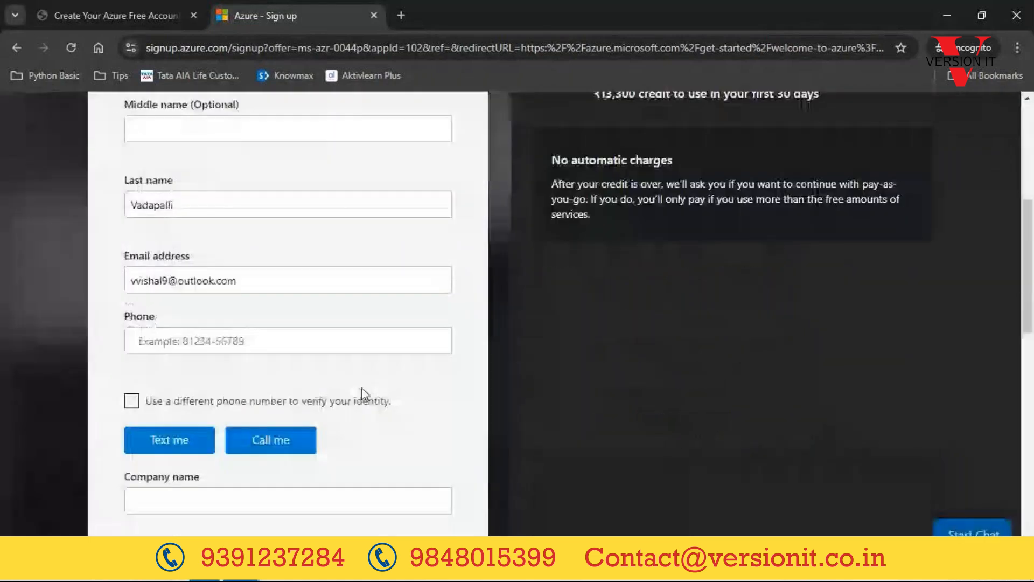
click(267, 343)
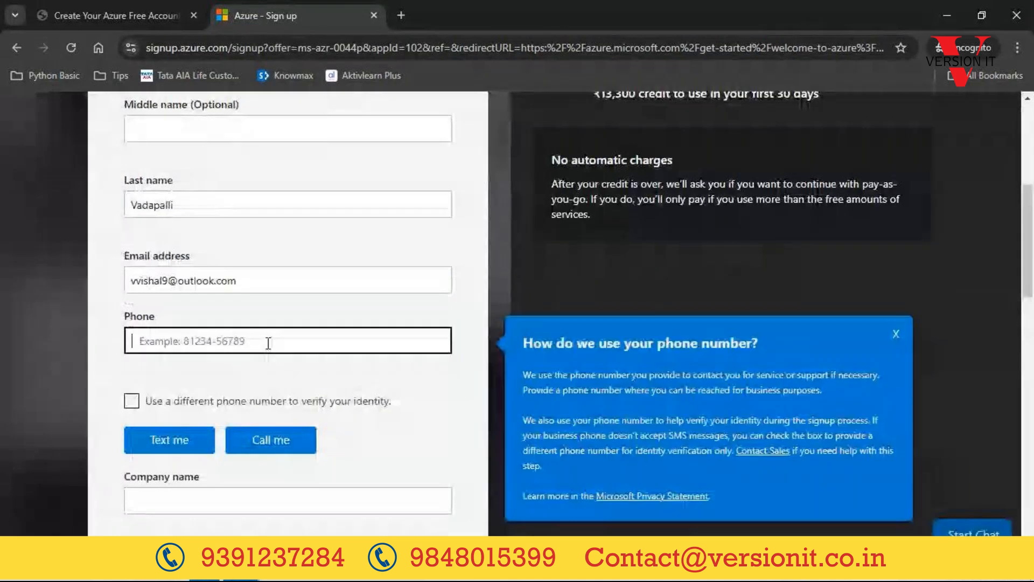
text(9999)
key(BackSpace)
key(BackSpace)
key(BackSpace)
key(BackSpace)
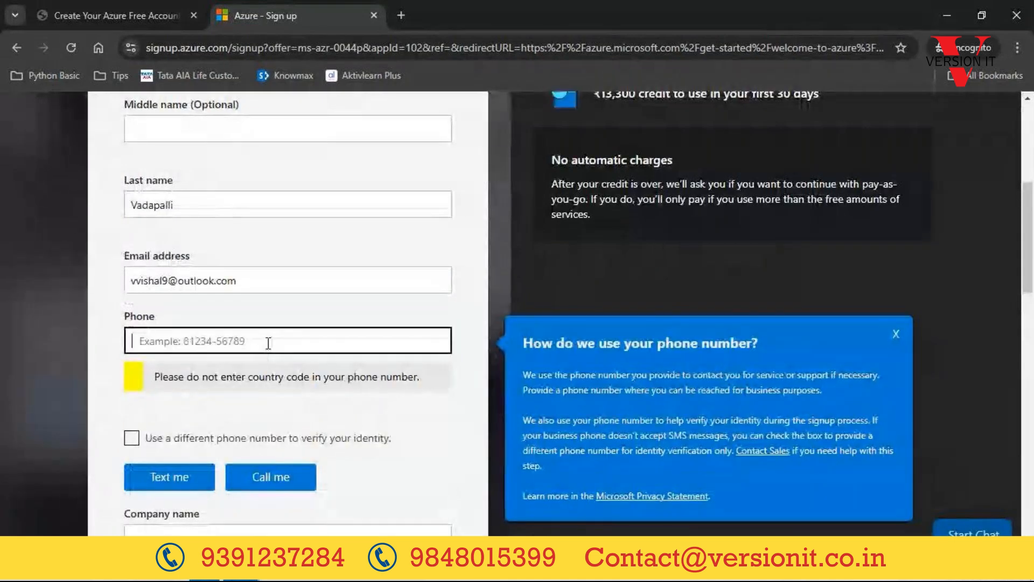
scroll(156, 370, up, 5)
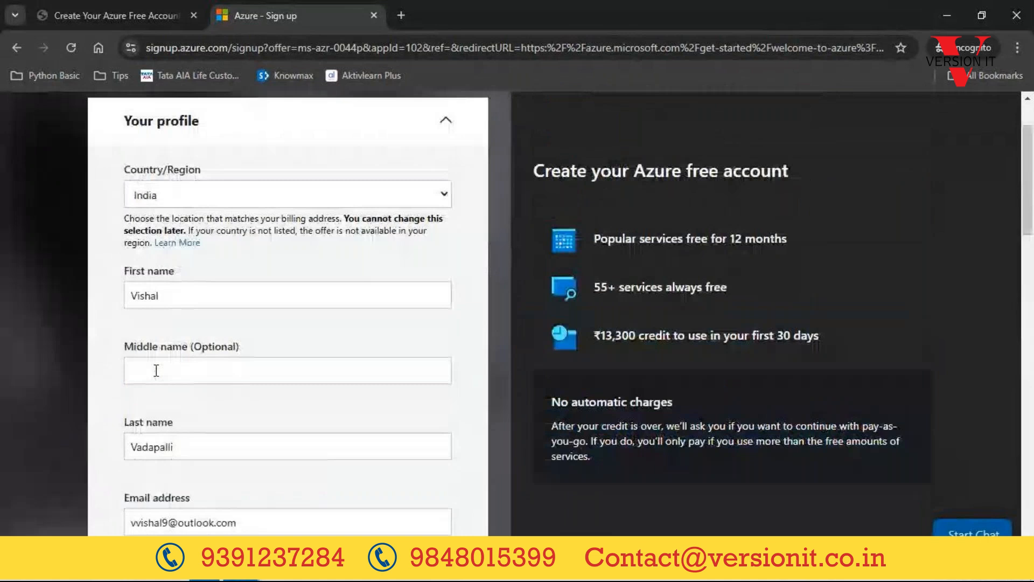
scroll(156, 371, up, 2)
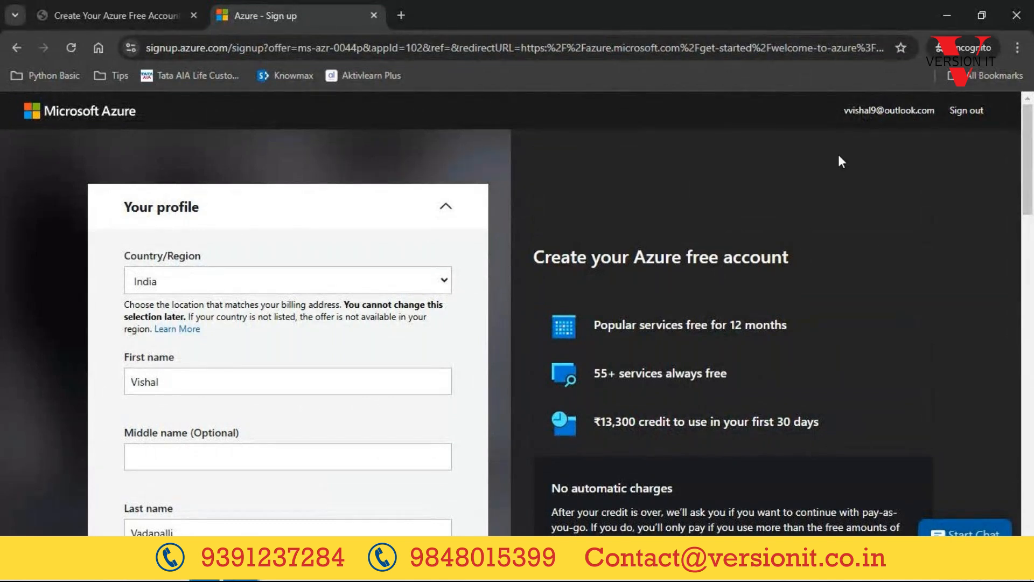
Open portal.azure.com in a new tab
click(401, 16)
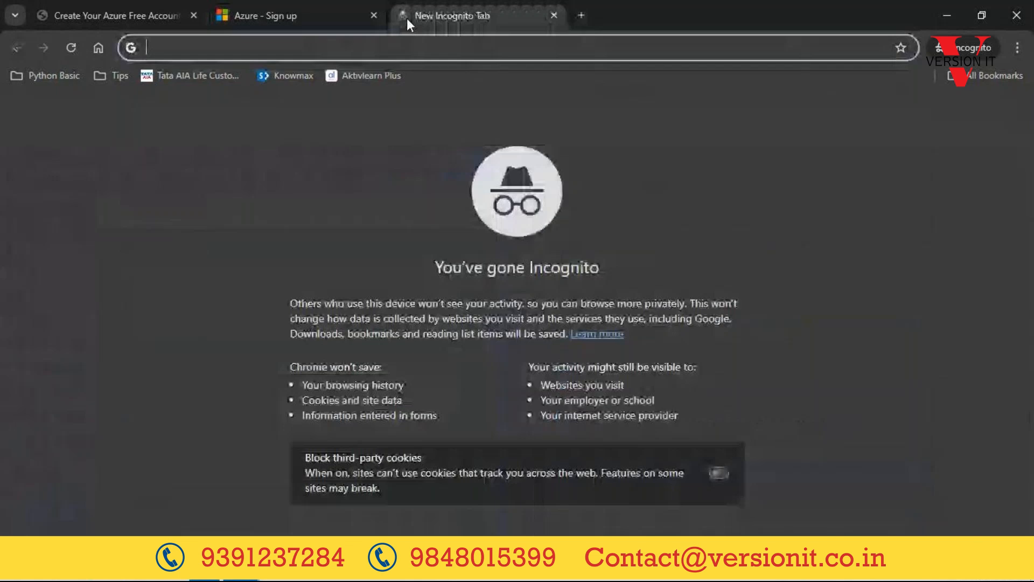
text(portal.)
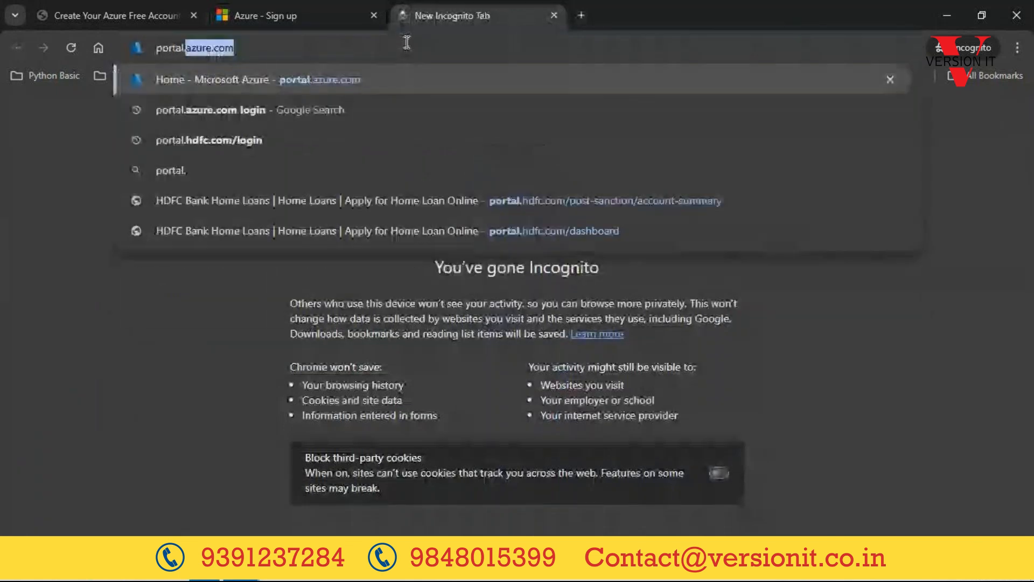
key(Return)
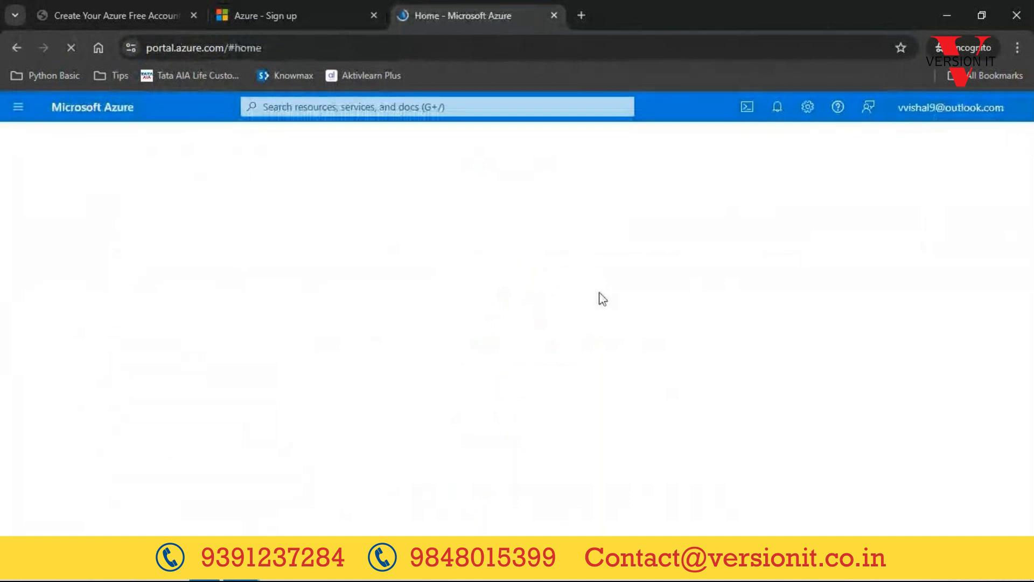
click(461, 105)
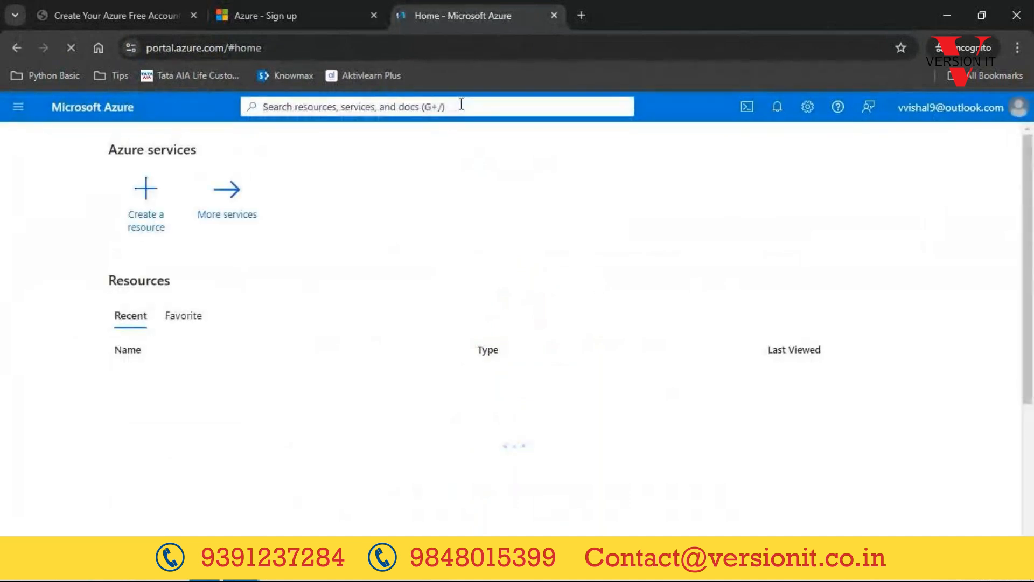
text(sb)
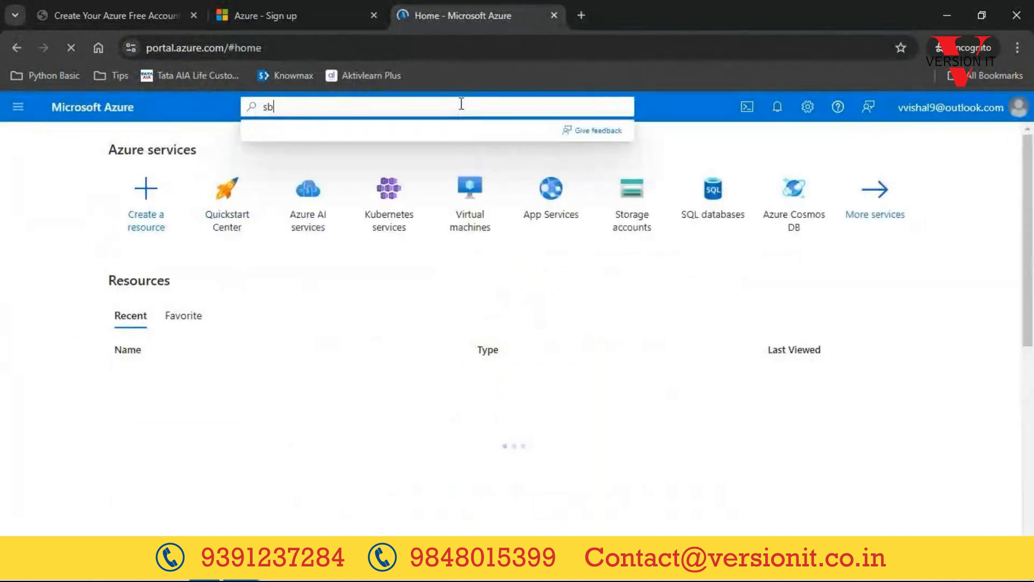
key(BackSpace)
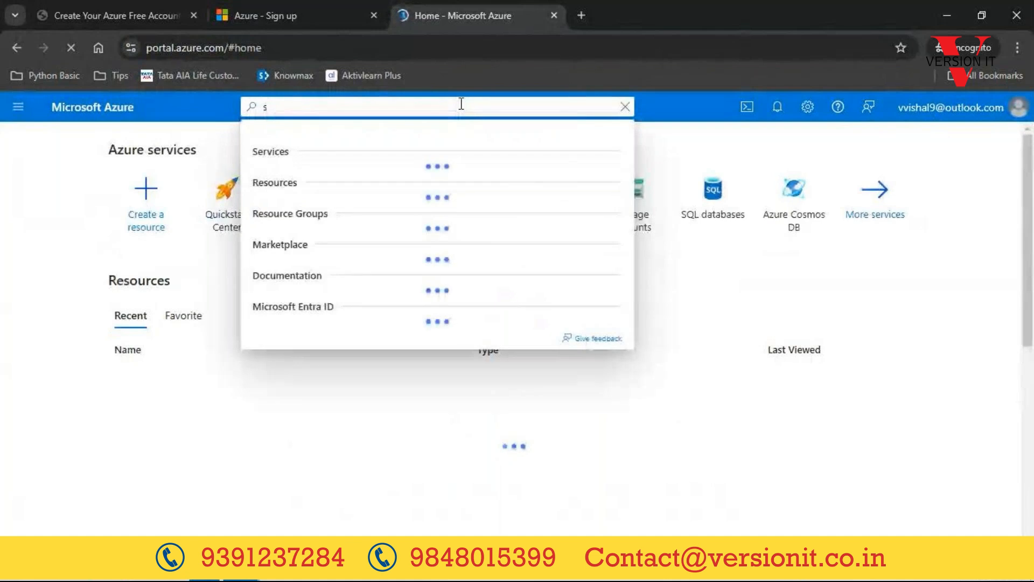
key(BackSpace)
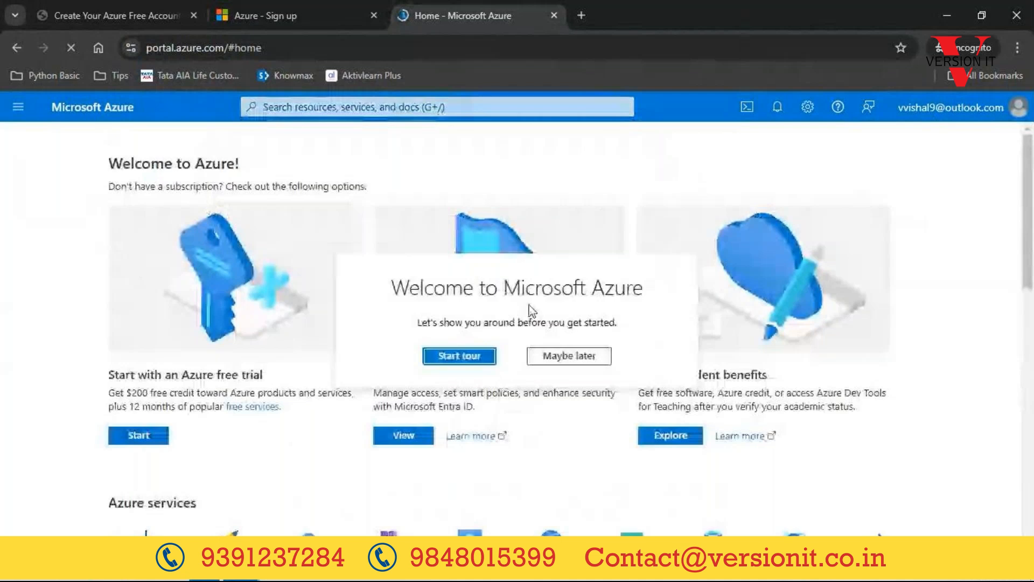
Put off the Azure welcome tour and start the free trial with the Try Azure for free option
click(569, 356)
click(80, 278)
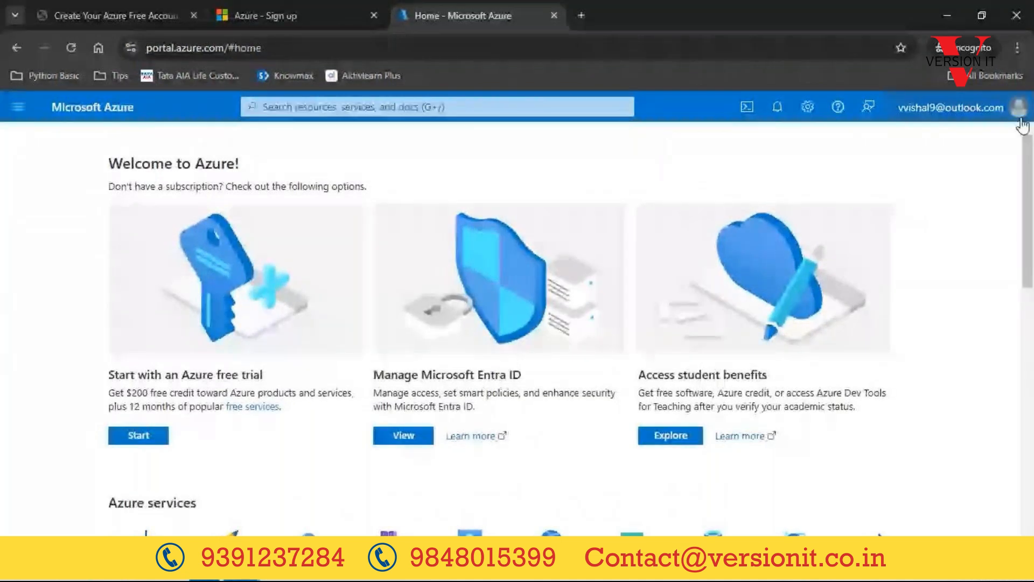
click(983, 115)
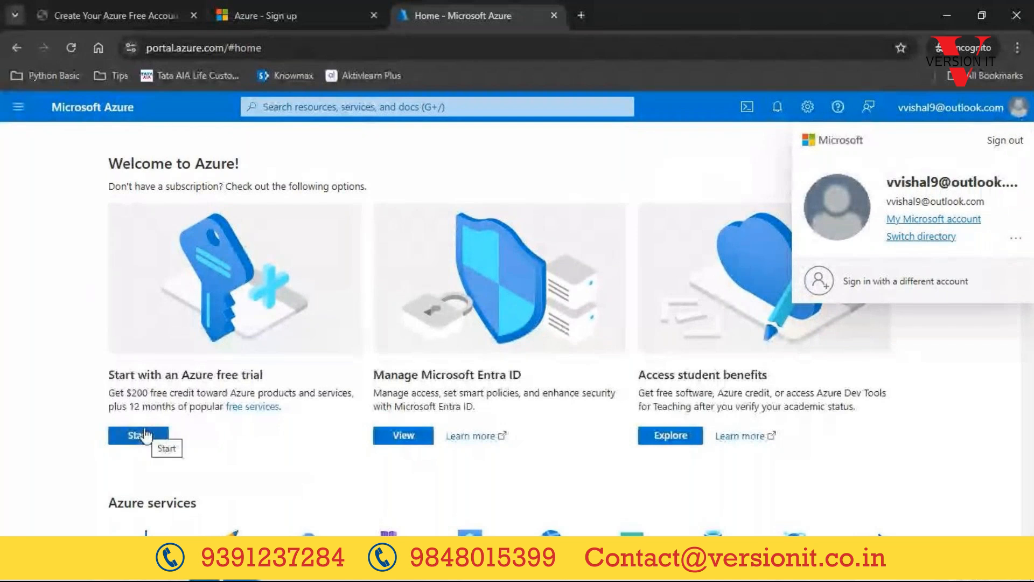
click(144, 436)
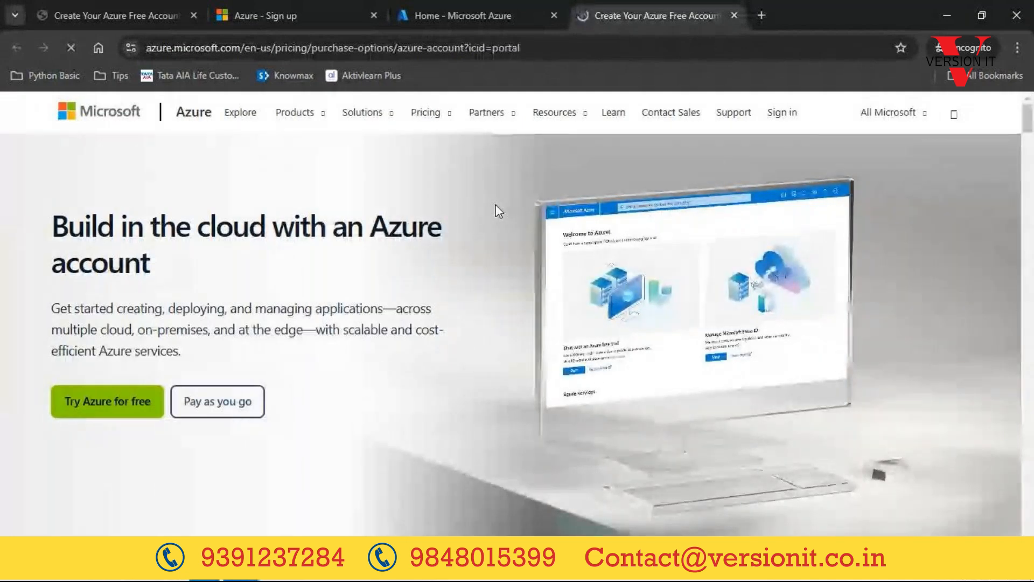
click(82, 413)
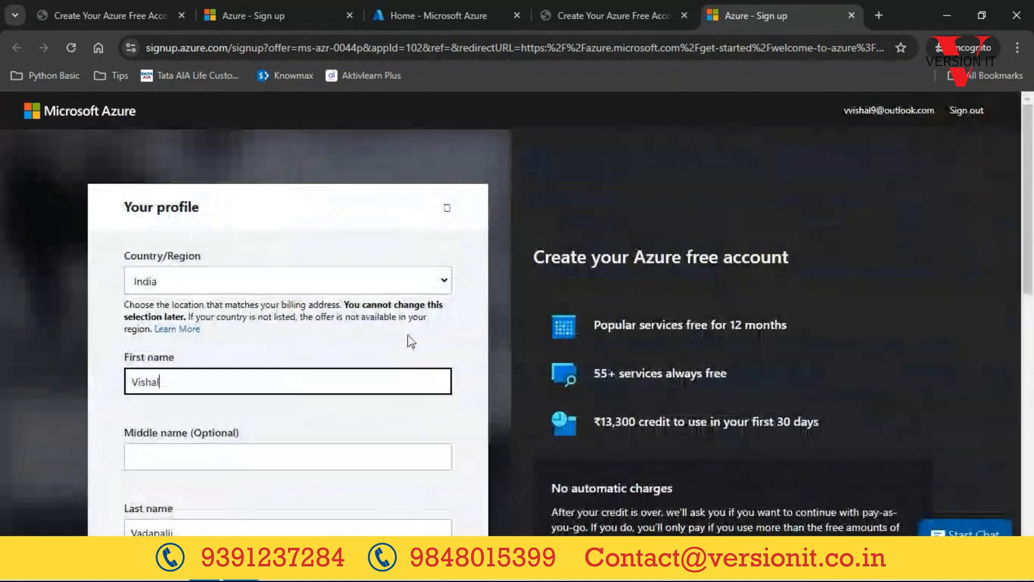
Enter the phone number in the profile section of the Azure sign-up form
scroll(411, 339, down, 5)
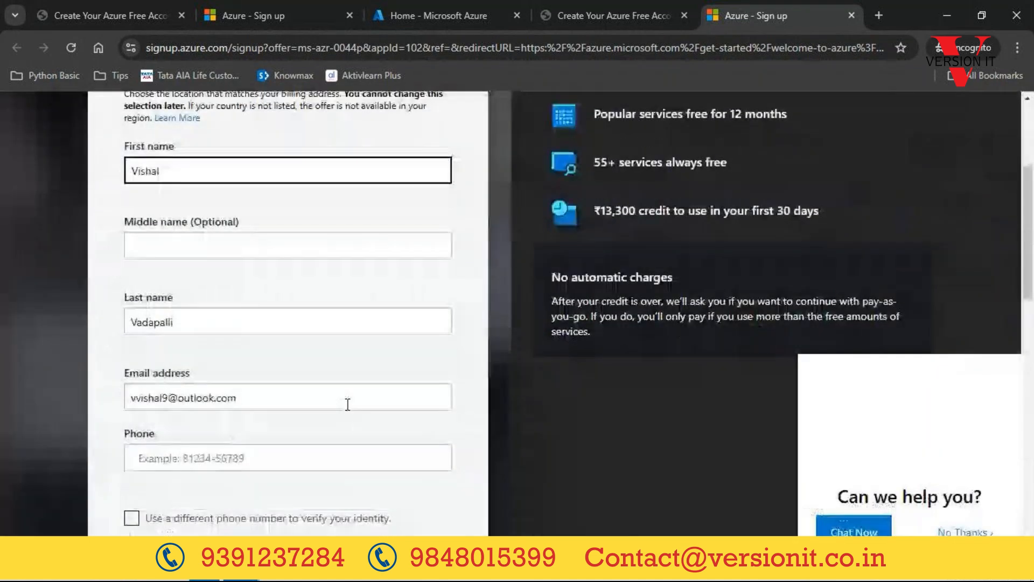
scroll(348, 405, up, 3)
scroll(349, 411, down, 4)
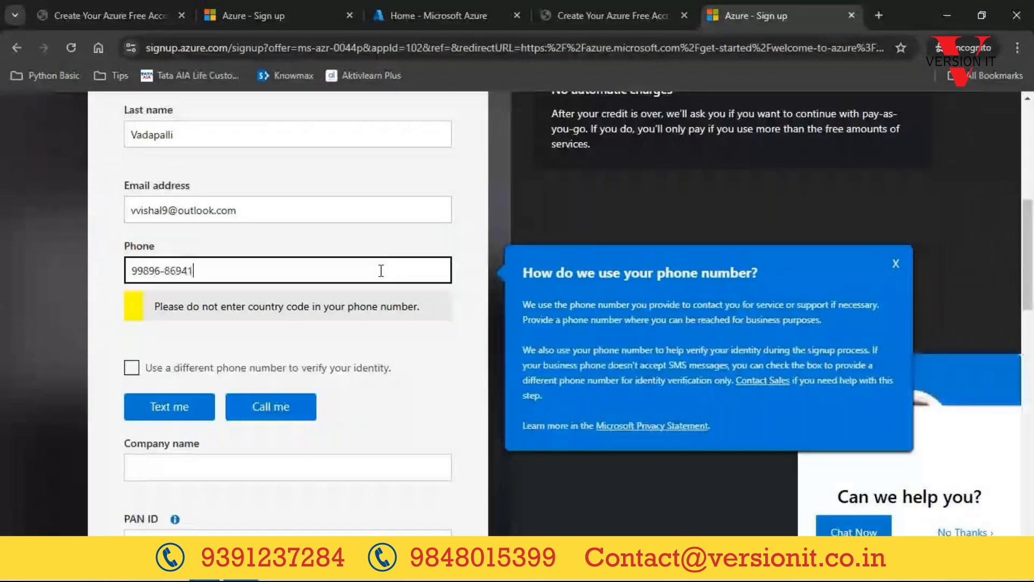
Enter the verification code delivered to the phone in the Azure sign-up form and verify it
scroll(328, 531, down, 3)
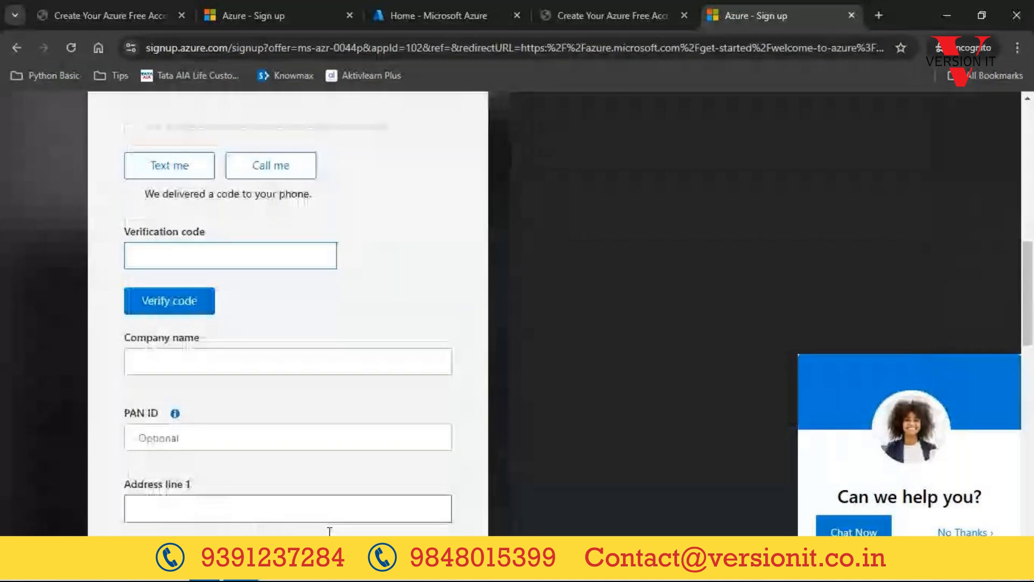
scroll(329, 532, down, 1)
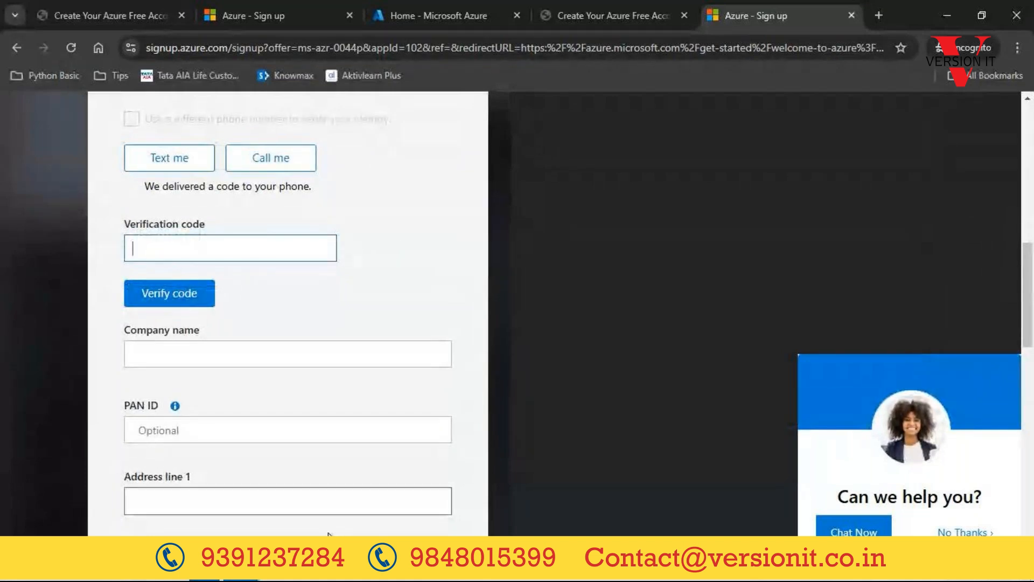
click(183, 299)
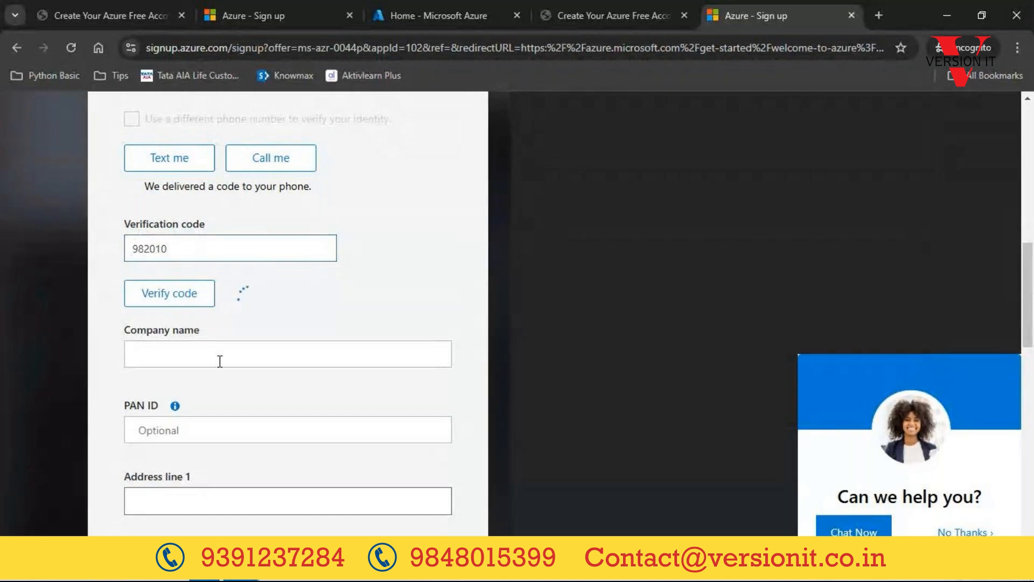
click(220, 361)
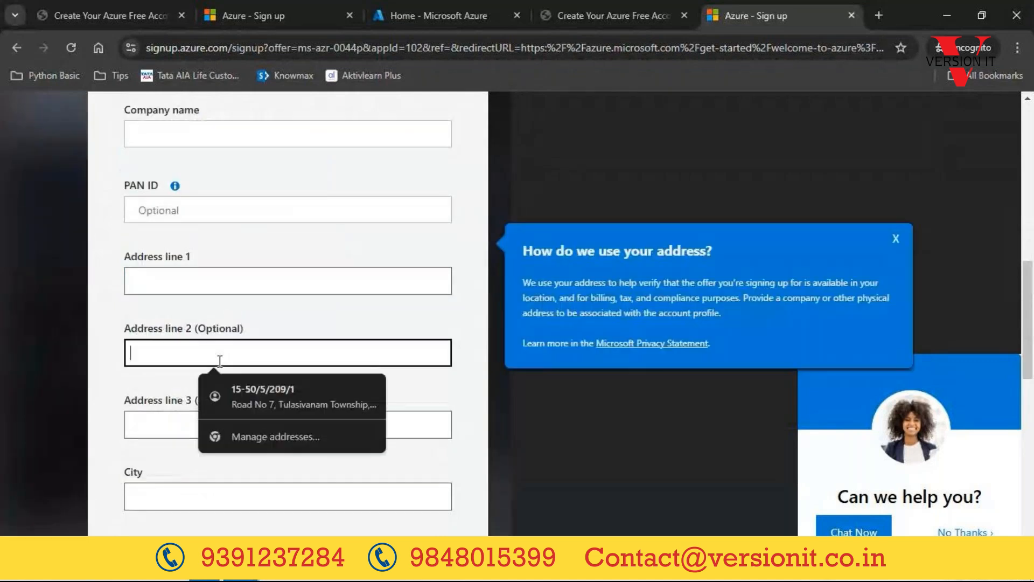
scroll(220, 323, up, 2)
scroll(220, 308, up, 6)
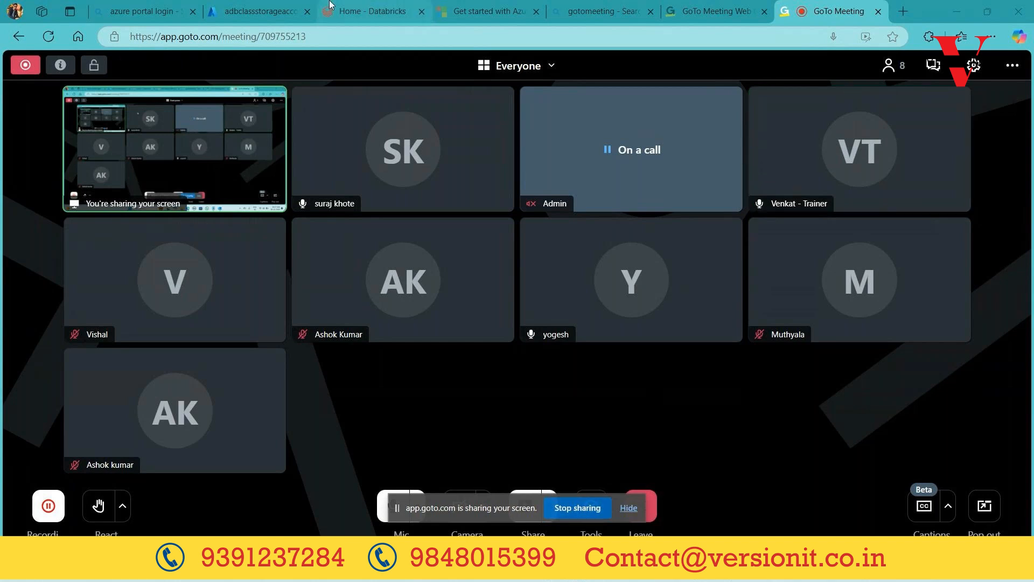
Switch from the meeting to the storage account page in the Azure portal and return to the portal's home page
click(267, 13)
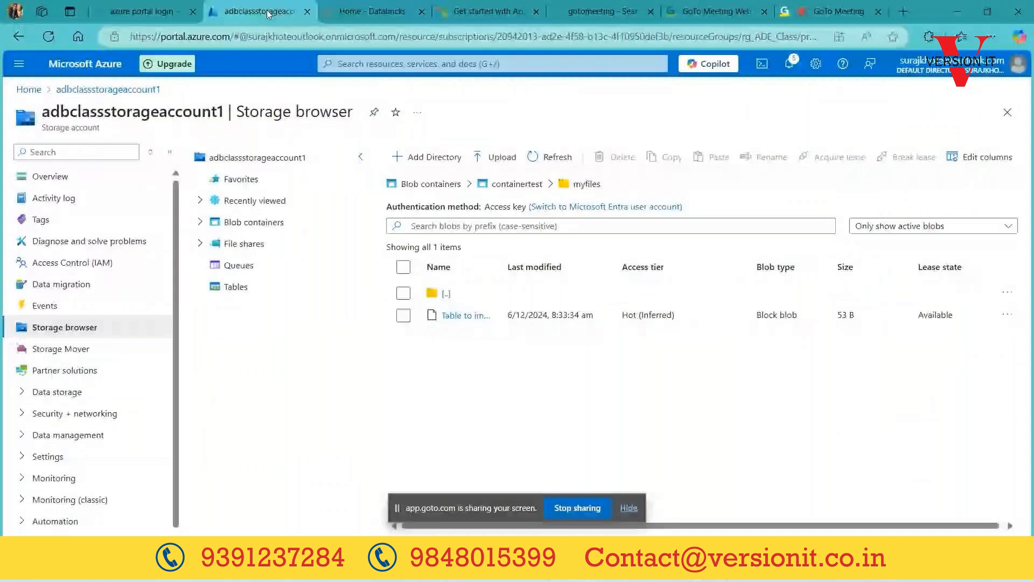
key(ctrl+Tab)
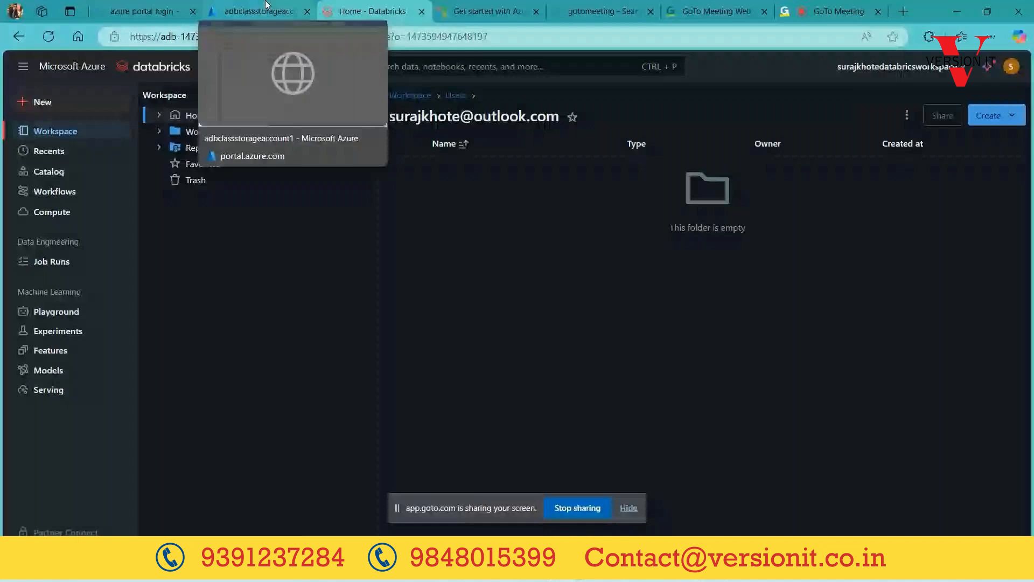
click(266, 5)
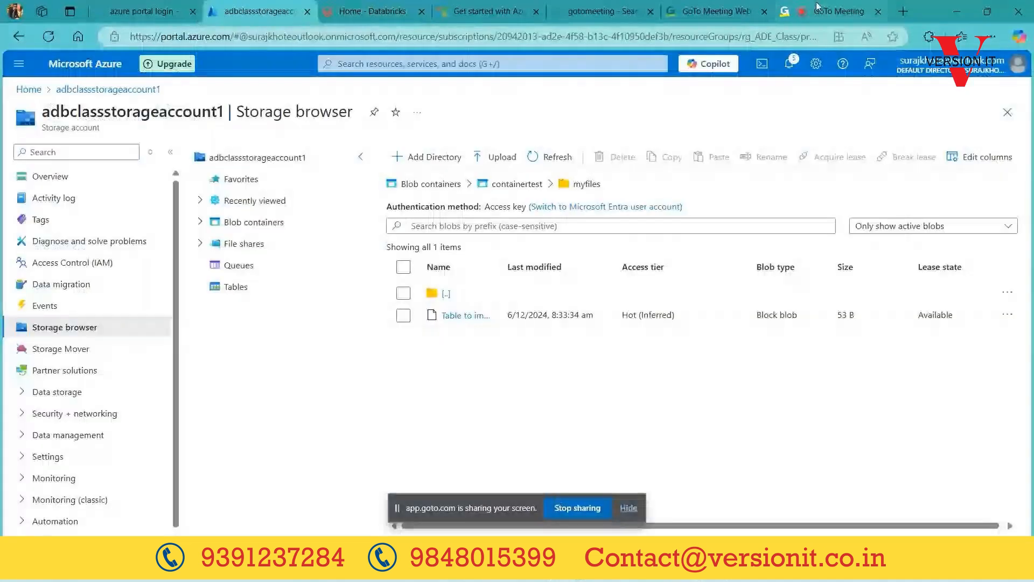
click(30, 89)
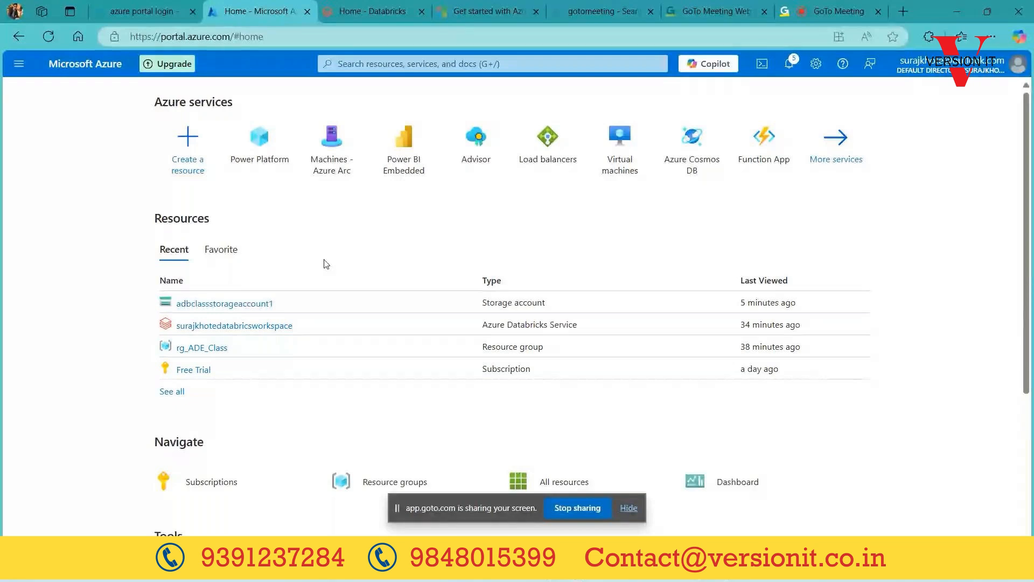
key(XF86AudioRaiseVolume)
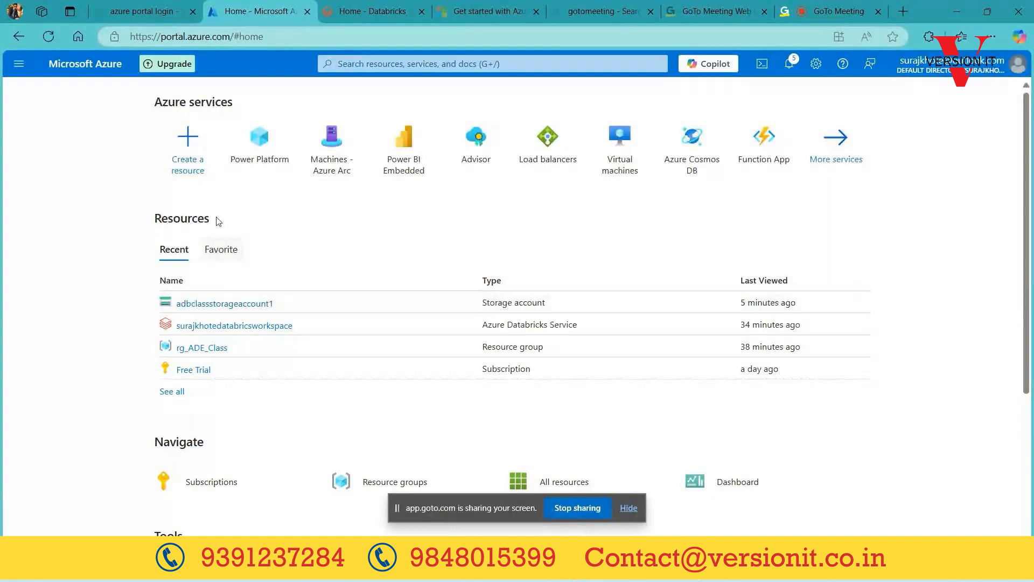
Search for storage account among the new resources, dismiss the private offers notice and start creating Microsoft's Storage account service
click(189, 144)
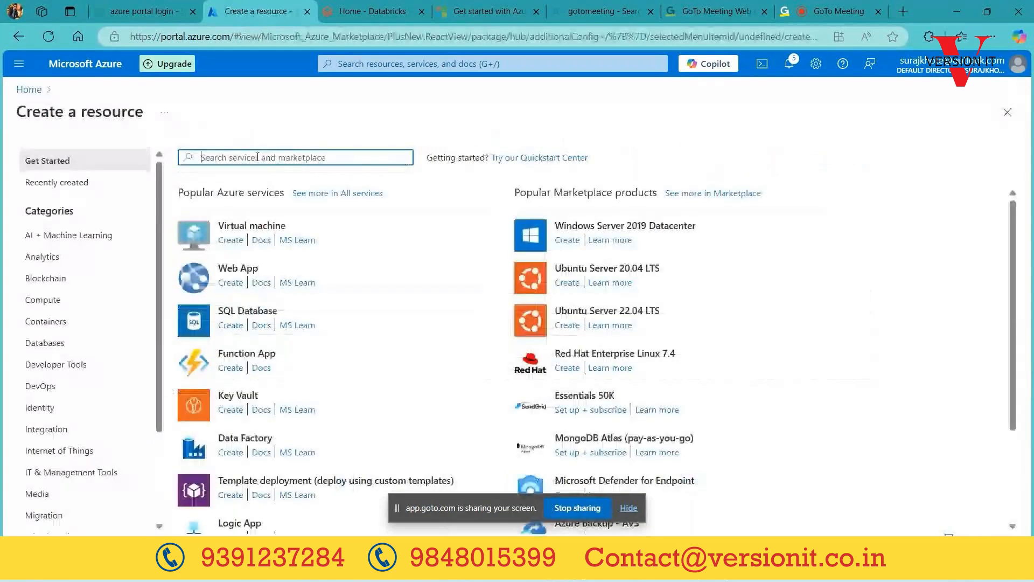
text(stora)
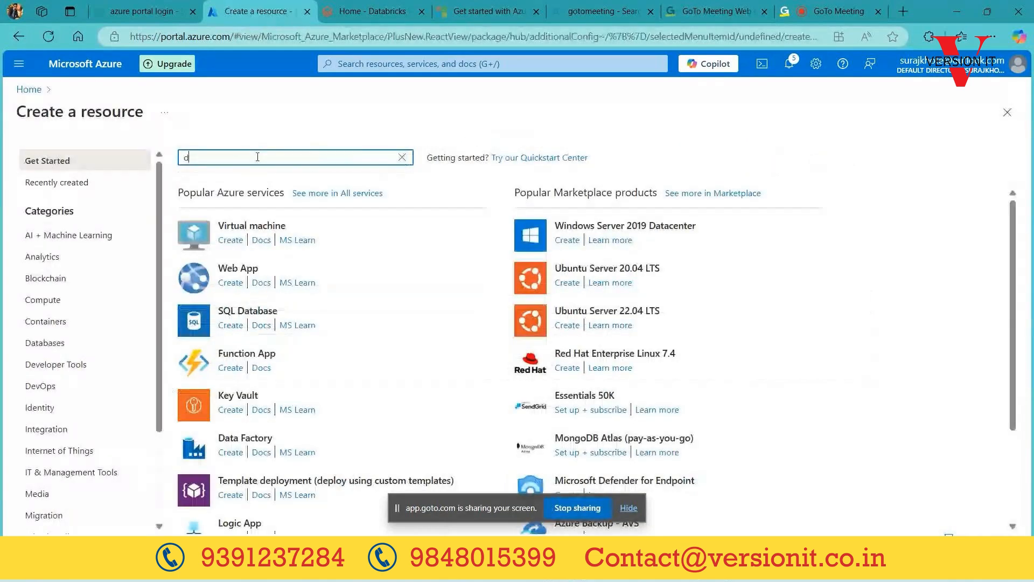
click(225, 177)
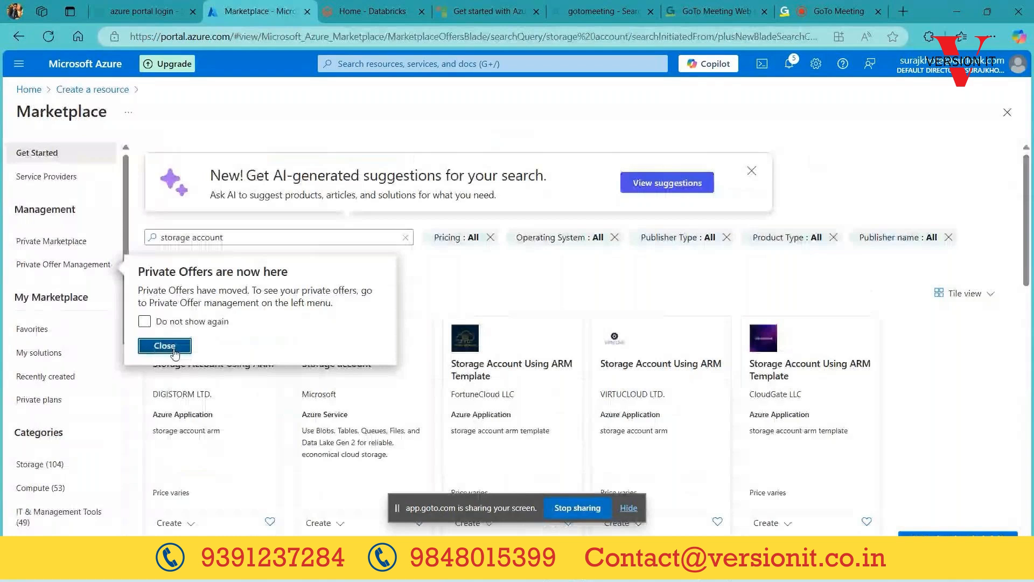
click(164, 345)
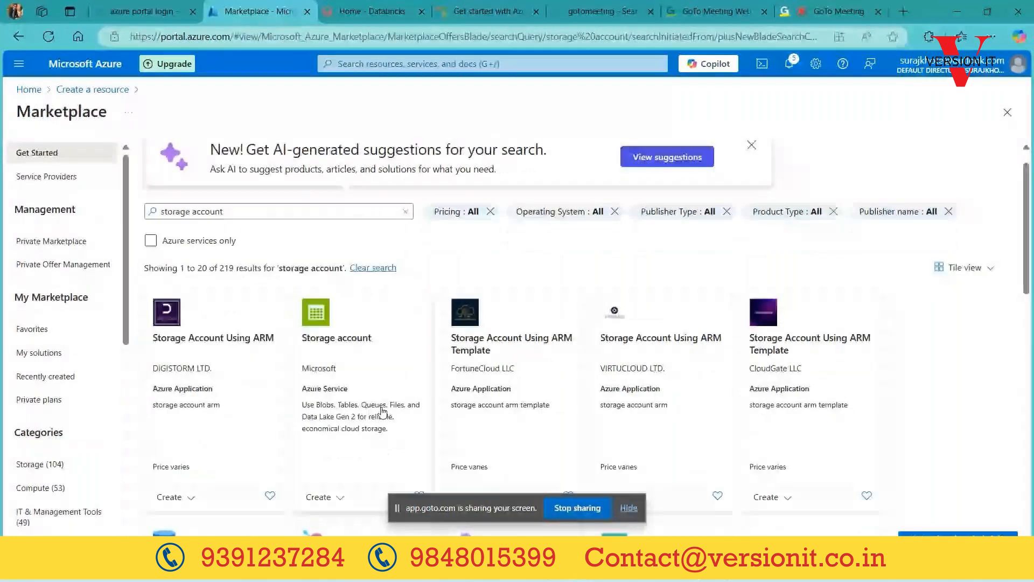
scroll(382, 411, down, 1)
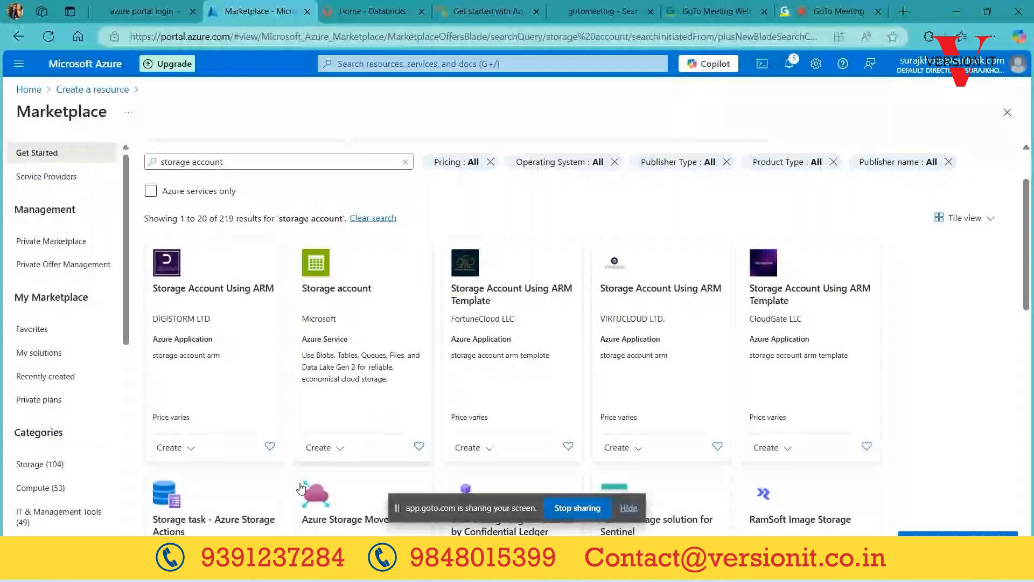
click(318, 448)
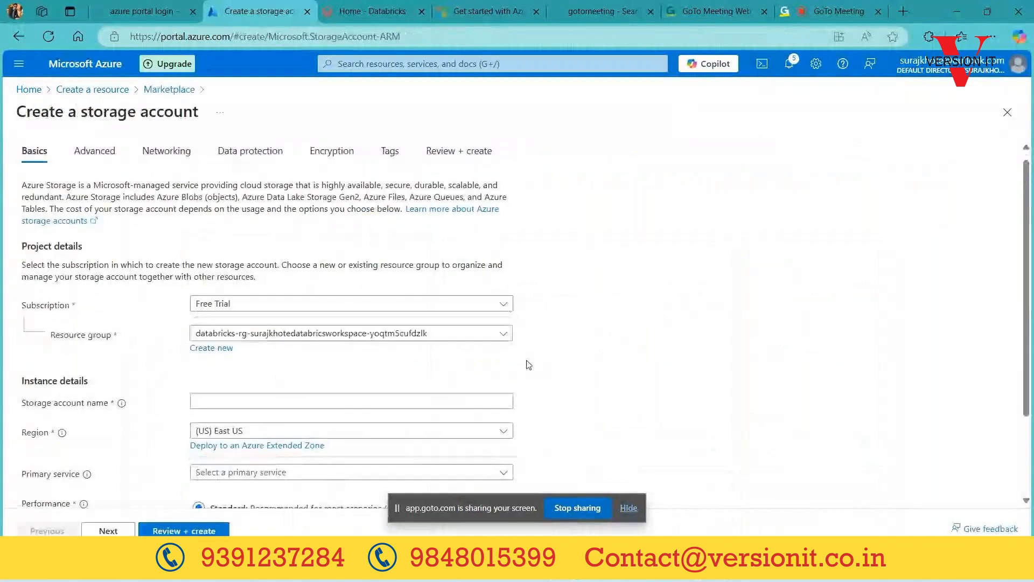
Set the storage account's resource group to rg_ADE_Class
scroll(528, 364, down, 2)
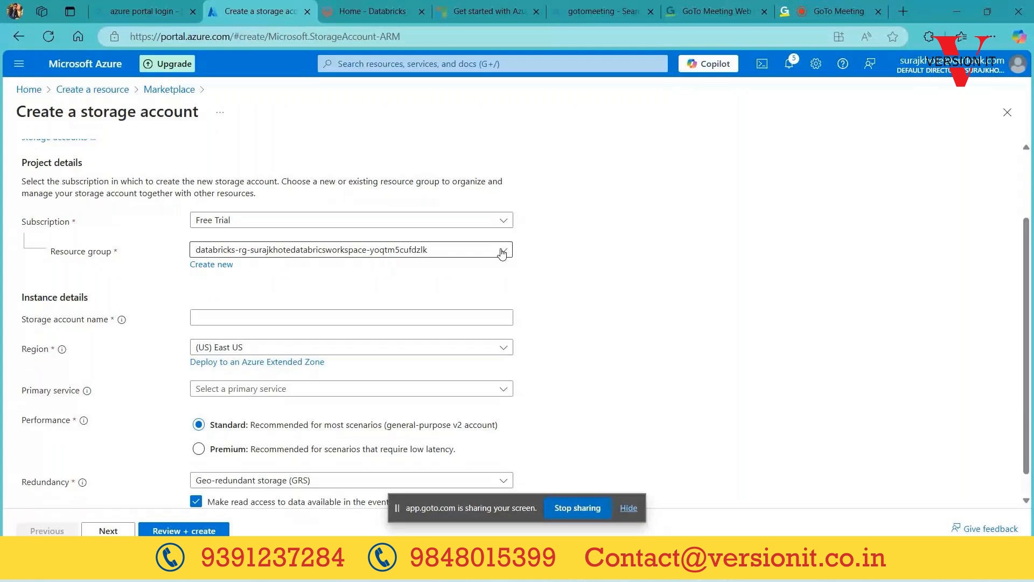
click(500, 250)
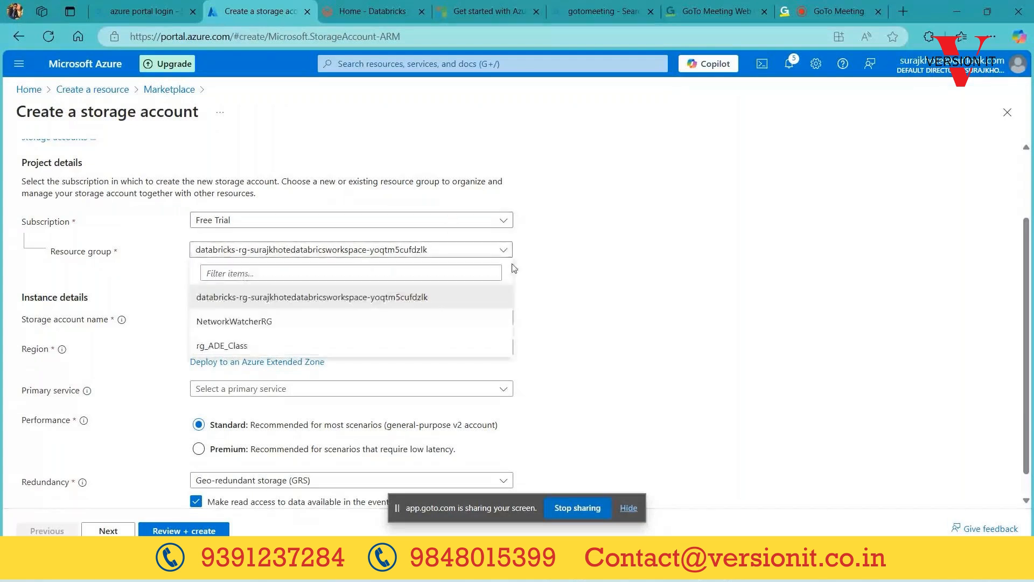
click(542, 296)
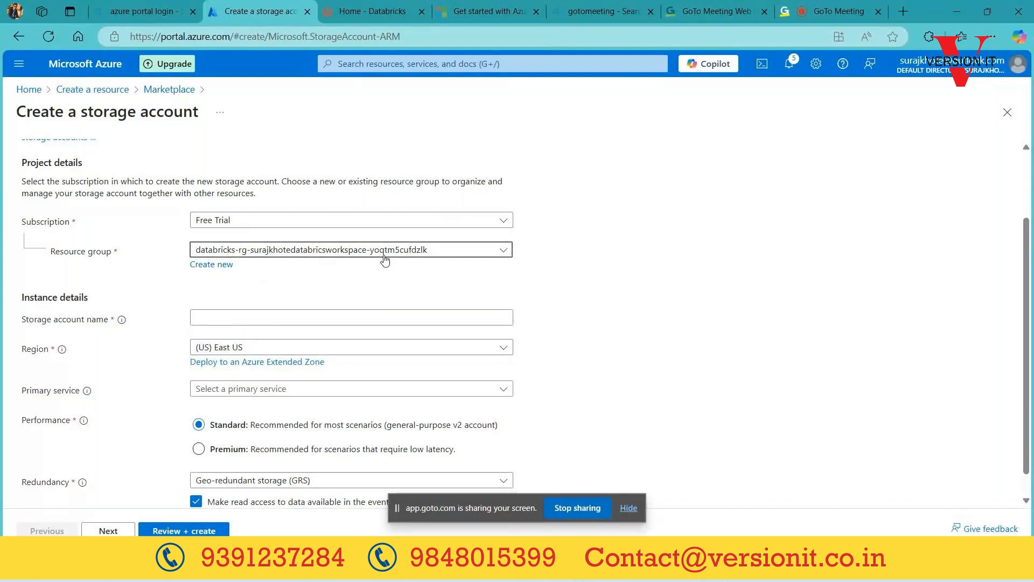
click(411, 251)
click(257, 346)
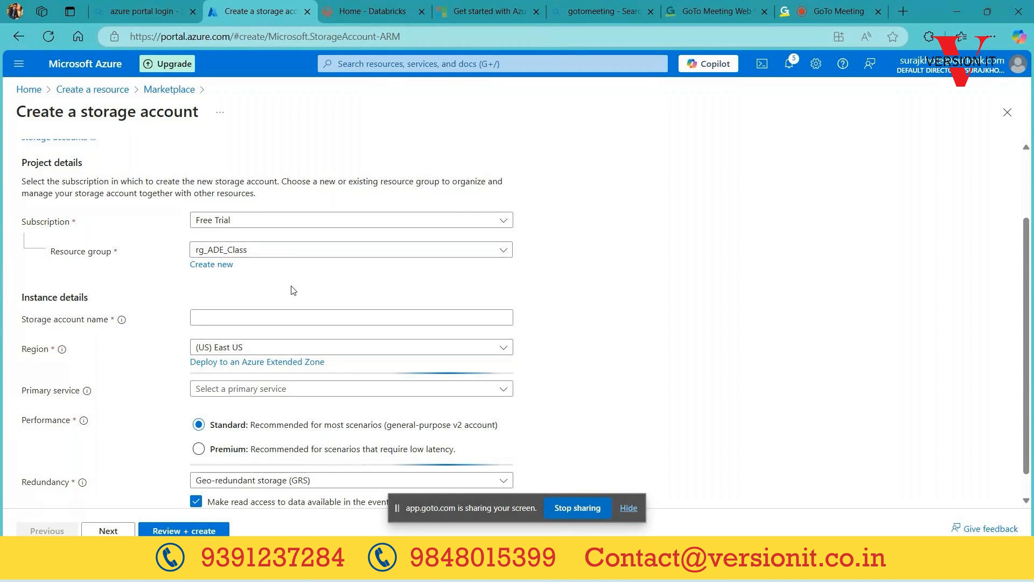
click(259, 320)
text(new)
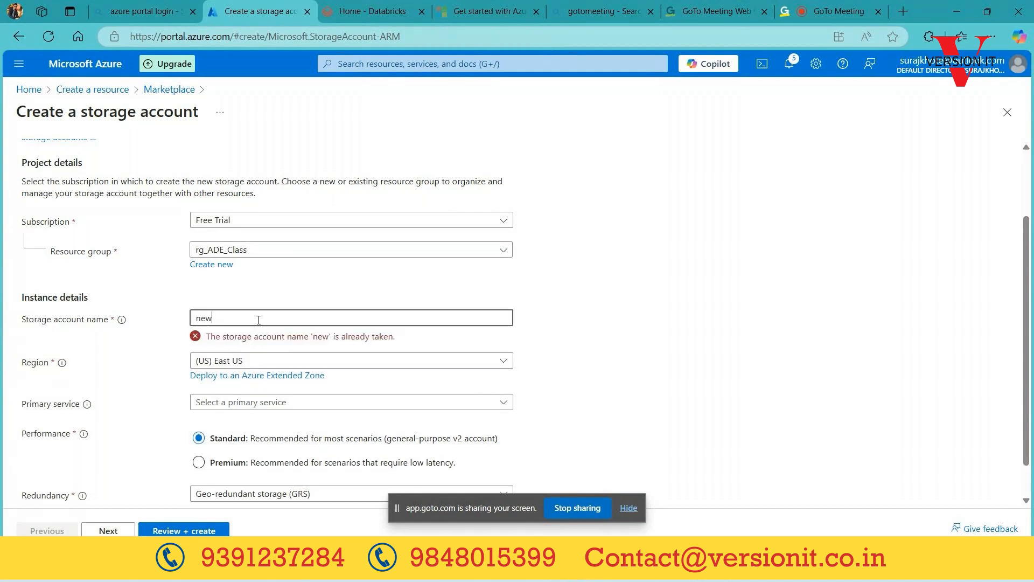
text(s)
key(BackSpace)
key(BackSpace)
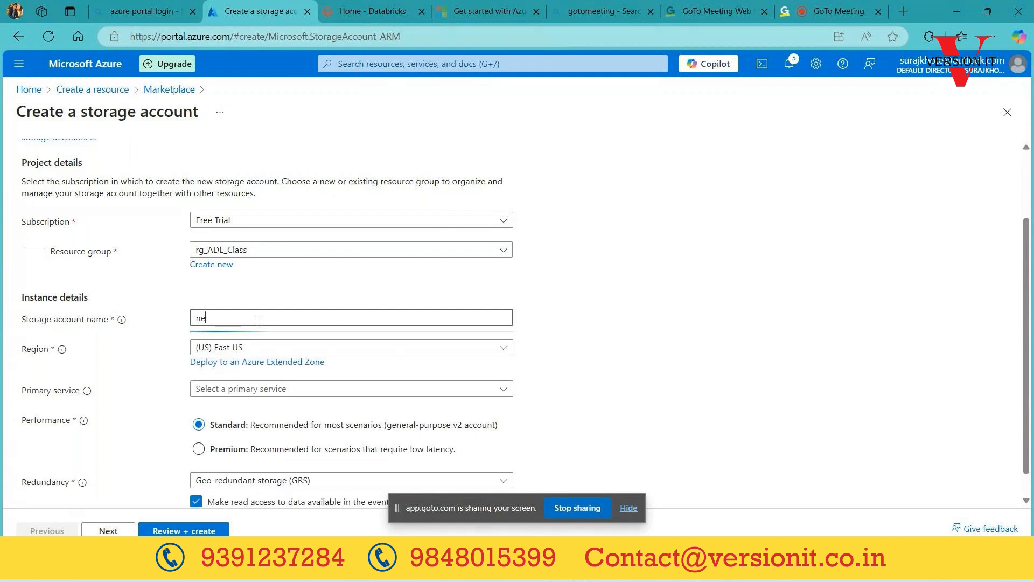
key(BackSpace)
key(BackSpace)
Name the storage account storageade505
text(storage)
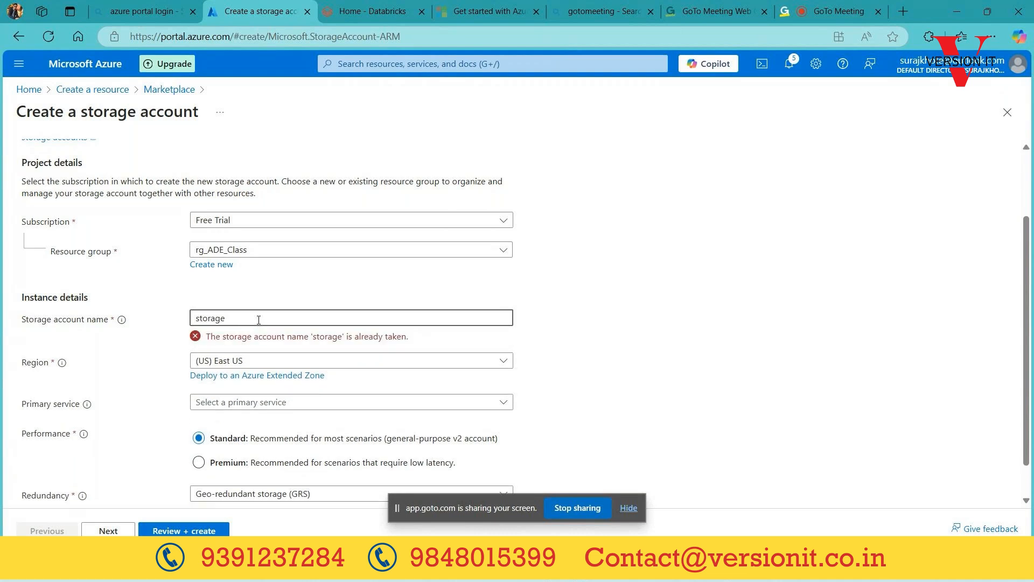
text(ade505)
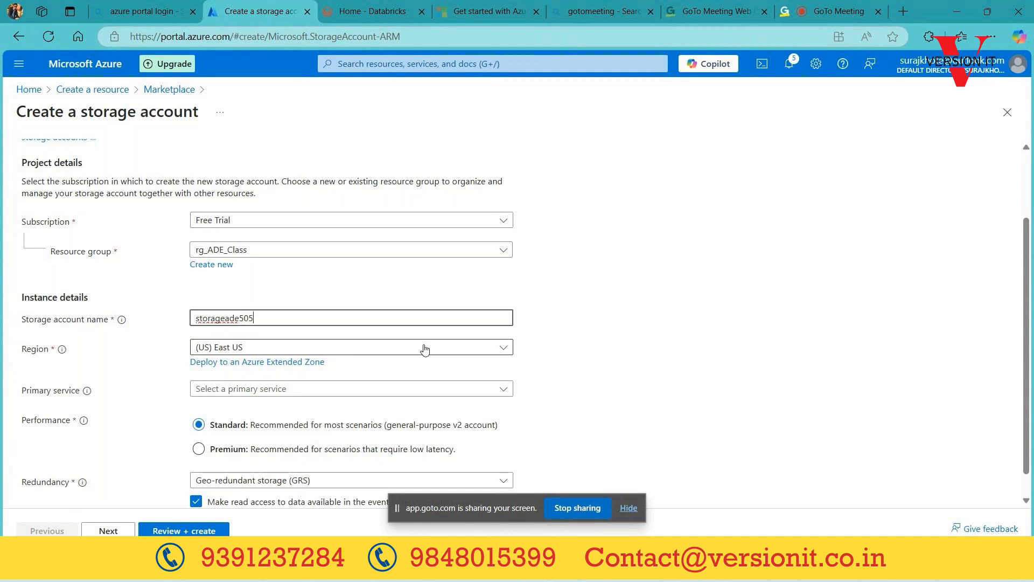
Look through the regions available for the storage account
scroll(425, 350, down, 1)
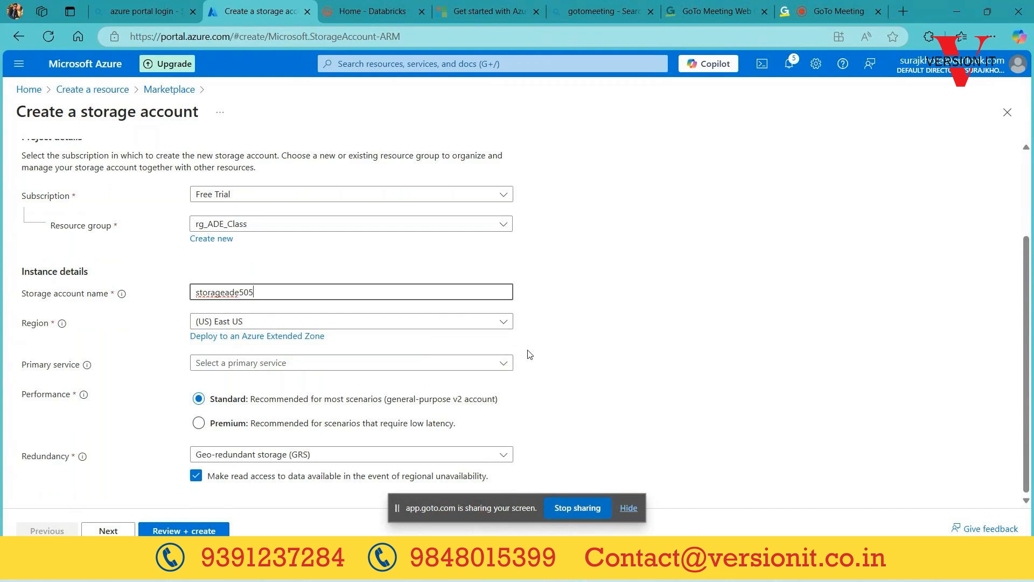
click(507, 327)
scroll(686, 393, down, 3)
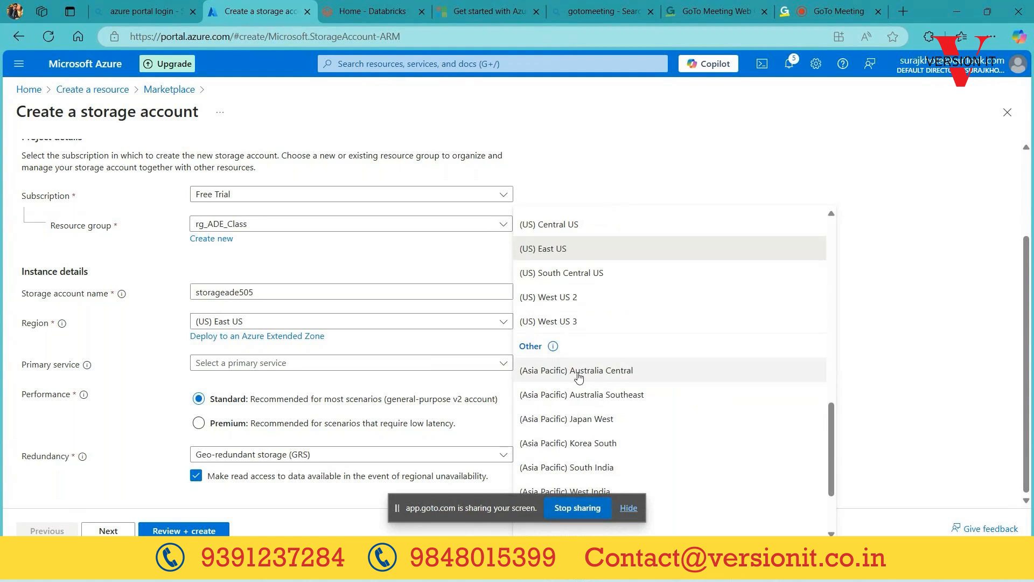
scroll(601, 443, down, 2)
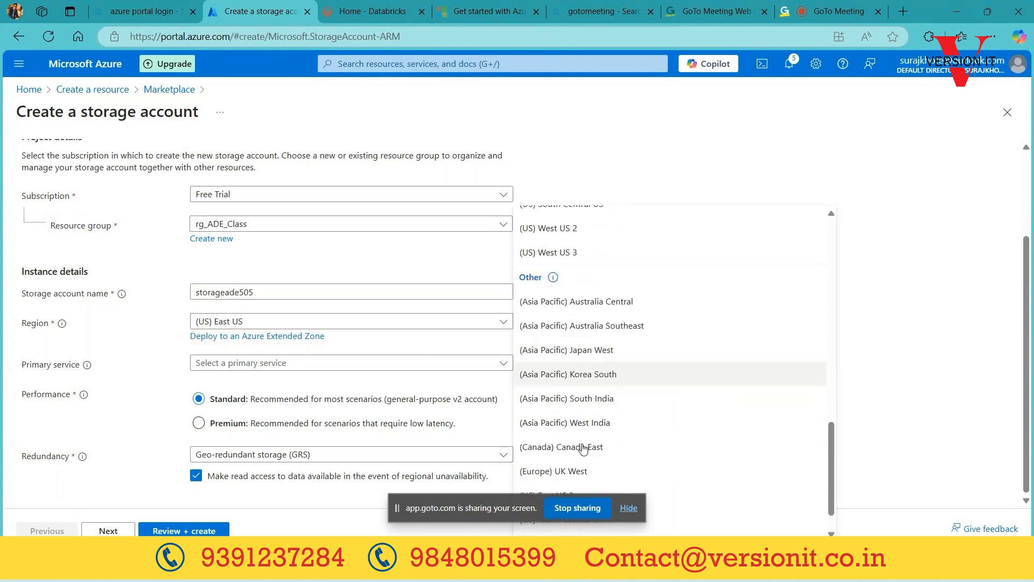
click(454, 345)
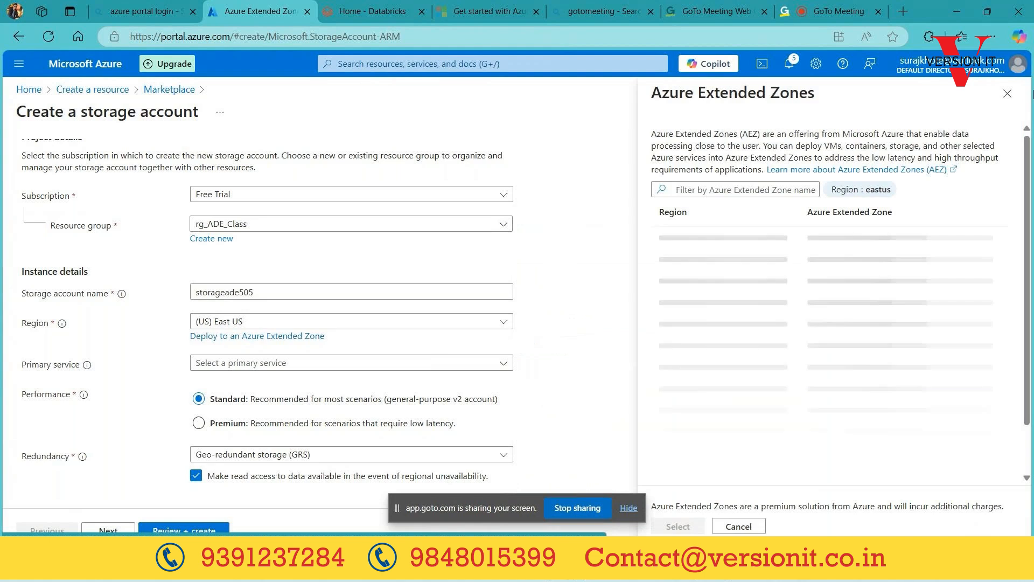
click(614, 333)
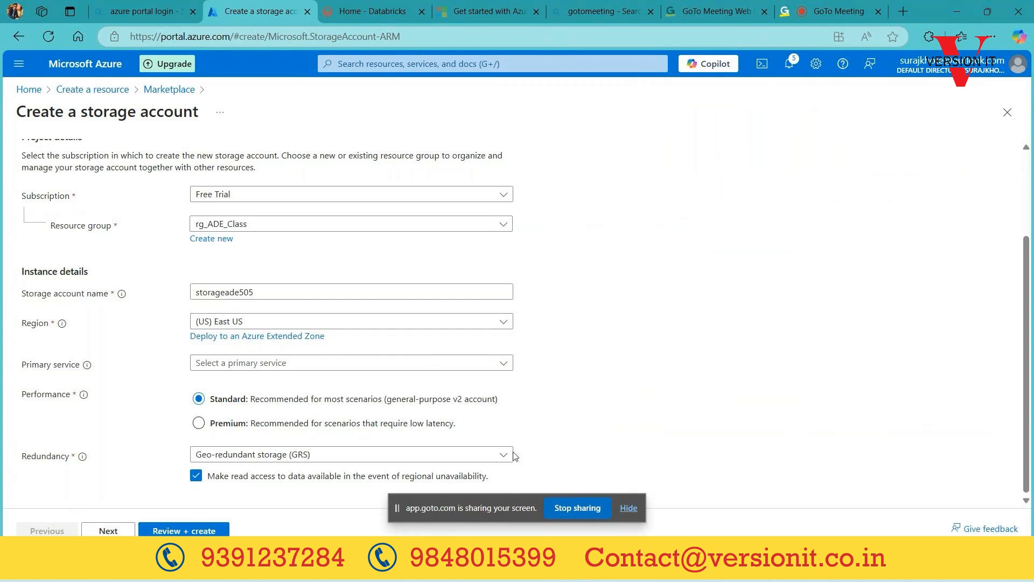
Move the screen-sharing bar out of the way and examine the region list down to the end of the Other group
drag(498, 505, 768, 517)
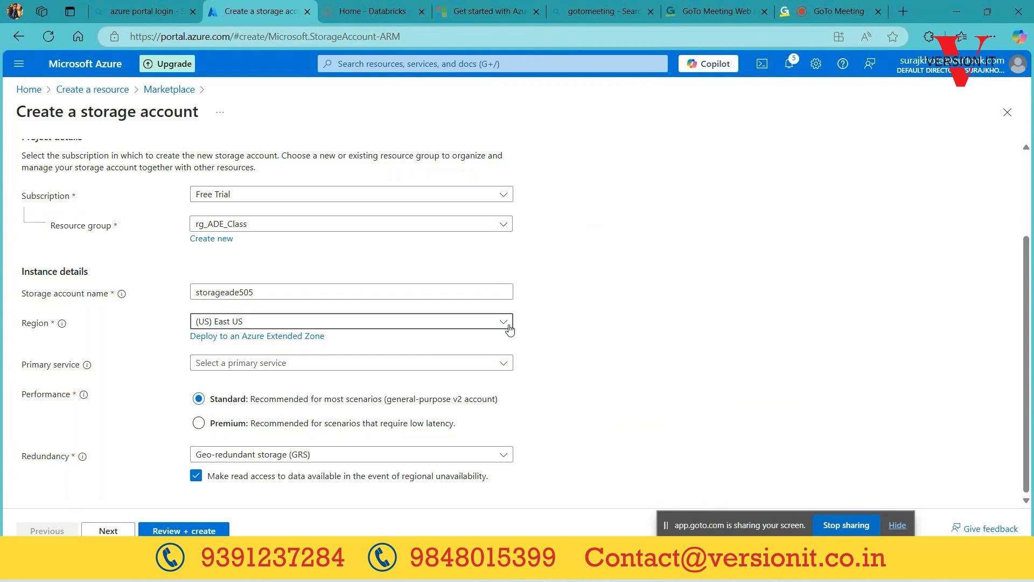
click(504, 322)
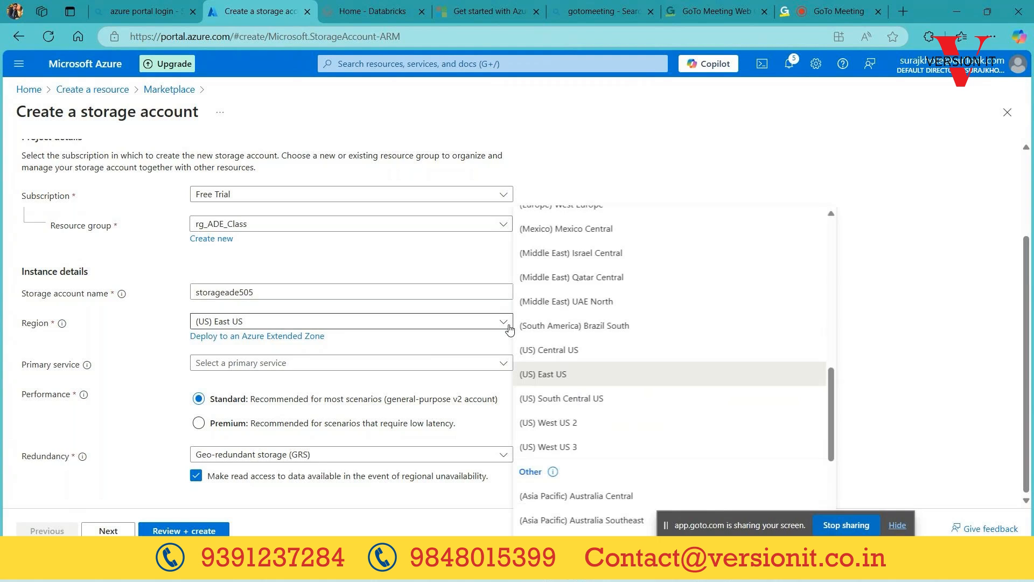
scroll(624, 412, down, 2)
scroll(625, 411, down, 1)
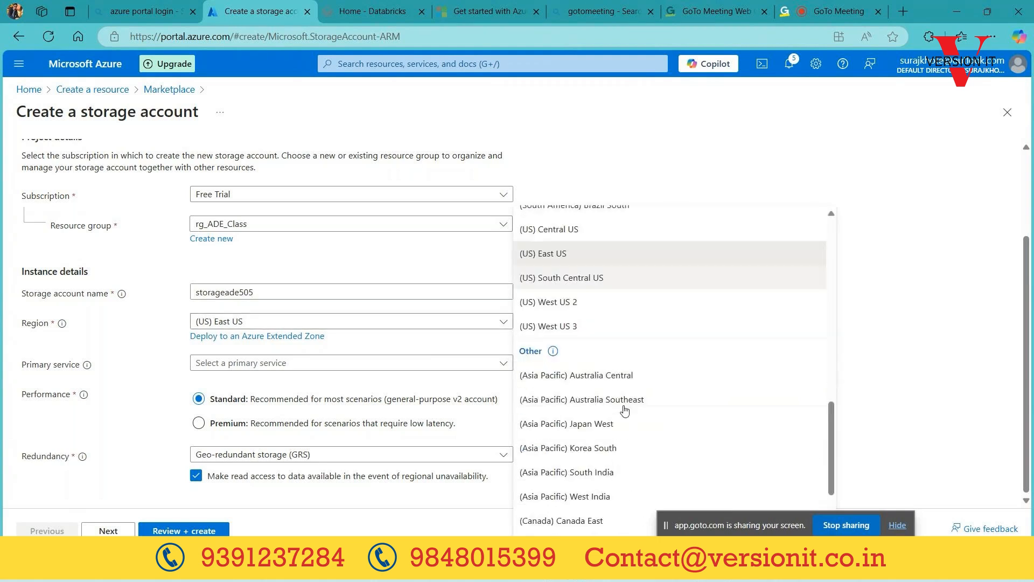
scroll(625, 412, down, 2)
scroll(625, 405, down, 1)
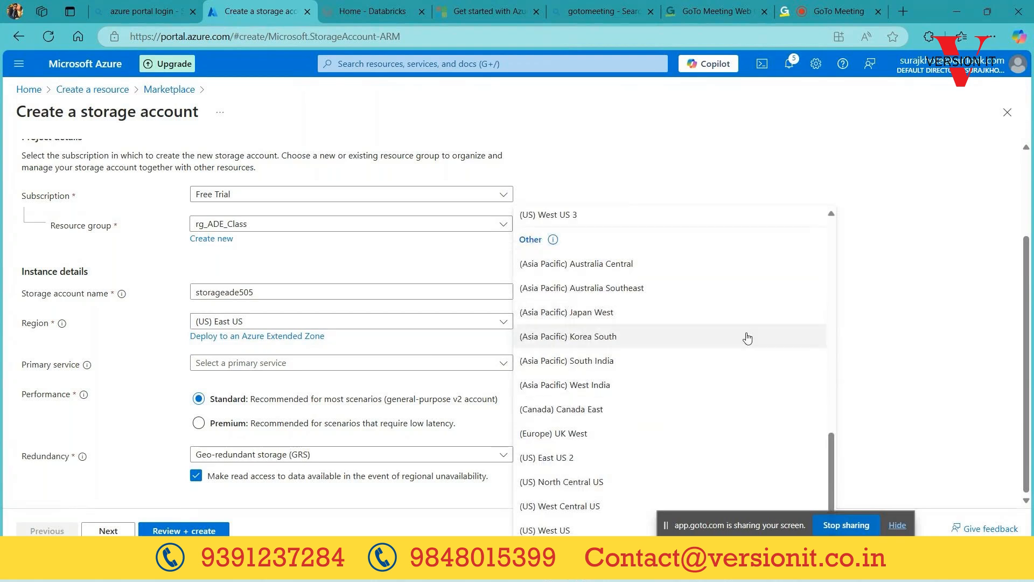
click(875, 343)
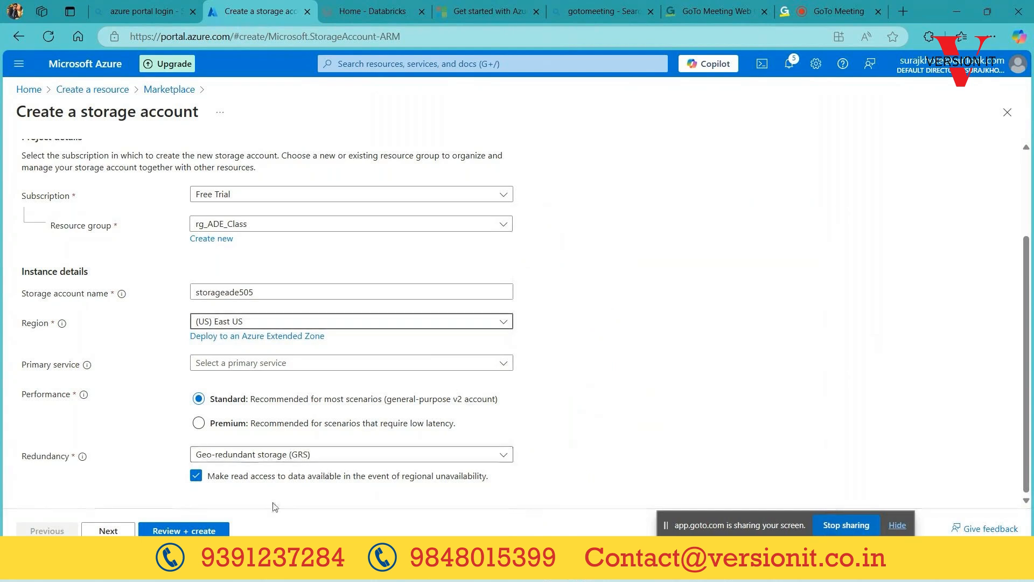
Proceed to the review of the storage account's settings
click(210, 534)
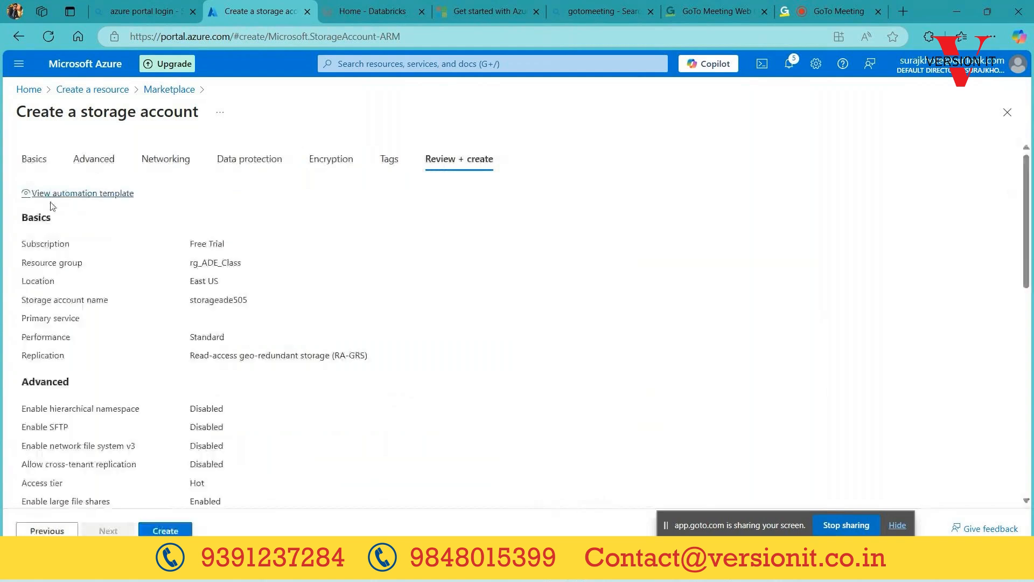
Review the storage account's settings through the data protection section and create the account
scroll(235, 374, down, 1)
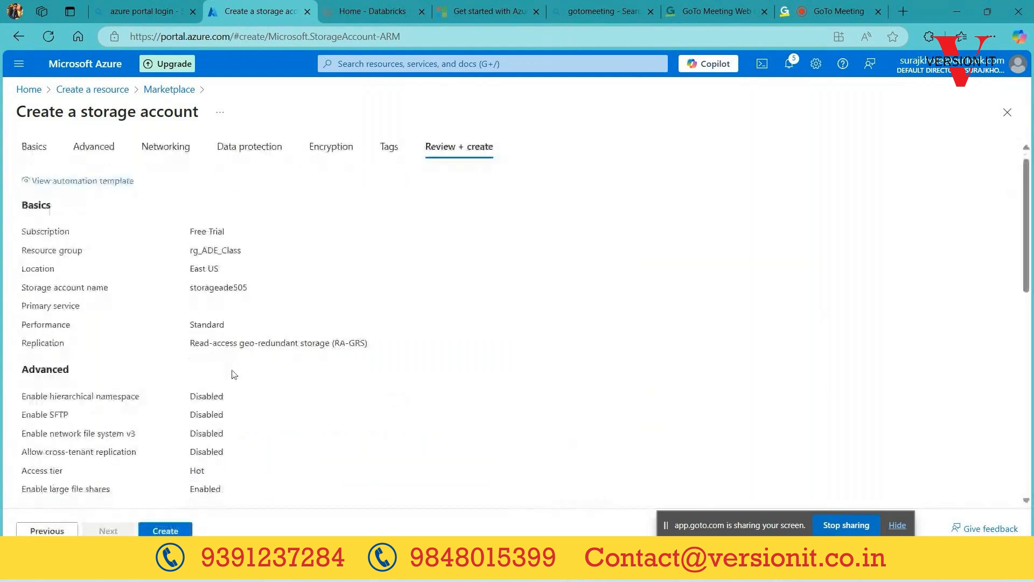
scroll(234, 375, down, 1)
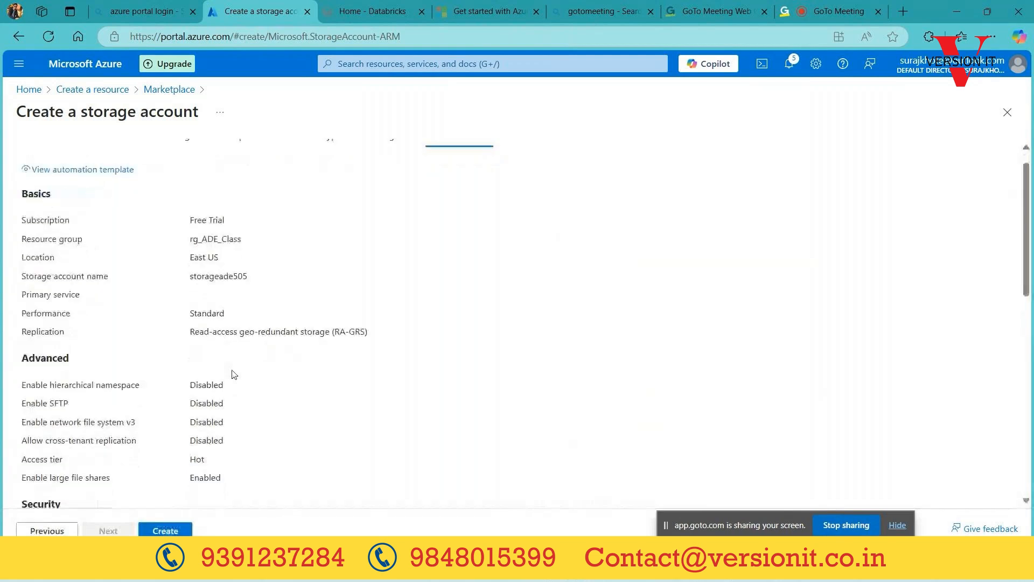
scroll(234, 375, down, 3)
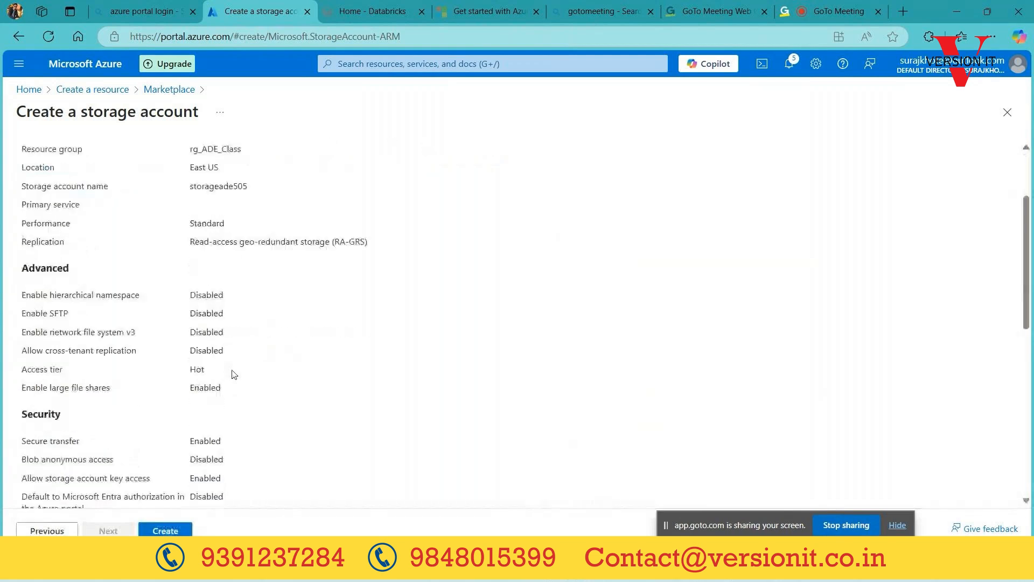
scroll(235, 375, down, 6)
scroll(228, 463, down, 1)
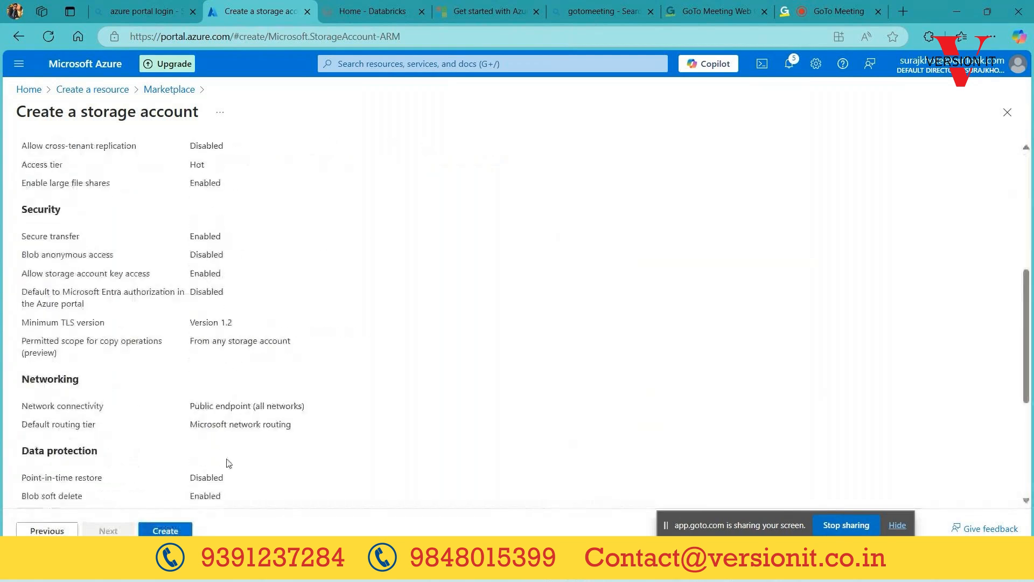
scroll(228, 463, down, 8)
click(160, 531)
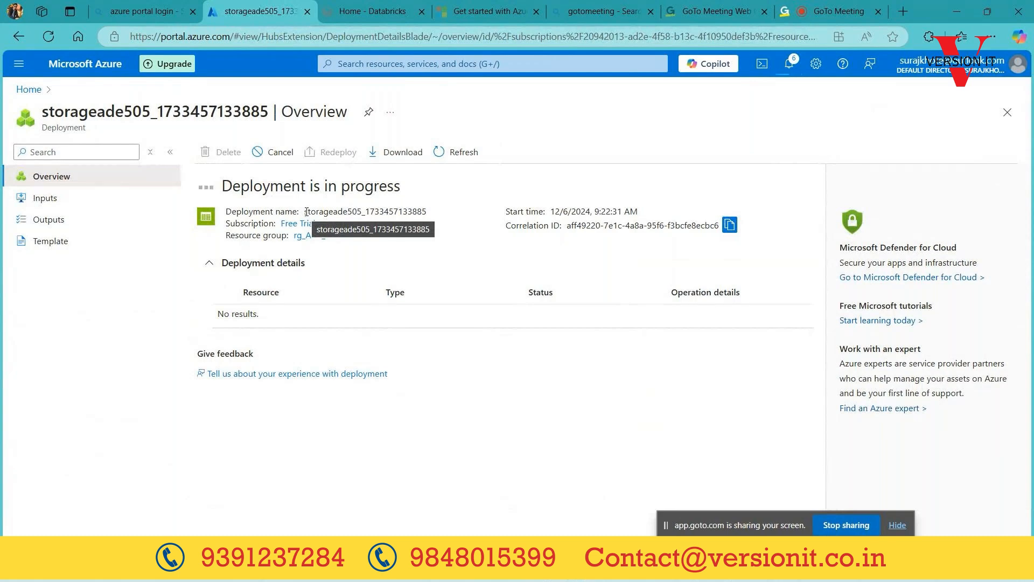
drag(306, 211, 360, 214)
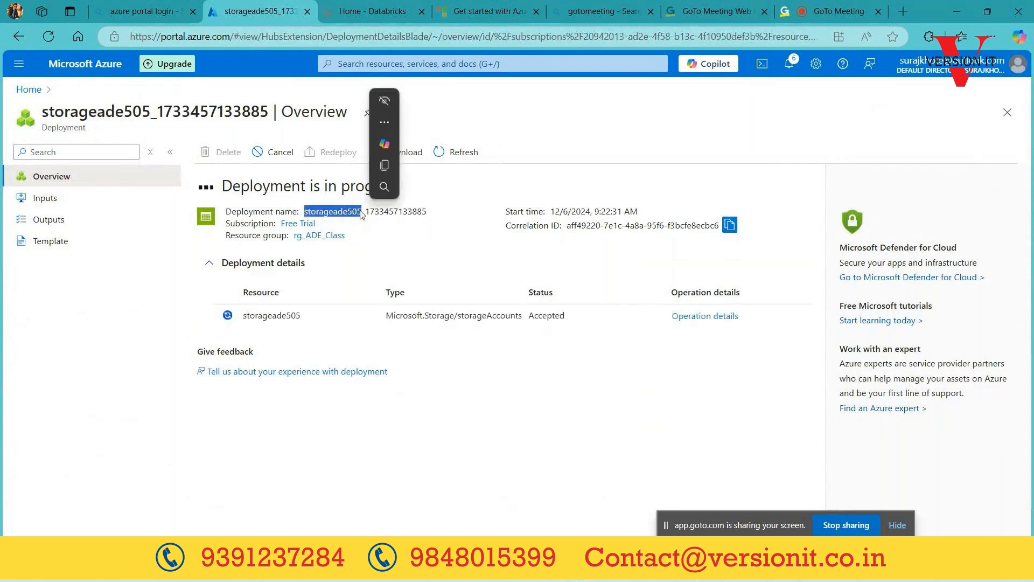
Return to the portal home page and open the containers of the storageade505 storage account
click(31, 91)
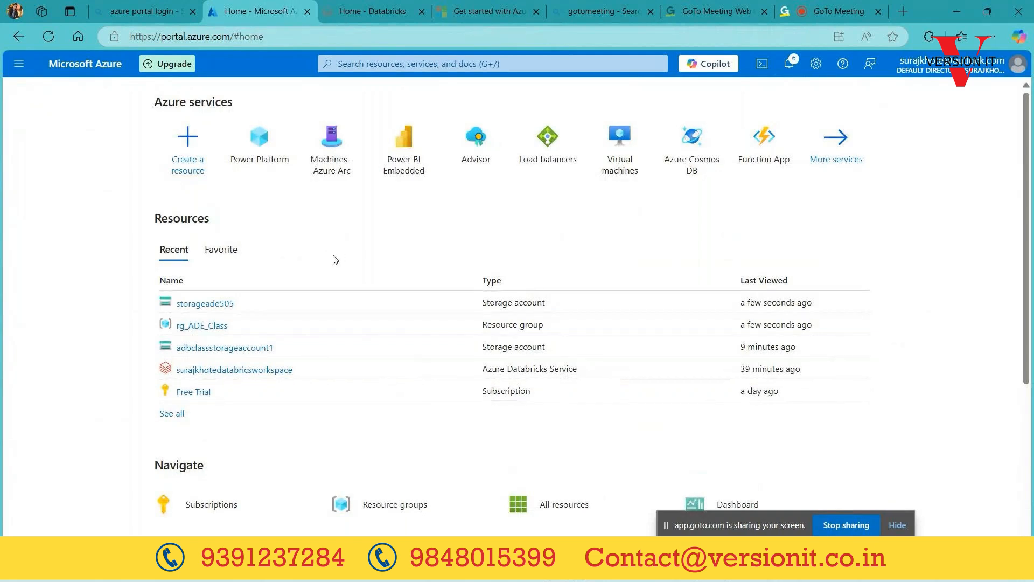
mouse_move(254, 377)
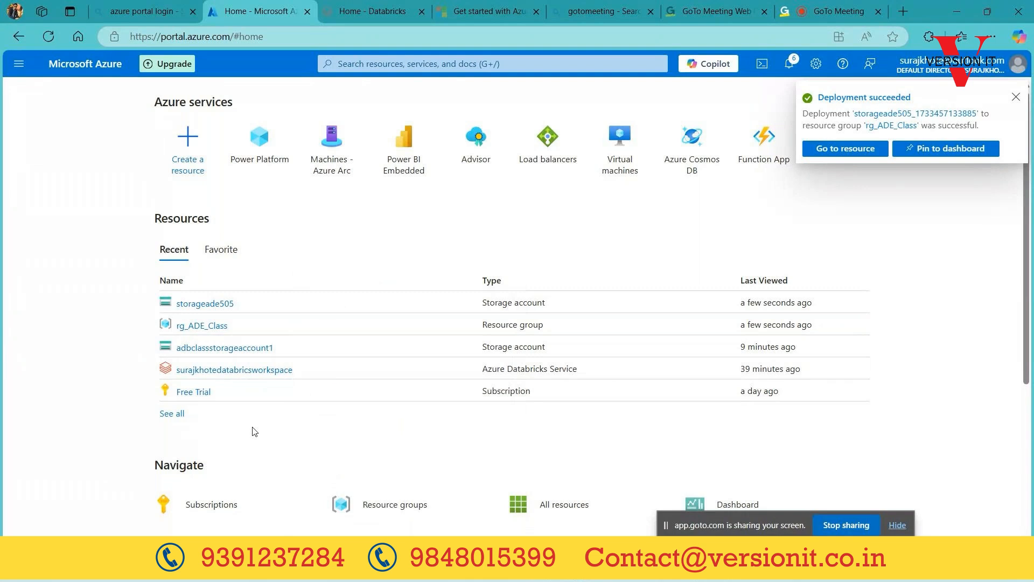
click(222, 305)
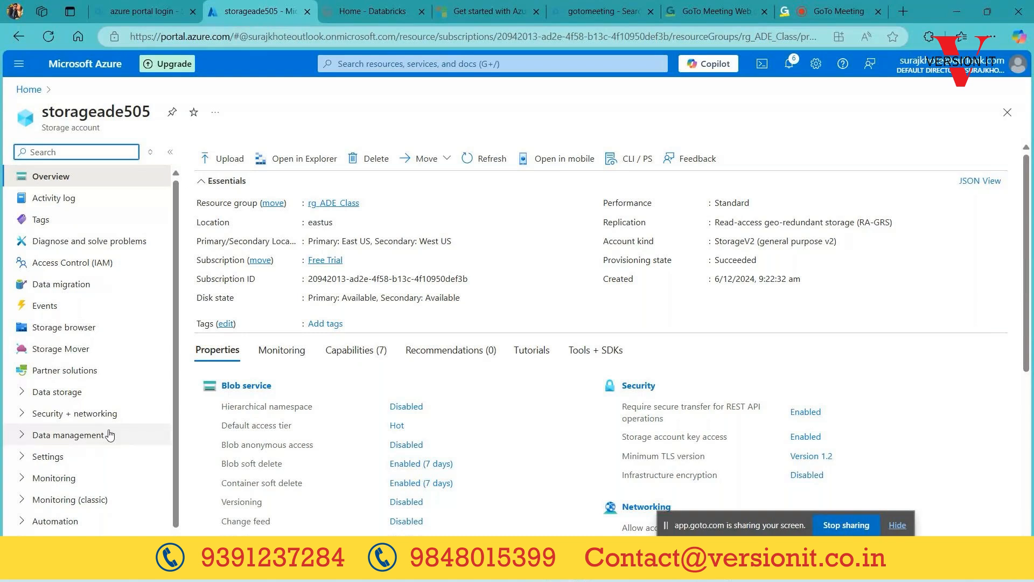
click(21, 394)
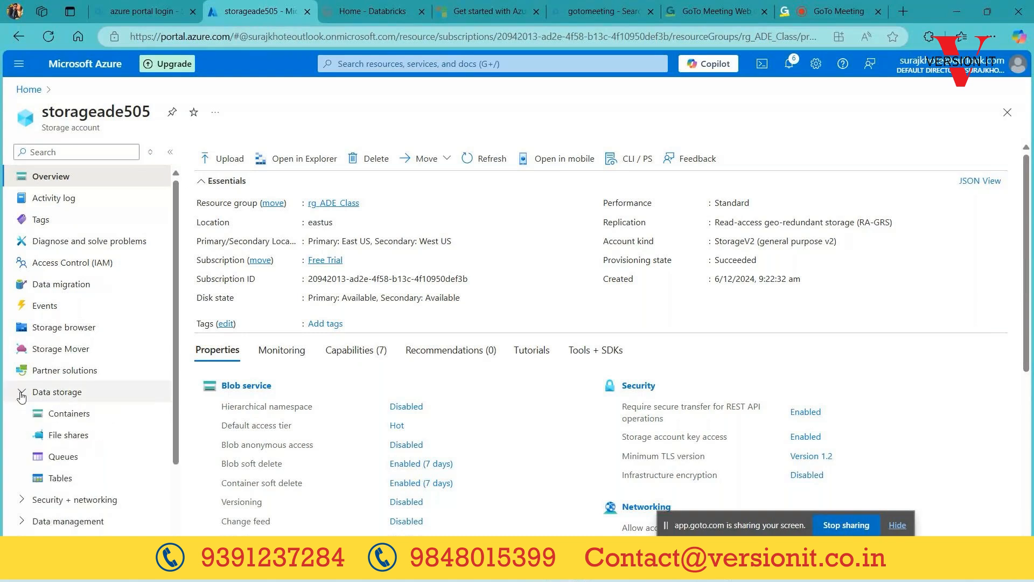
click(65, 420)
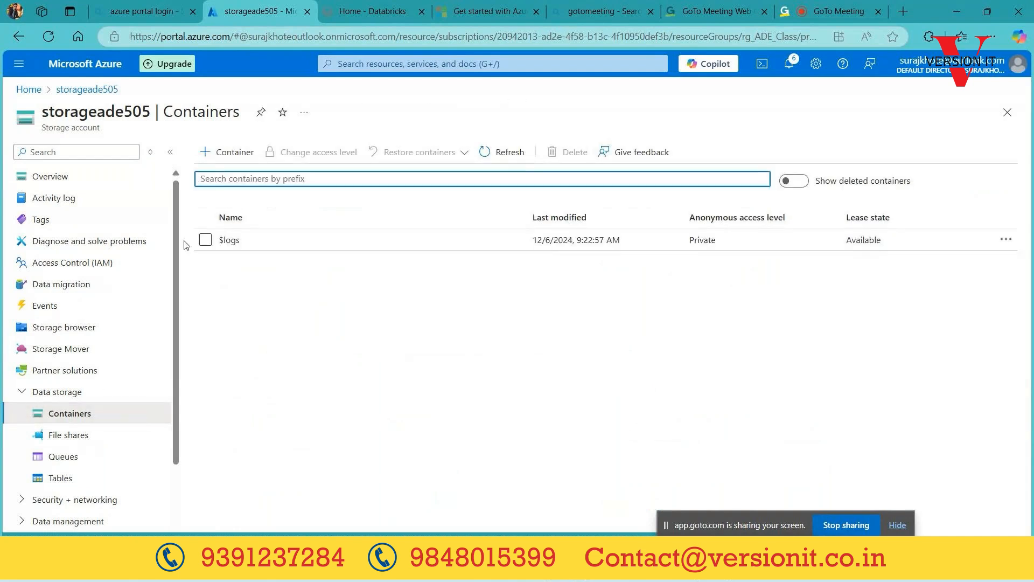
Create a container named mystoragecontainer2 in storageade505 and move the screen-sharing bar out of the way
click(231, 153)
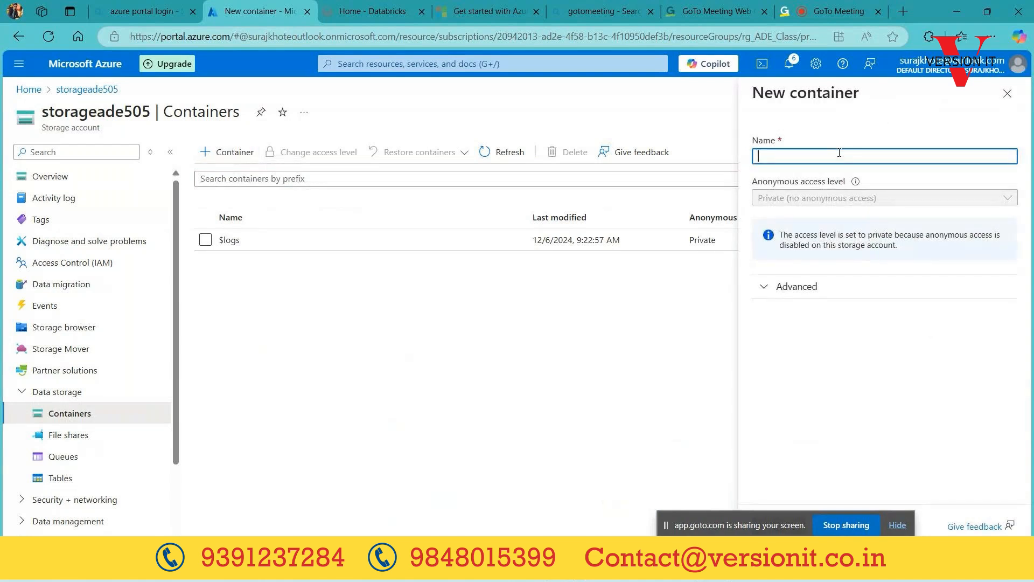
text(myst)
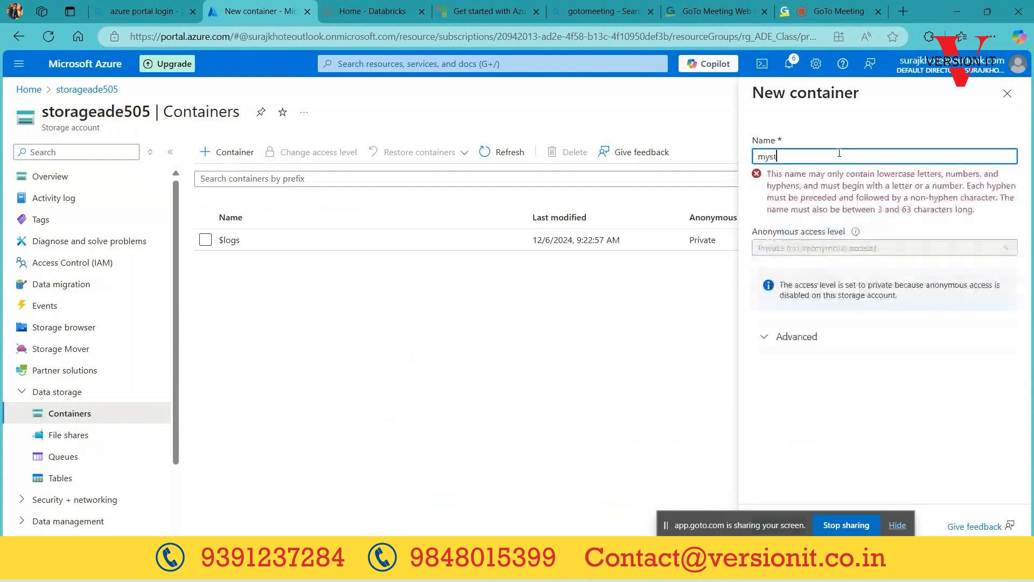
text(oragecon)
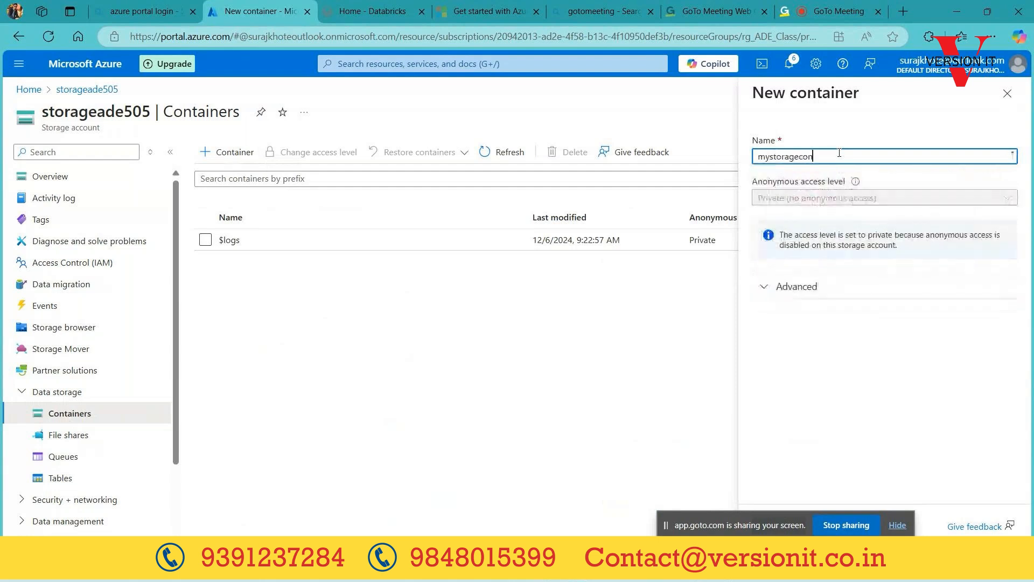
text(tainer2)
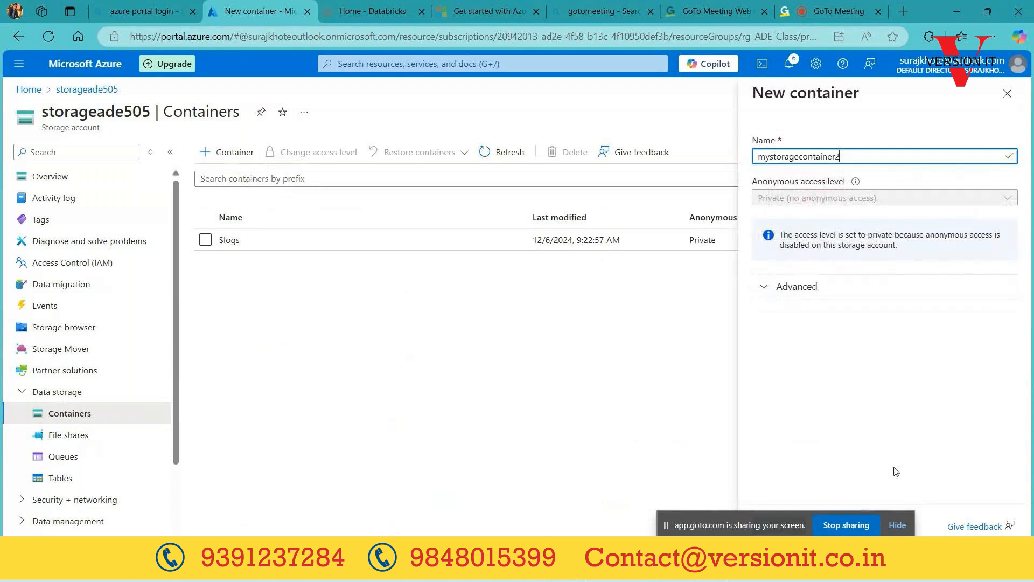
click(769, 291)
click(769, 290)
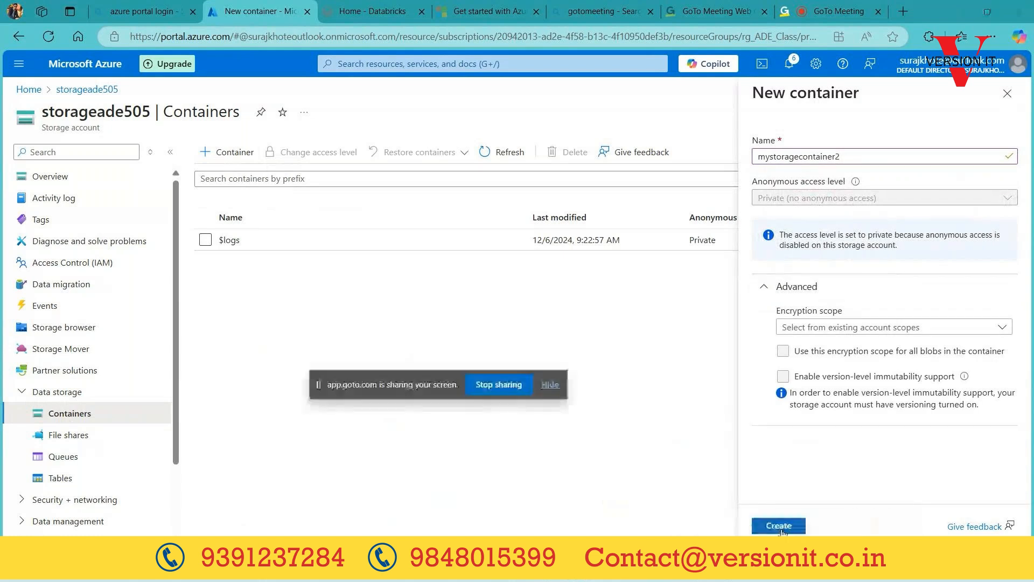
click(782, 531)
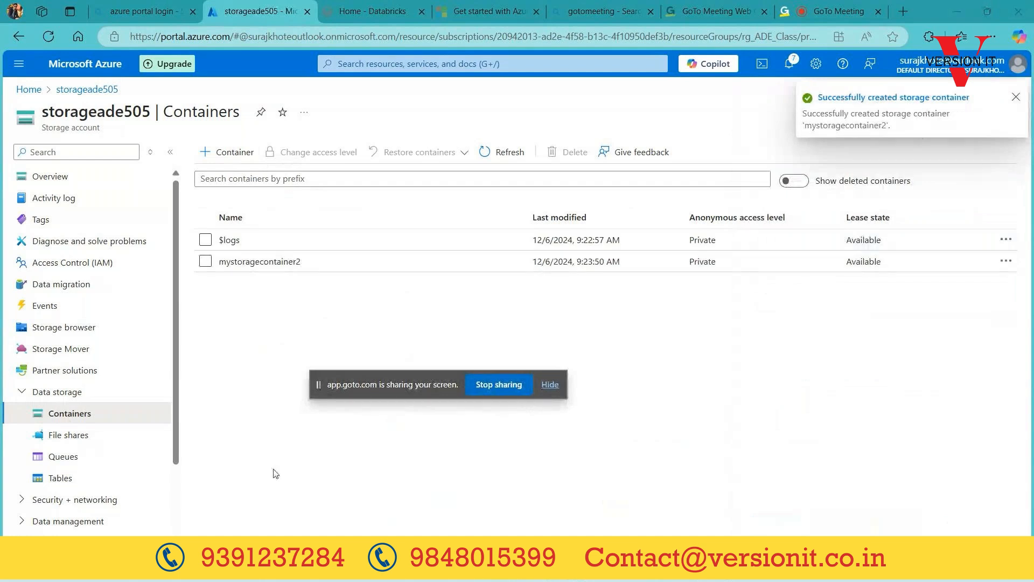
drag(419, 376, 822, 539)
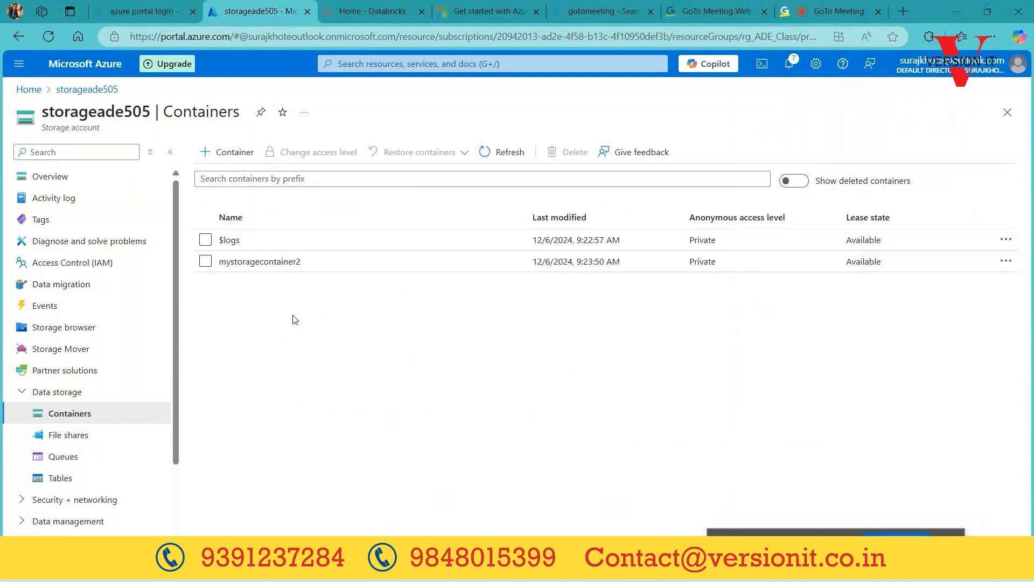
Open mystoragecontainer2 and choose the circuits file from the Azure Class Material folder for a blob upload
click(255, 263)
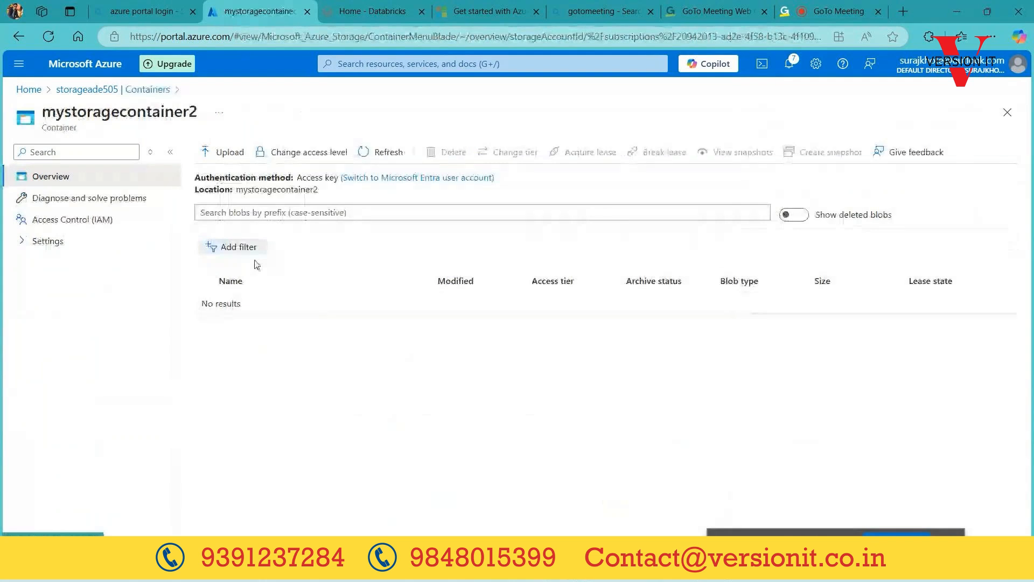
click(225, 154)
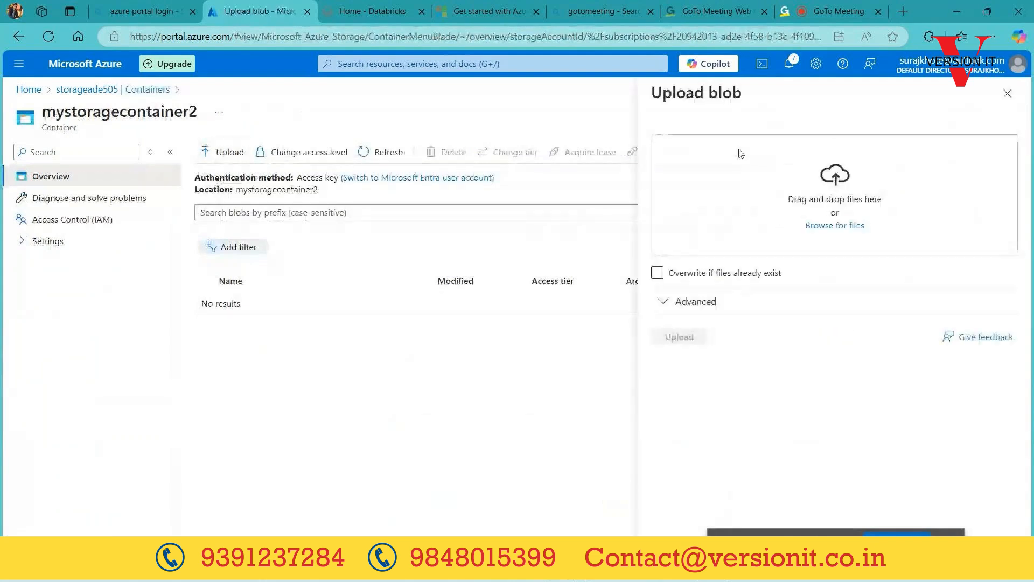
click(837, 226)
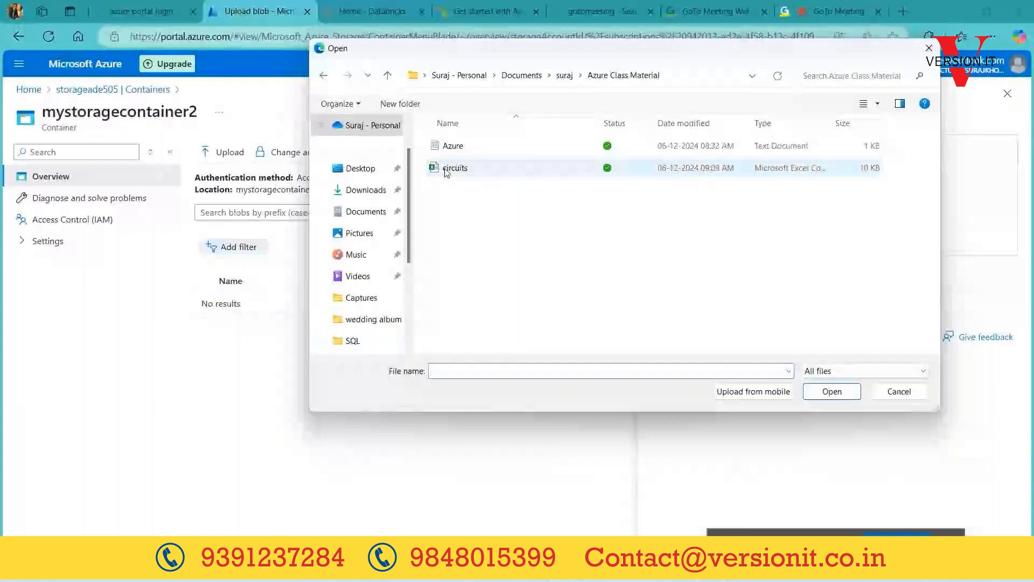
click(446, 170)
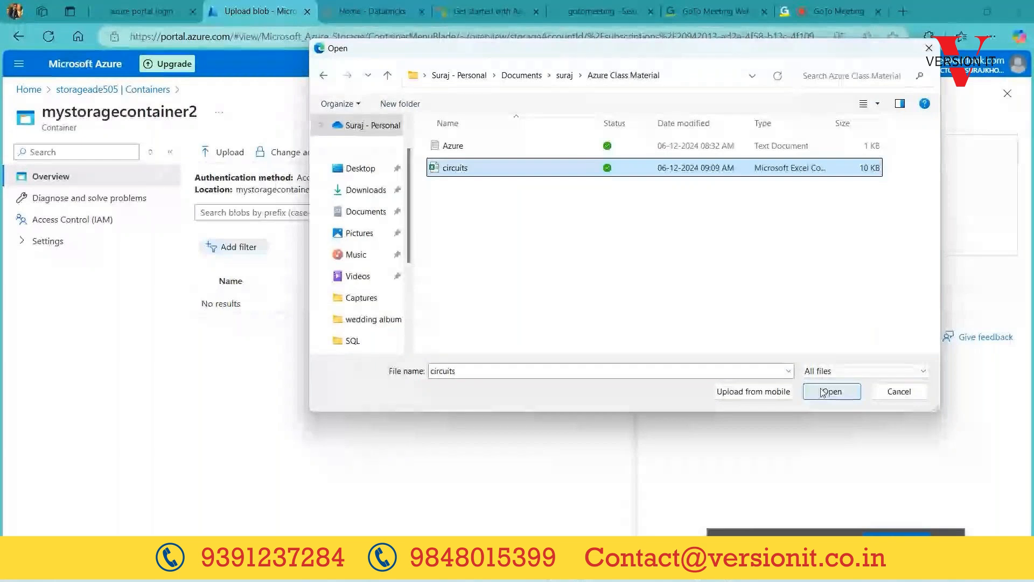
click(823, 392)
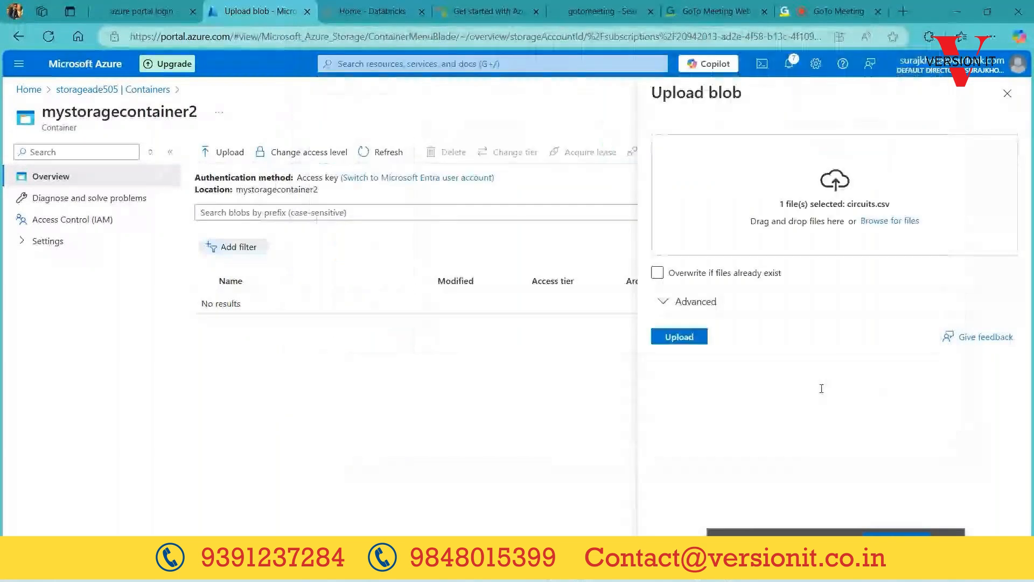
Upload circuits.csv to a folder named myfiles in the container and open that folder
click(663, 301)
scroll(787, 379, down, 3)
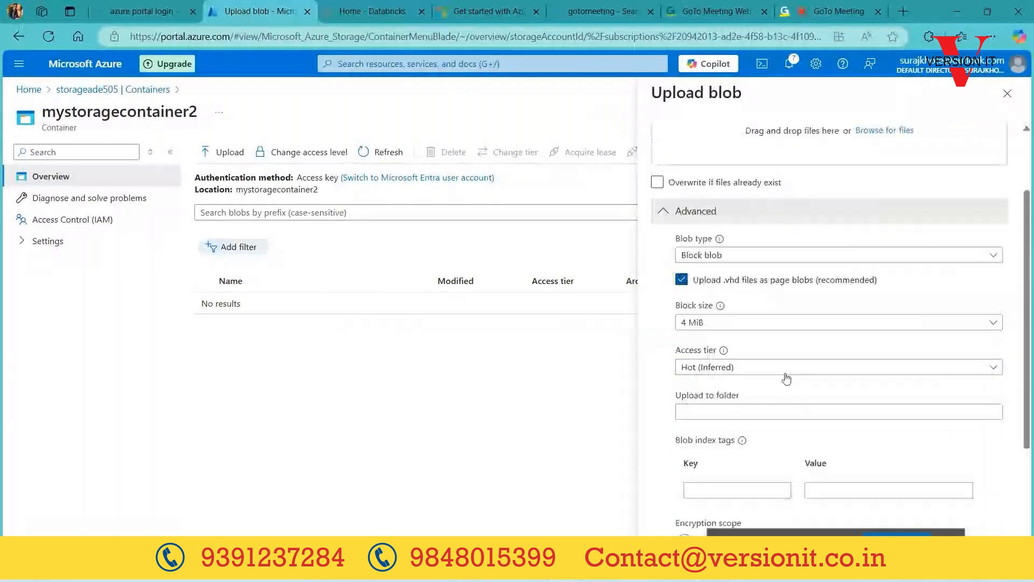
click(777, 370)
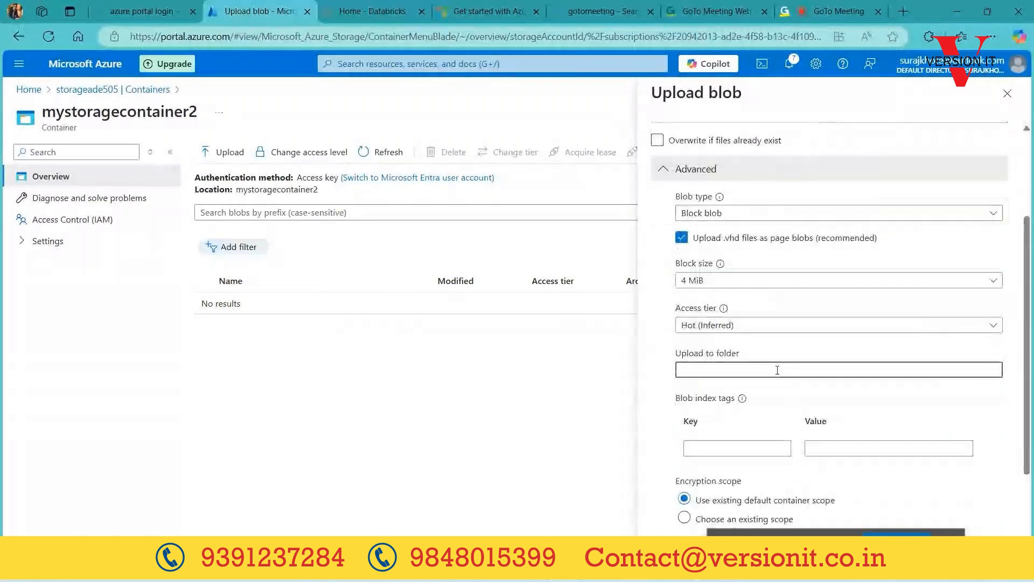
text(myfile)
scroll(778, 370, down, 1)
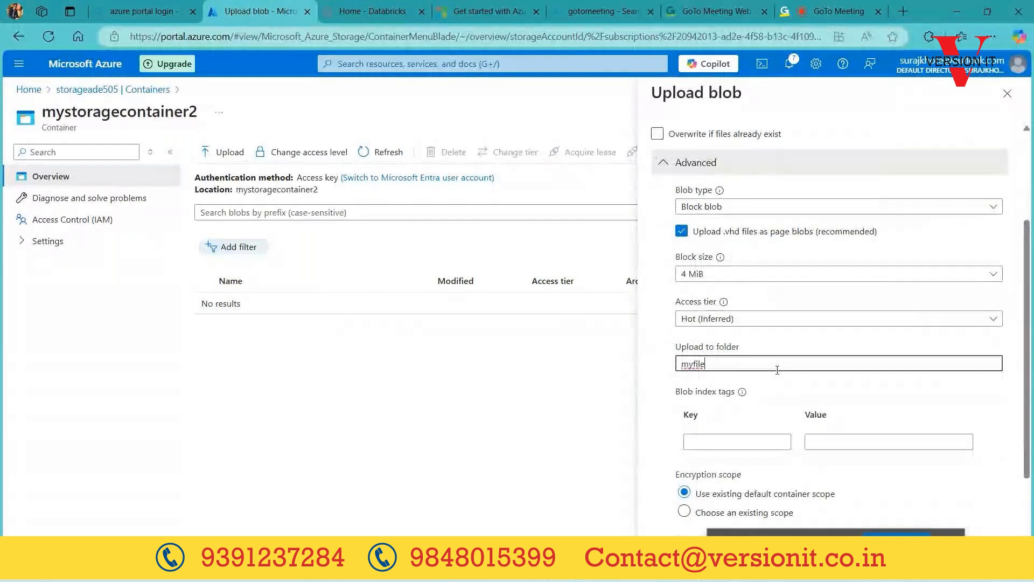
scroll(778, 370, down, 2)
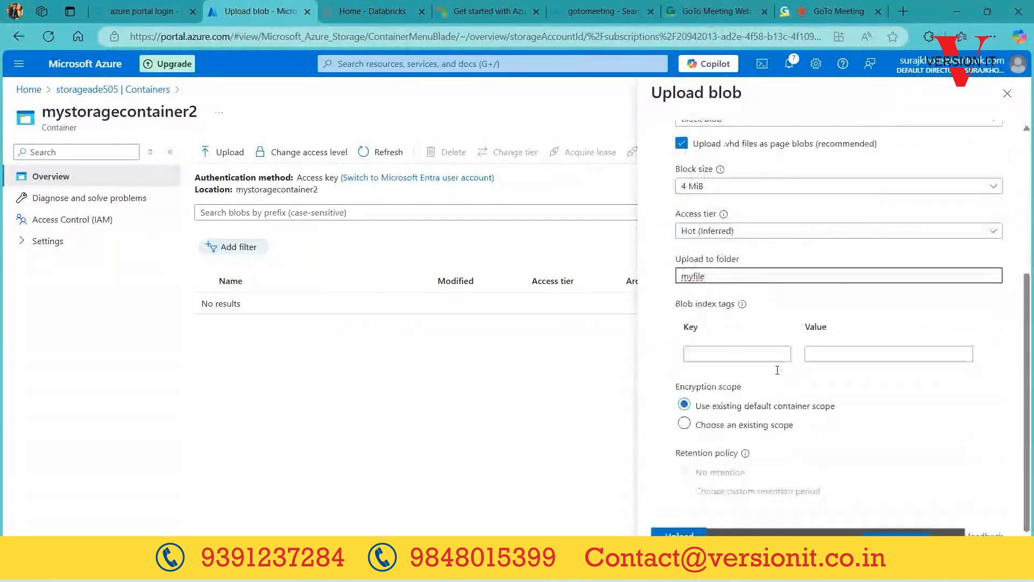
text(s)
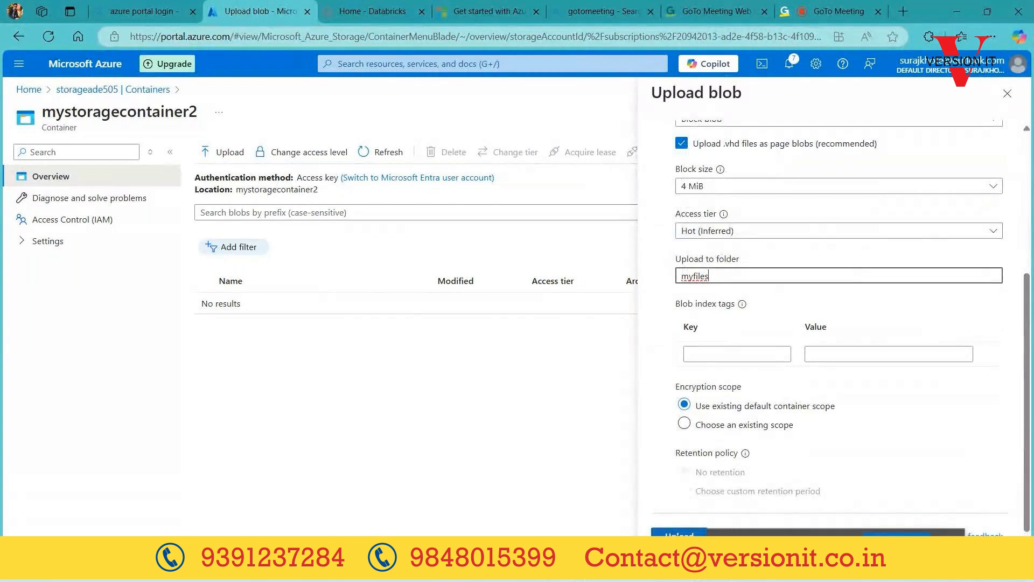
click(679, 535)
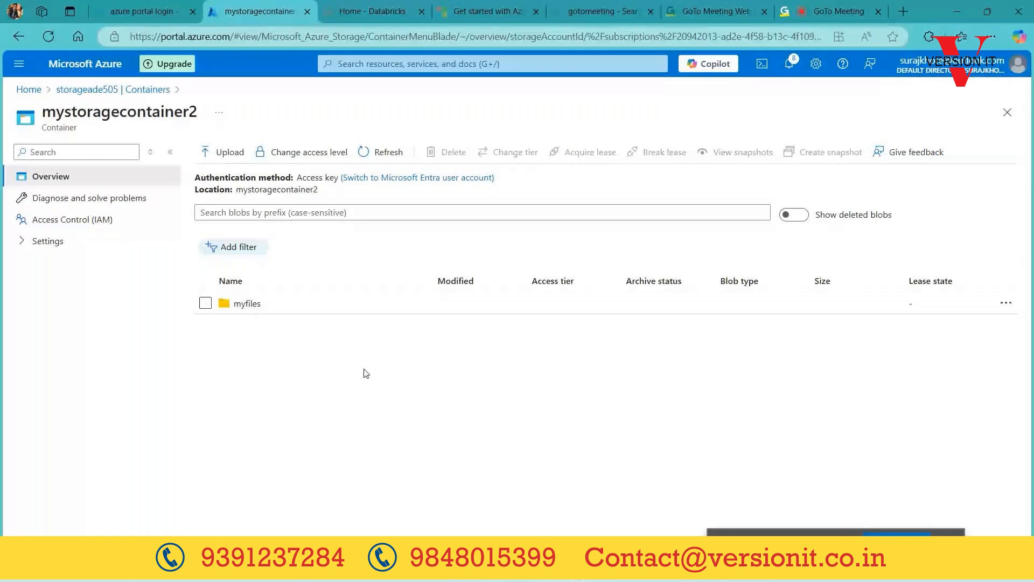
click(240, 305)
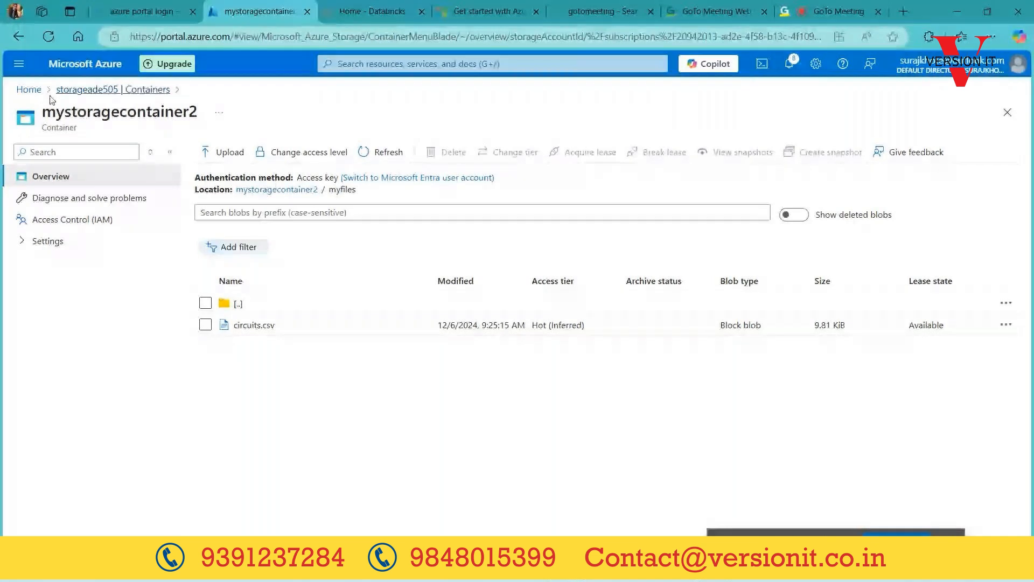
View the overview of the Azure Databricks workspace from the recent resources and return to the portal home page
click(30, 89)
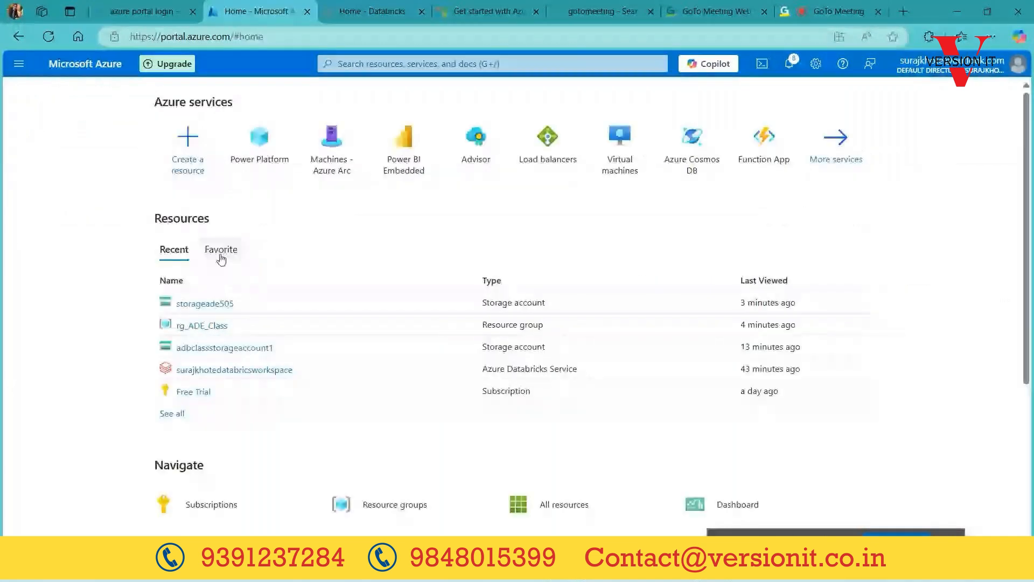
mouse_move(245, 373)
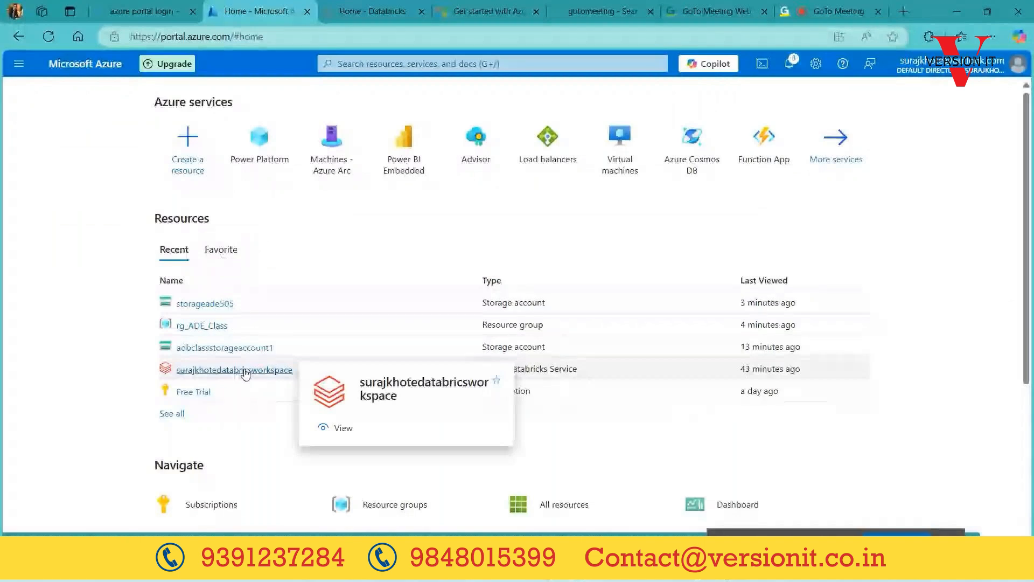
click(246, 371)
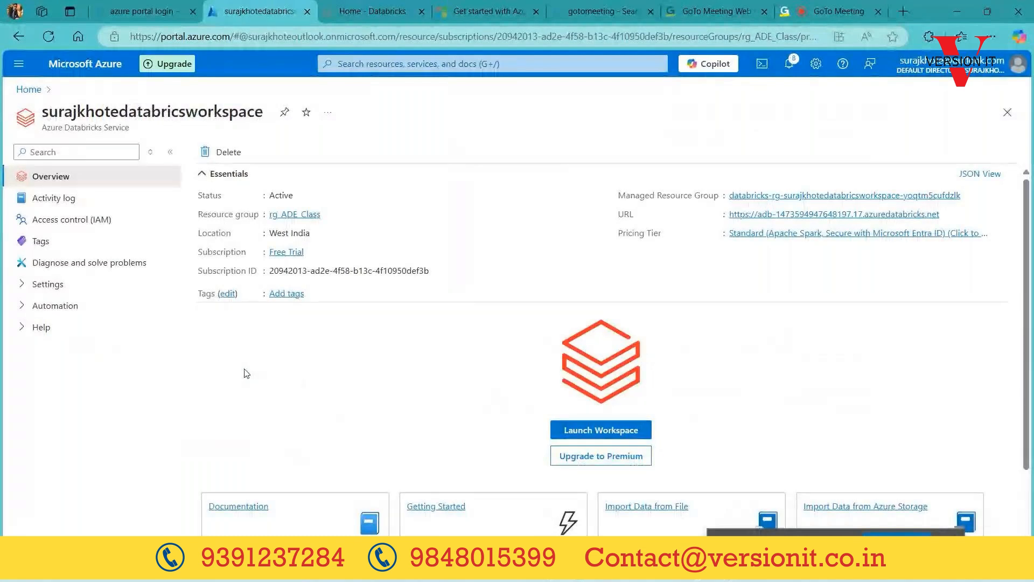
click(33, 90)
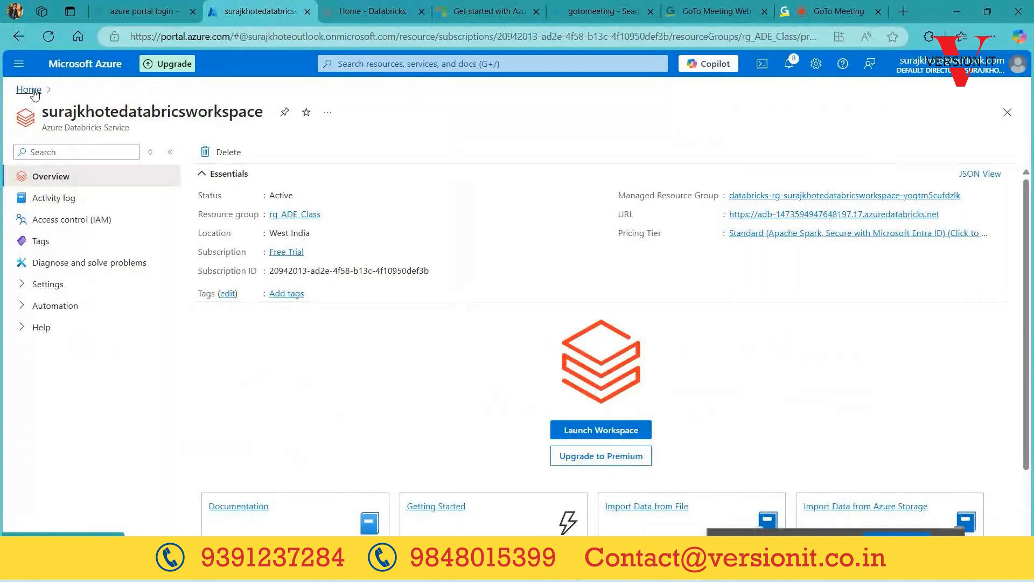
click(29, 89)
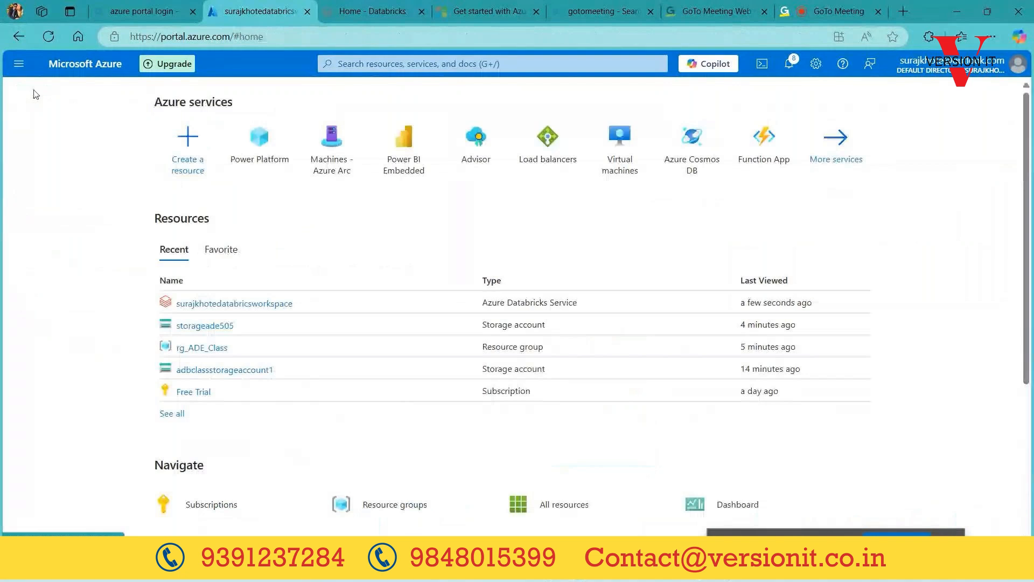
Try to delete the existing Azure Databricks workspace from its overview and return to the portal home page
click(260, 305)
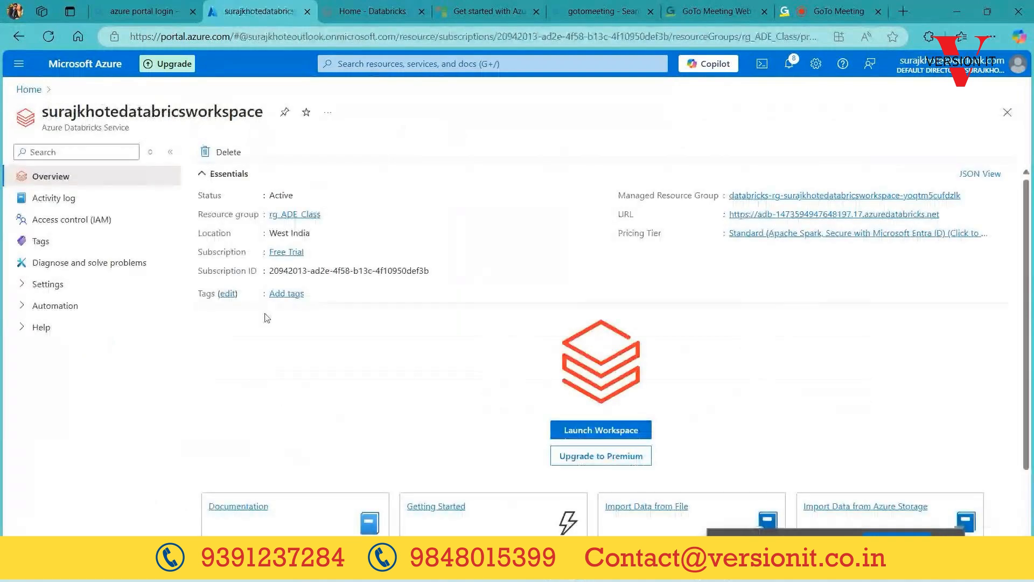
click(222, 160)
click(222, 160)
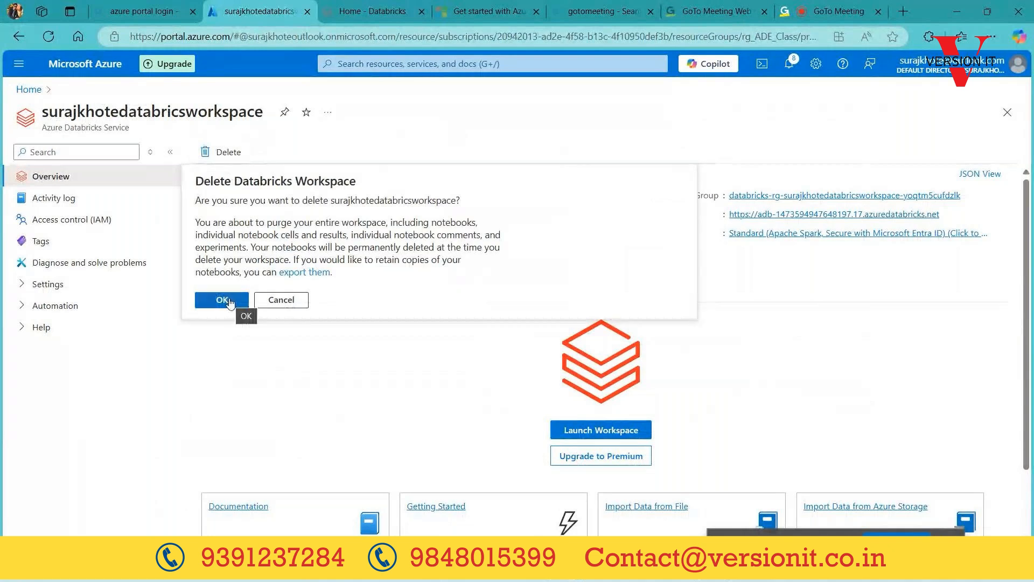
click(222, 299)
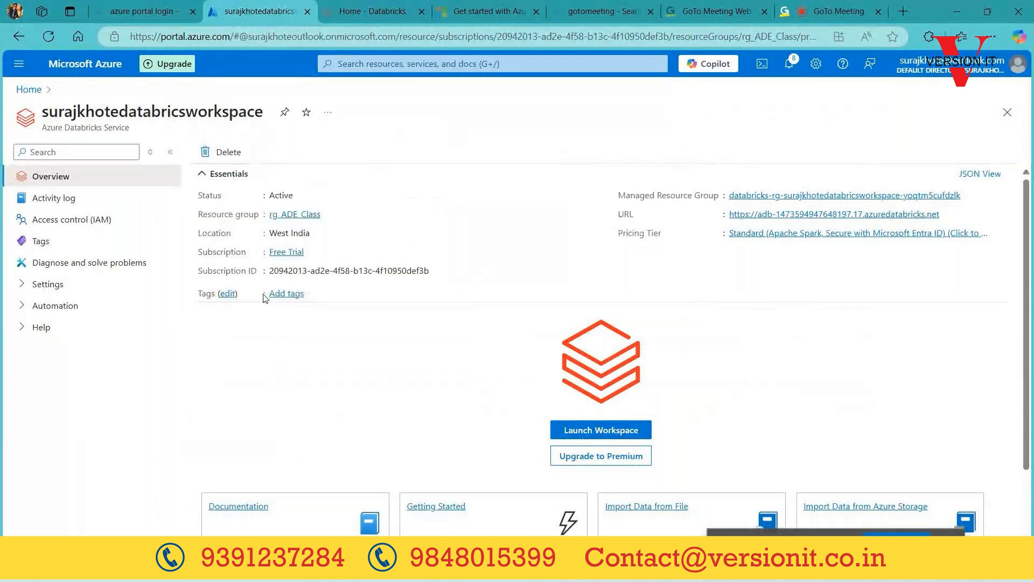
click(97, 67)
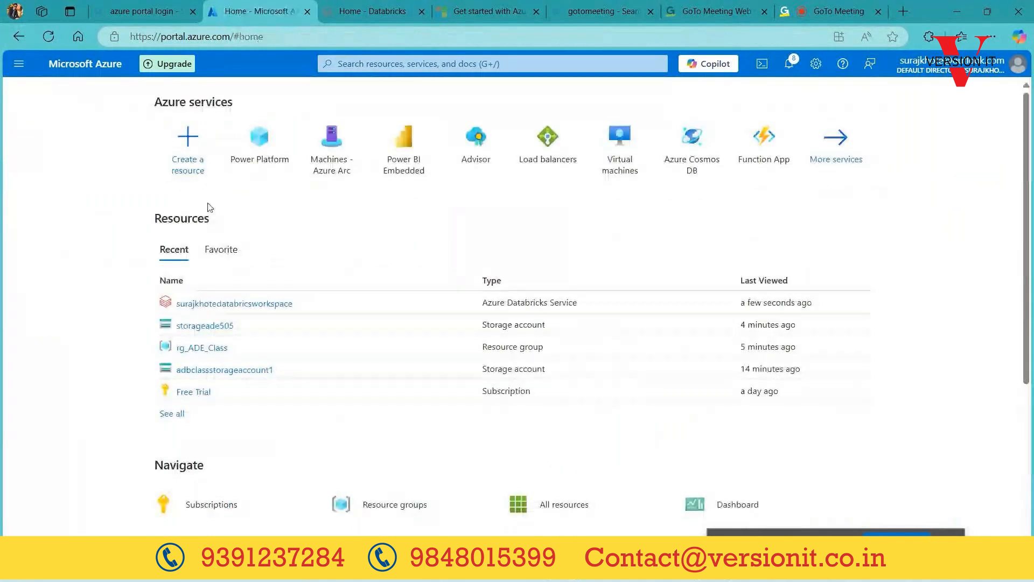
Search the marketplace for databricks to create a resource and dismiss the Private Offers notice
click(193, 159)
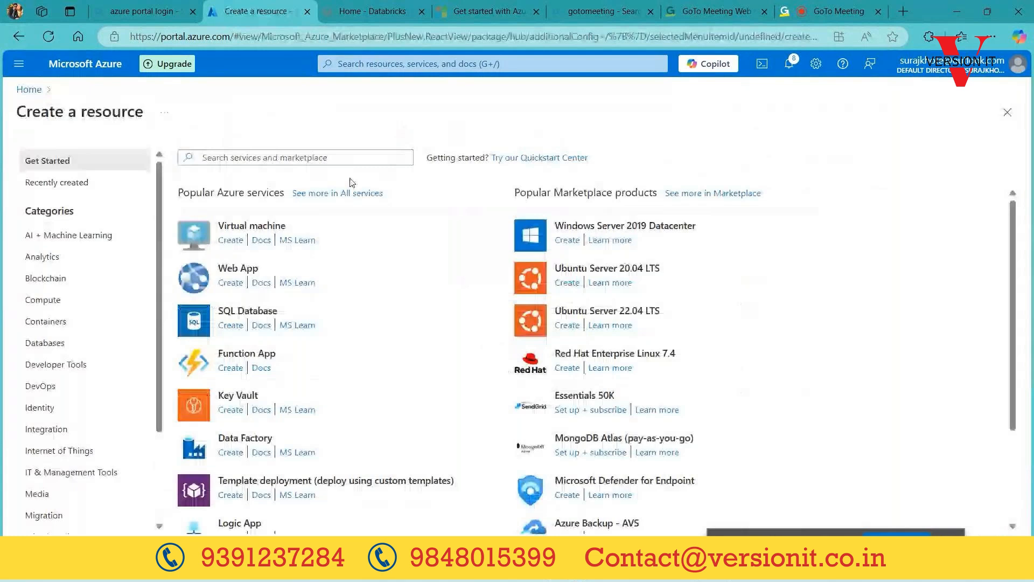
click(284, 158)
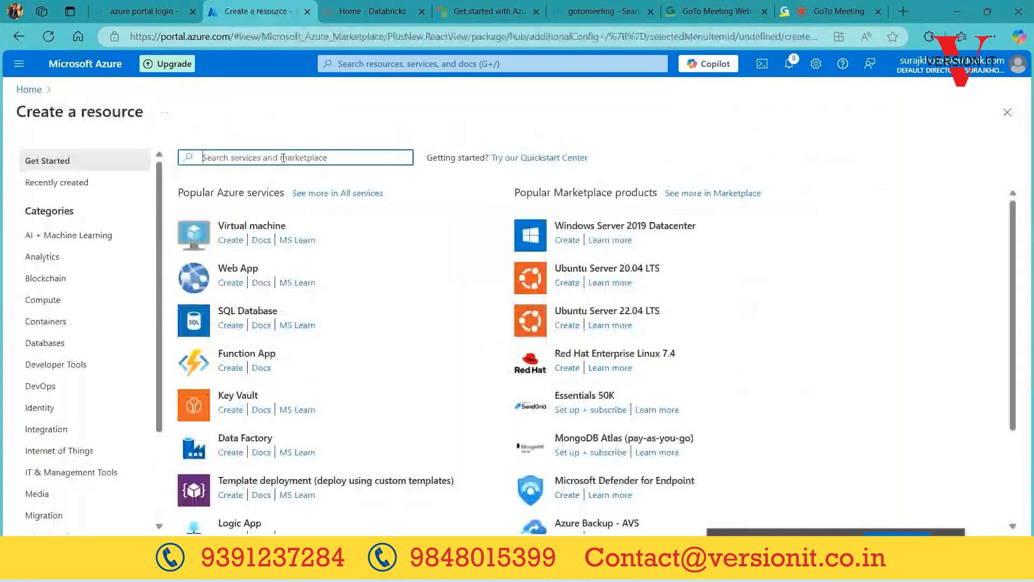
text(da)
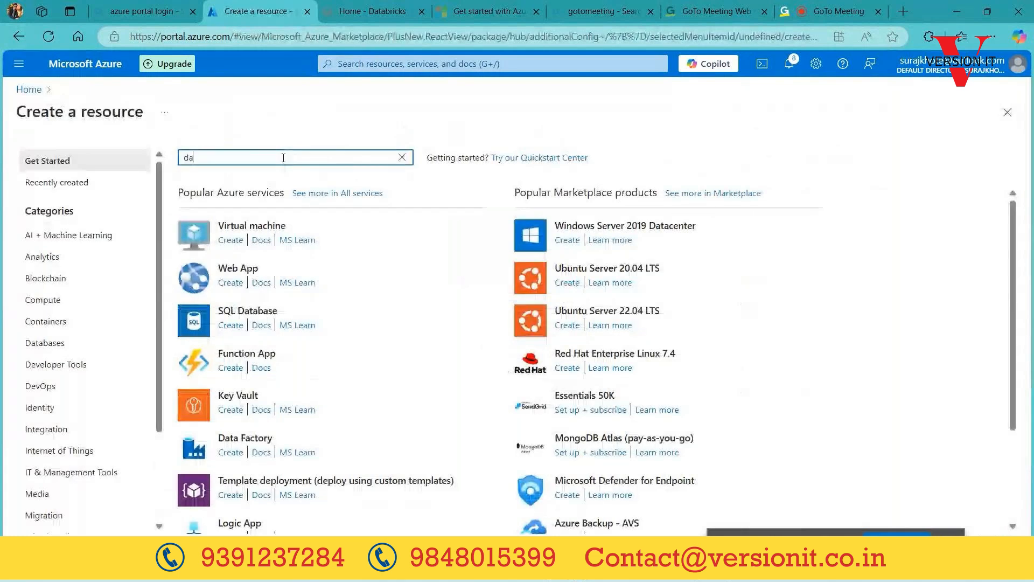
text(tabrics)
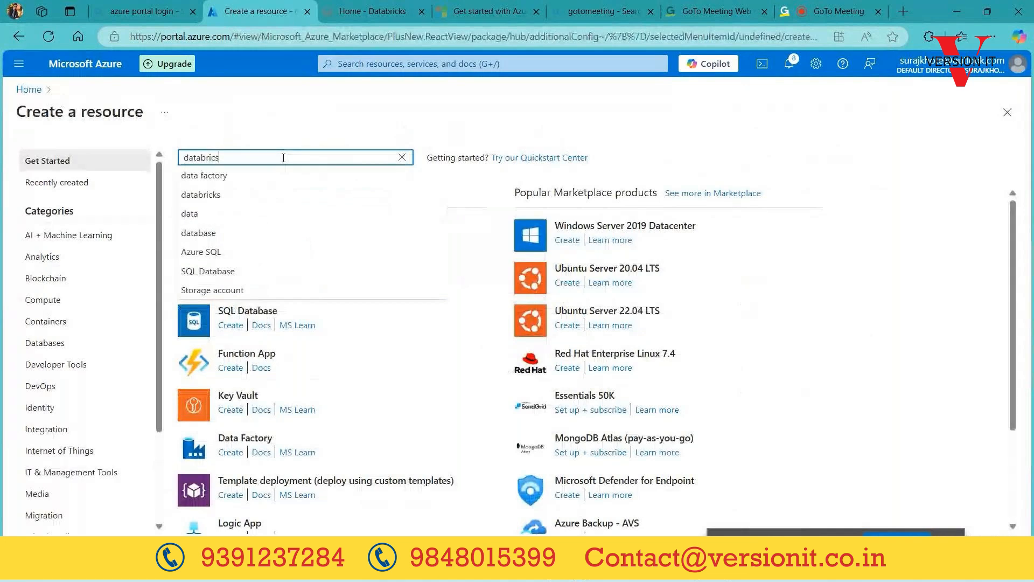
key(BackSpace)
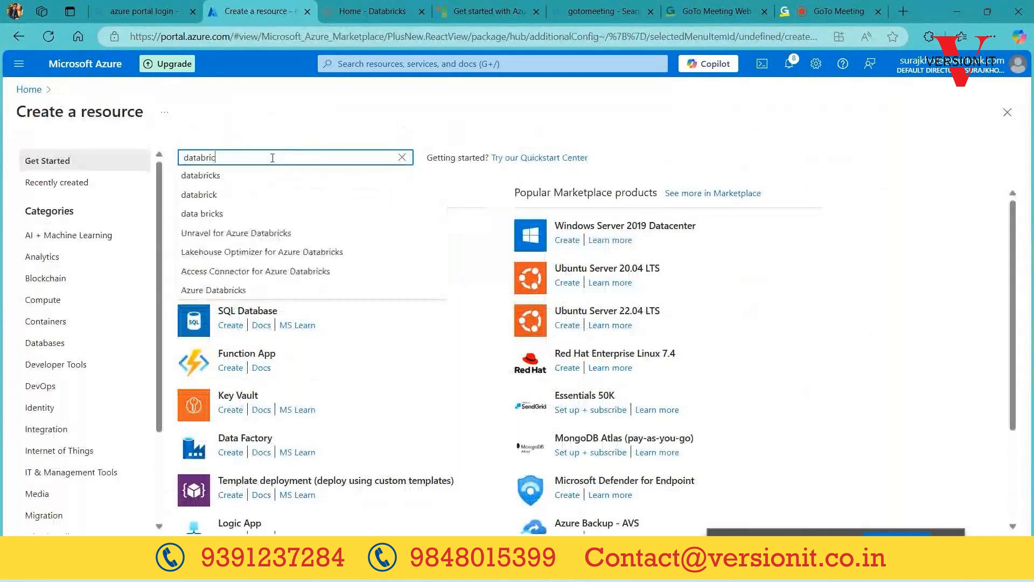
click(219, 177)
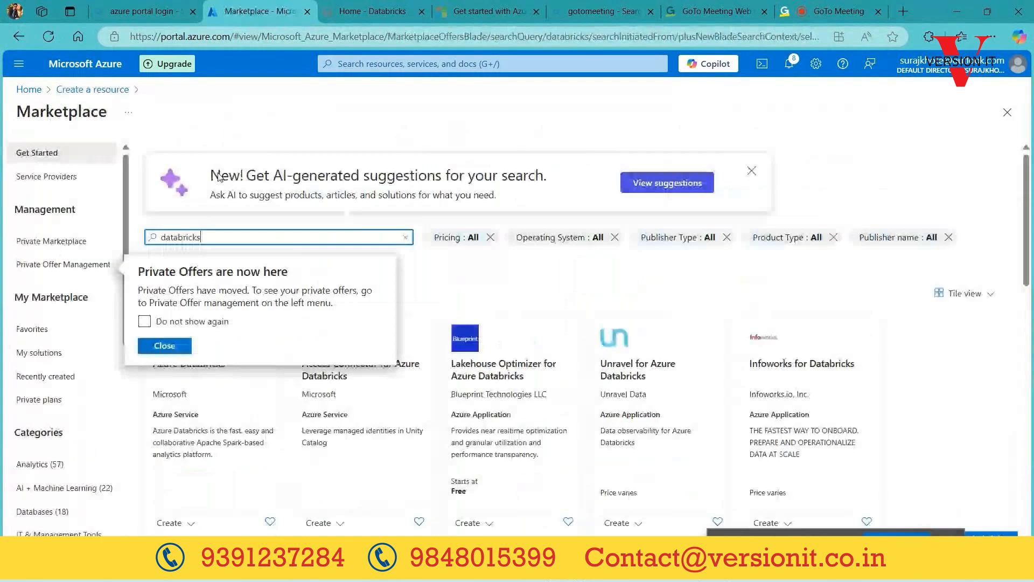
click(163, 346)
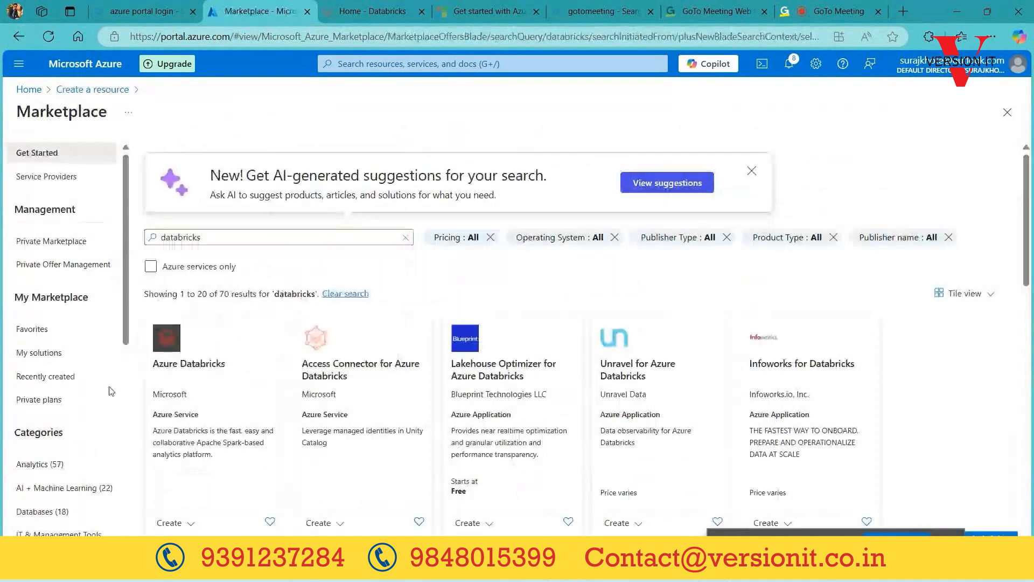
Start creating an Azure Databricks workspace and assign it to the resource group rg_ADE_Class
scroll(181, 480, down, 1)
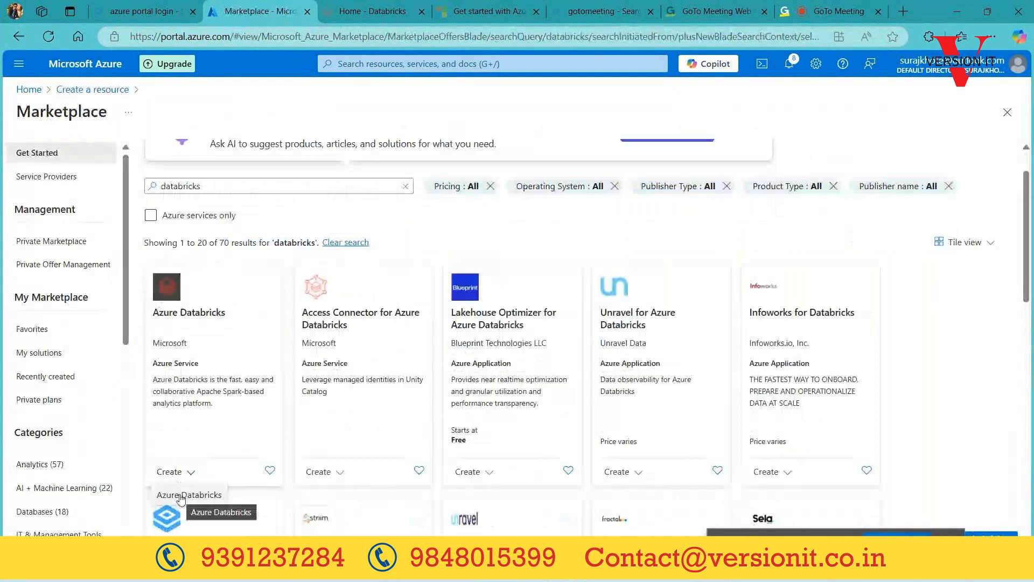
click(181, 495)
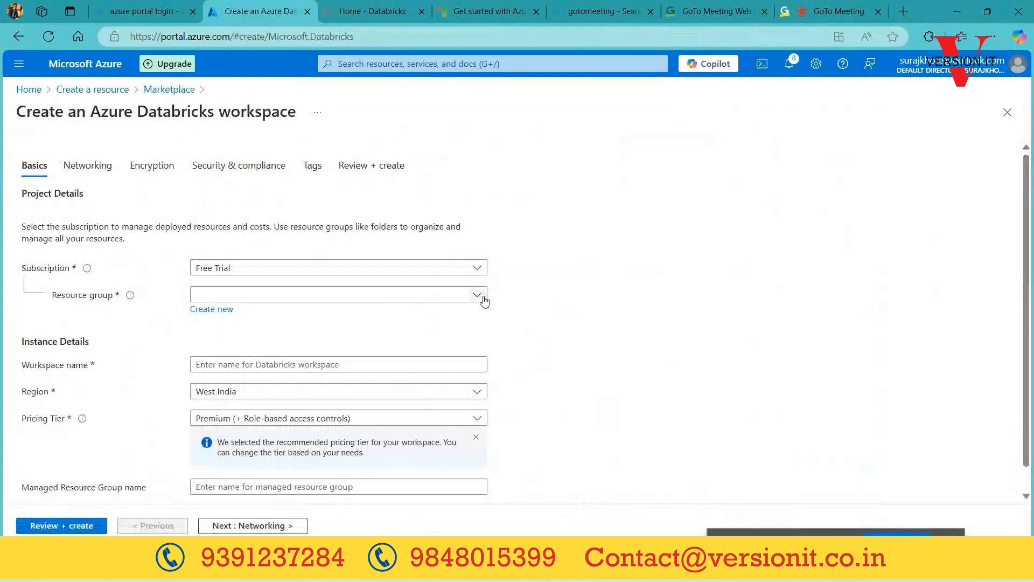
click(477, 295)
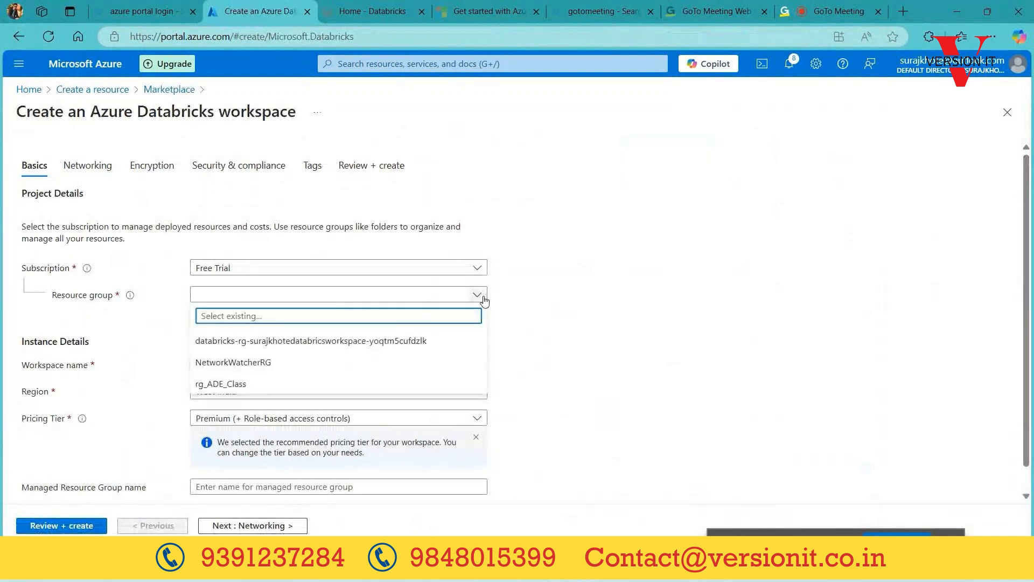
click(328, 384)
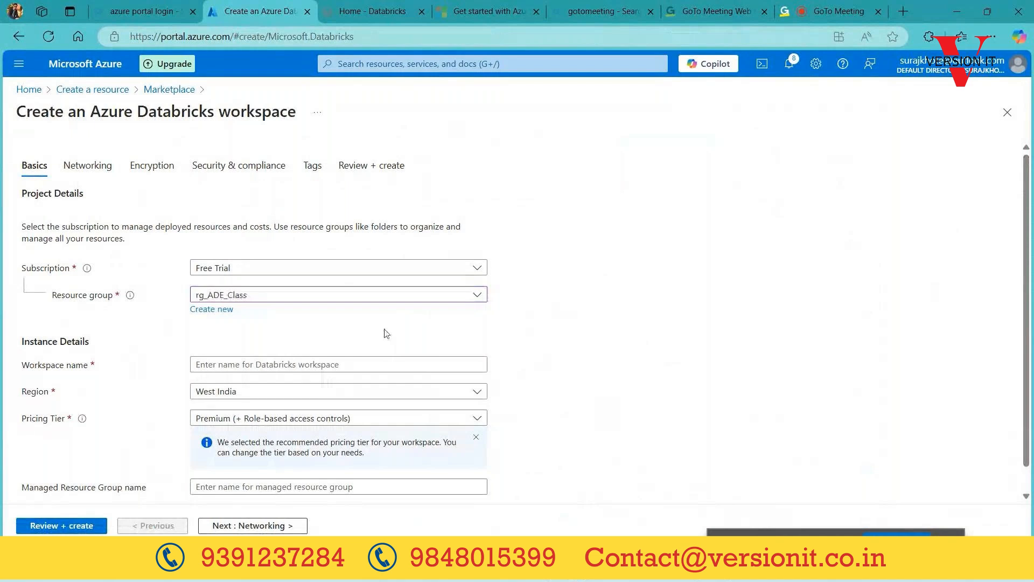
Name the new Databricks workspace adedemoworkspace followed by the owner's first name
scroll(387, 333, down, 1)
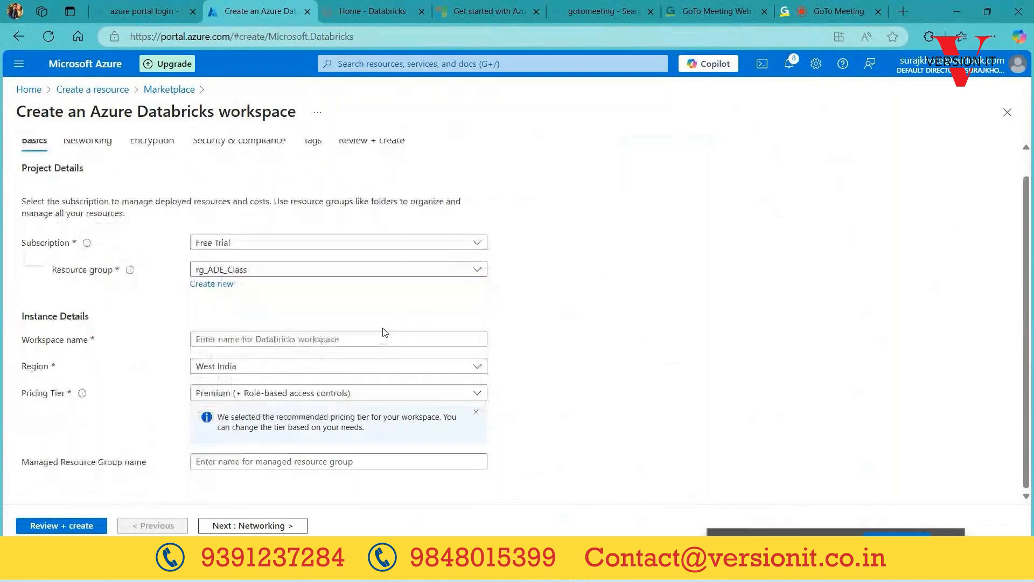
click(294, 338)
text(aded)
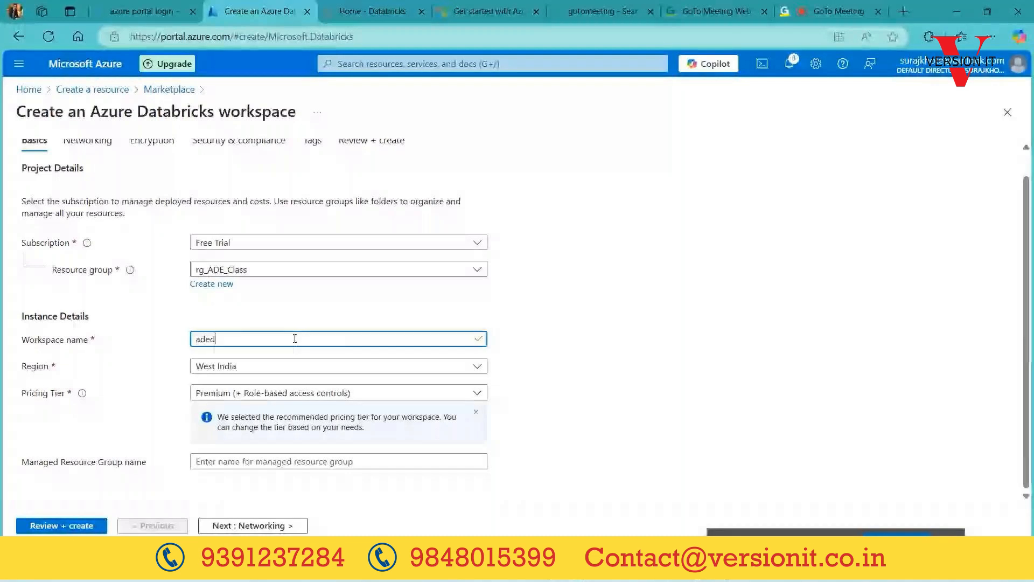
text(emoworks)
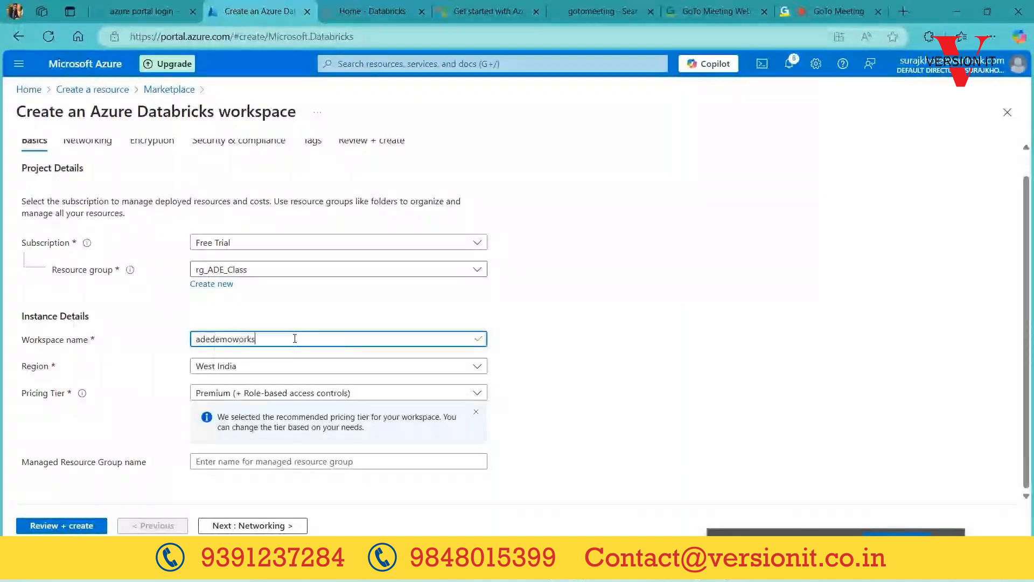
text(pacesuraj)
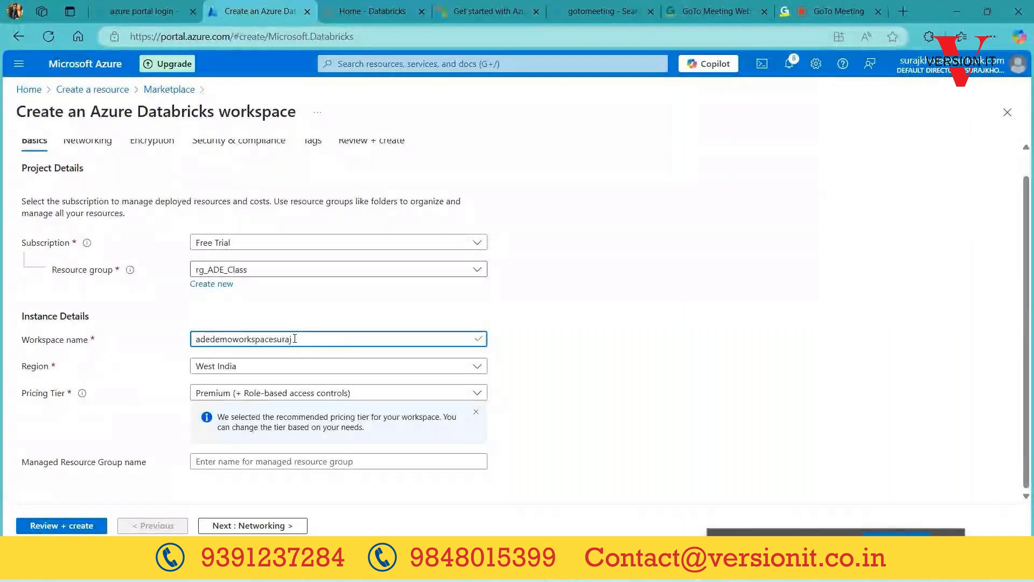
Switch to Notepad with the workspace name selected, add a new line to the open note, and return to the workspace form
double_click(295, 338)
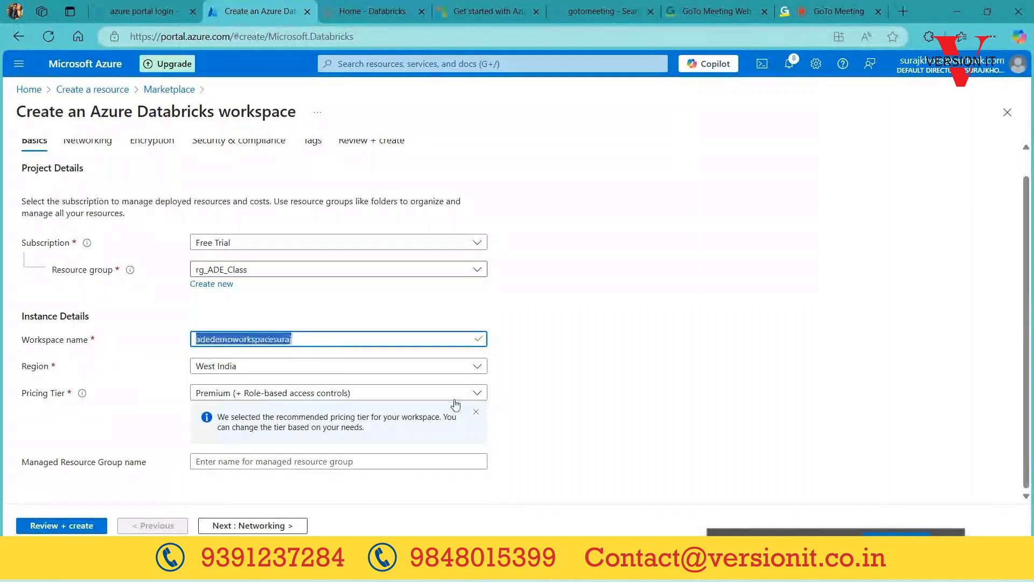
click(699, 579)
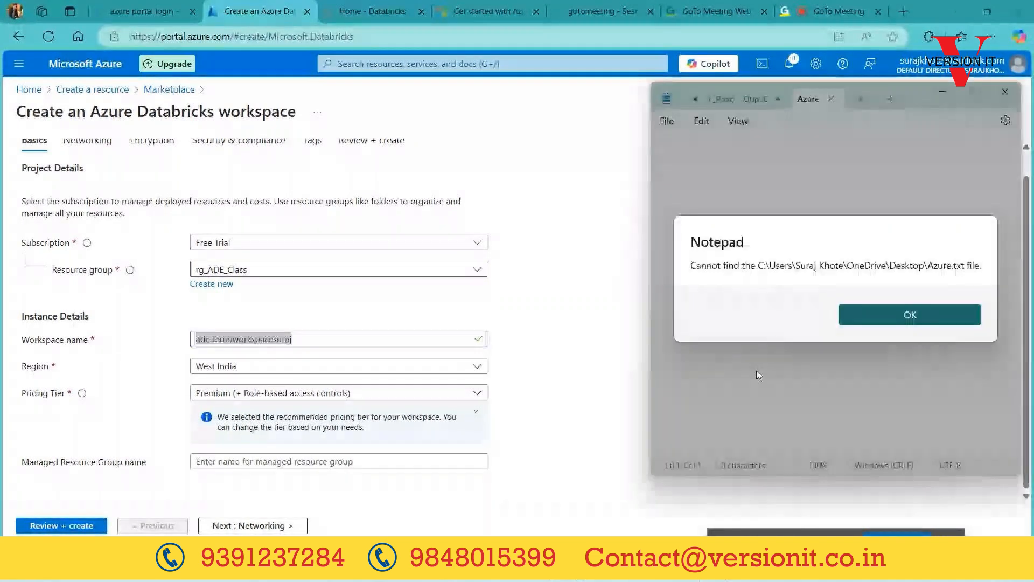
click(885, 320)
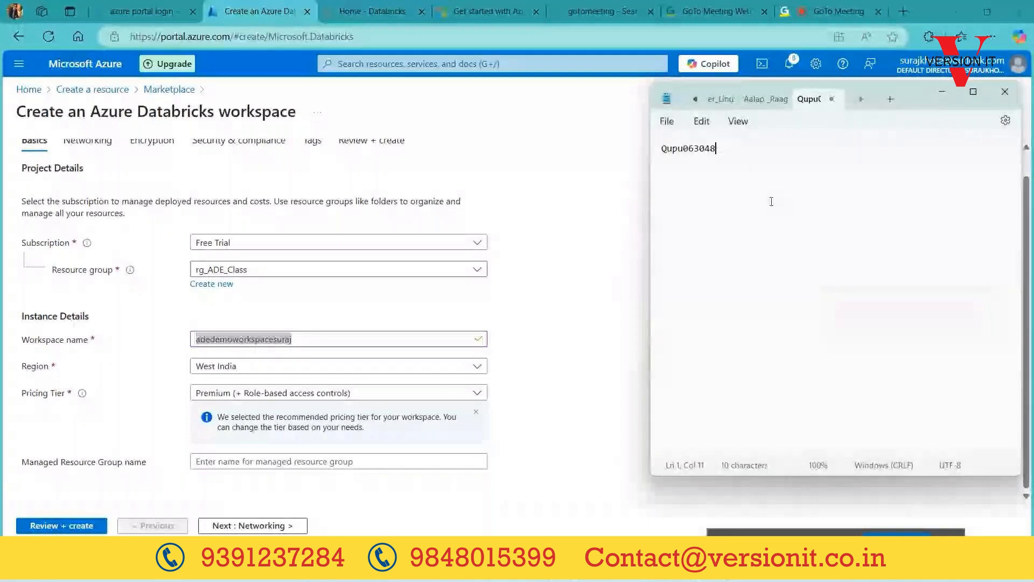
key(Return)
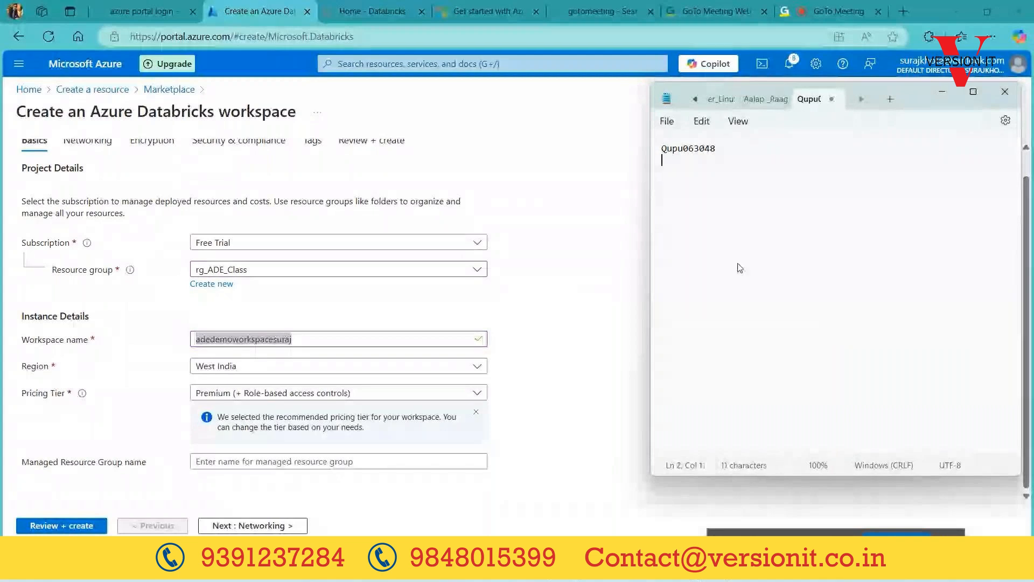
click(487, 371)
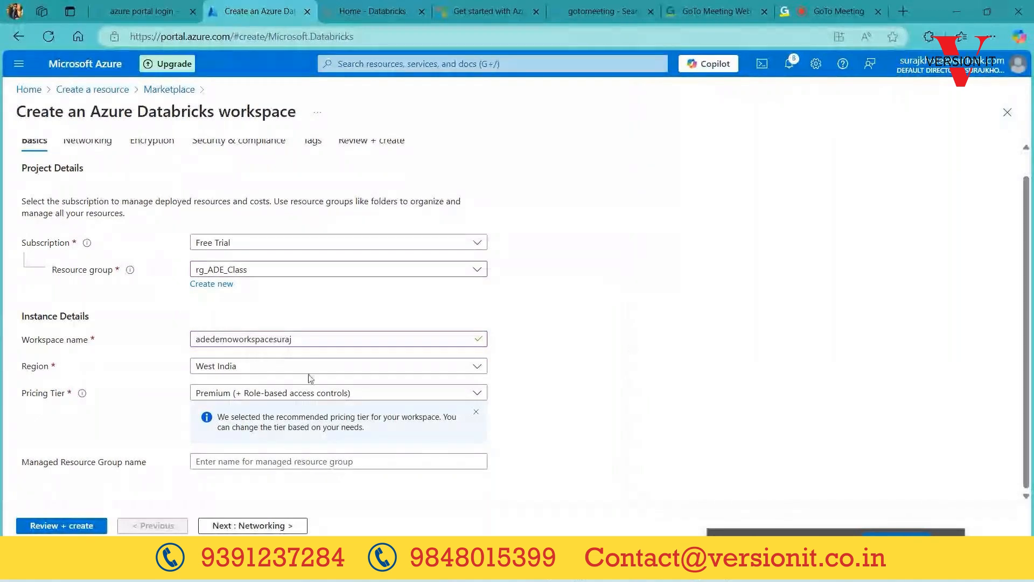
Set the pricing tier to Standard (Apache Spark, Secure with Microsoft Entra ID) and keep the default networking, encryption and compliance settings
click(334, 398)
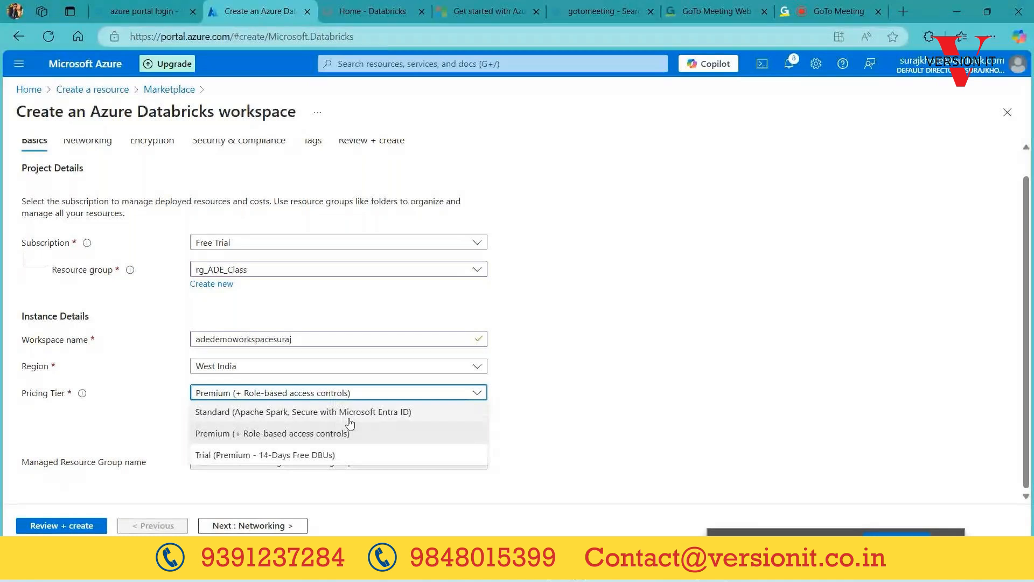
click(351, 413)
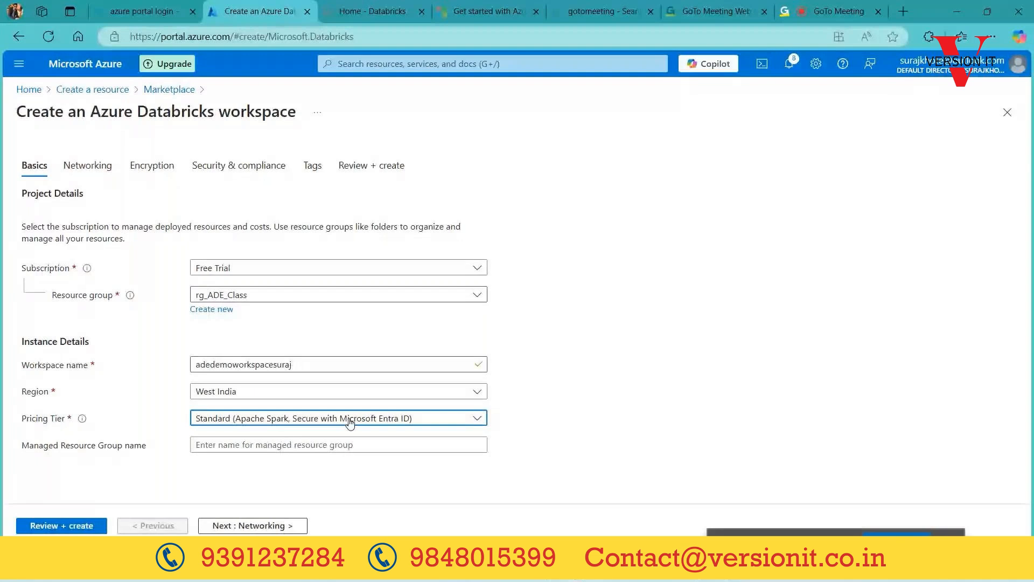
click(241, 526)
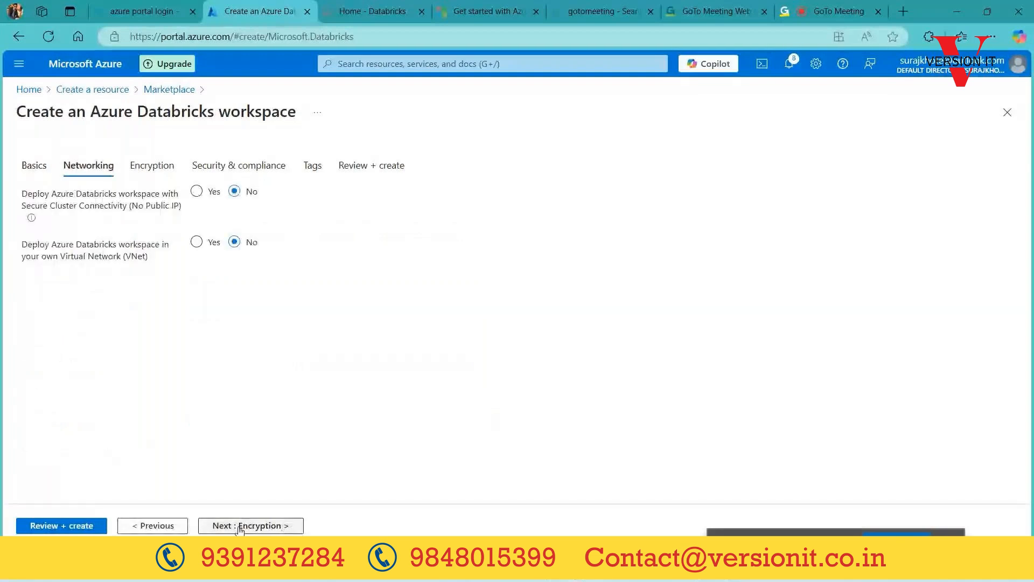
click(241, 527)
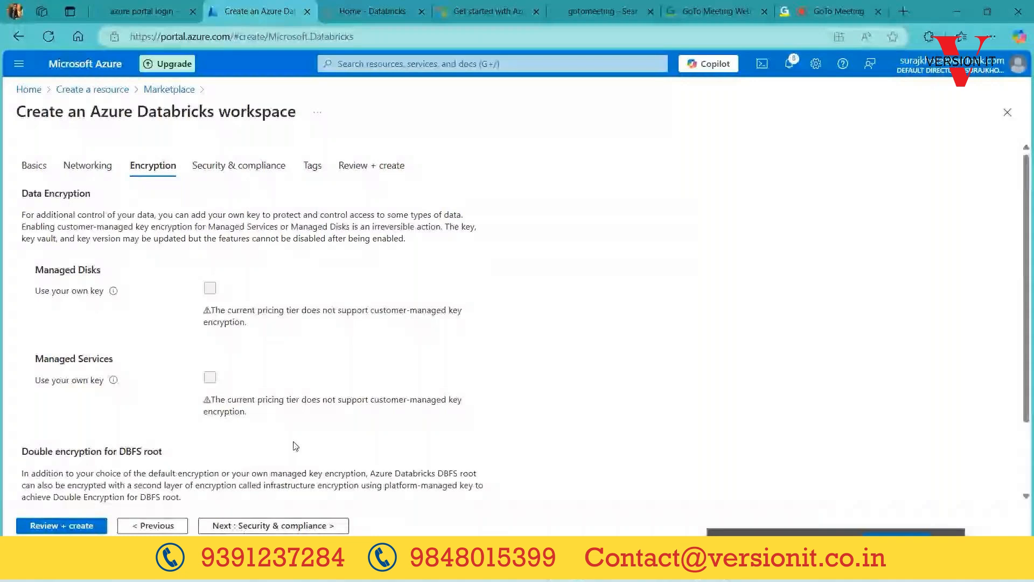
double_click(275, 525)
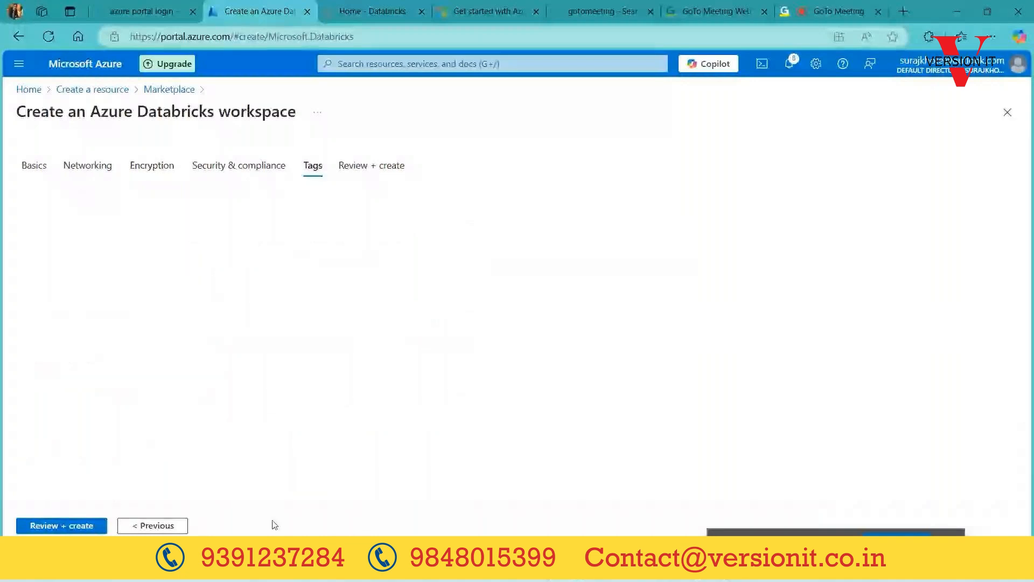
Review the summary of the new Databricks workspace and create it
click(87, 527)
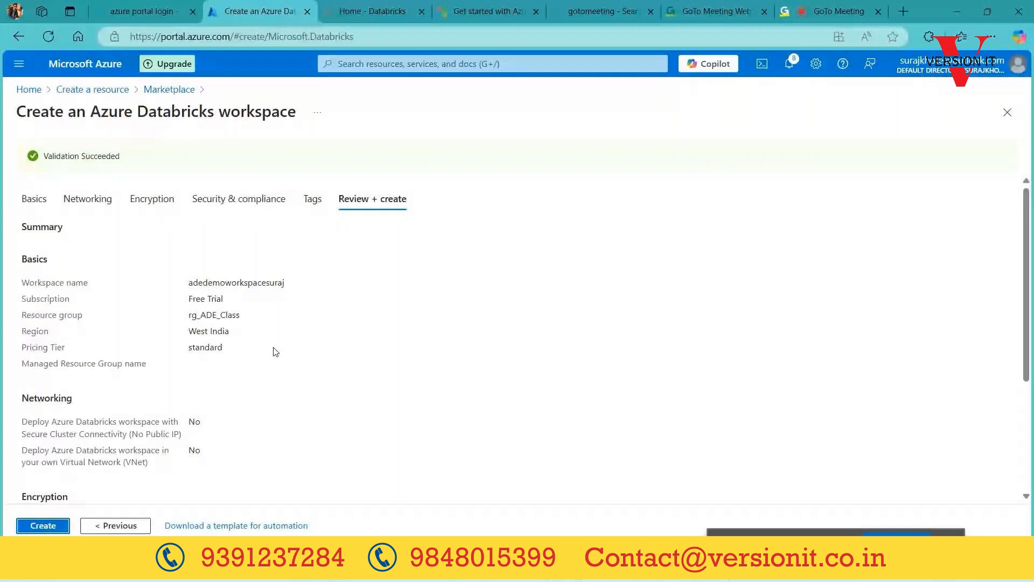
scroll(276, 351, down, 3)
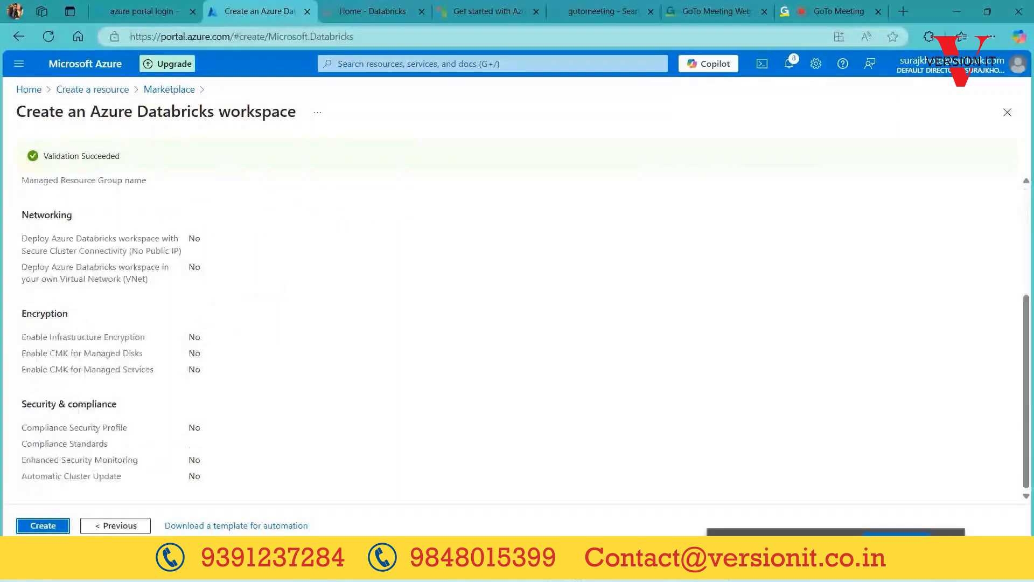
click(43, 526)
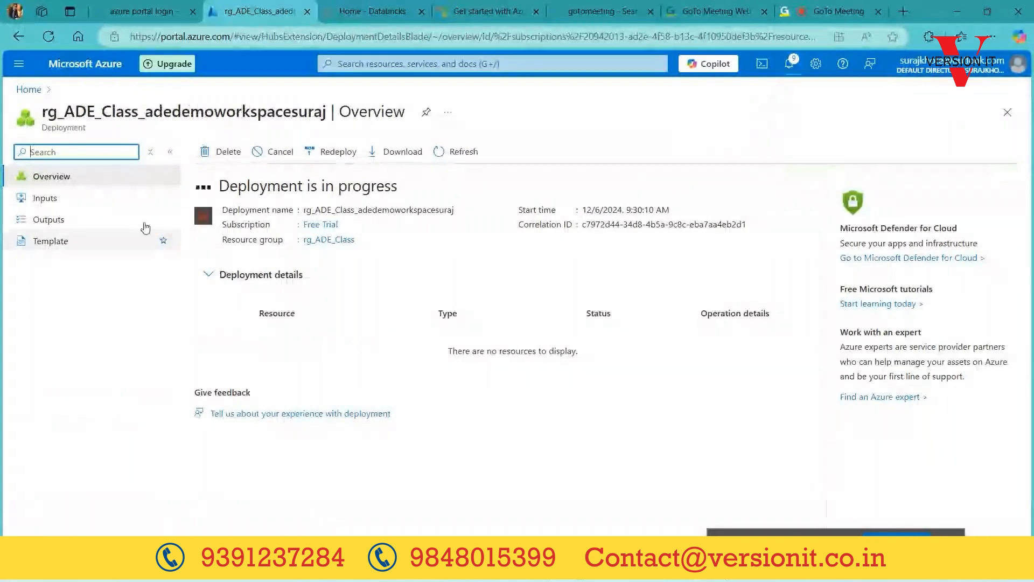
Check the new workspace's deployment status and open the older Azure Databricks workspace from the recent resources on the portal home page
drag(217, 185, 401, 209)
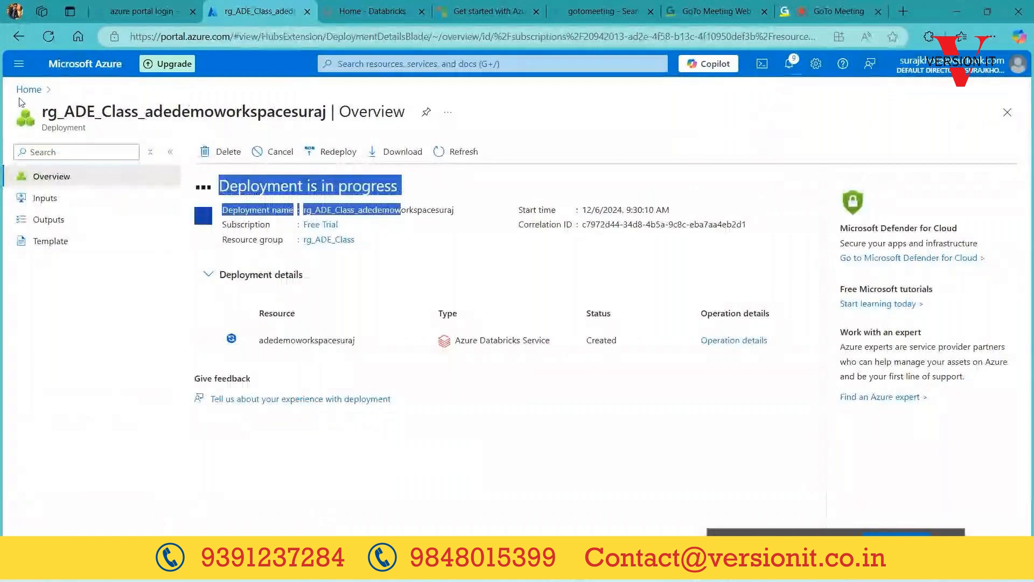
click(22, 91)
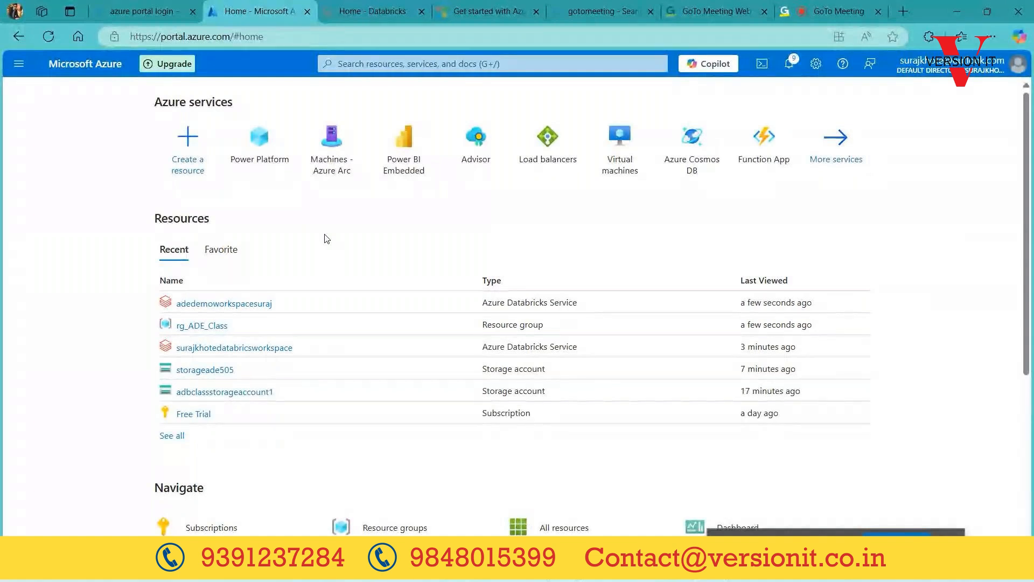
click(253, 350)
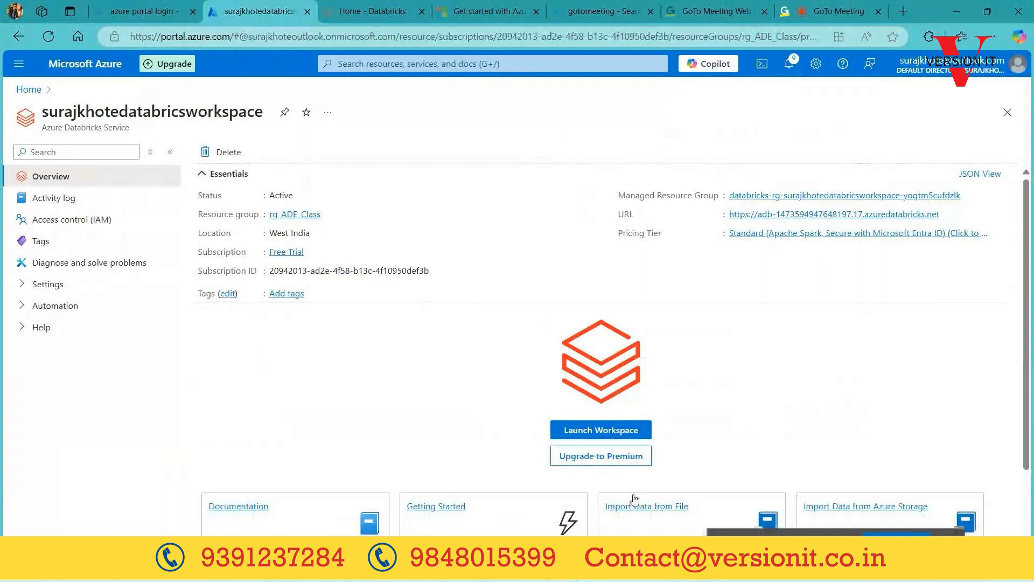
Launch the Databricks workspace and begin creating a new all-purpose compute
click(605, 437)
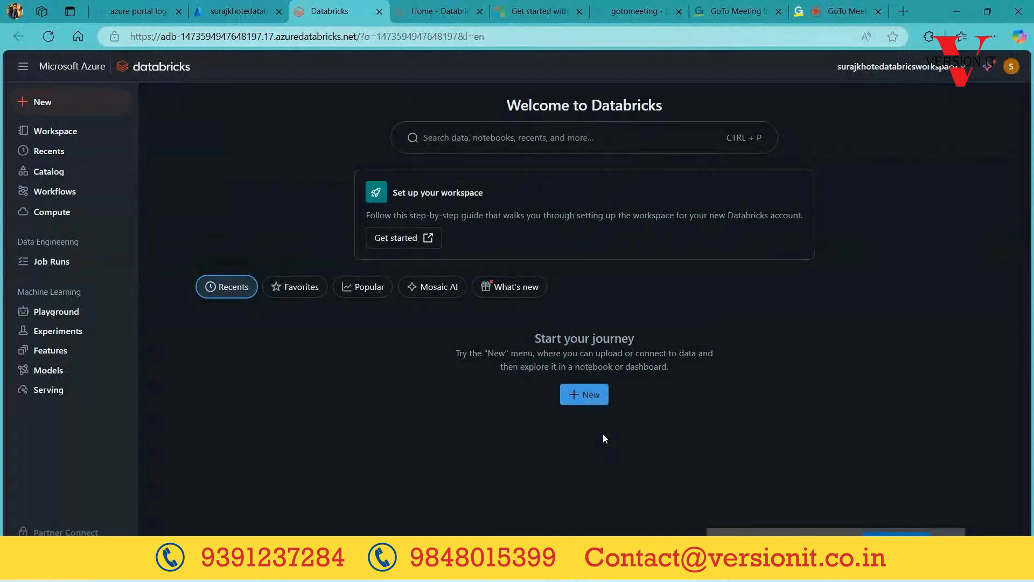
click(52, 212)
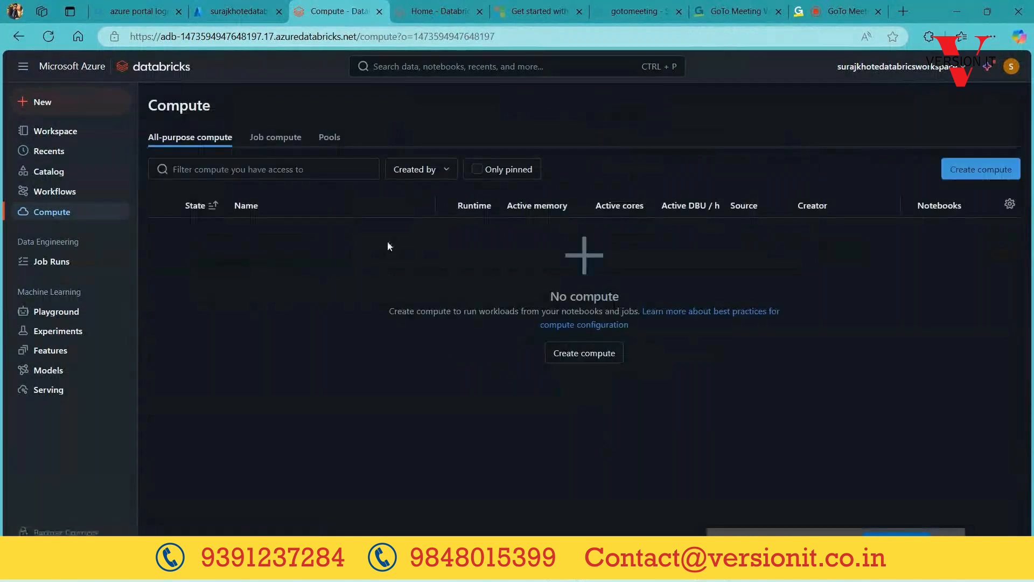
click(590, 354)
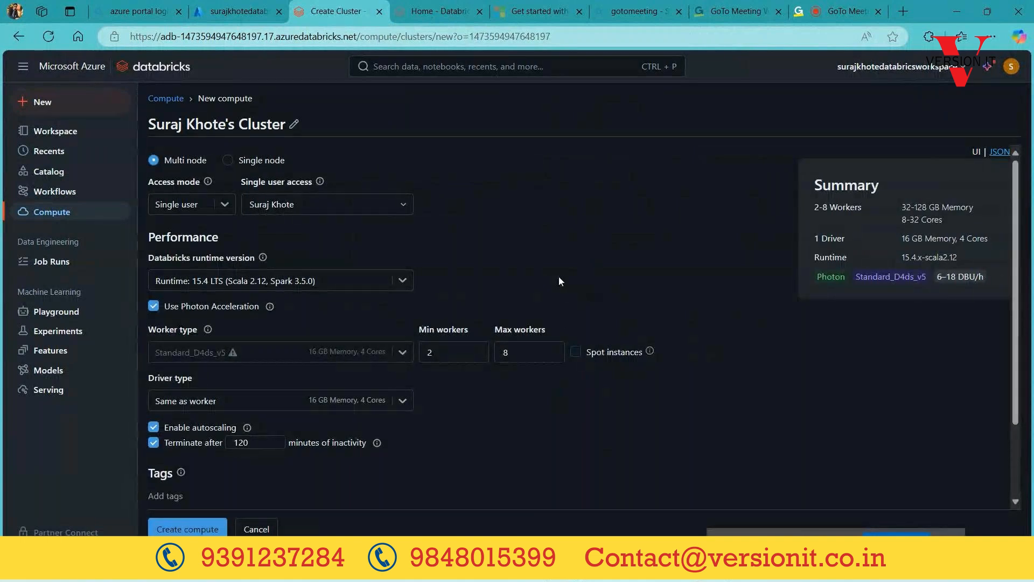
Create the multi-node cluster with the default runtime, worker, autoscaling and termination settings, and check its startup status
scroll(559, 280, down, 1)
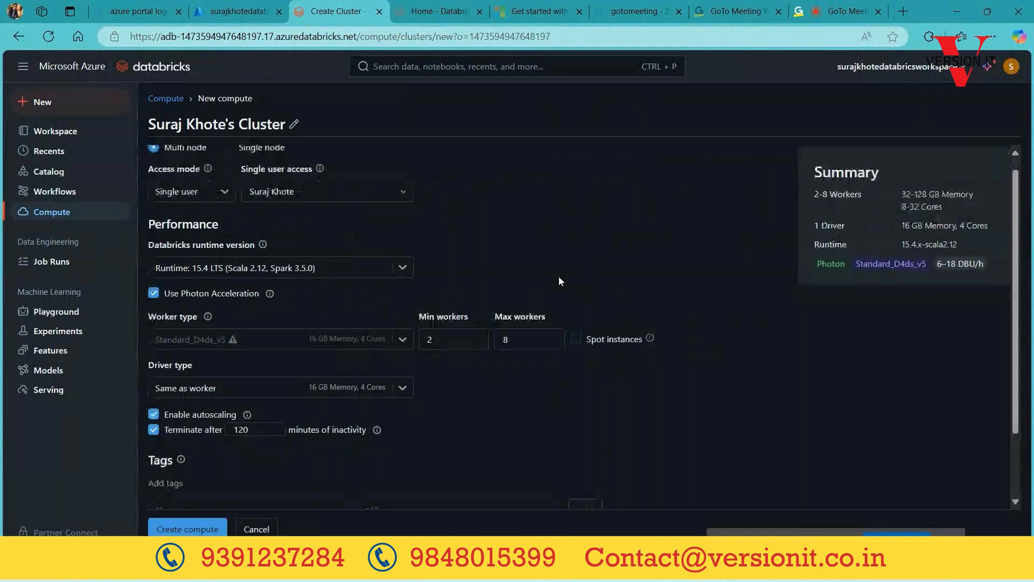
scroll(559, 280, down, 1)
scroll(558, 280, down, 3)
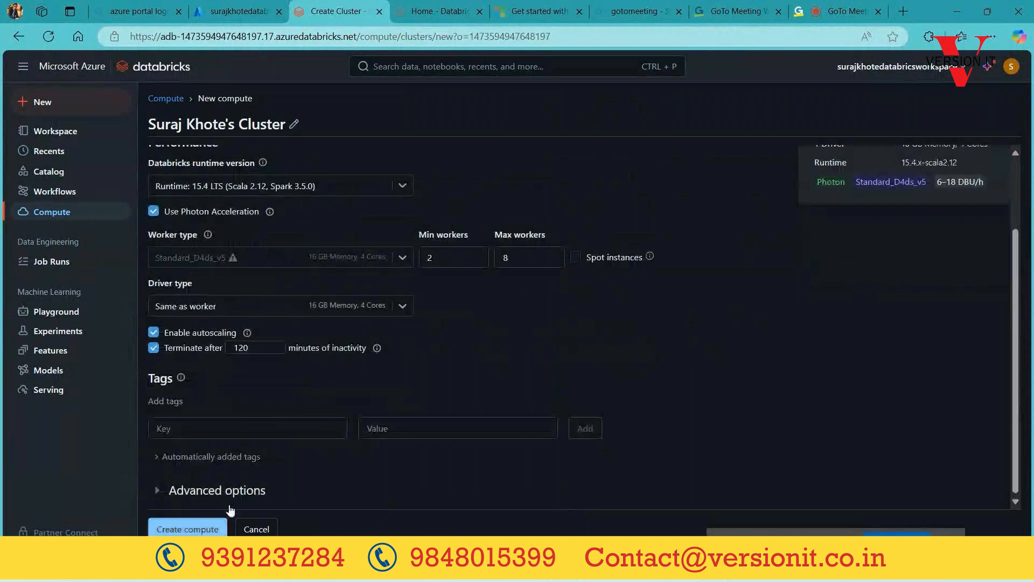
click(210, 530)
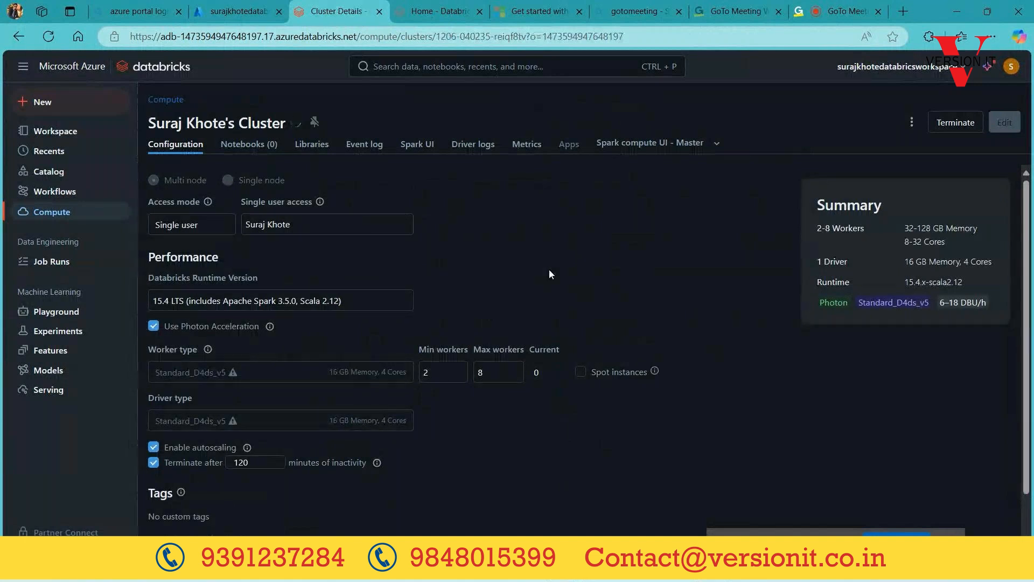
mouse_move(297, 128)
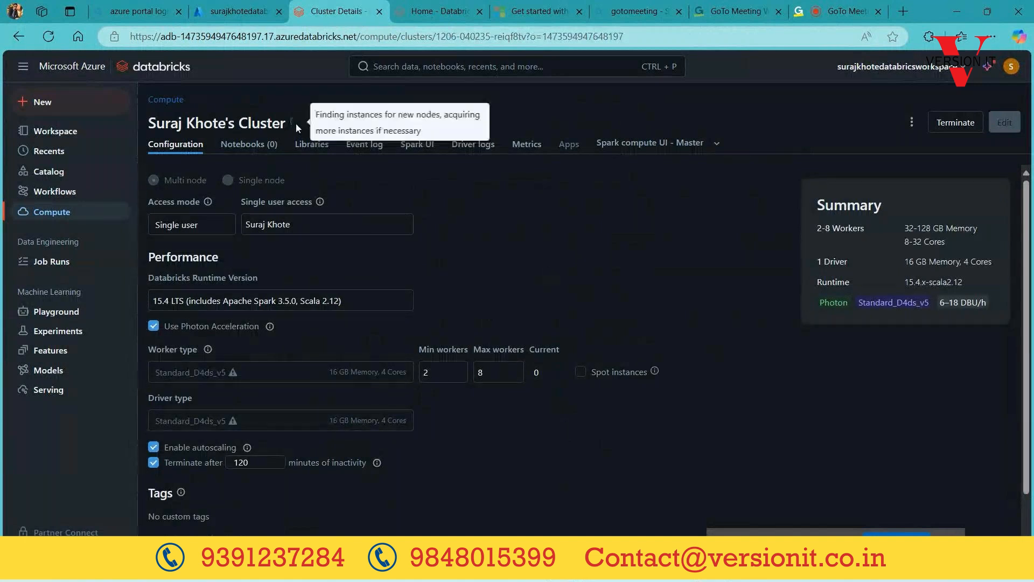
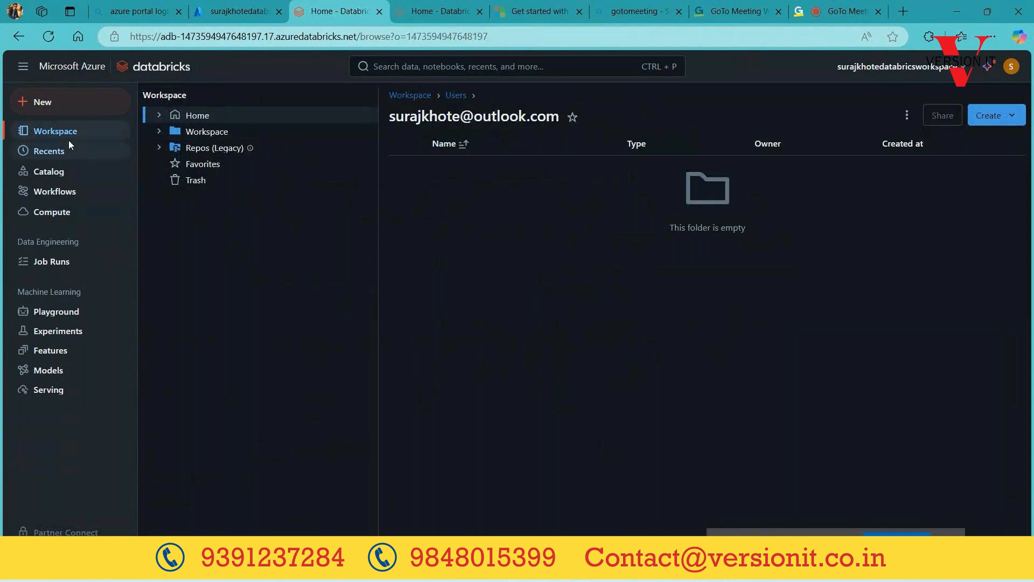
Create a new notebook in the user's external (#ext#) account folder under Users in the workspace tree
click(159, 133)
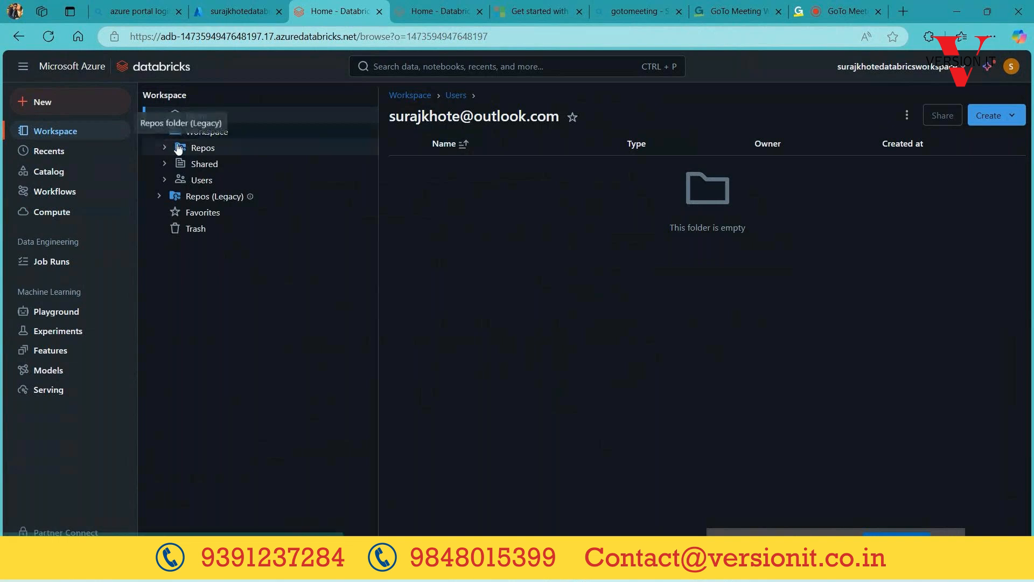
click(164, 181)
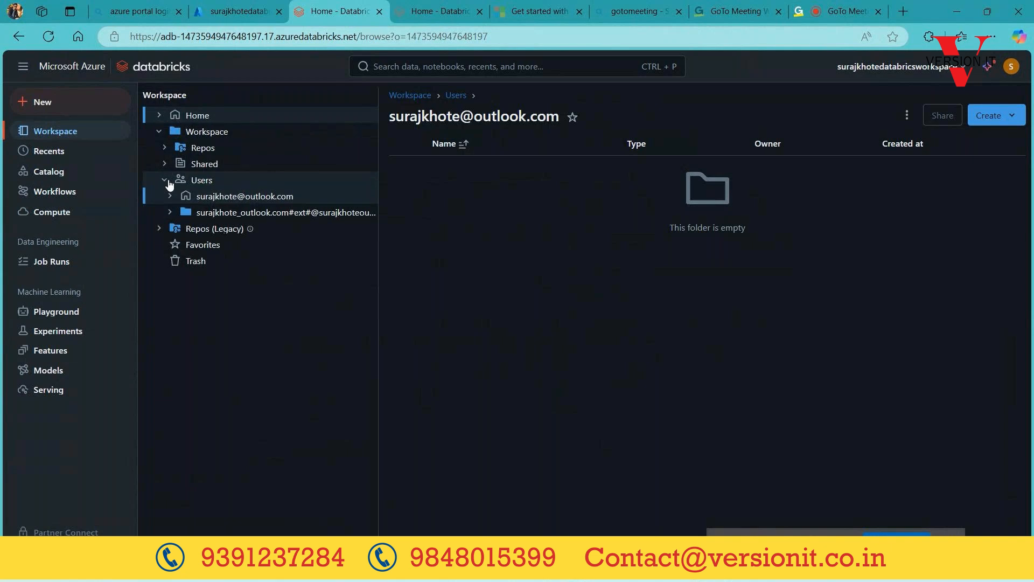
click(238, 214)
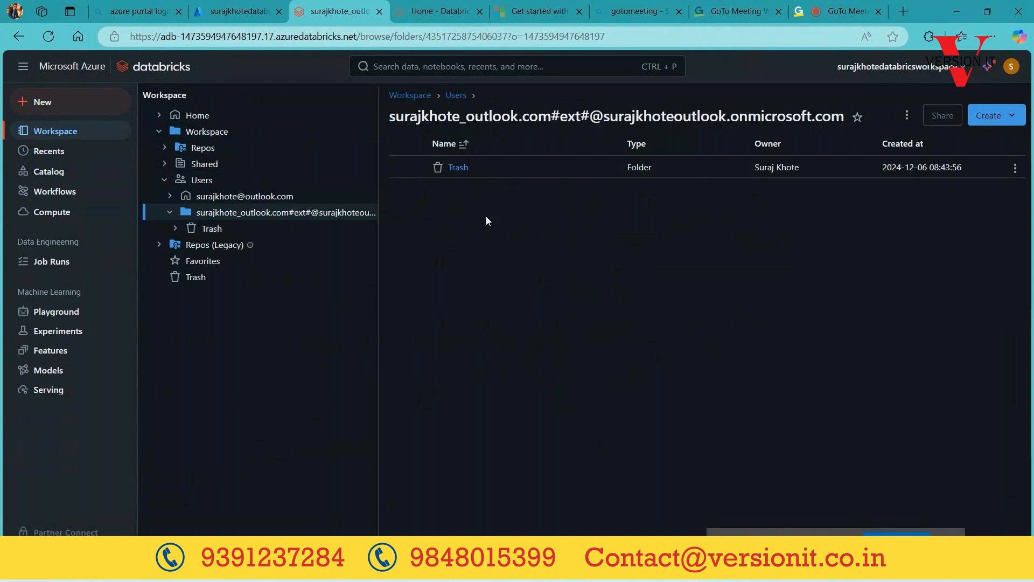
click(1012, 120)
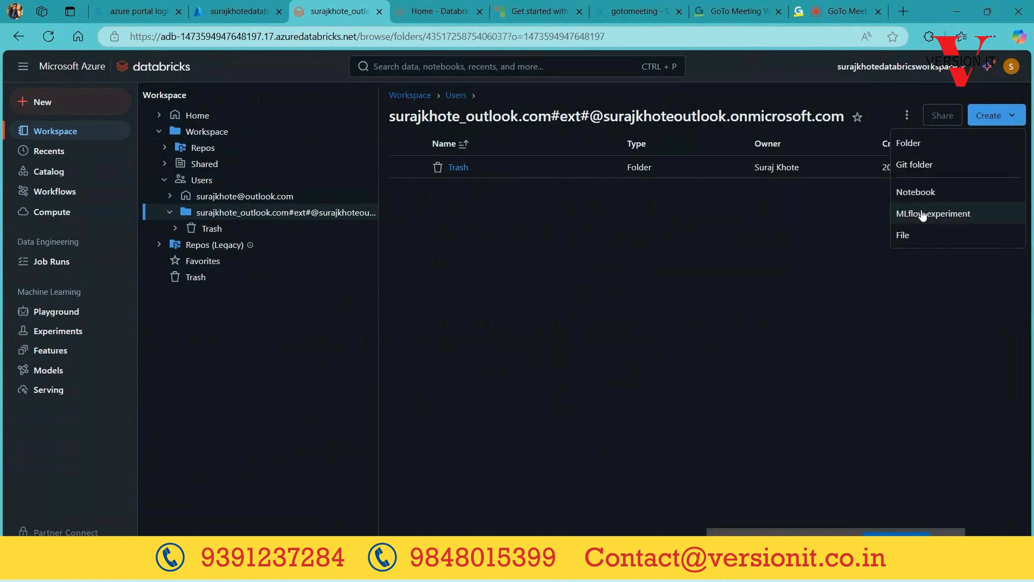
click(918, 193)
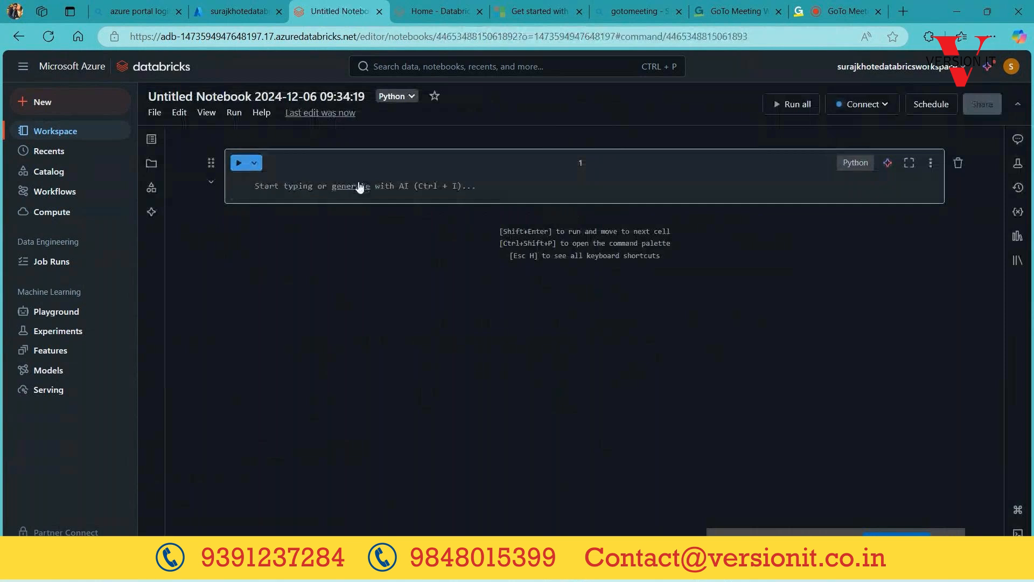
click(322, 186)
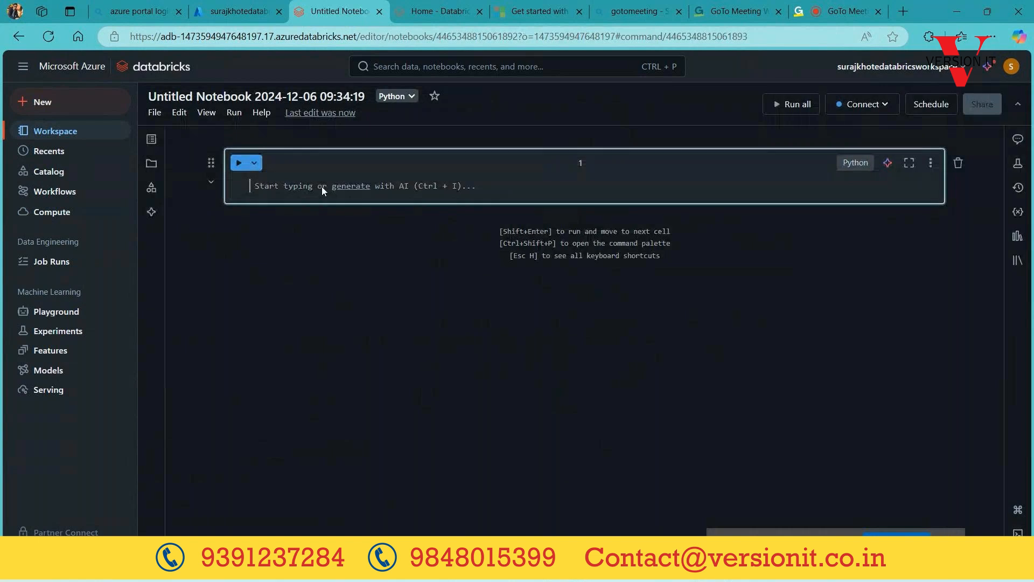
key(XF86AudioRaiseVolume)
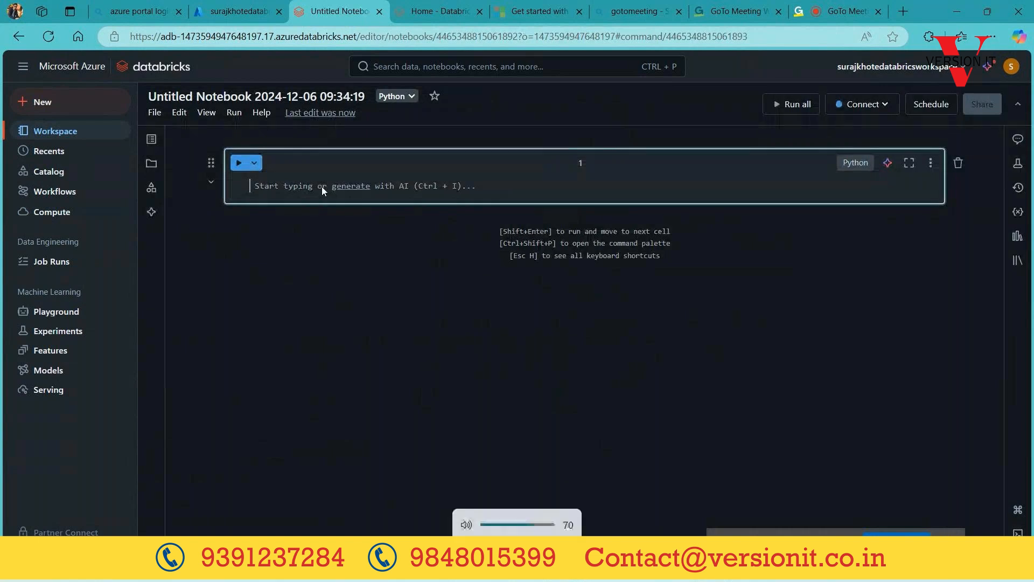
Rename the untitled notebook to "My ADE notebook"
click(314, 94)
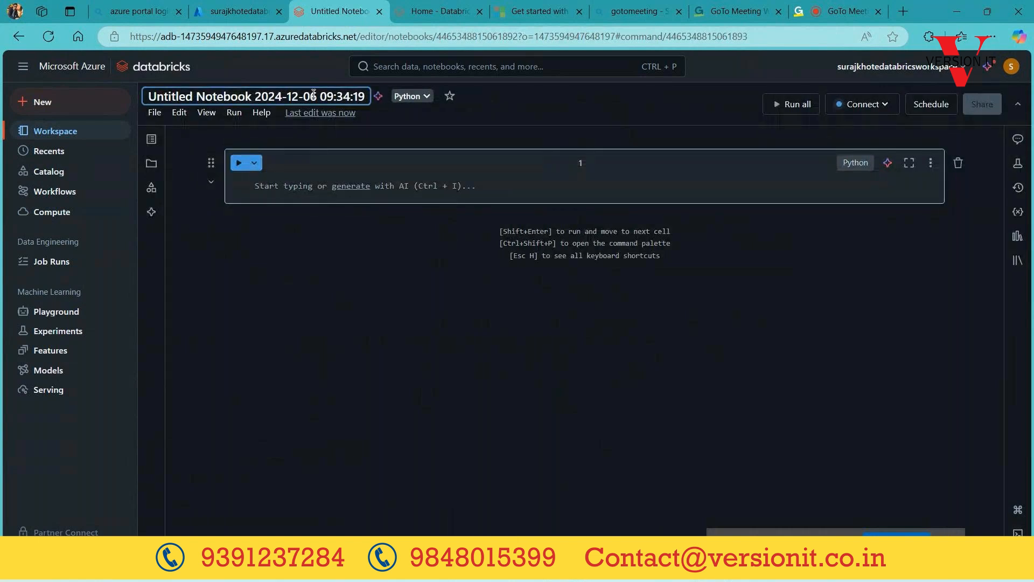
key(ctrl+a)
key(BackSpace)
text(My)
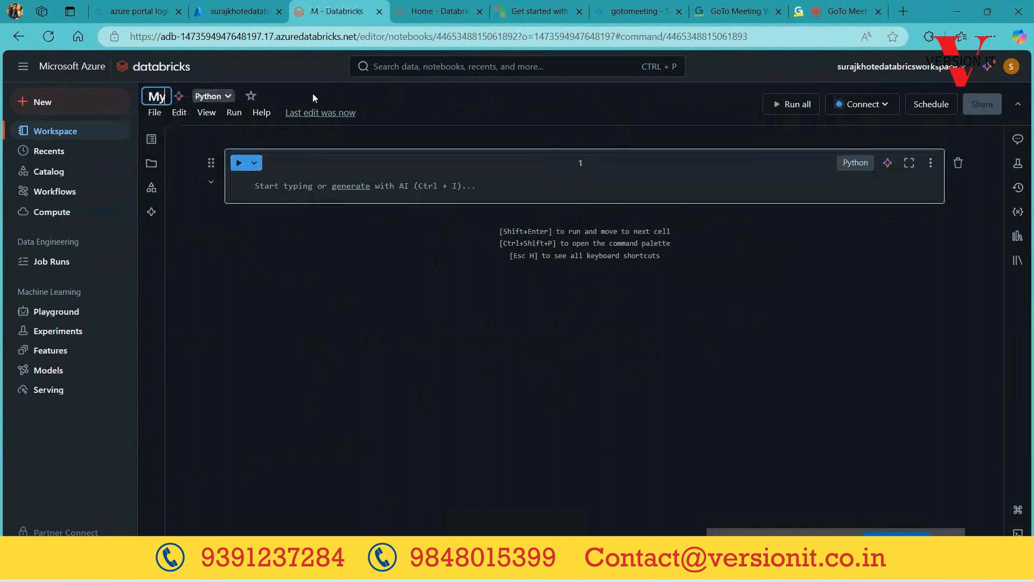
text( ADE)
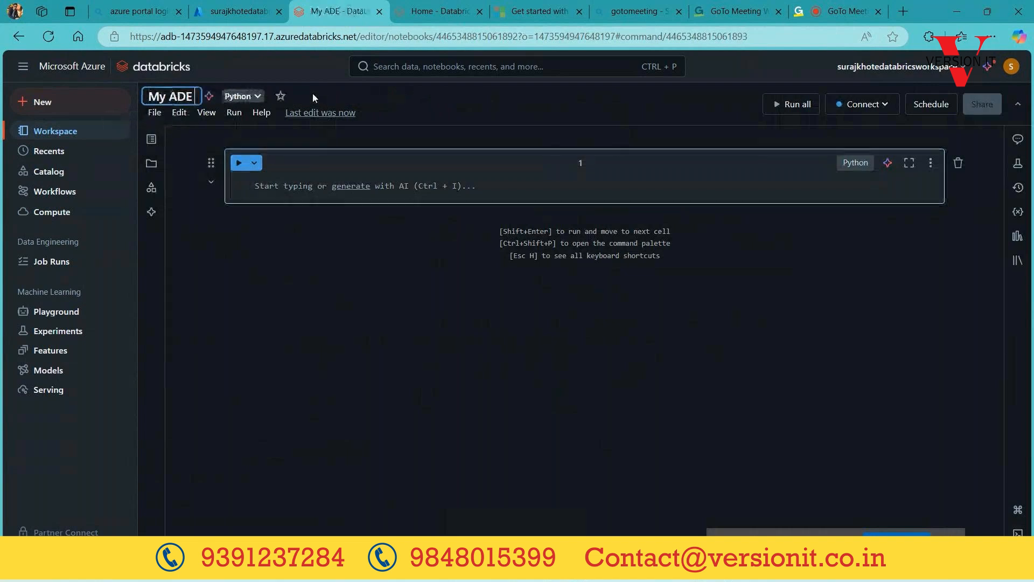
text( notebook)
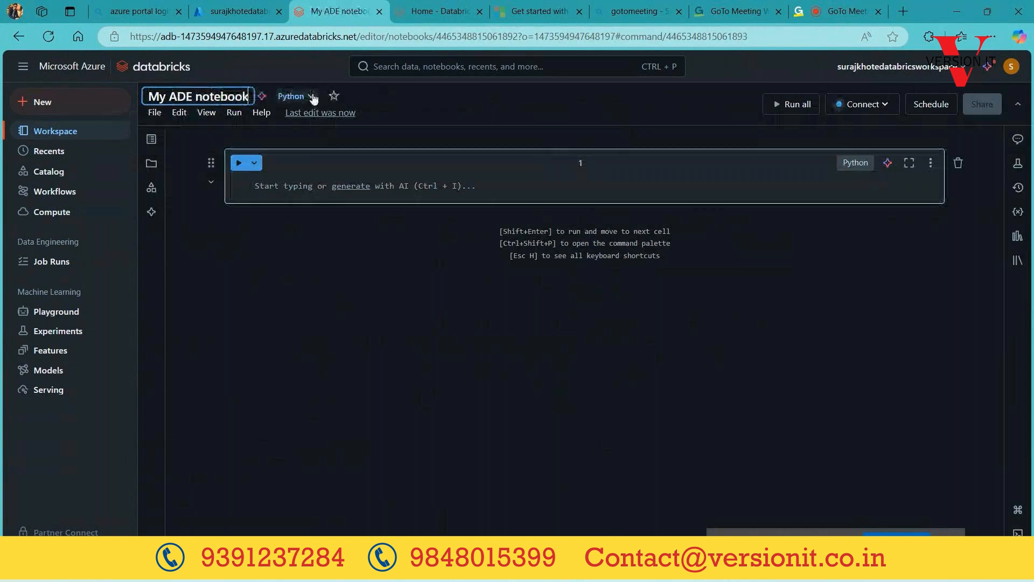
key(ctrl+a)
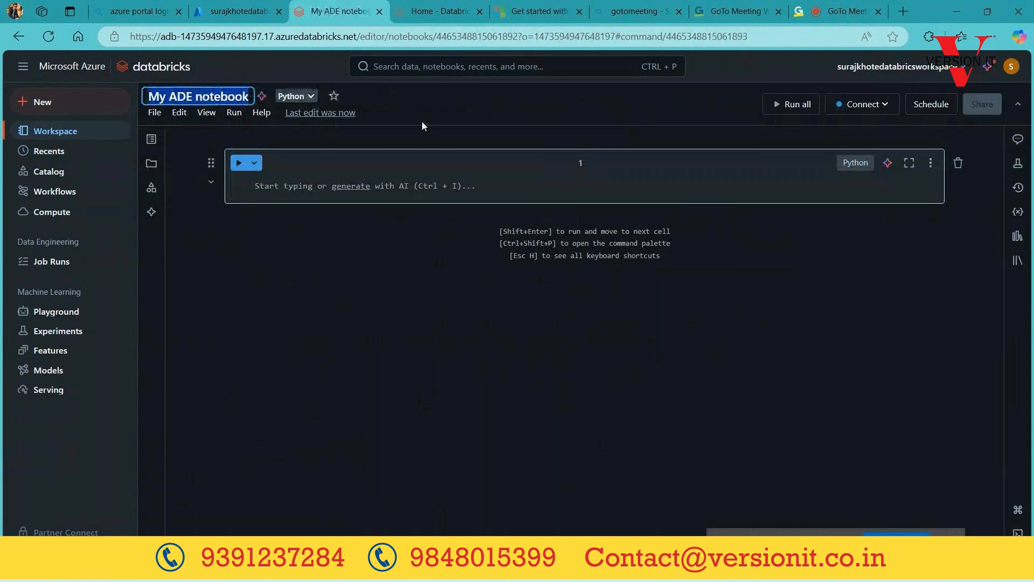
click(421, 135)
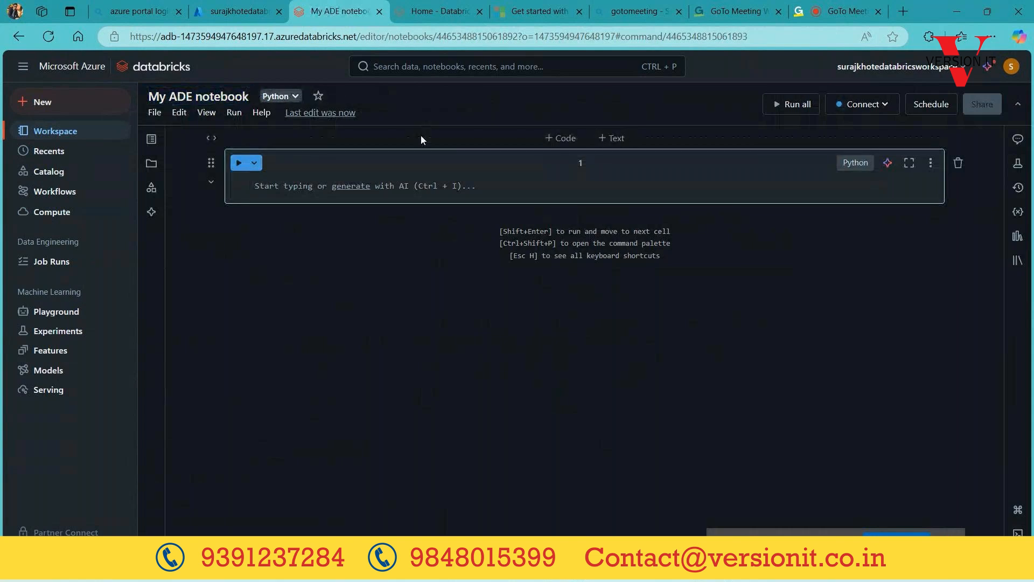
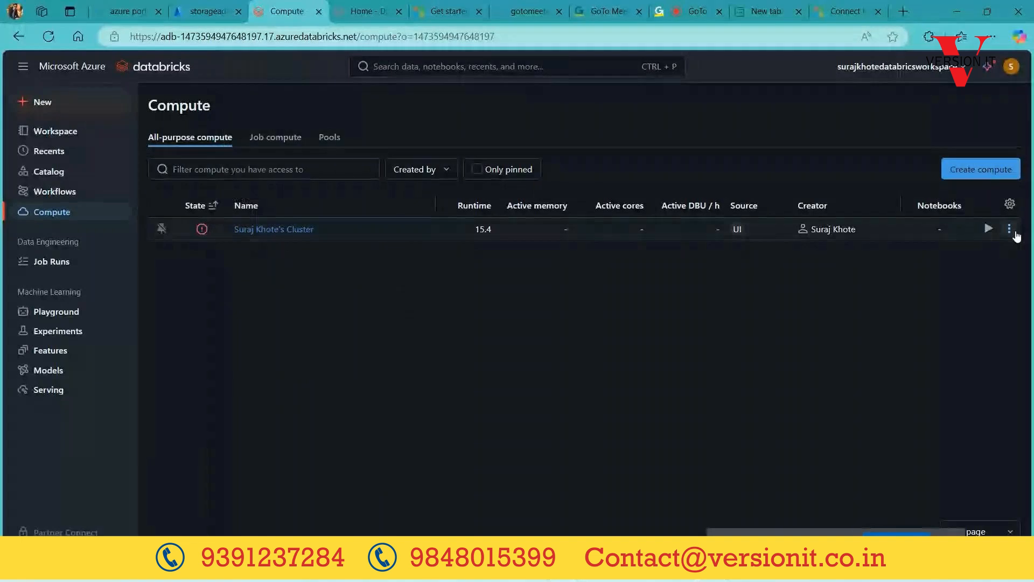
View the recent resources on the Azure portal home page and return to the Databricks compute page
click(221, 5)
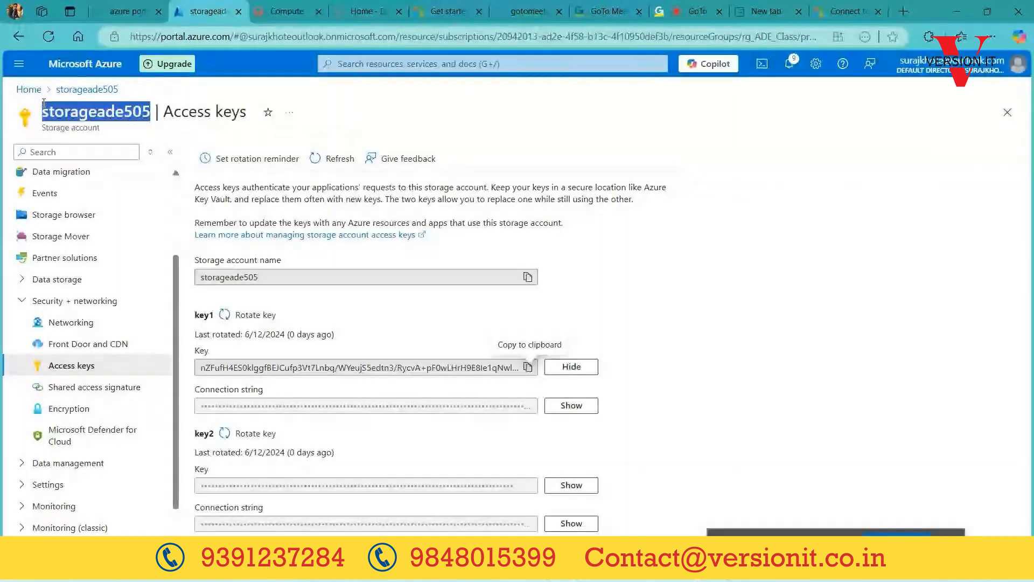
click(30, 90)
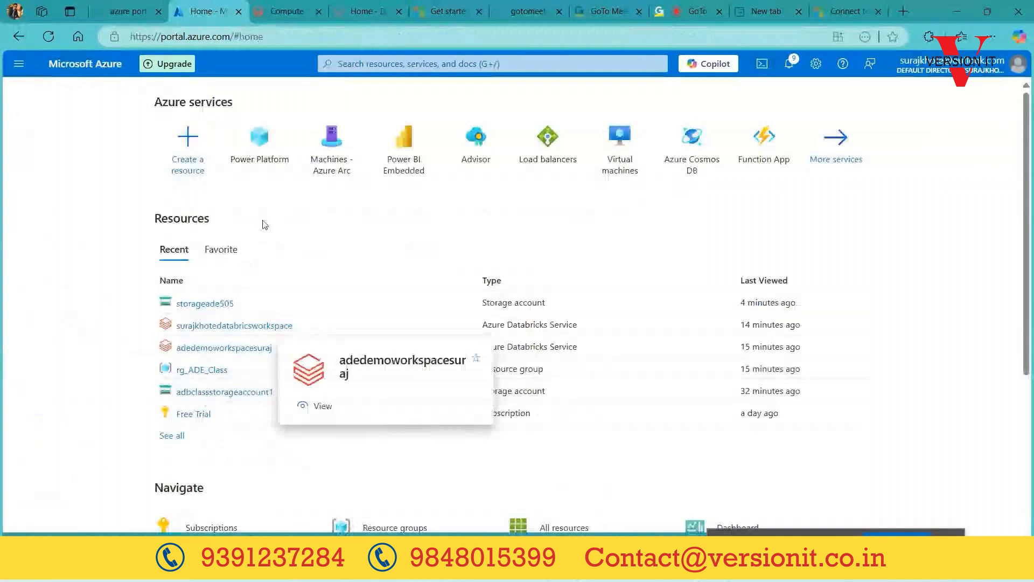
click(292, 13)
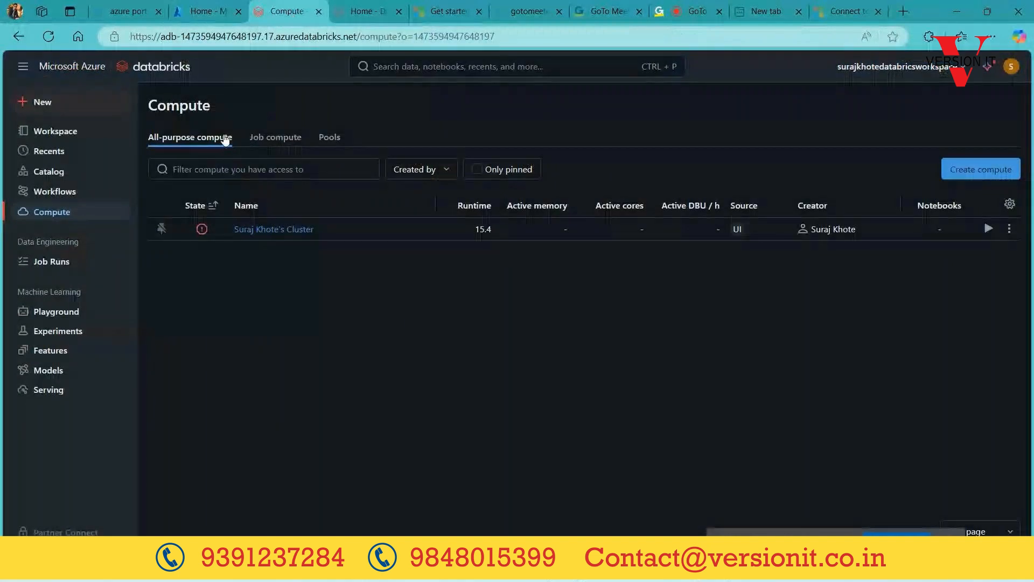
Delete the existing cluster from the all-purpose compute list
mouse_move(207, 231)
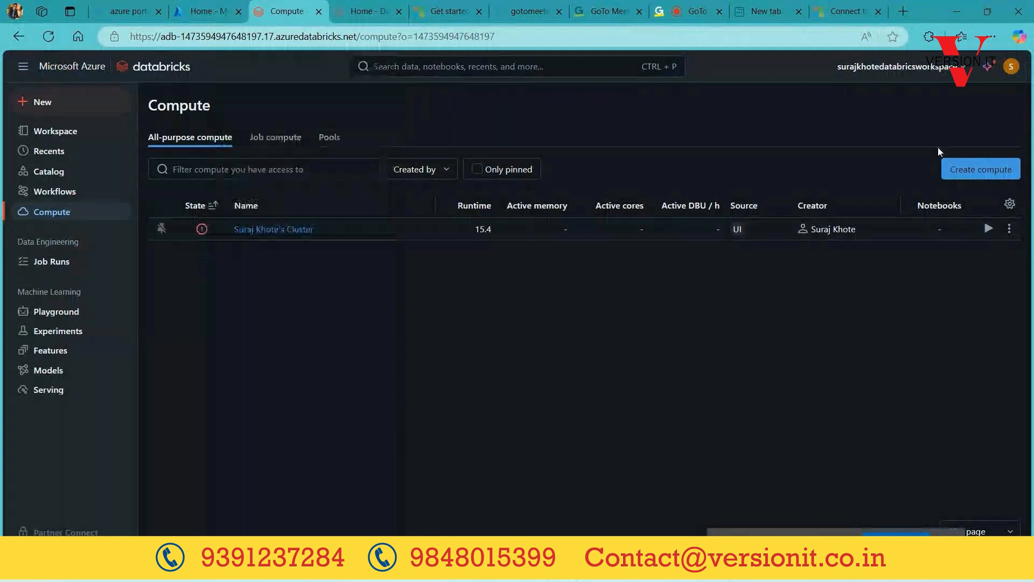
click(1010, 229)
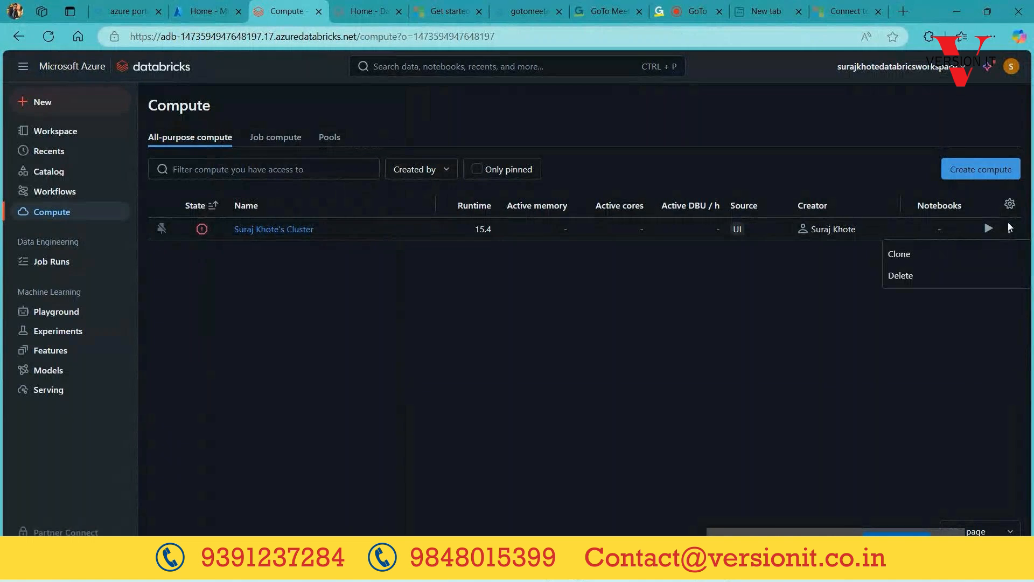
click(930, 274)
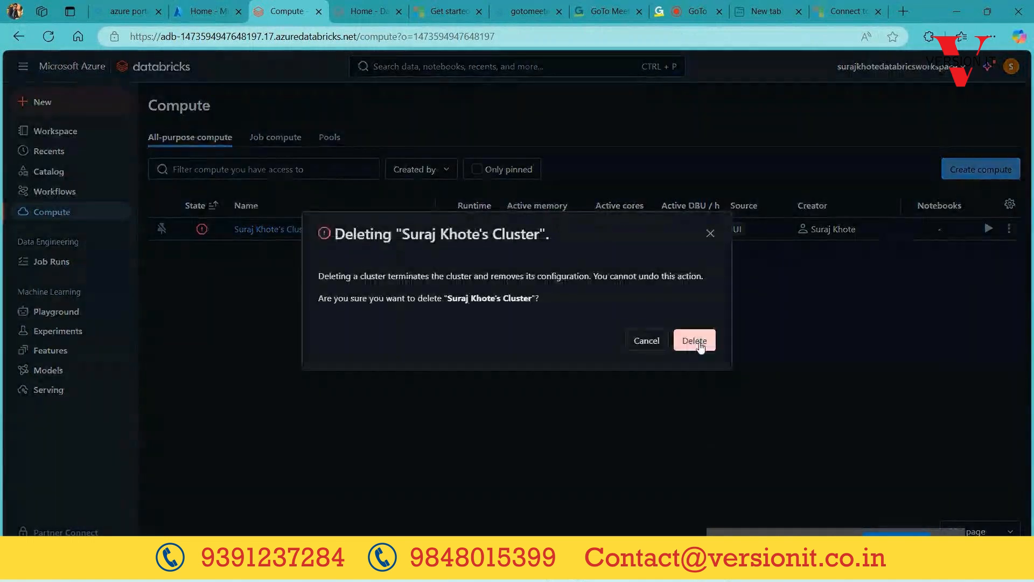
click(699, 342)
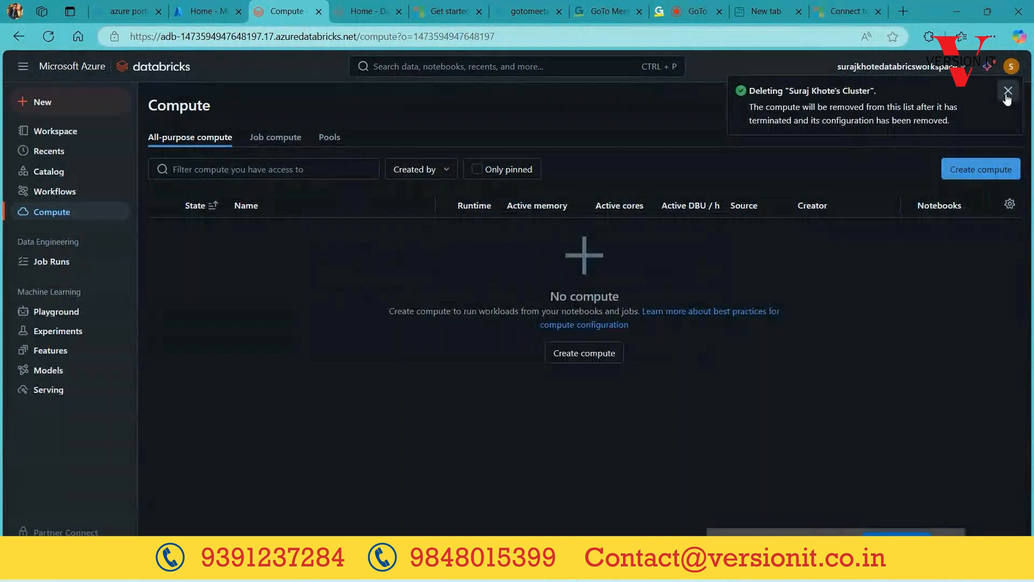
Start a new compute configuration as a single node with Photon Acceleration disabled
click(585, 360)
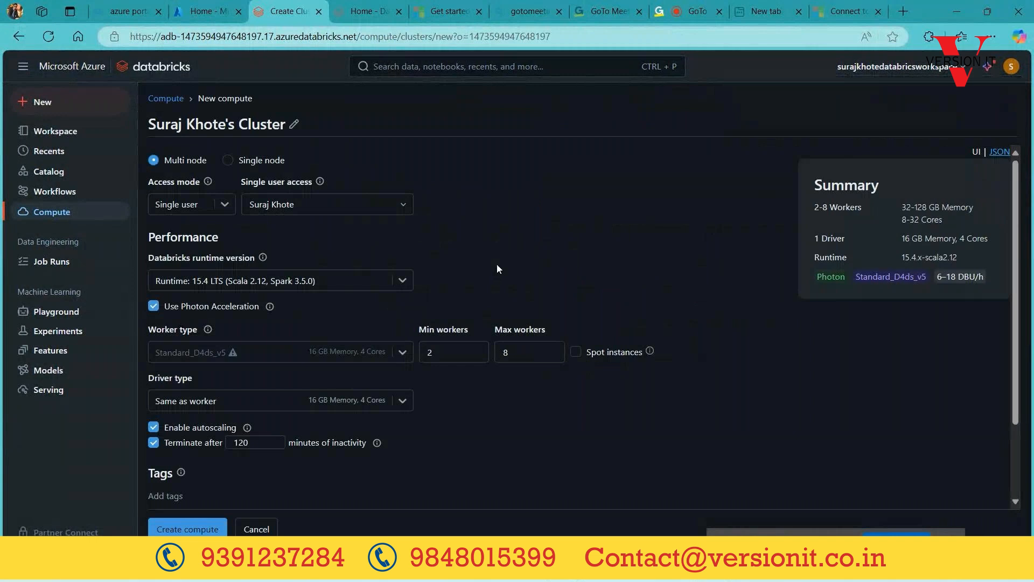
click(229, 160)
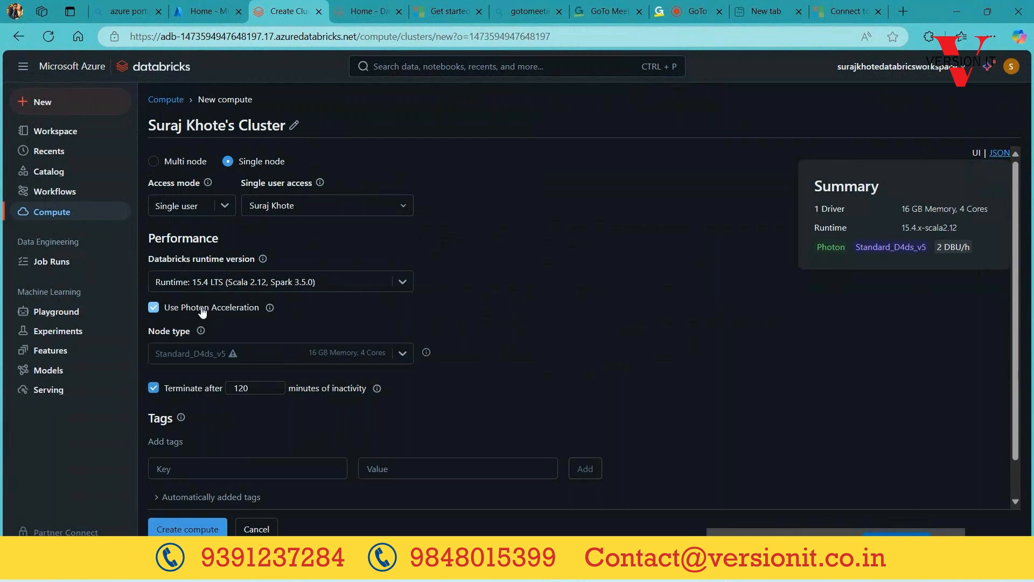
click(153, 308)
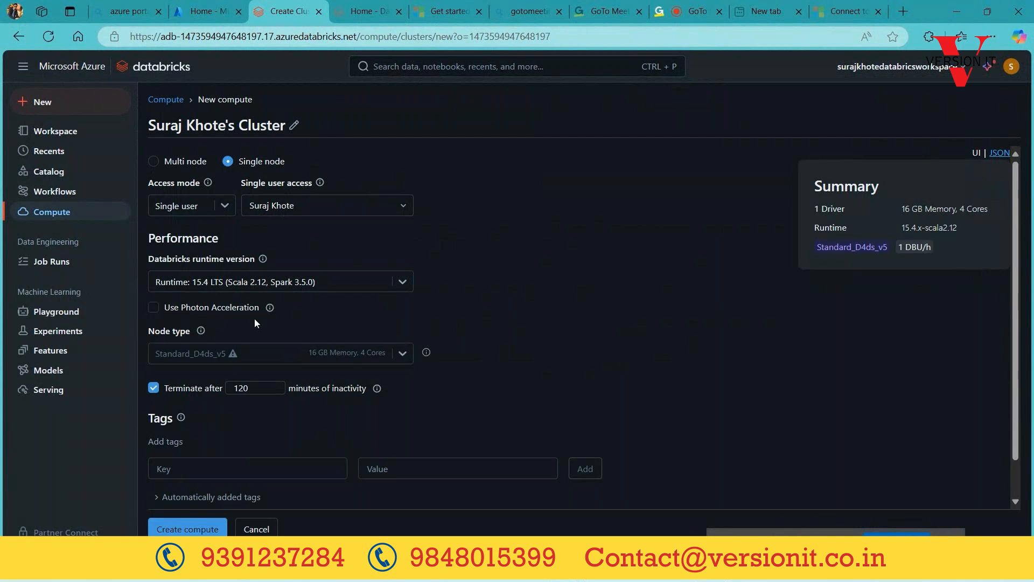
Set the new cluster's node type to Standard_D3_v2 from the General purpose (HDD) group
scroll(268, 331, down, 1)
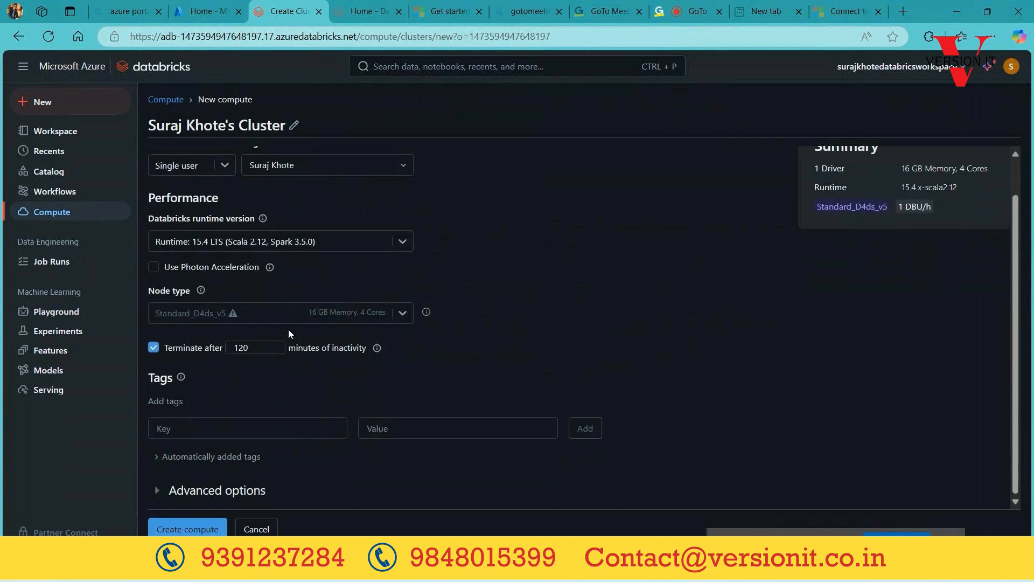
click(404, 314)
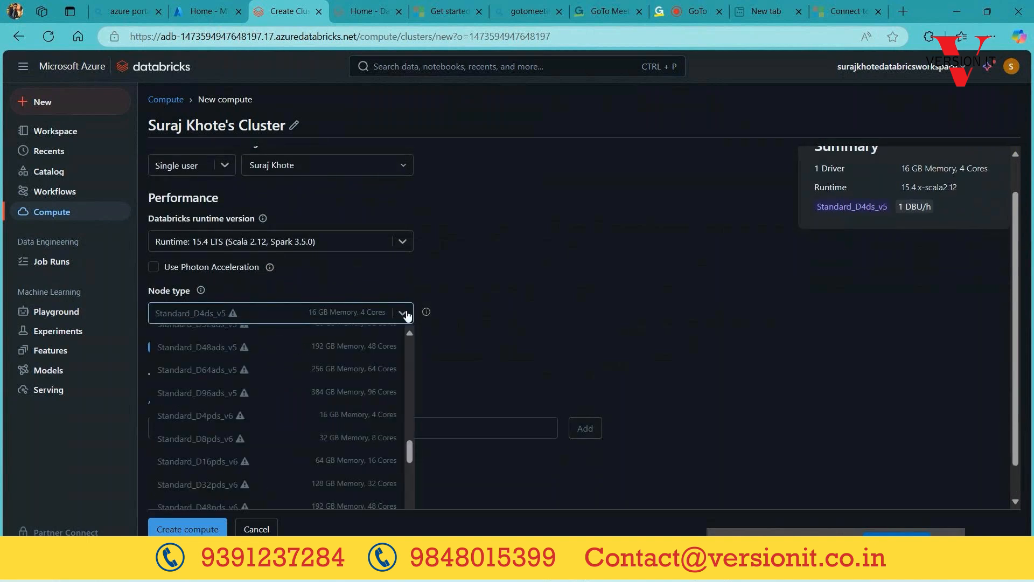
scroll(344, 421, down, 1)
scroll(344, 421, down, 3)
scroll(345, 421, down, 1)
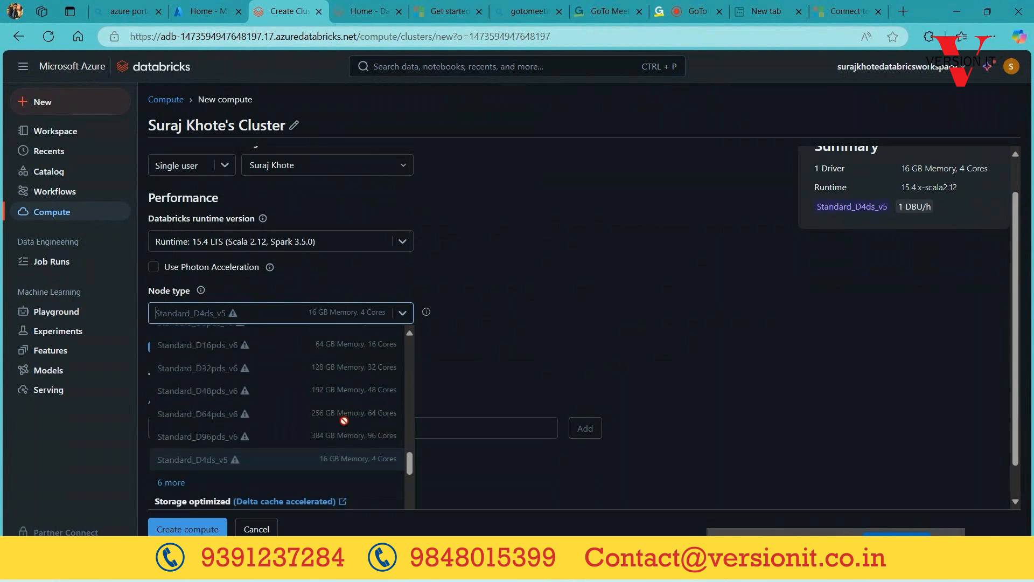
scroll(345, 420, up, 6)
scroll(344, 420, up, 5)
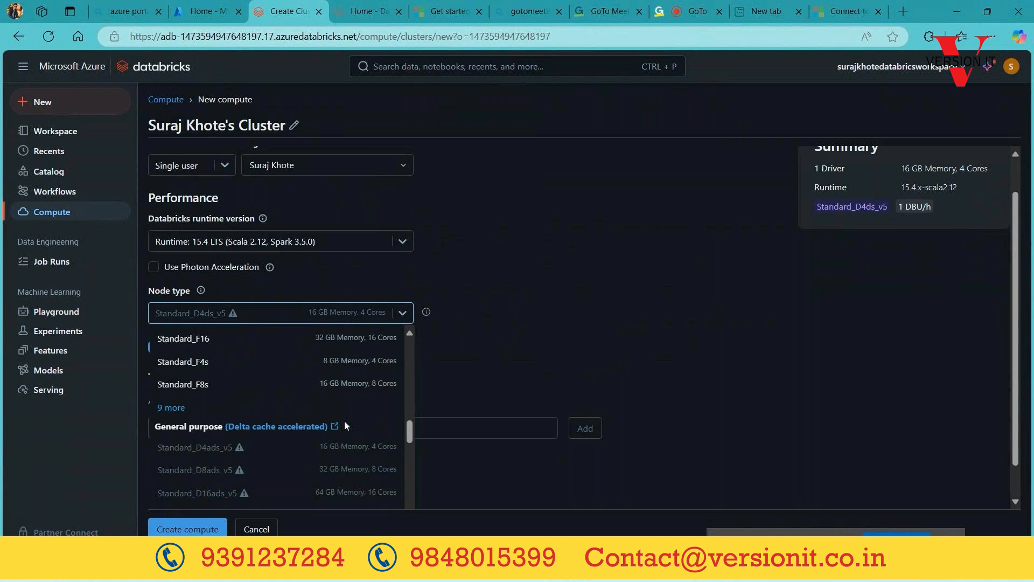
scroll(345, 425, down, 1)
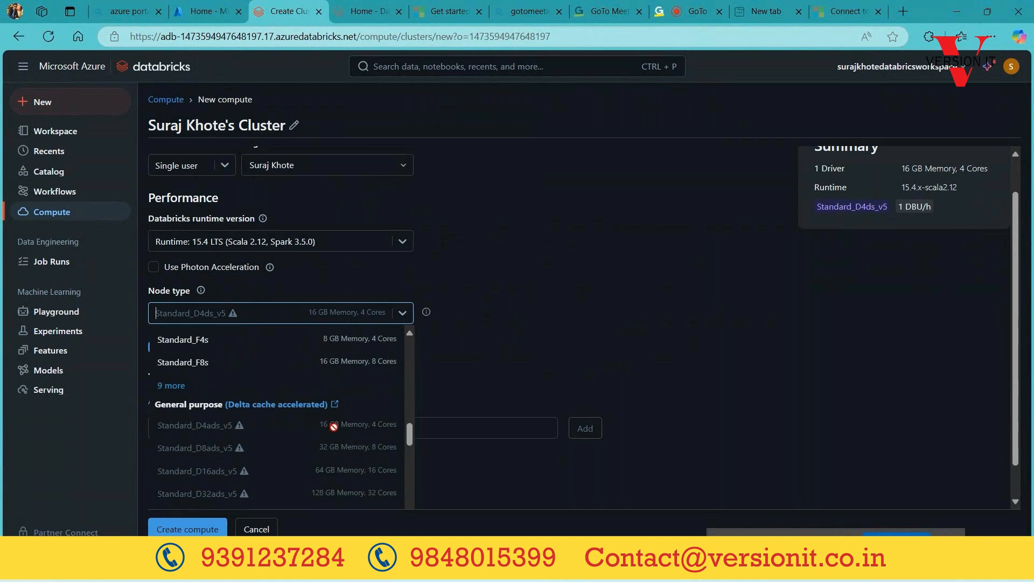
scroll(329, 431, up, 5)
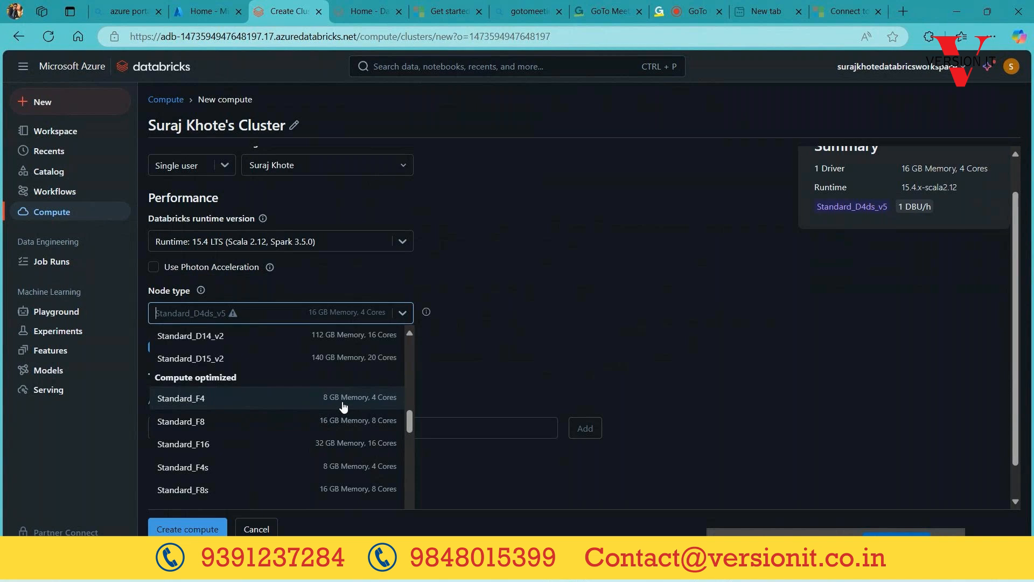
scroll(345, 407, up, 1)
scroll(344, 406, up, 5)
scroll(344, 407, up, 5)
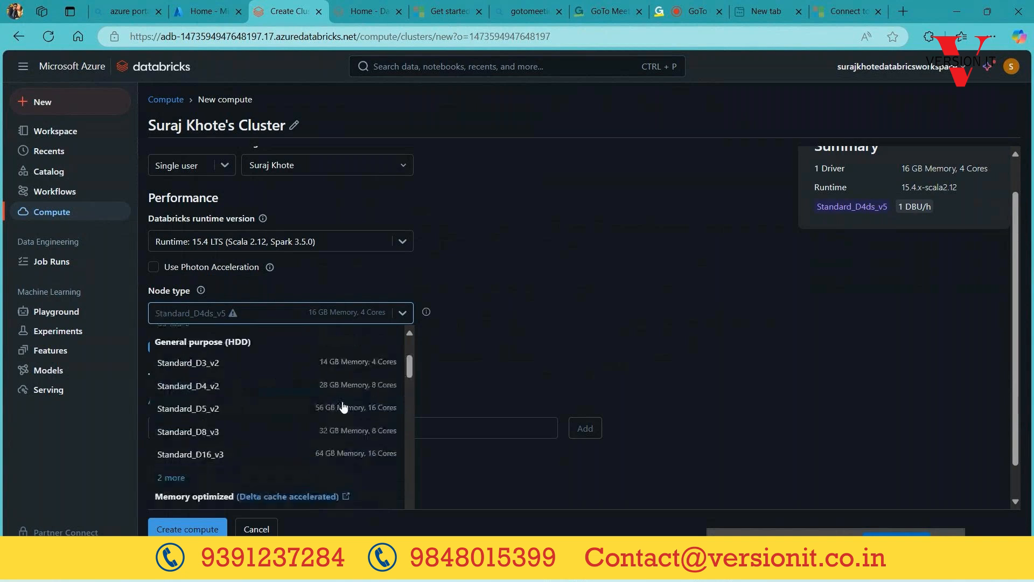
scroll(344, 407, up, 3)
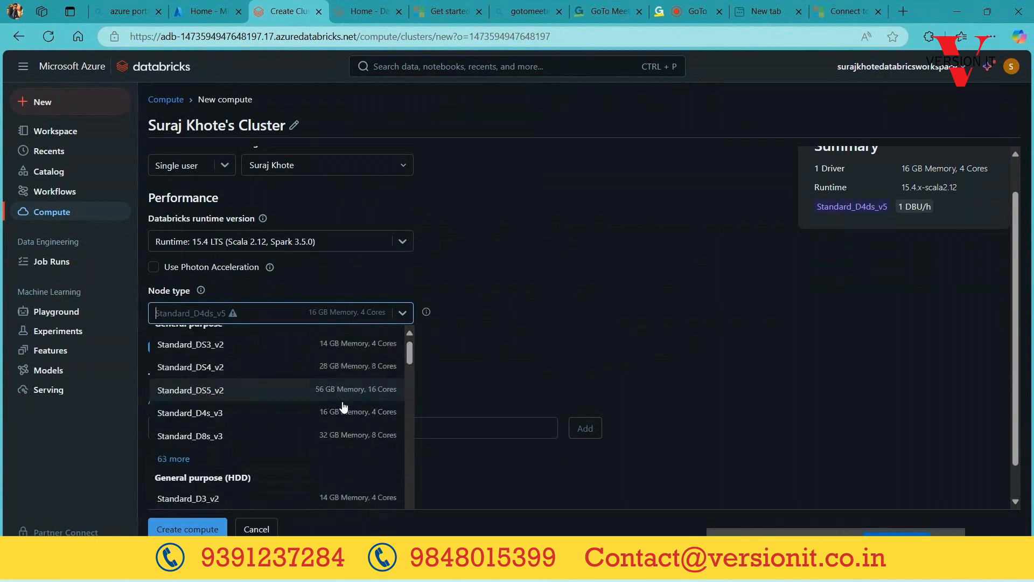
scroll(342, 406, down, 2)
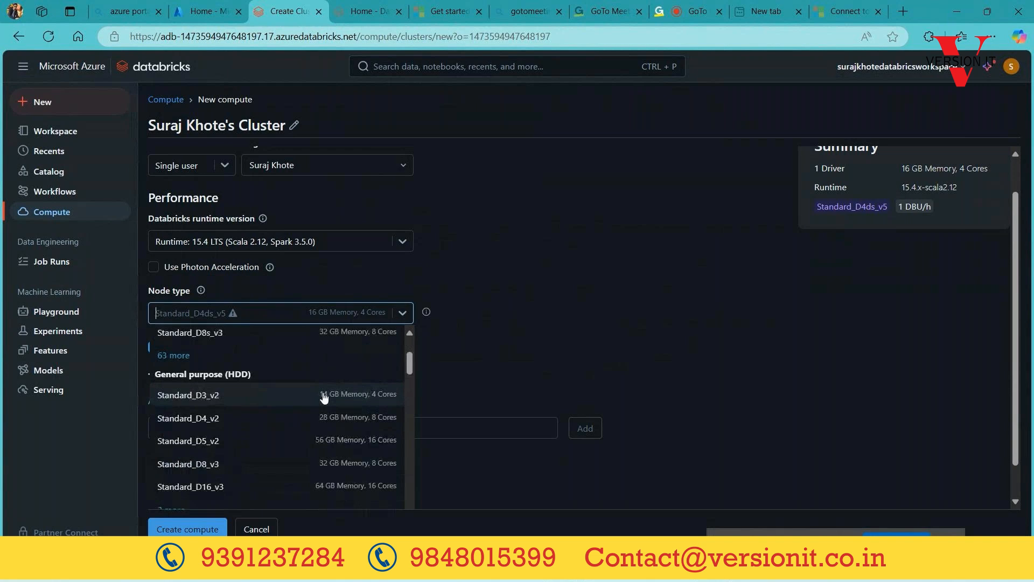
click(263, 396)
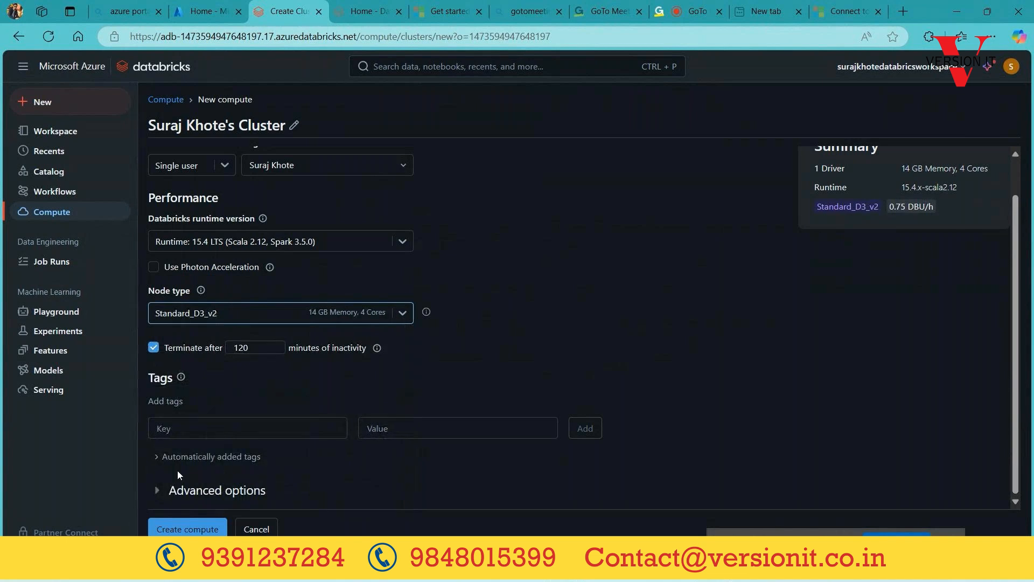
Review the Spark settings in the advanced options and create the compute cluster
click(157, 490)
click(268, 426)
scroll(377, 410, down, 3)
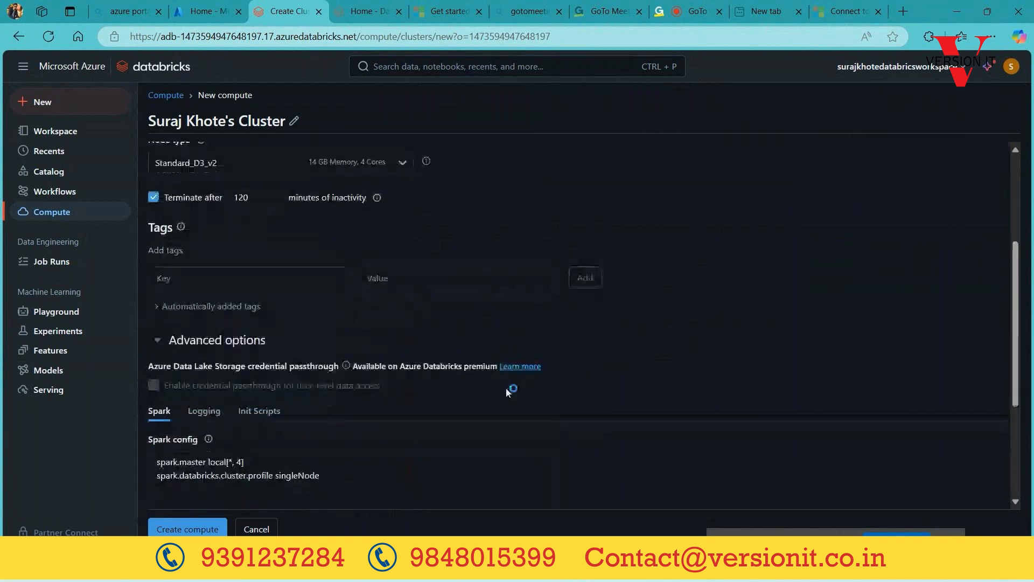
scroll(509, 390, down, 3)
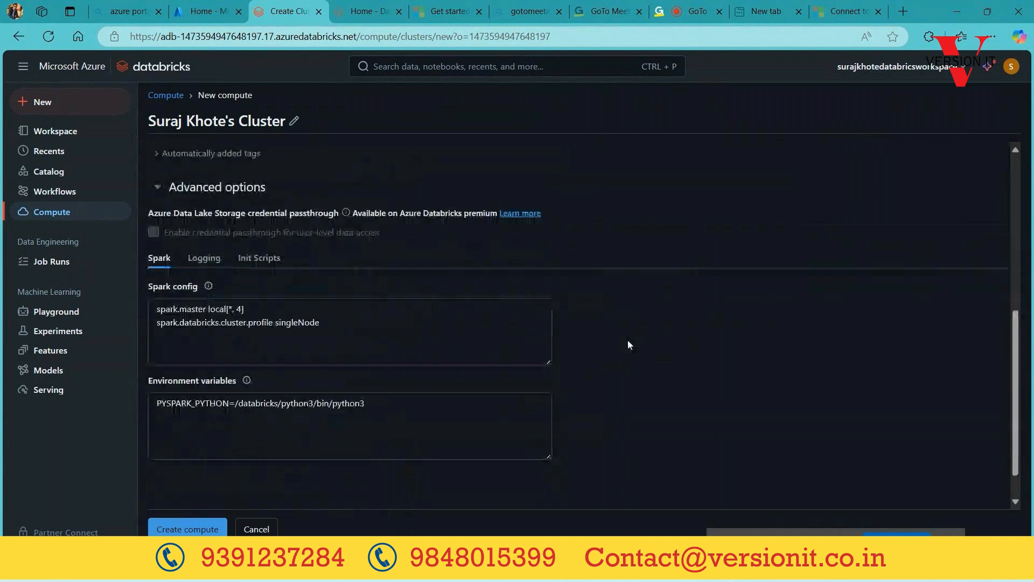
scroll(628, 341, down, 1)
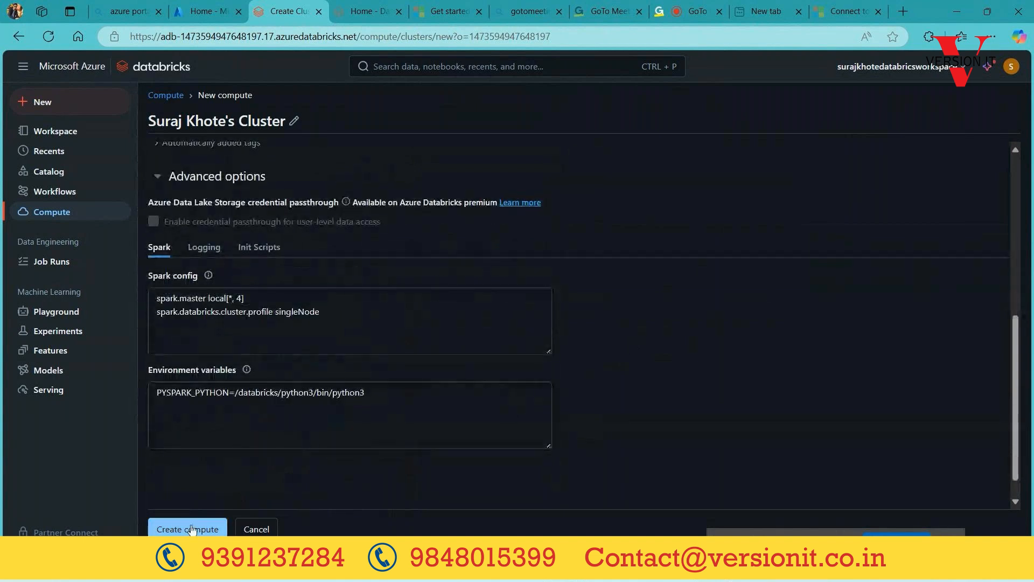
click(192, 530)
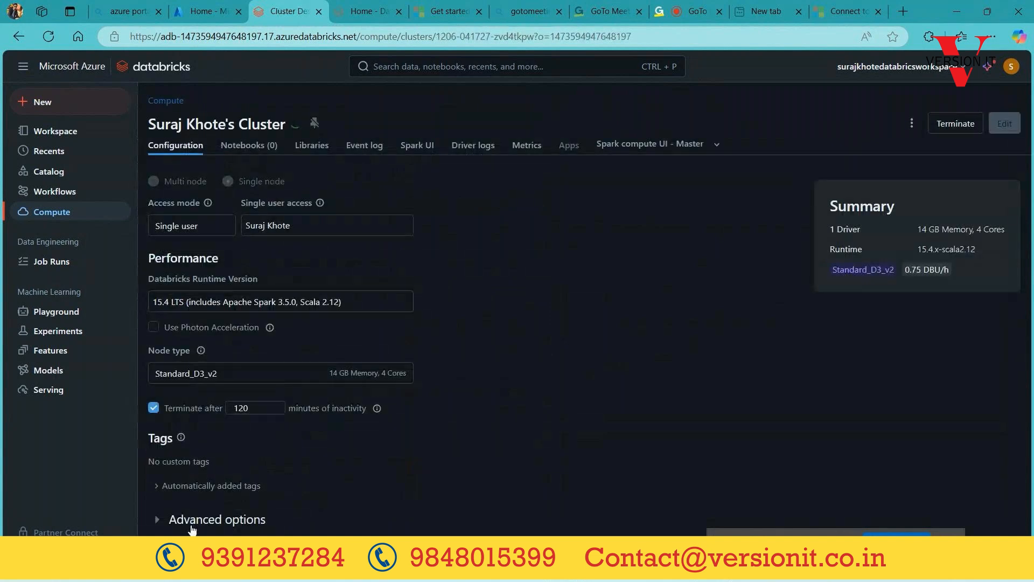
mouse_move(296, 124)
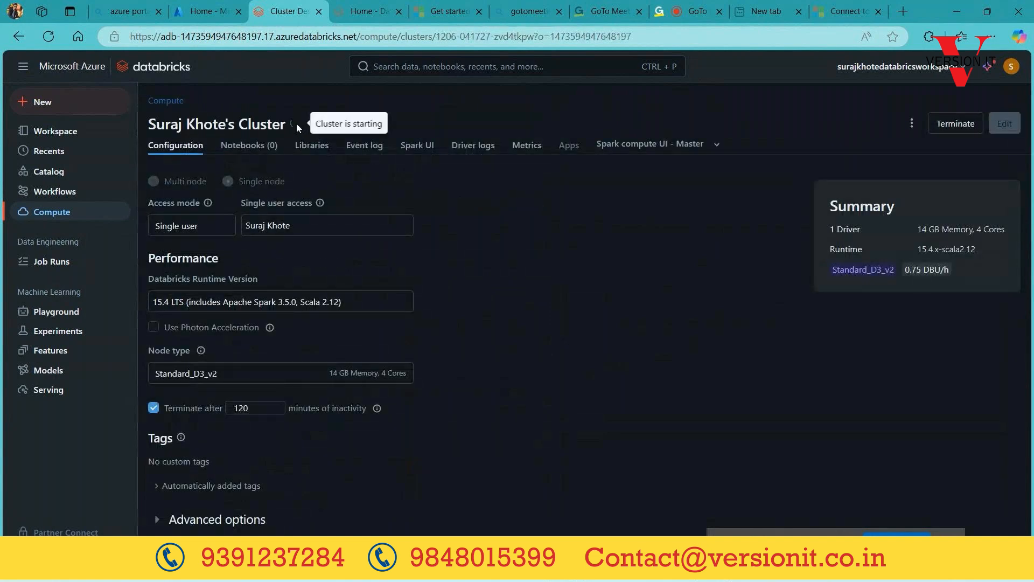
Open My ADE notebook from the external (#ext#) account folder under Users, and return to the compute list to check the cluster's state
click(65, 139)
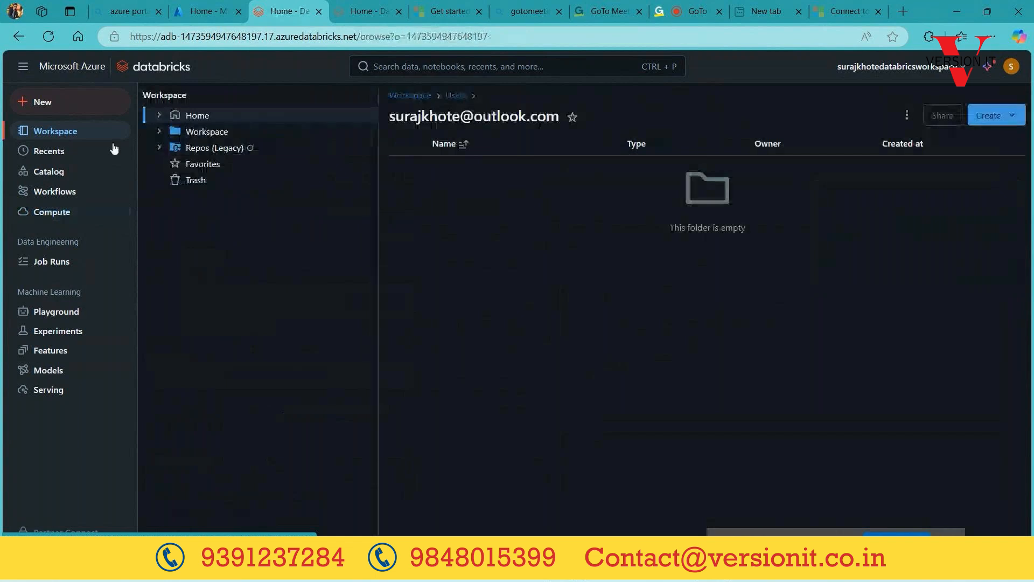
click(160, 133)
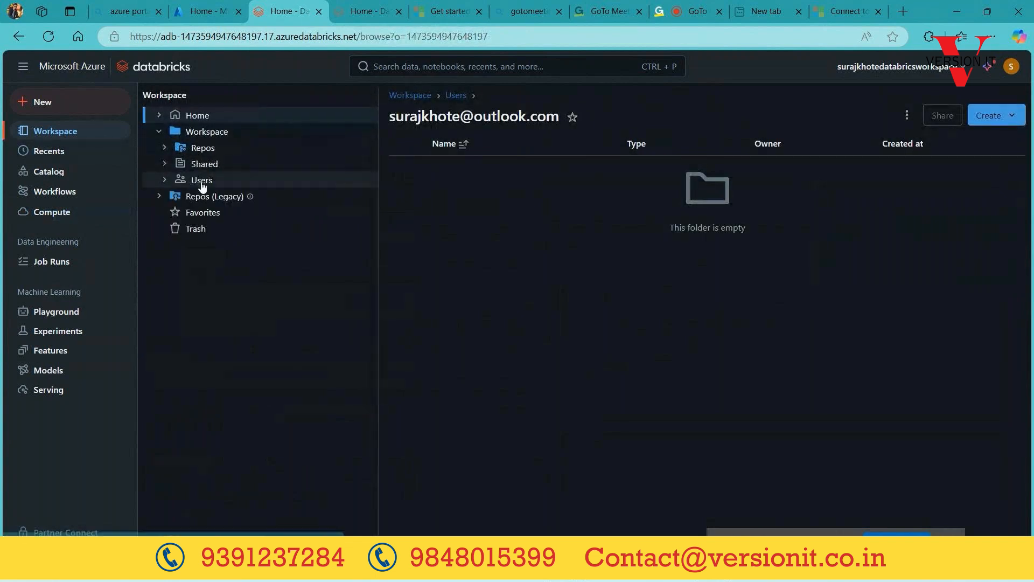
click(202, 183)
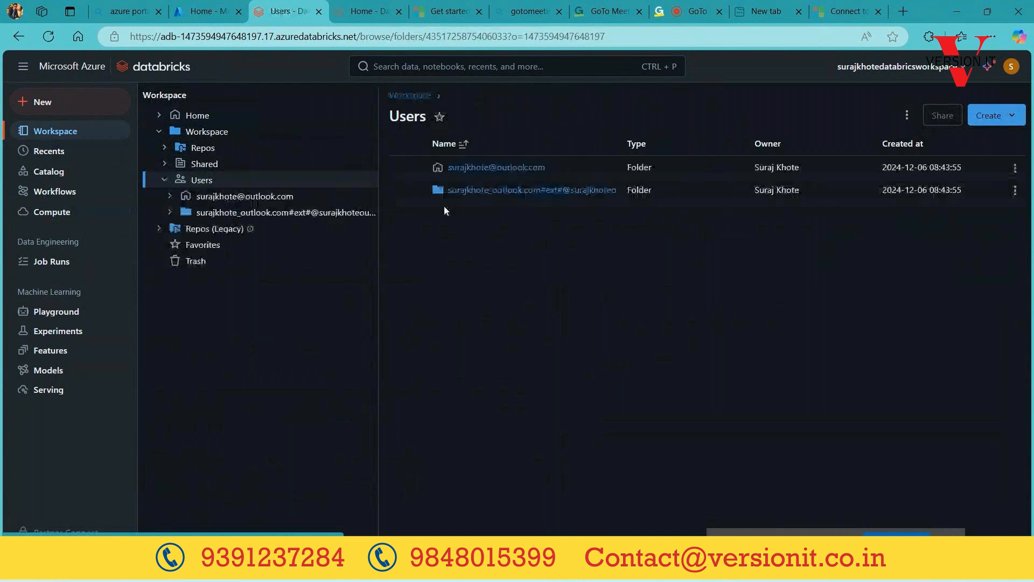
click(515, 192)
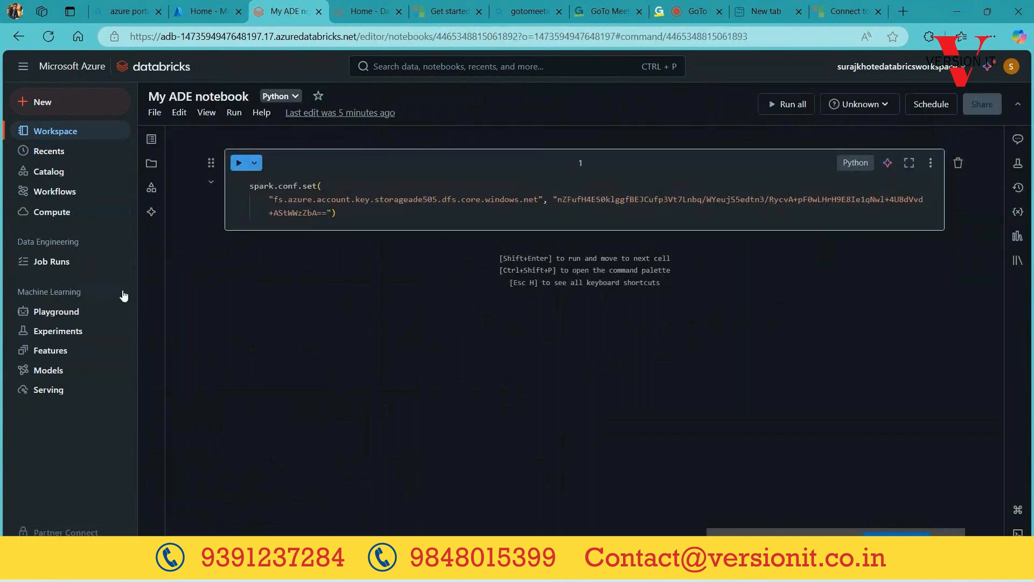
click(75, 216)
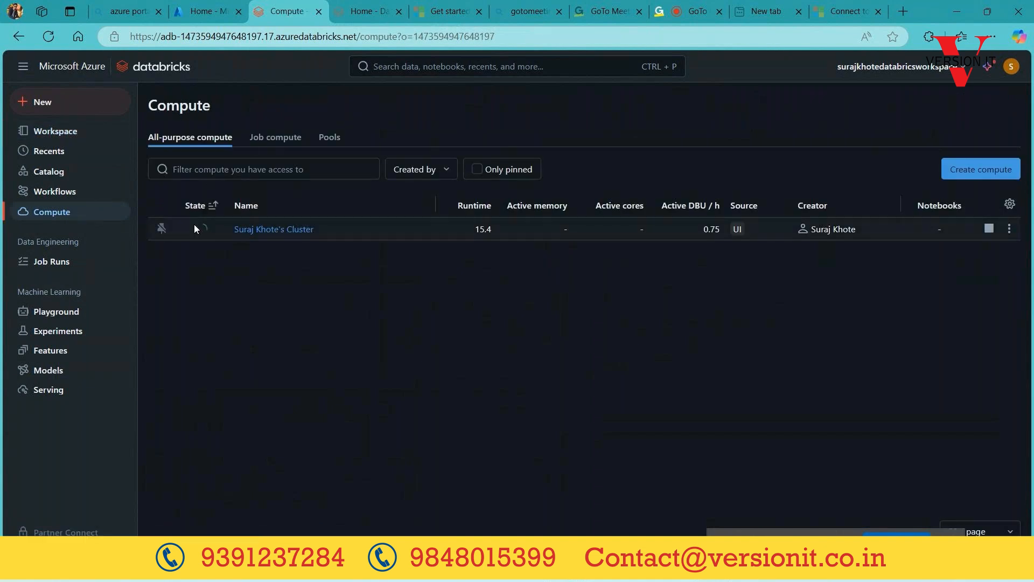
mouse_move(204, 233)
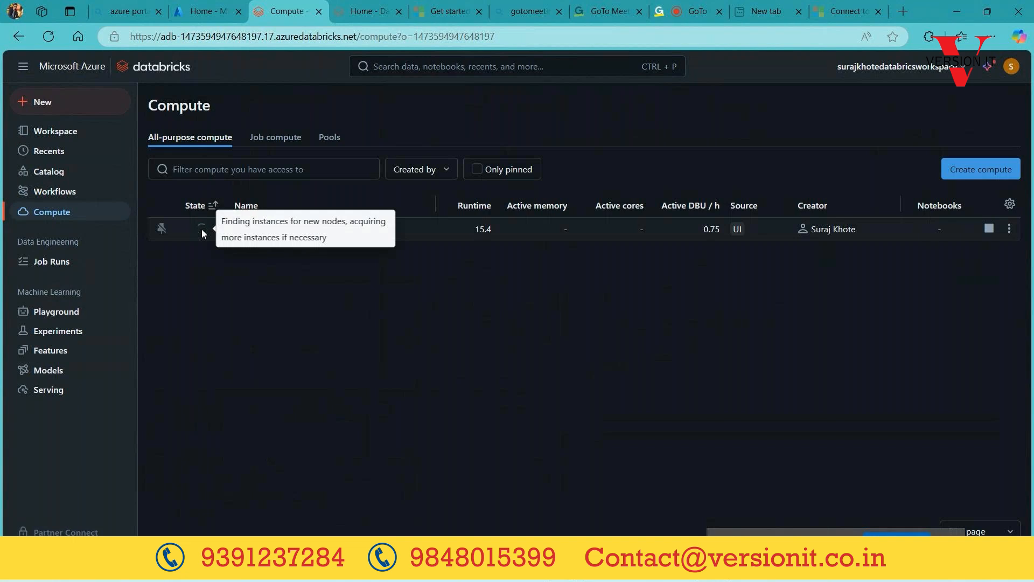
Read the "Before you begin" prerequisites in the Azure Databricks getting-started documentation on Microsoft Learn
click(438, 5)
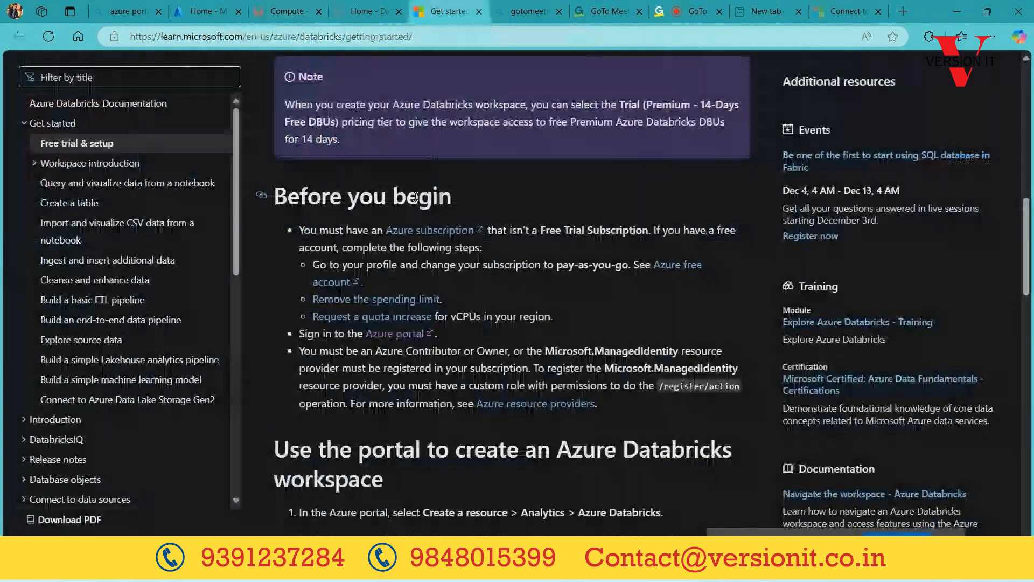
scroll(415, 197, up, 3)
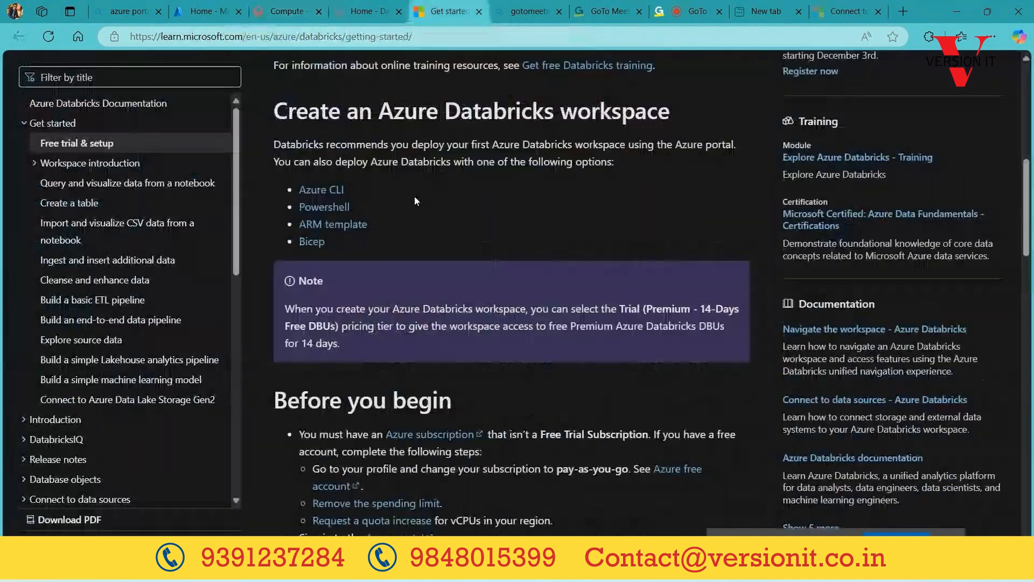
scroll(415, 201, down, 2)
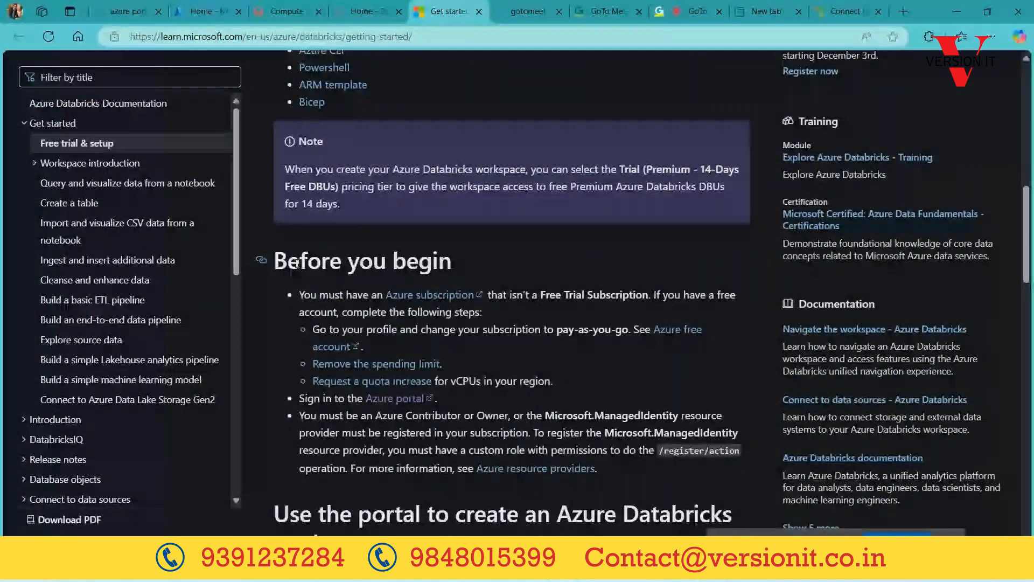
drag(296, 263, 598, 470)
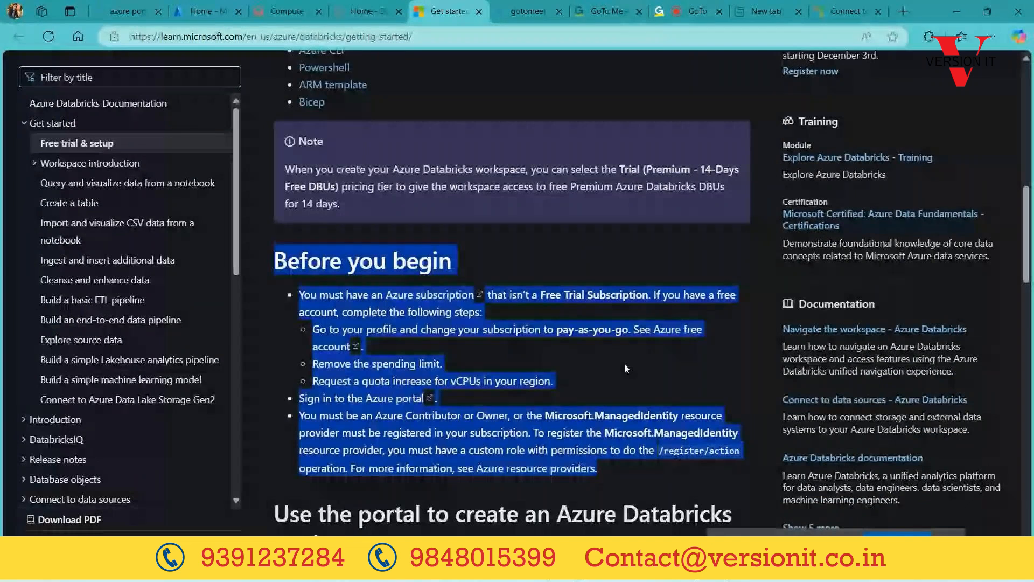
click(625, 368)
scroll(582, 274, down, 1)
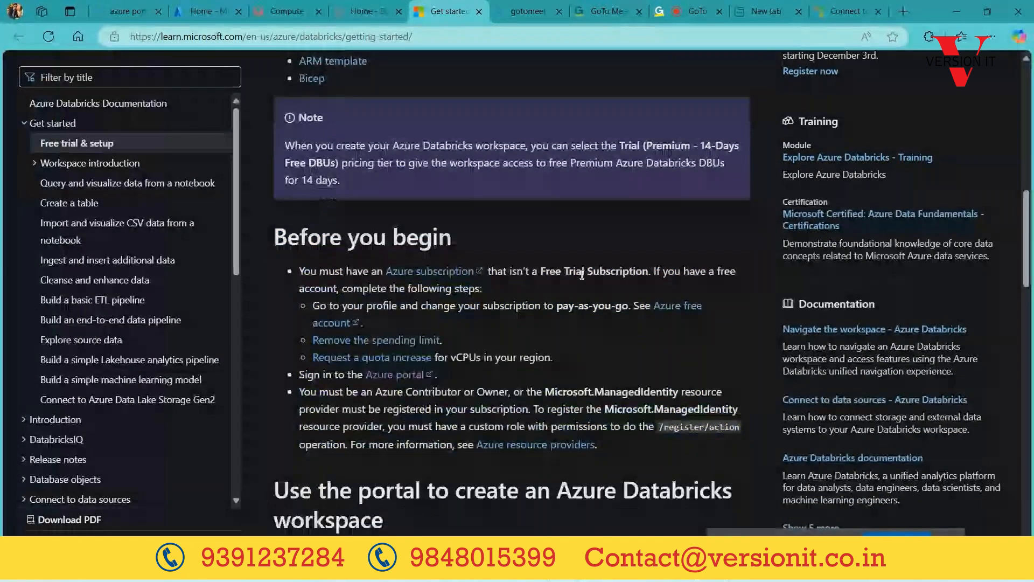
scroll(582, 274, down, 1)
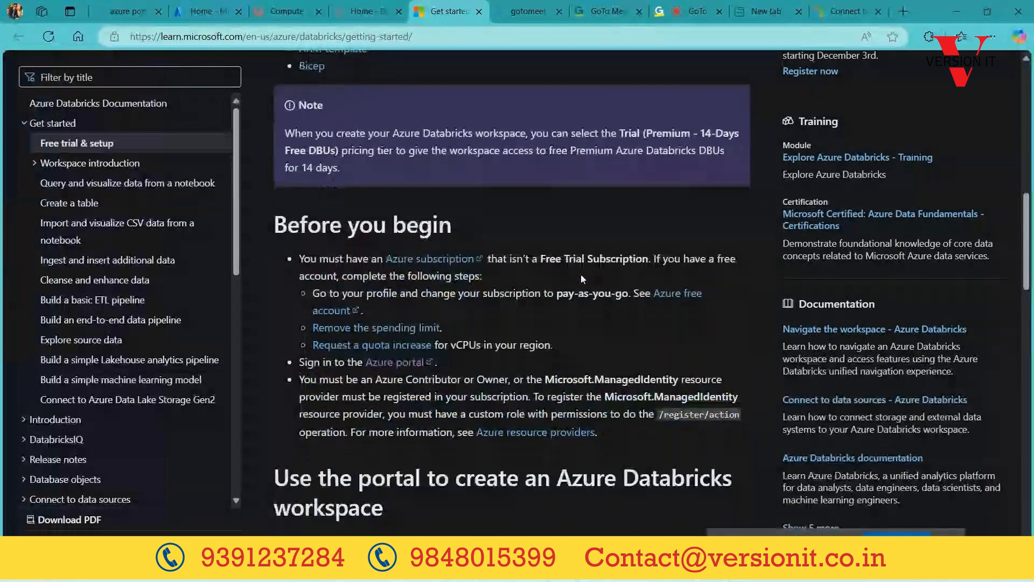
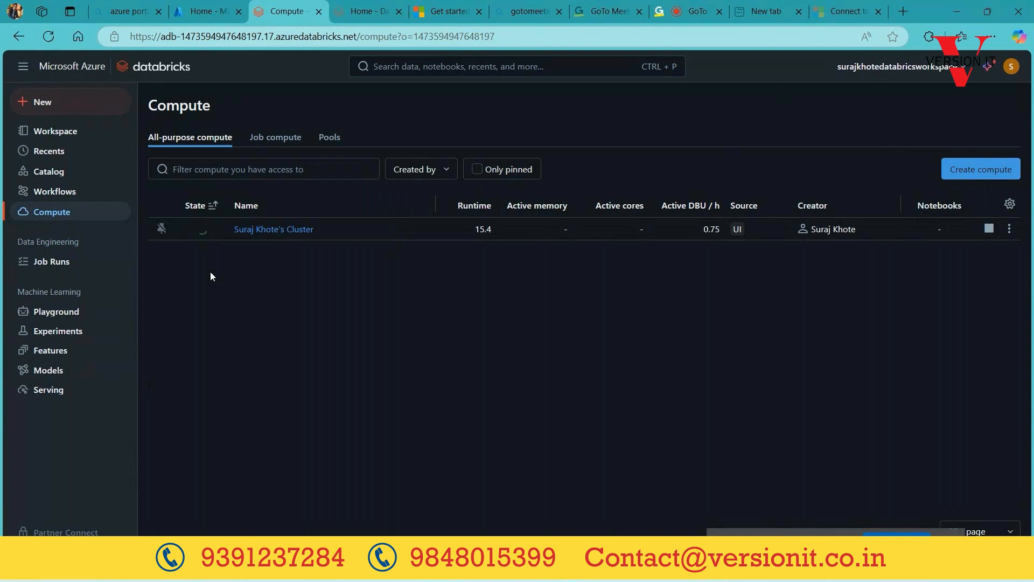
key(XF86AudioRaiseVolume)
click(81, 214)
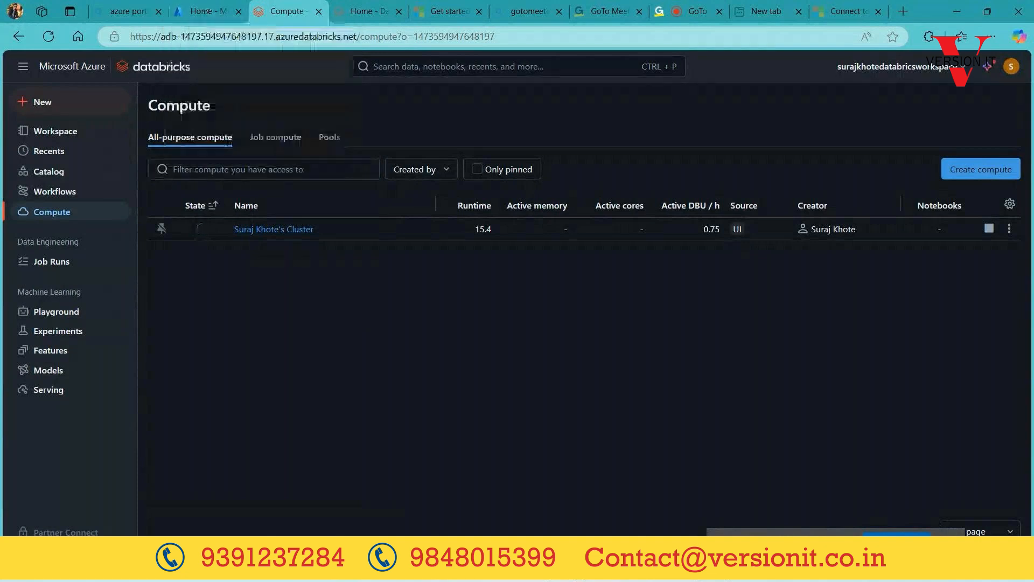
mouse_move(577, 567)
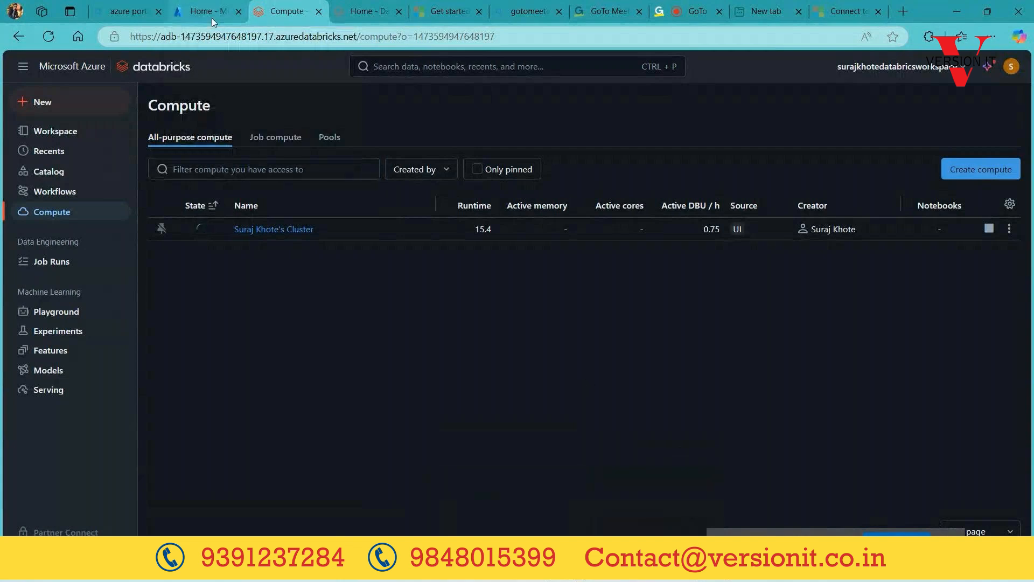
Close the two open Databricks workspace pages and start creating a new resource from the Azure portal home page
mouse_move(212, 17)
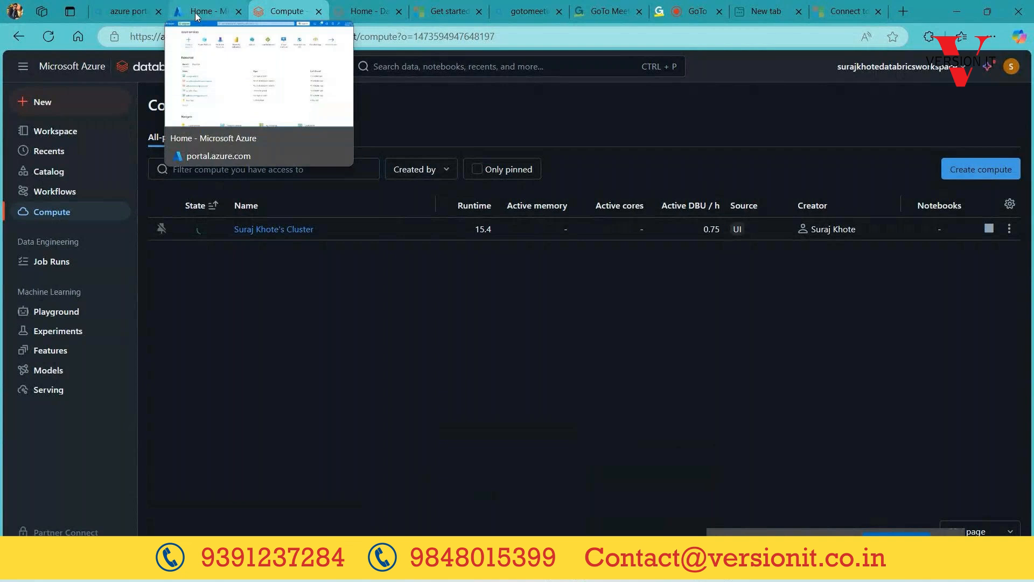
click(197, 16)
click(377, 13)
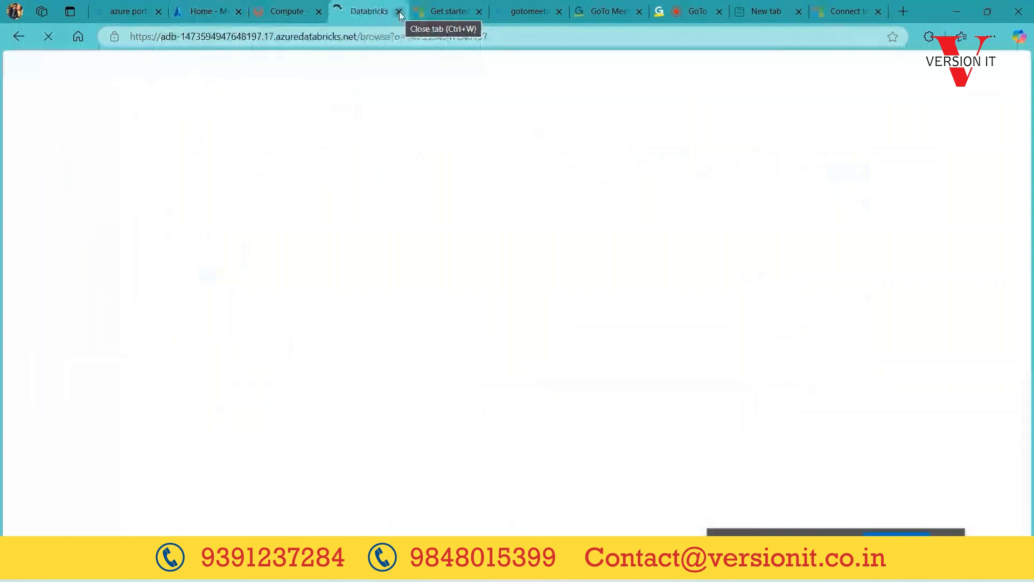
click(398, 12)
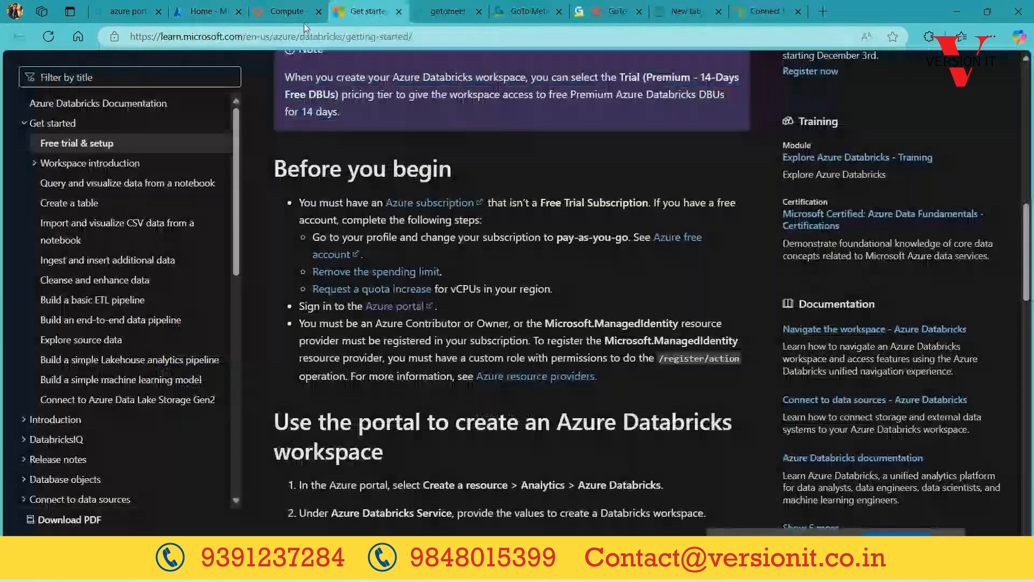
click(318, 12)
click(204, 14)
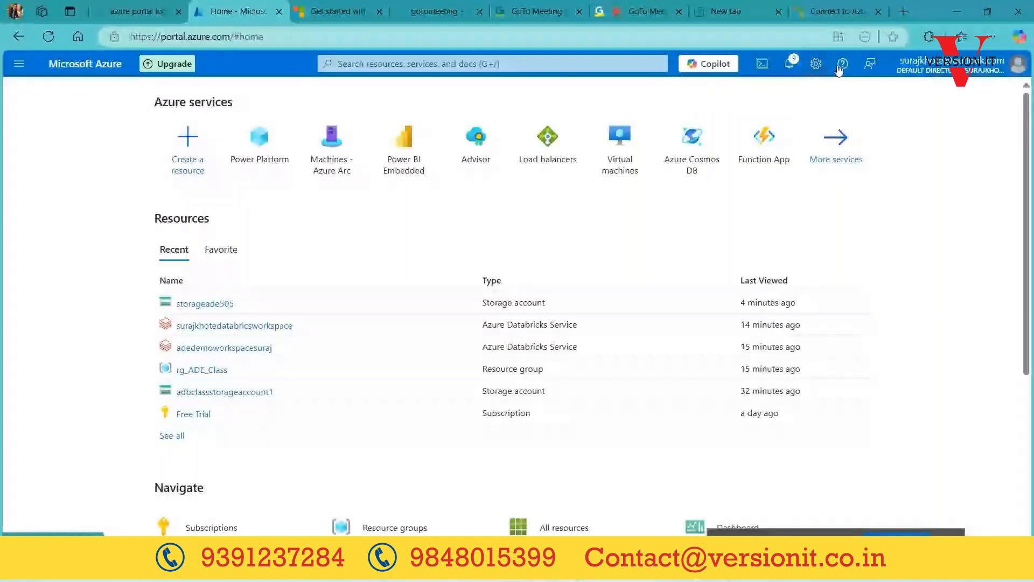
click(196, 170)
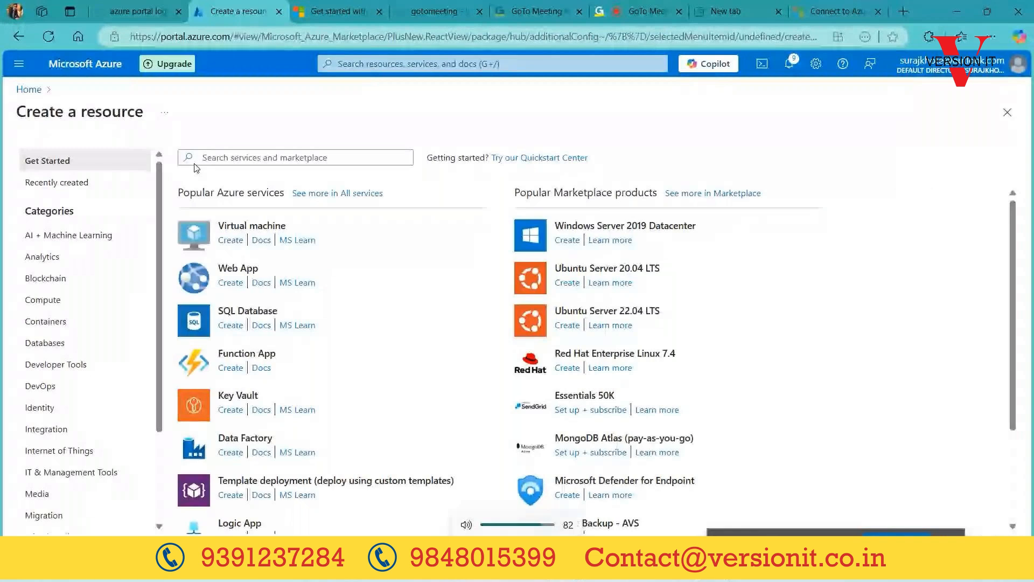
key(XF86AudioLowerVolume)
key(XF86AudioLowerVolume)
key(XF86AudioLowerVolume)
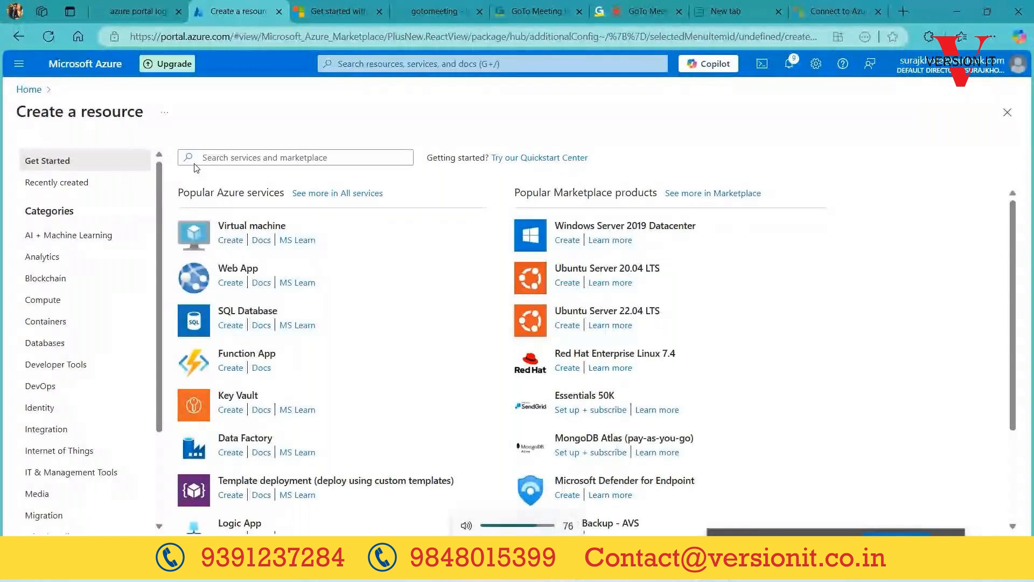
key(XF86AudioLowerVolume)
key(XF86AudioLowerVolume)
key(XF86AudioLowerVolume)
key(XF86AudioLowerVolume)
key(XF86AudioLowerVolume)
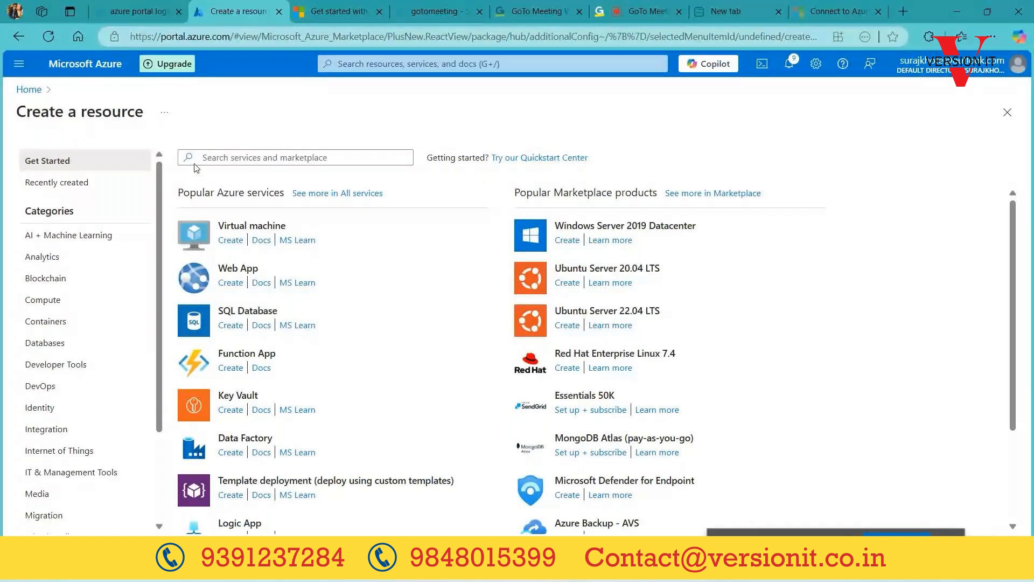
Search the Marketplace for databricks, dismiss the private offers notice, and start creating an Azure Databricks resource
click(217, 154)
text(d)
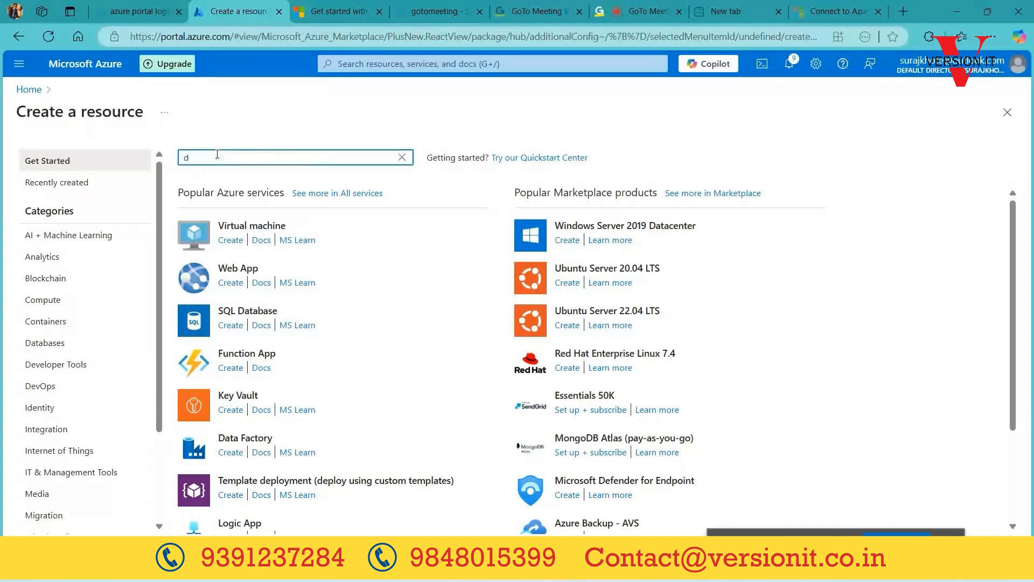
click(209, 195)
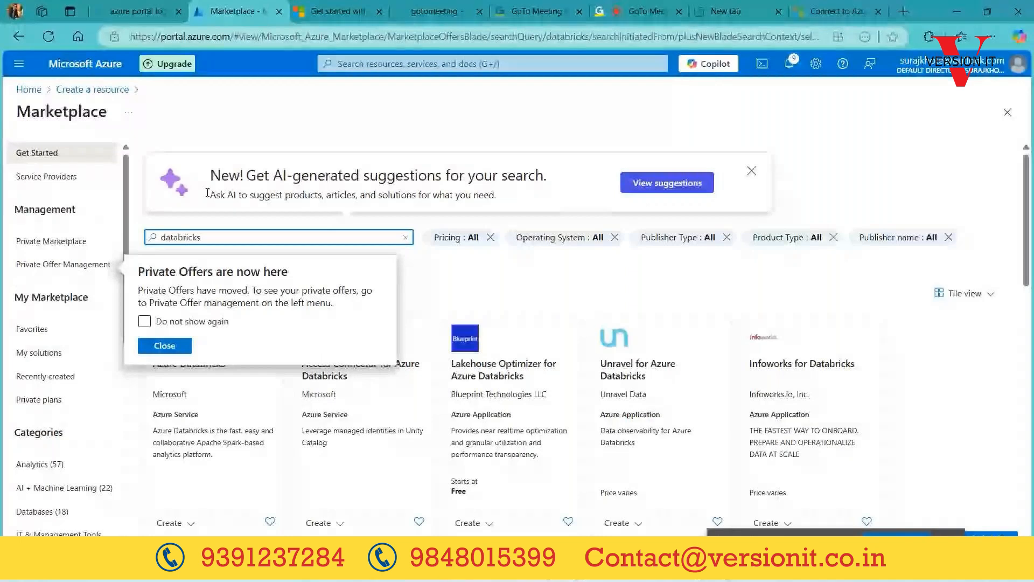
click(143, 323)
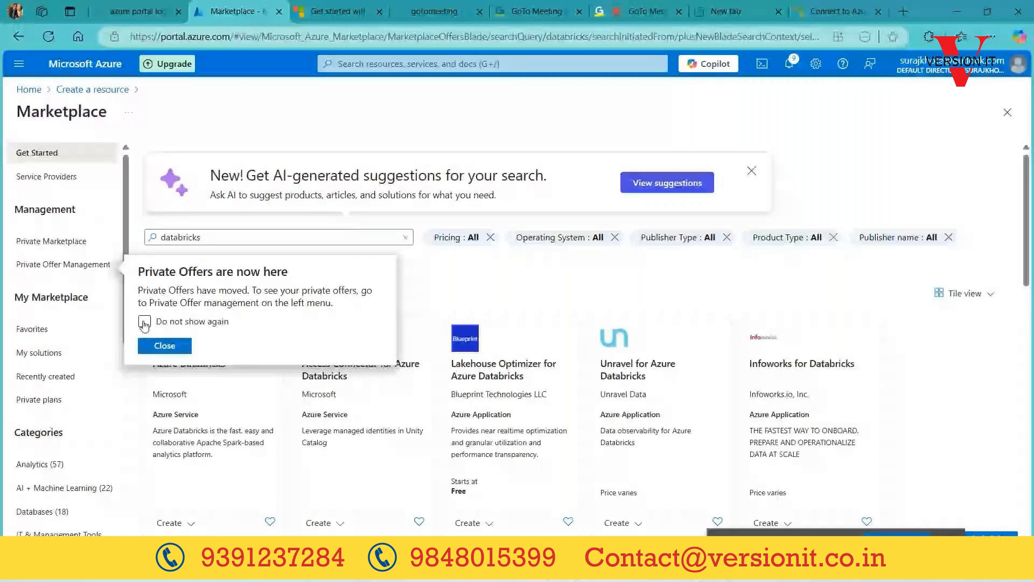
click(165, 346)
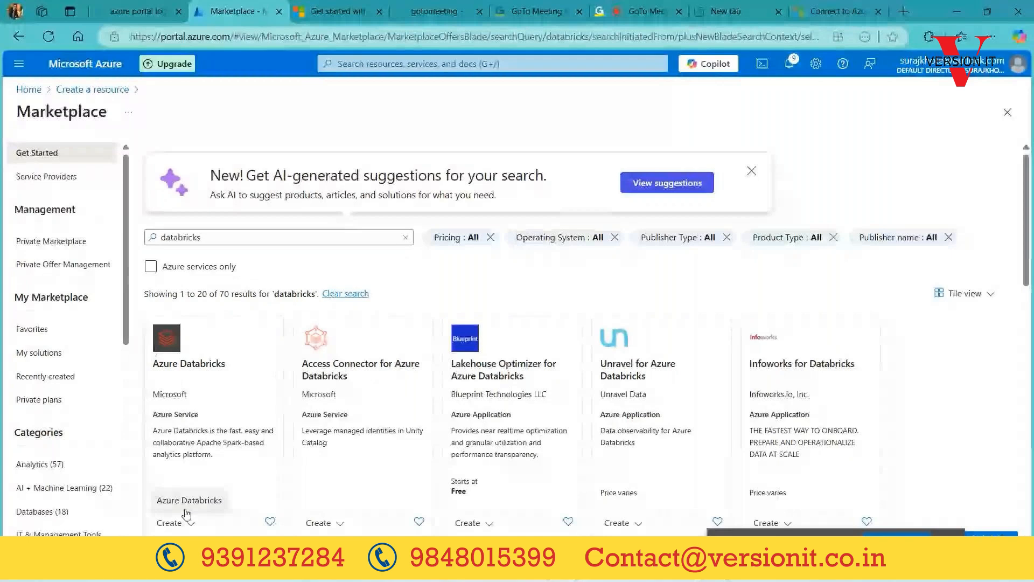
click(186, 513)
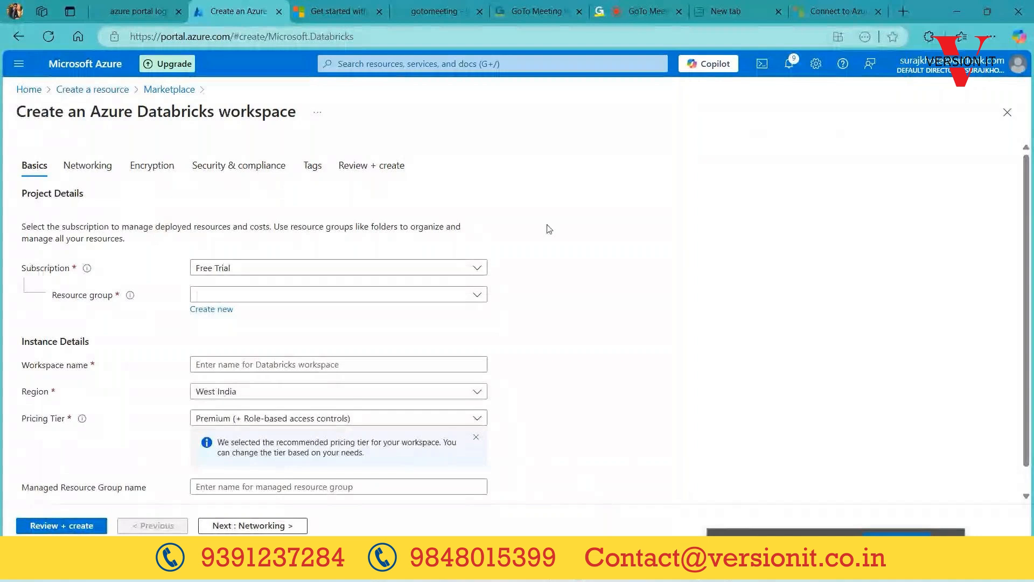
Set the workspace's resource group to rg_ADE_Class and its region to UK South, keeping the Premium pricing tier
click(436, 296)
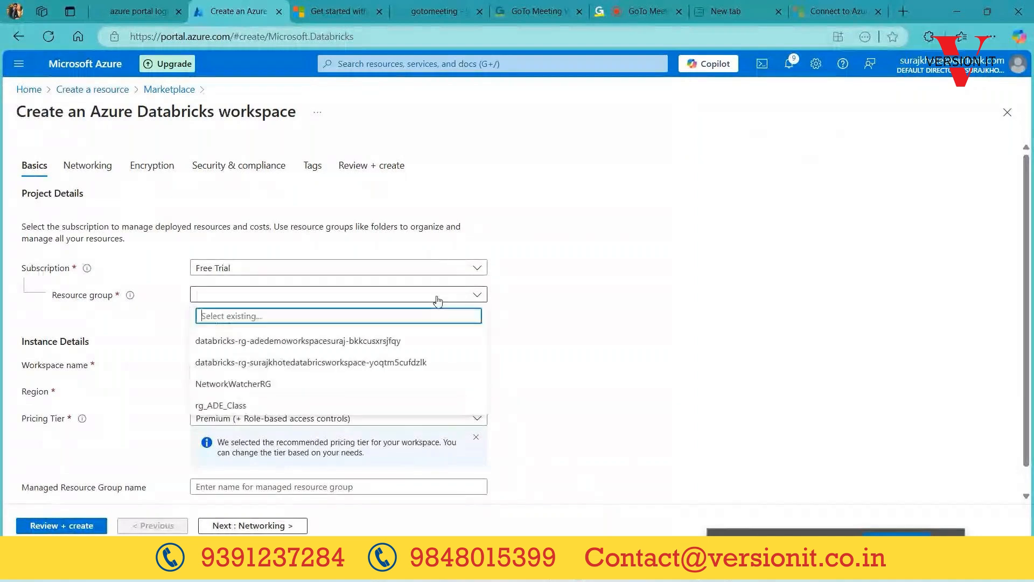
click(254, 404)
click(276, 393)
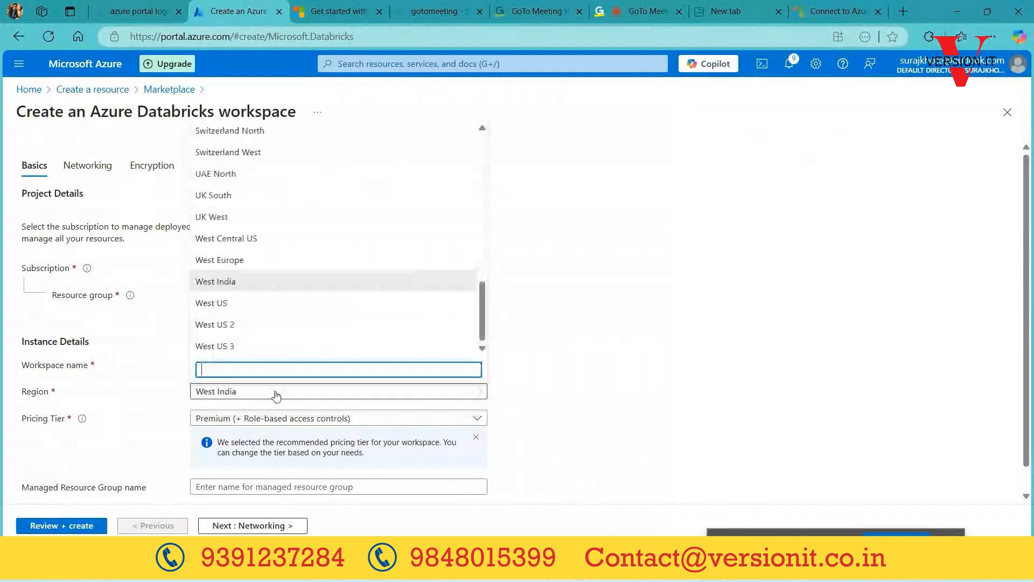
click(309, 199)
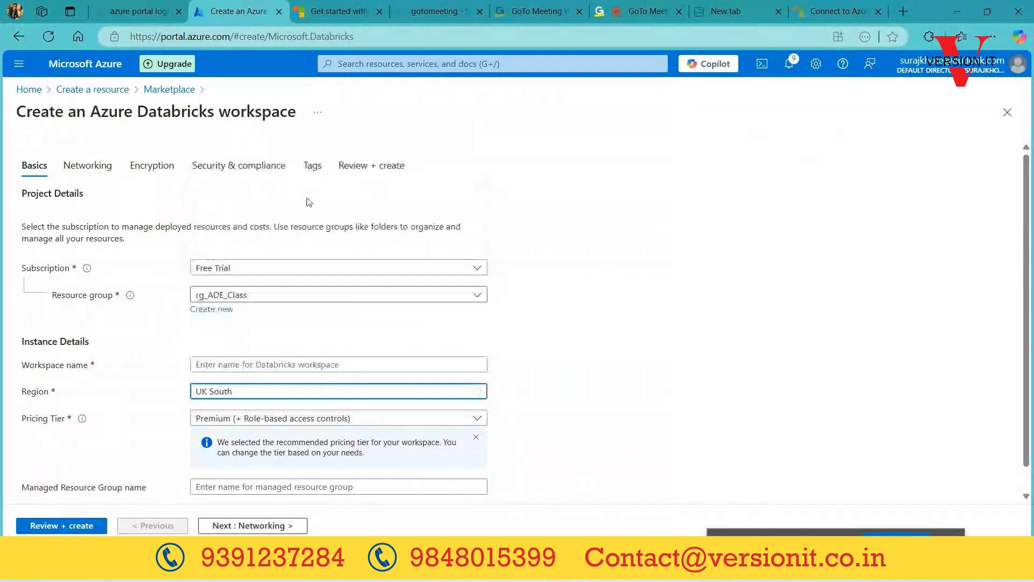
scroll(606, 397, down, 1)
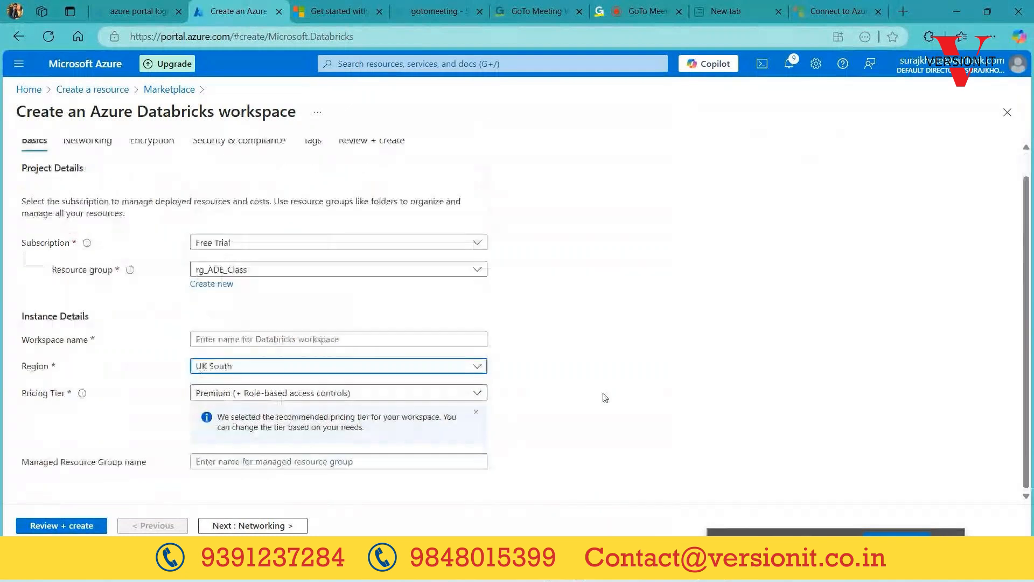
click(229, 396)
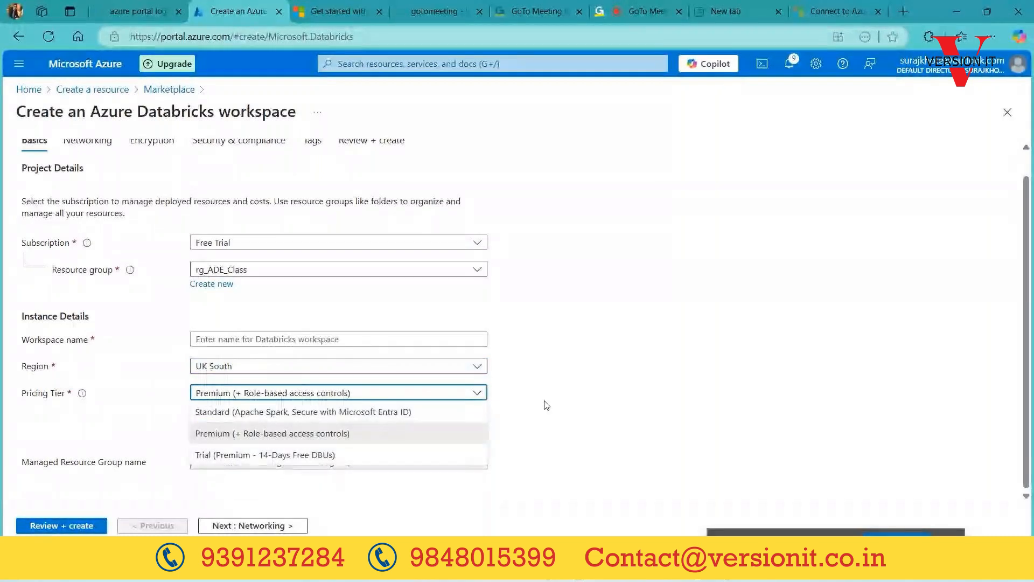
click(240, 527)
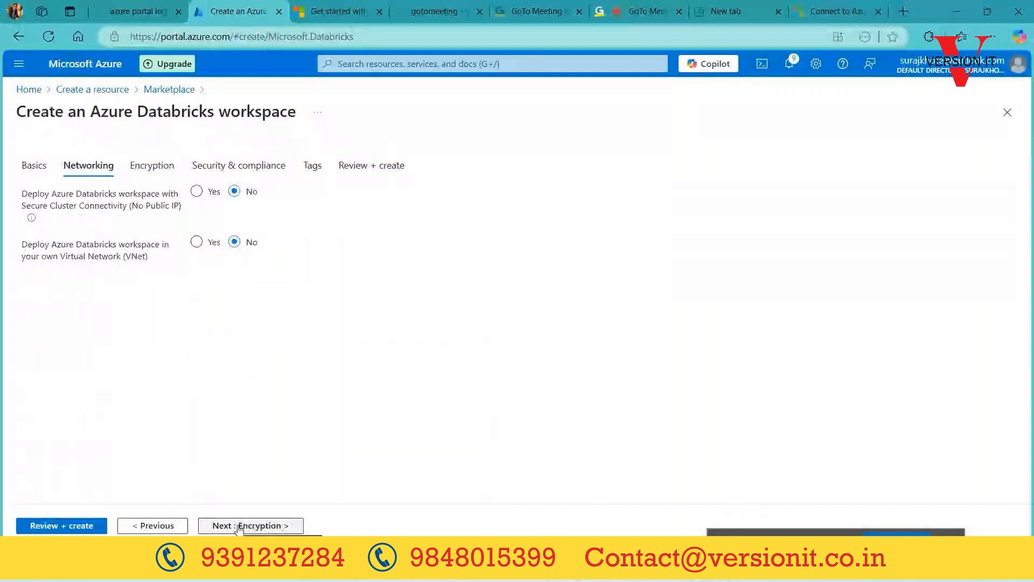
click(158, 527)
Name the Databricks workspace newworkspacetotest123
click(326, 365)
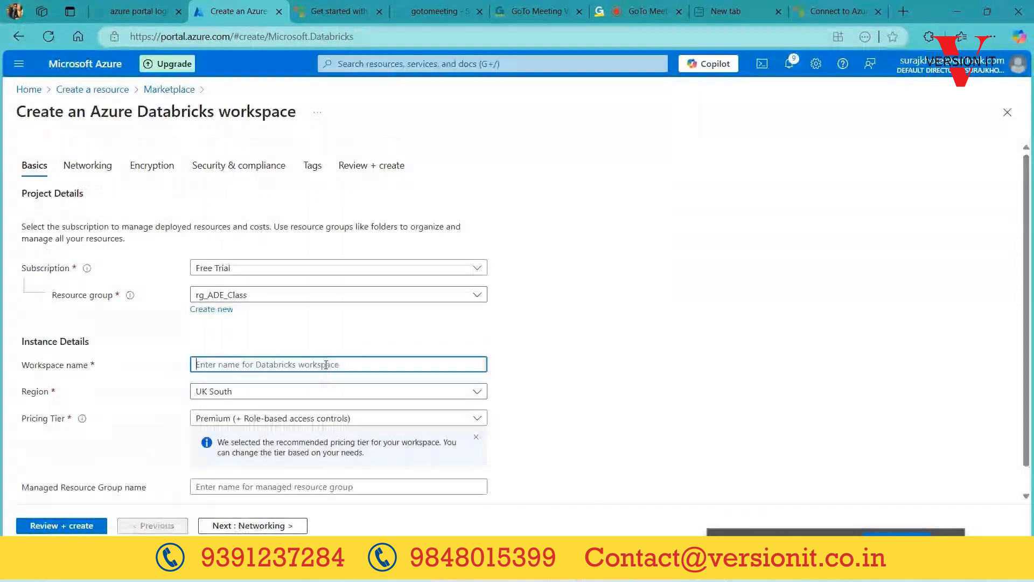
text(new)
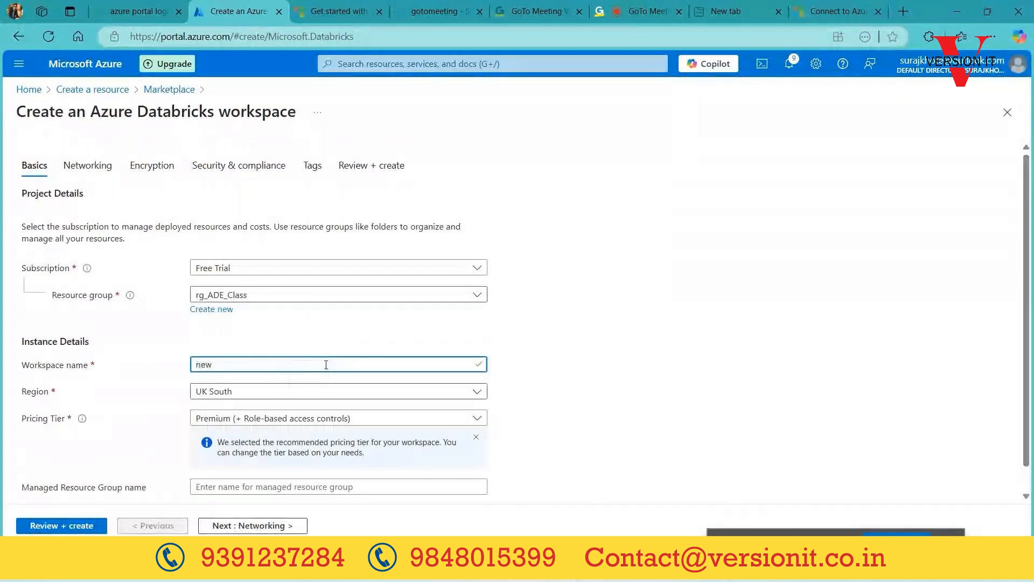
text(workspacetotest)
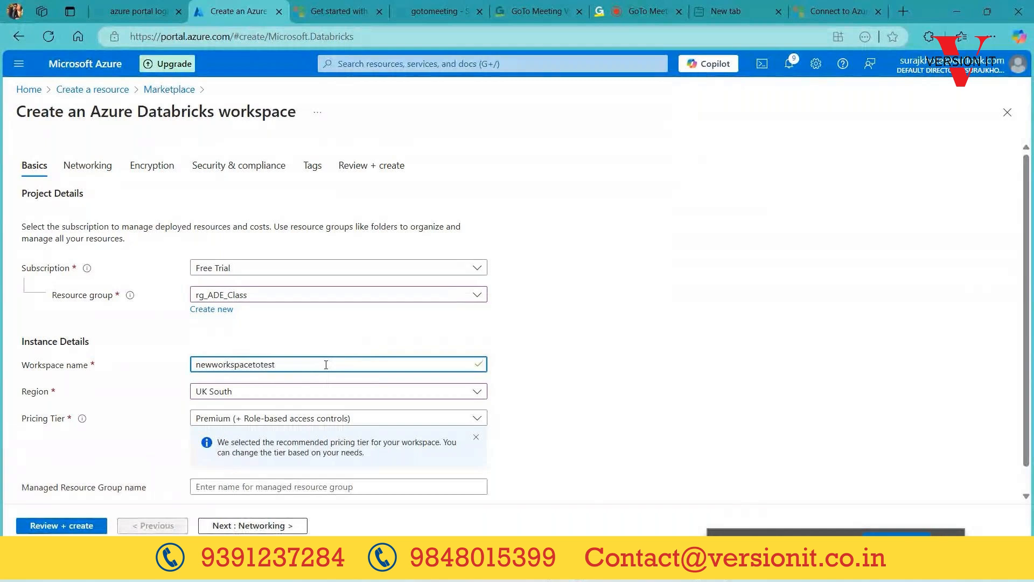
text(123)
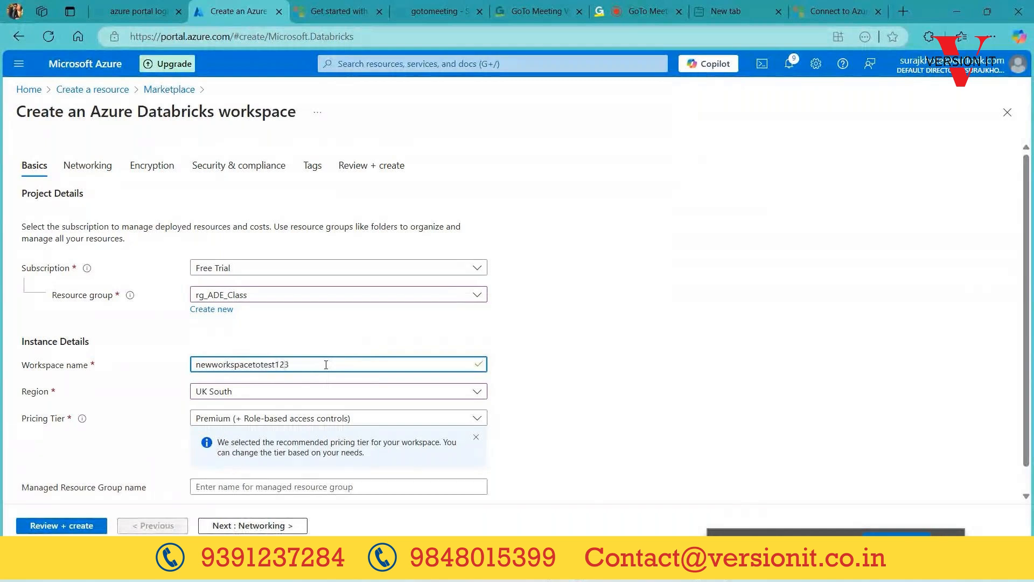
Go through the workspace's networking, encryption, security and compliance settings up to the tags, keeping the defaults and dismissing the password update offer
click(245, 526)
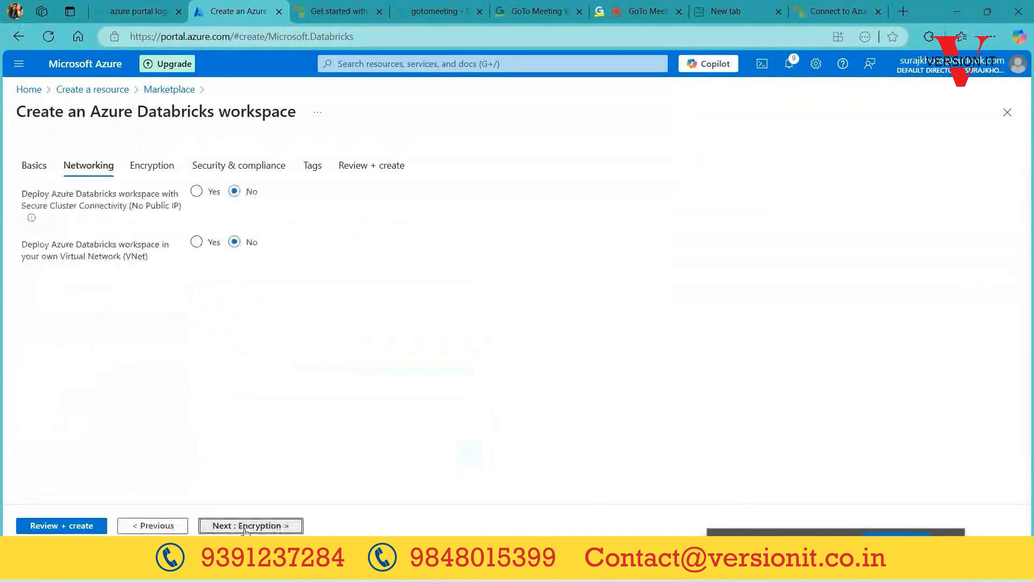
click(246, 526)
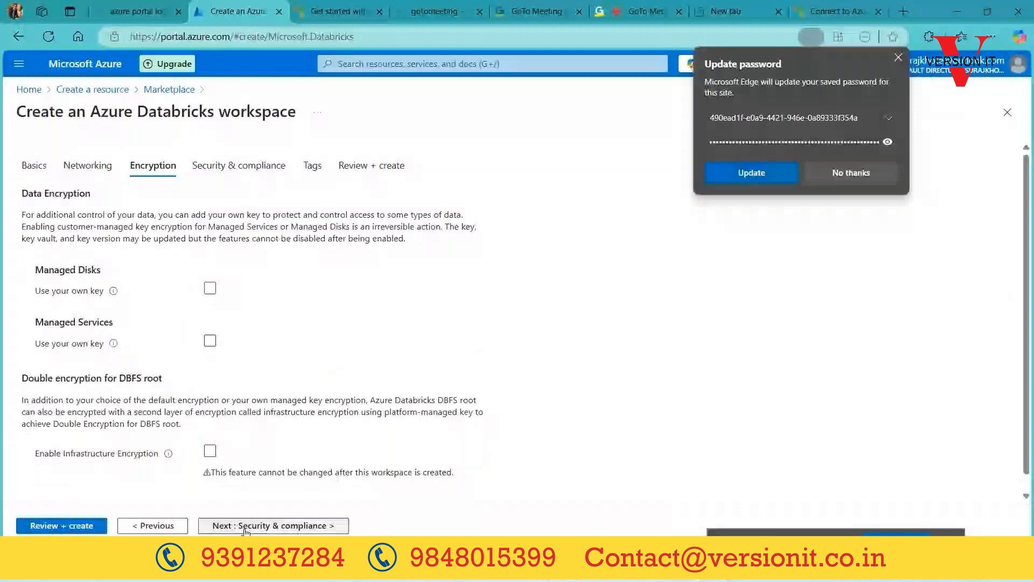
click(900, 56)
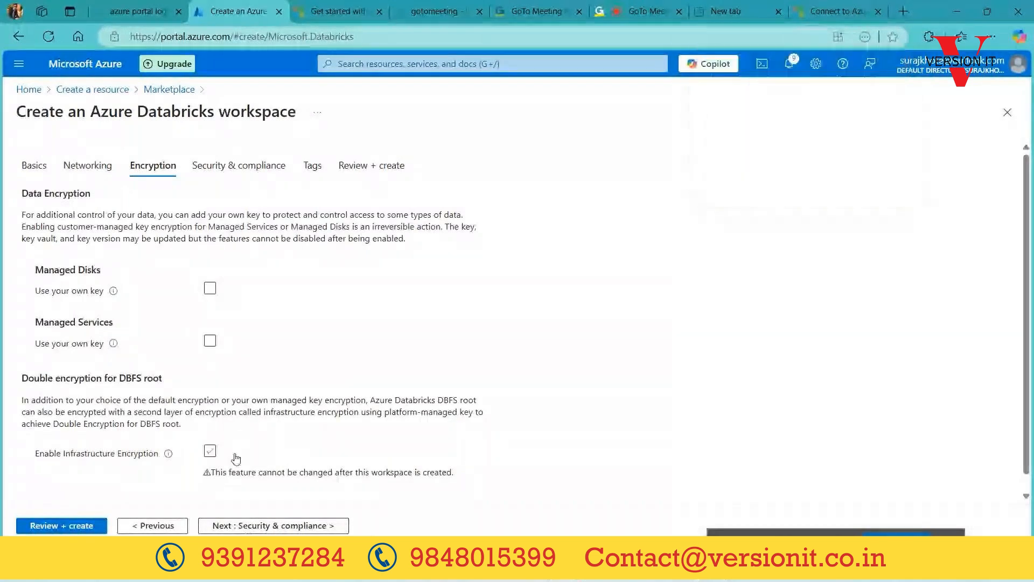
scroll(227, 489, down, 1)
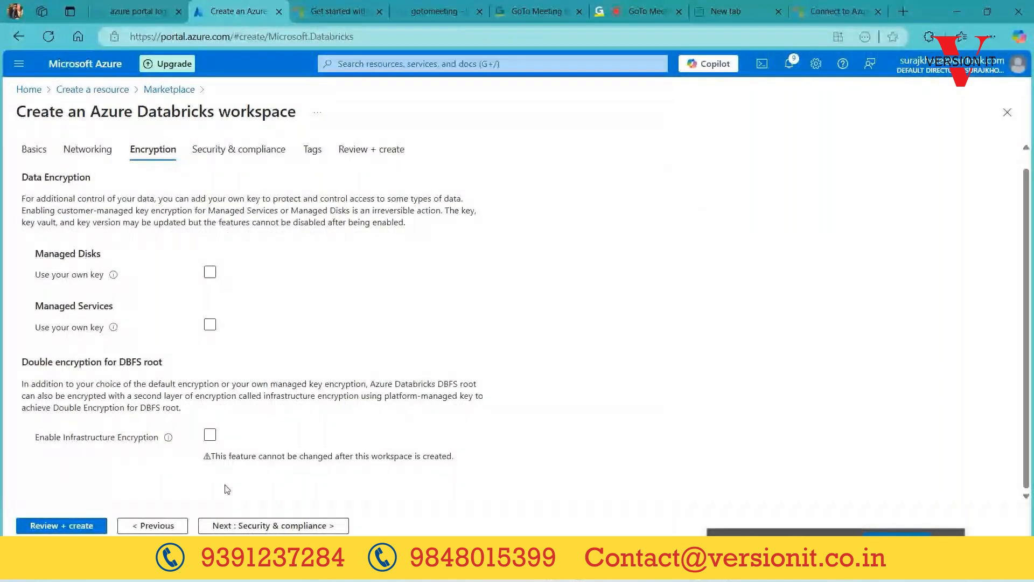
scroll(227, 489, up, 1)
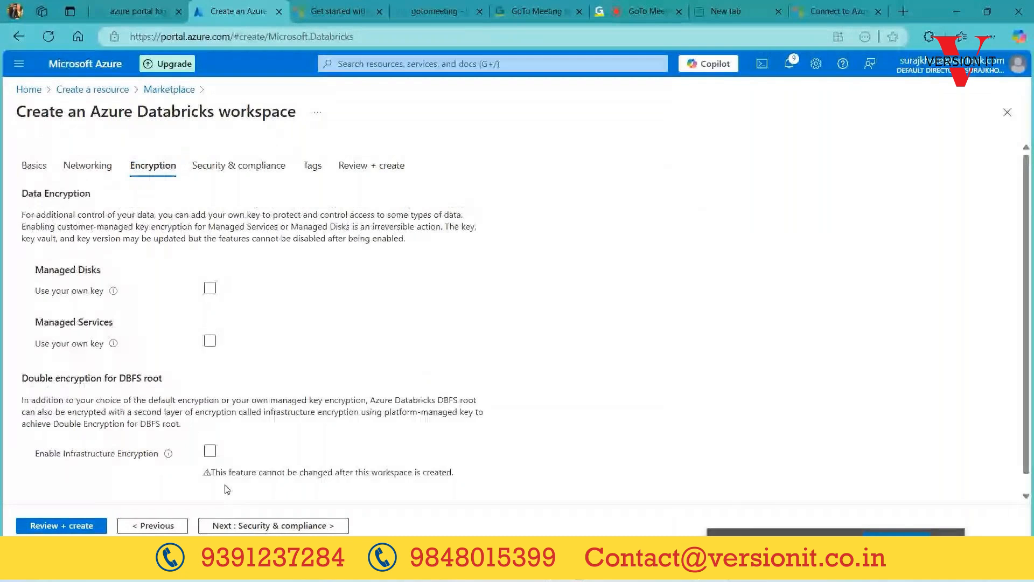
click(226, 526)
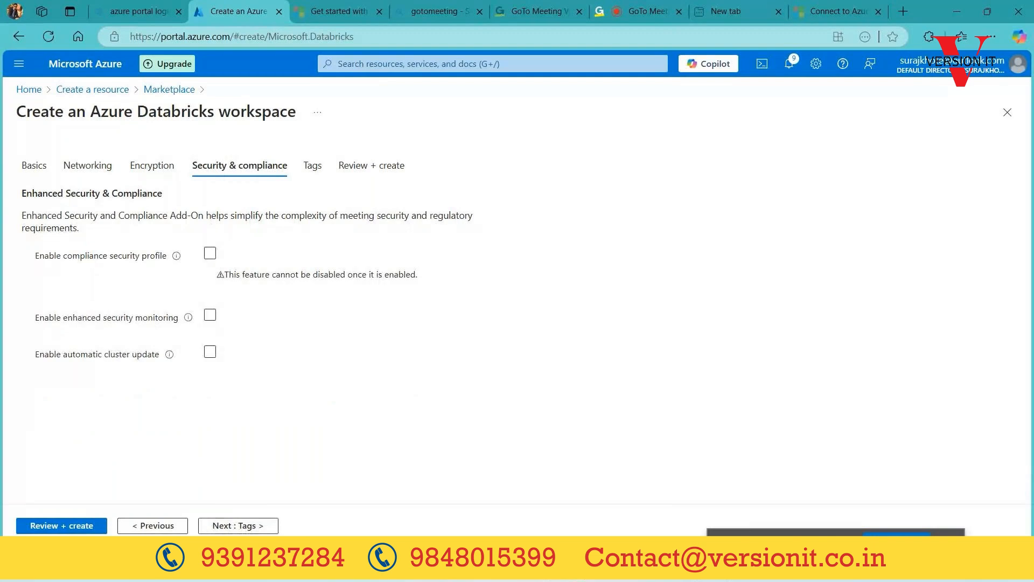
click(251, 528)
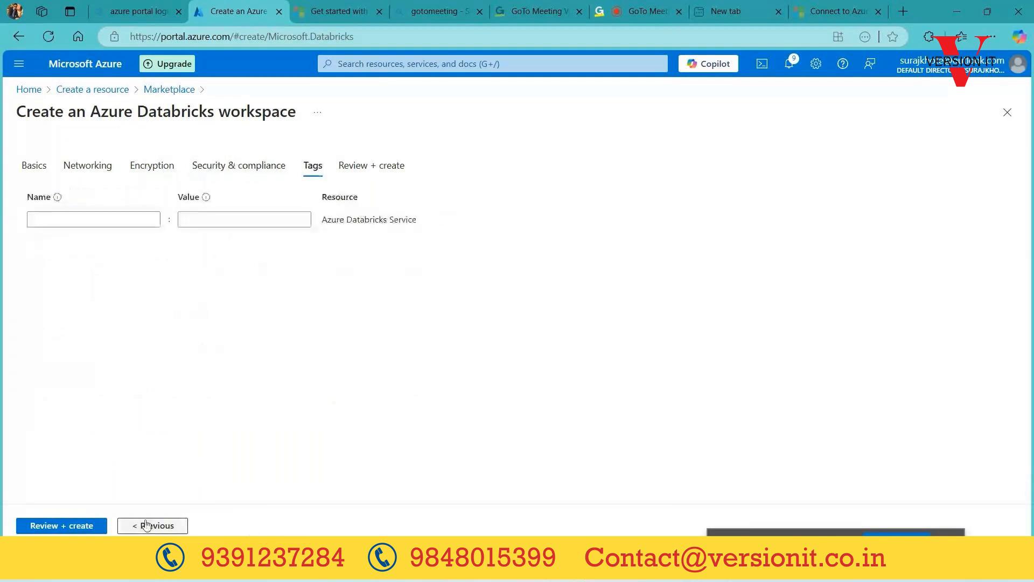
Review the summary, create the newworkspacetotest123 workspace, and return to the Azure portal home page
click(72, 528)
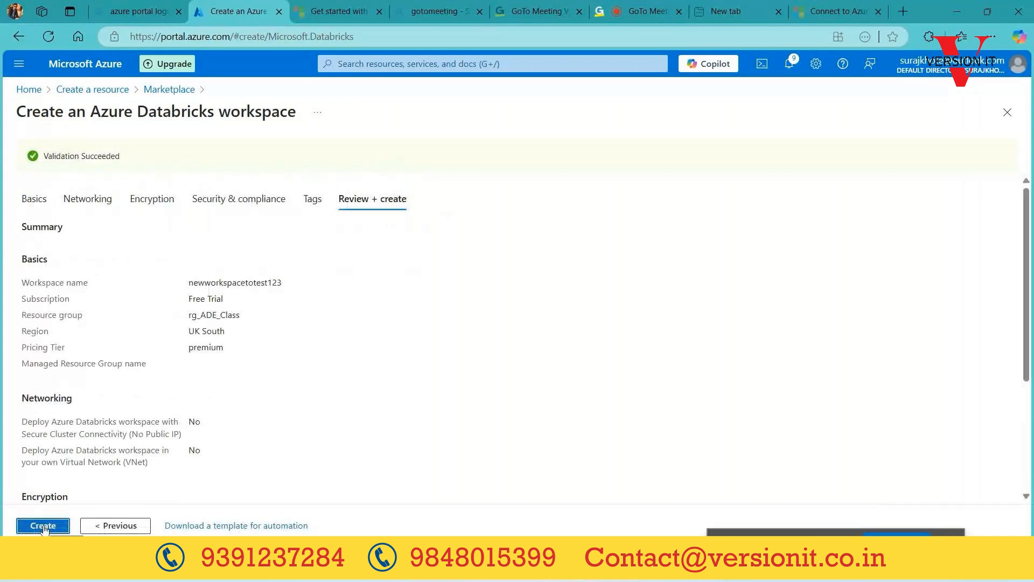
scroll(202, 346, down, 1)
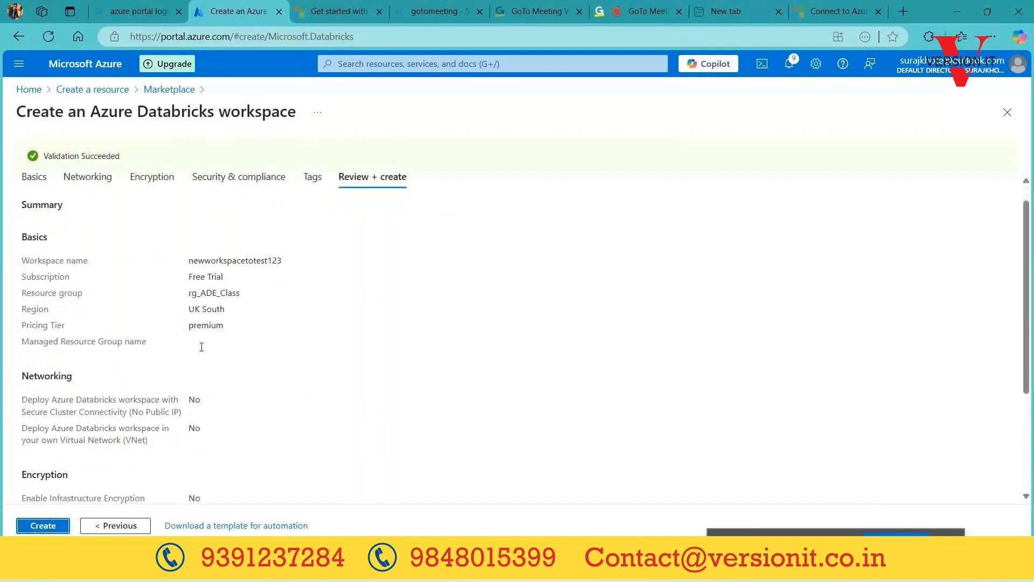
scroll(202, 347, down, 2)
click(30, 528)
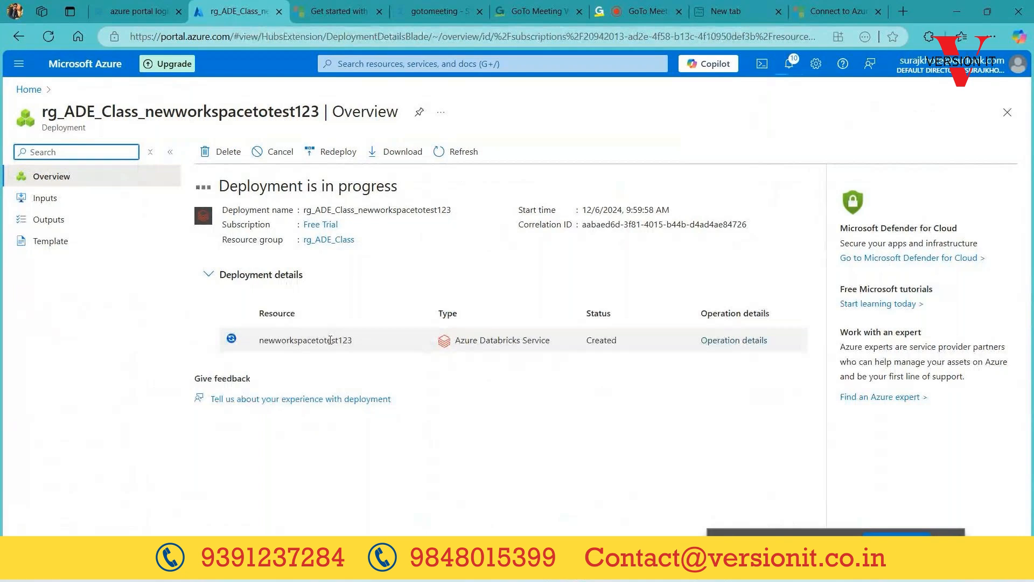
click(30, 89)
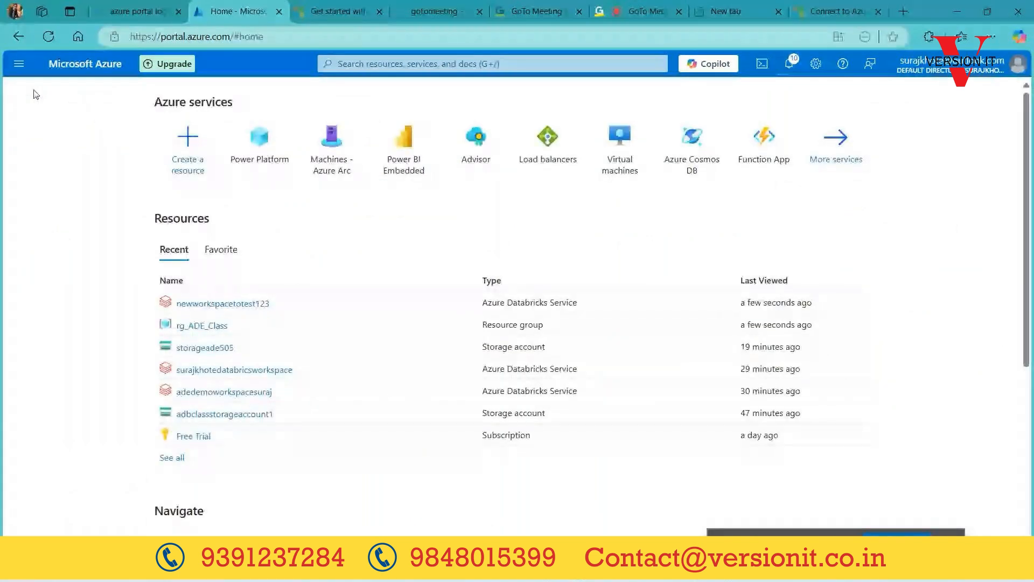
Check the deployment status on the overview of the newworkspacetotest123 workspace, and return to the portal home page
click(229, 304)
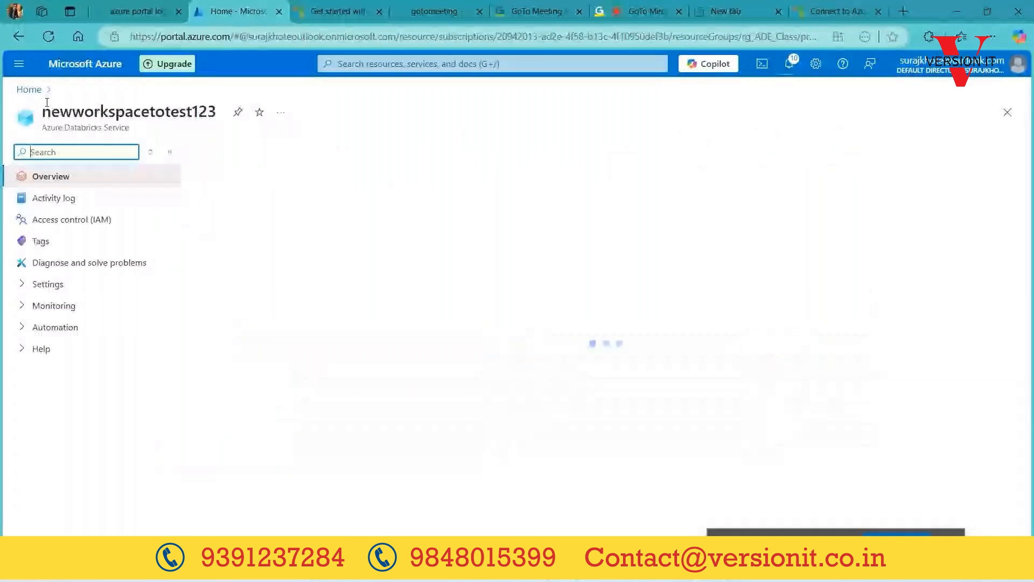
click(30, 90)
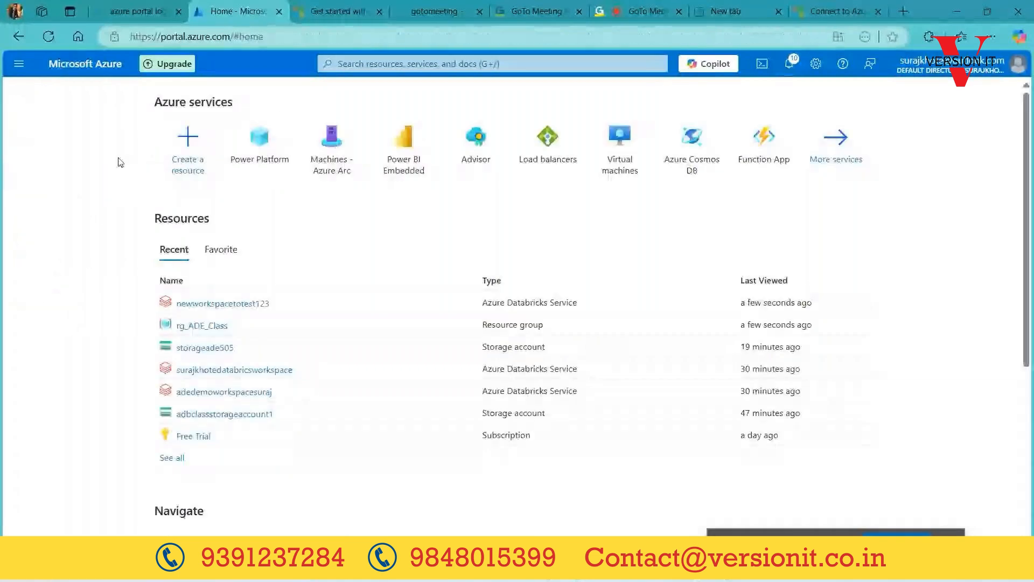
mouse_move(254, 312)
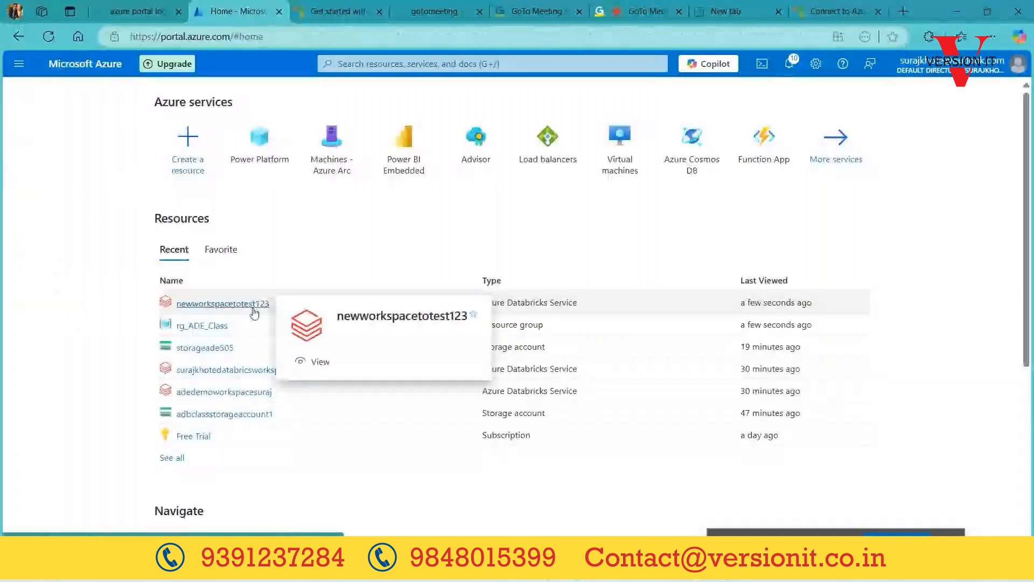
click(255, 313)
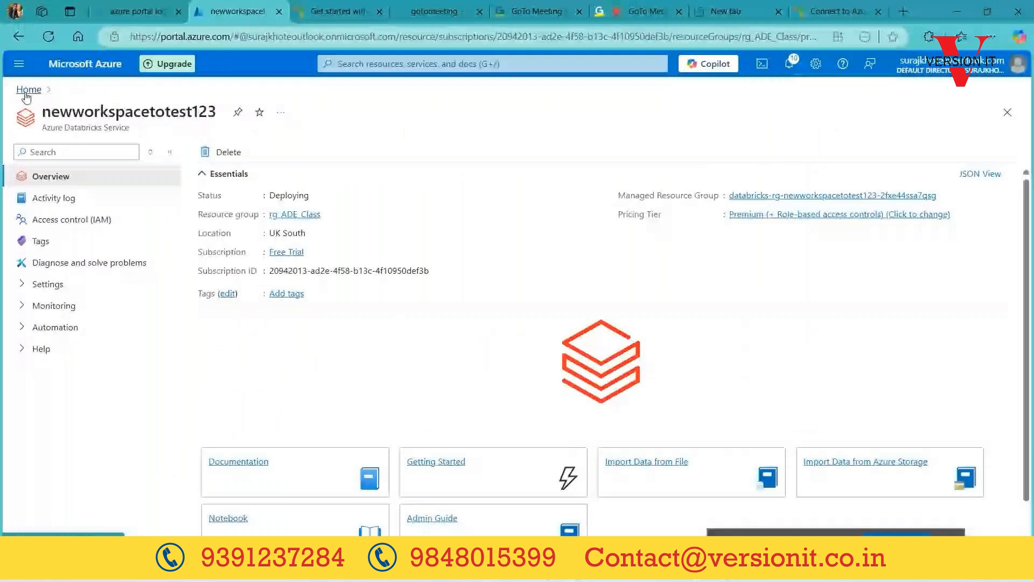
click(27, 90)
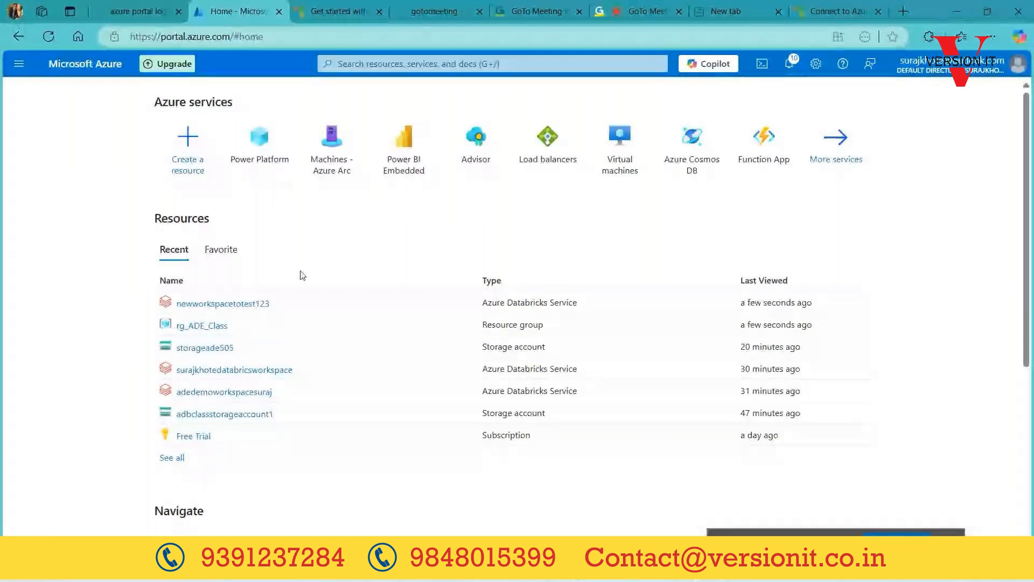
scroll(302, 276, down, 1)
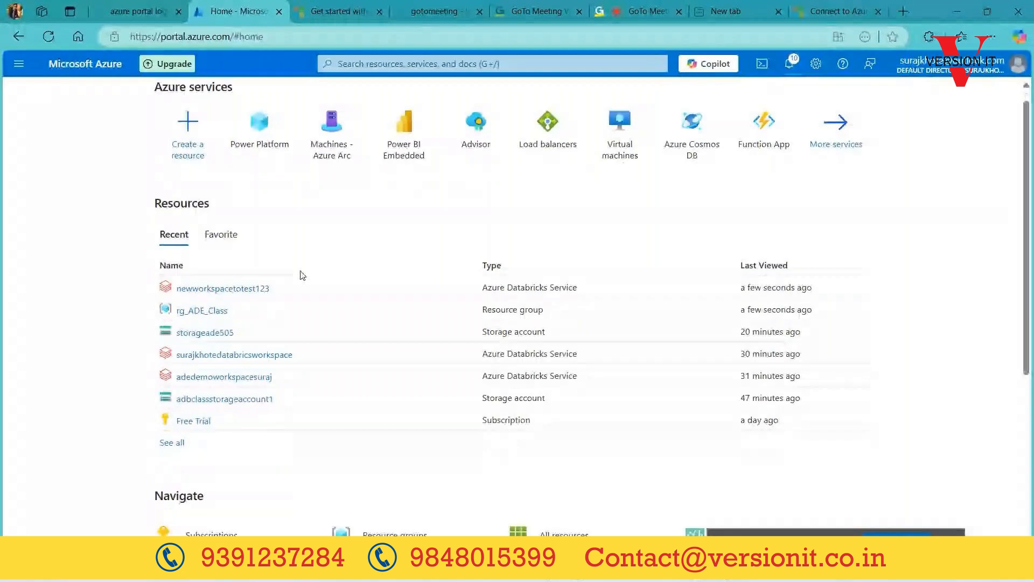
scroll(286, 285, up, 1)
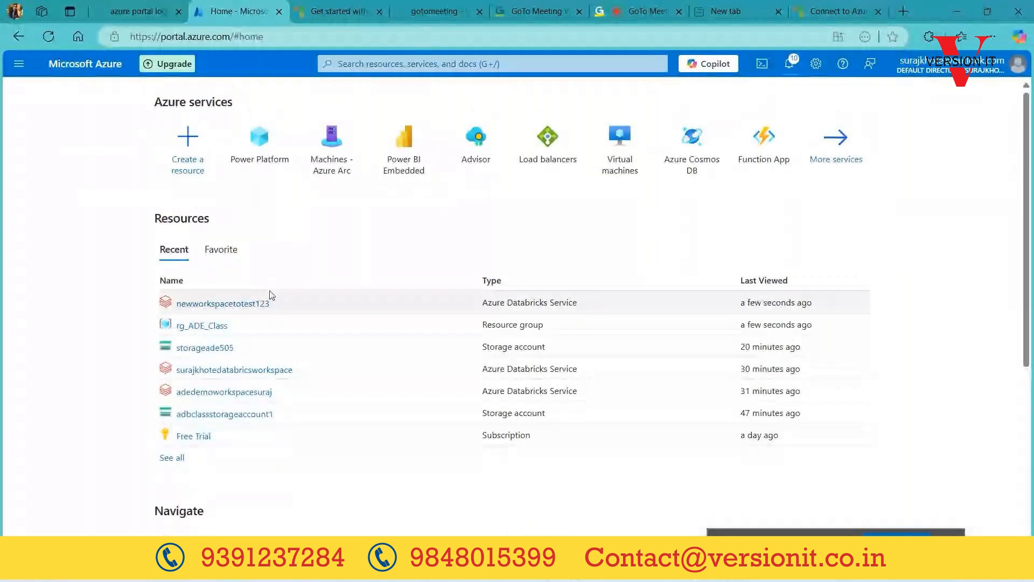
Reopen newworkspacetotest123, review its deployment progress in the portal notifications, and return to the home page
click(246, 308)
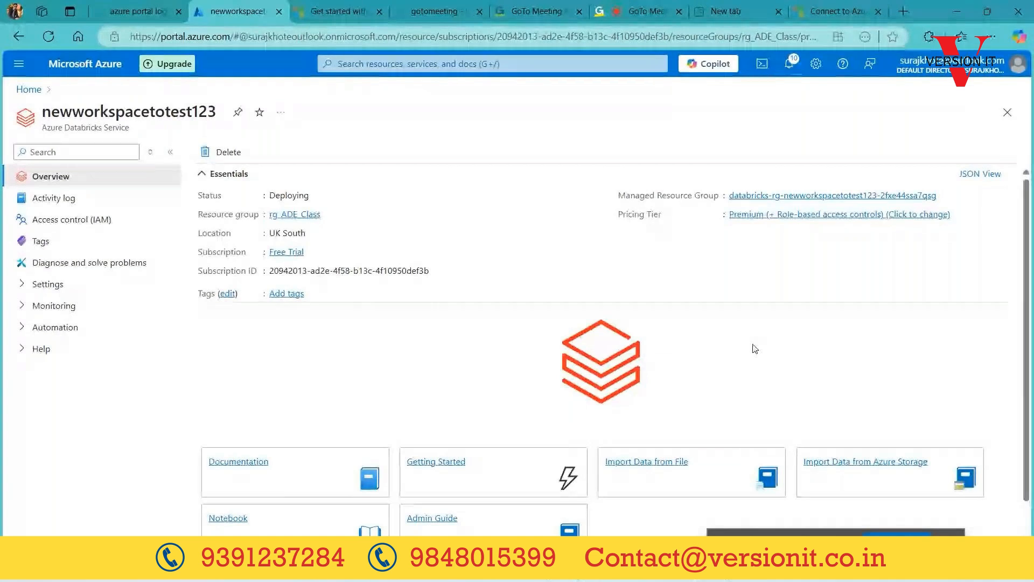
click(790, 65)
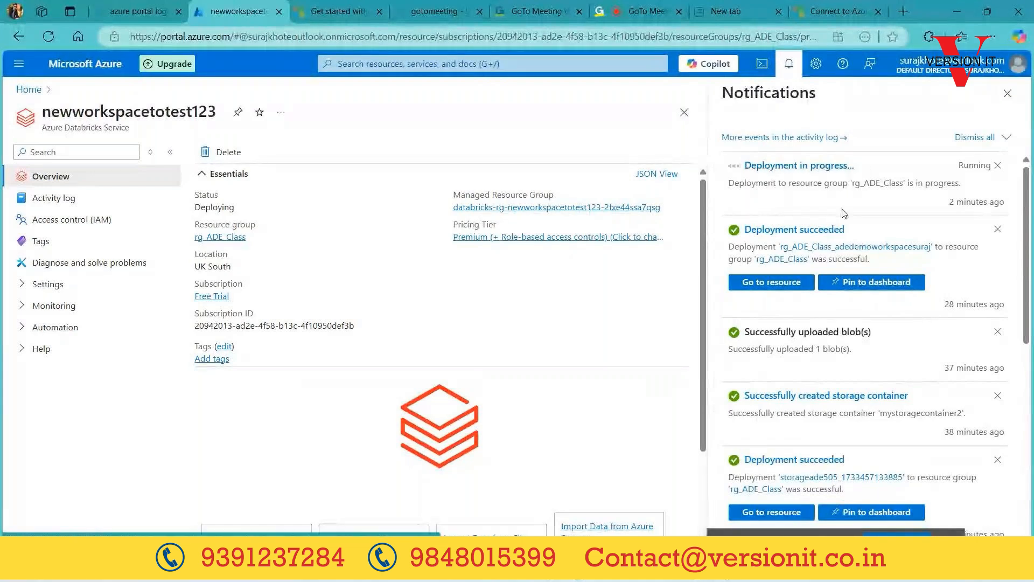
click(1007, 93)
click(31, 90)
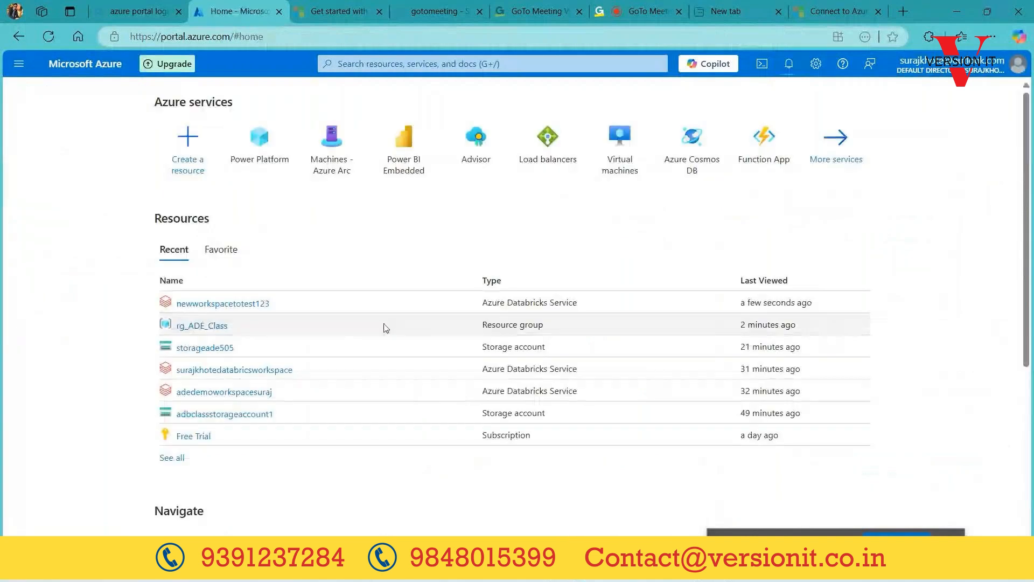
View the overview of the Databricks workspace listed below storageade505 in the recent resources, and return to the home page
mouse_move(219, 378)
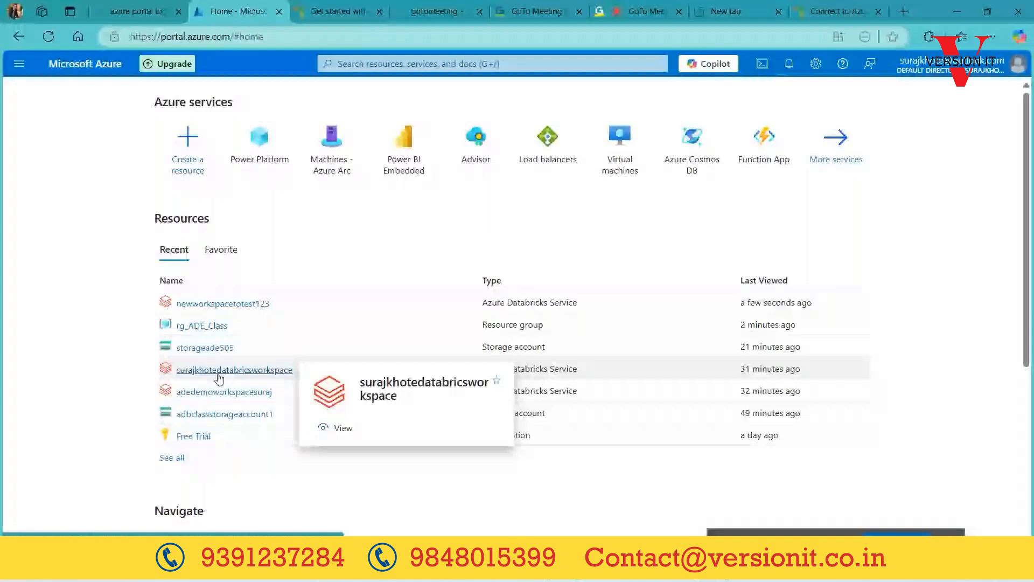
click(219, 370)
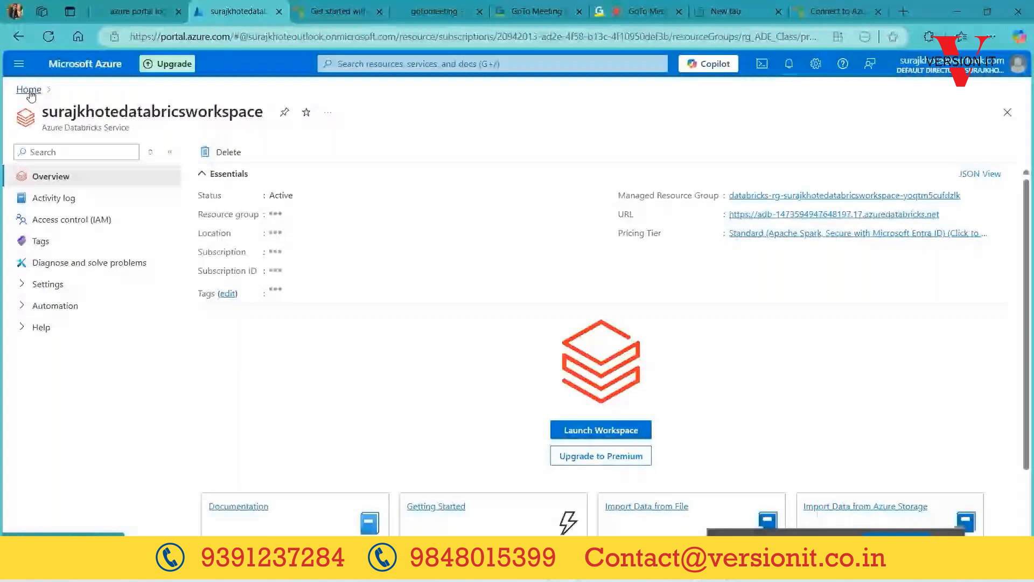
click(29, 90)
Search the portal for databricks and open the Azure Databricks workspace list, dismissing the notifications and the saved-view tip
click(395, 64)
text(data)
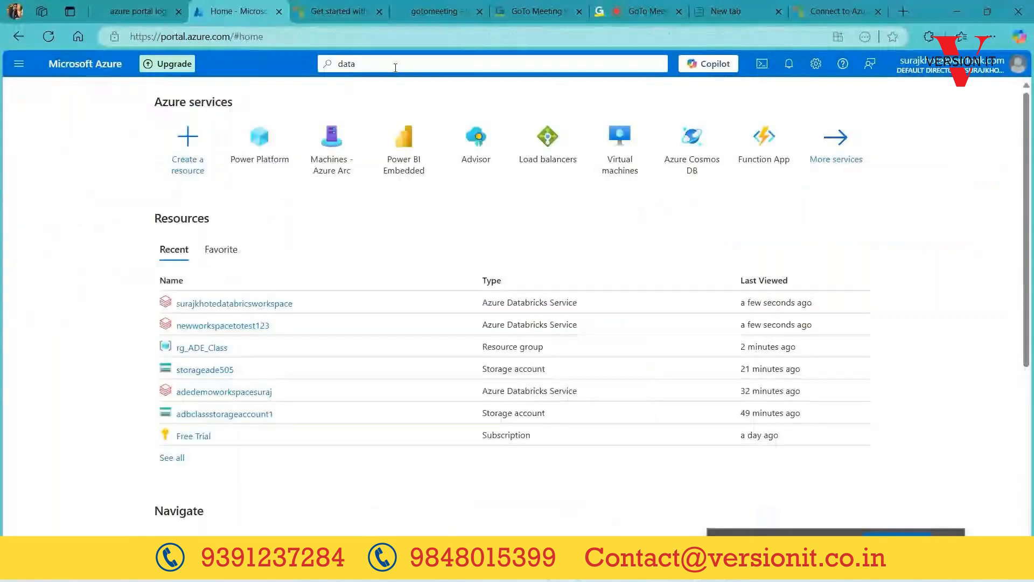
text(brick)
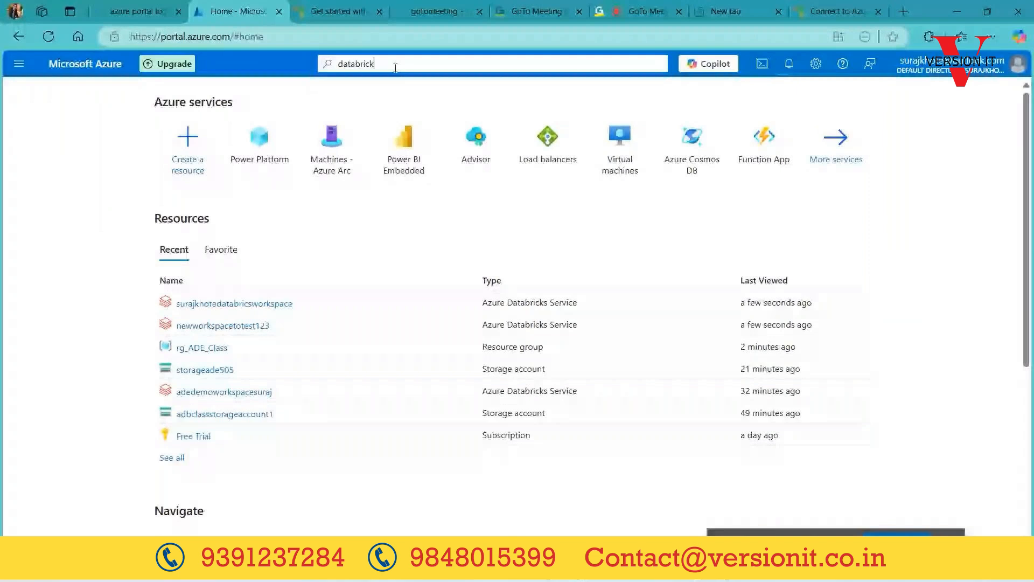
text(s)
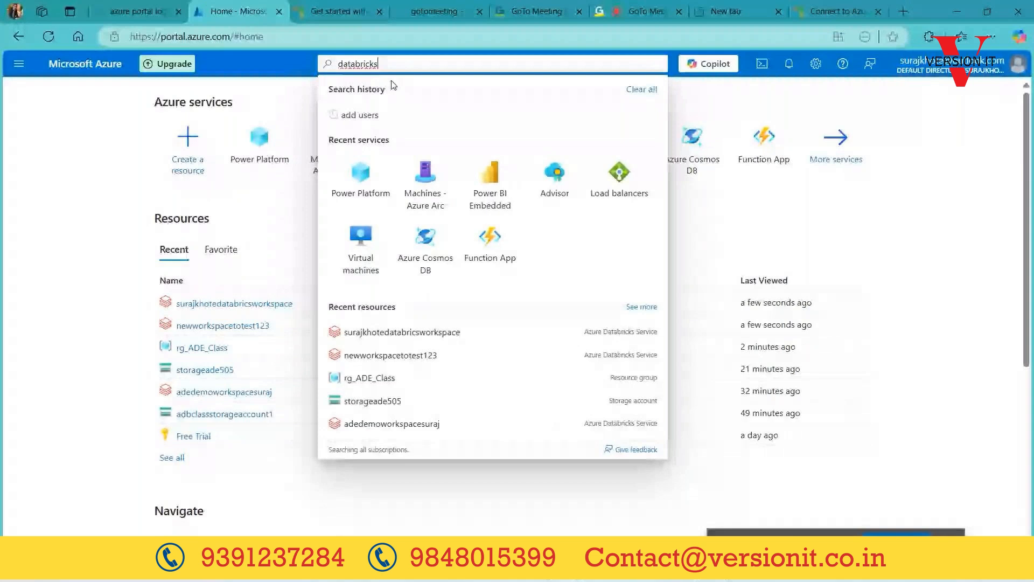
key(Down)
key(Return)
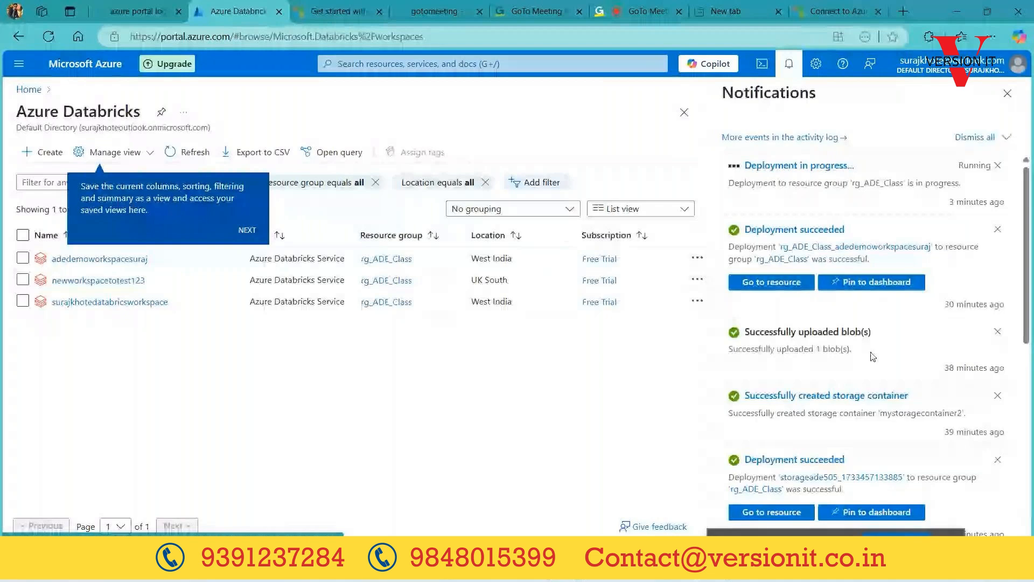
click(580, 398)
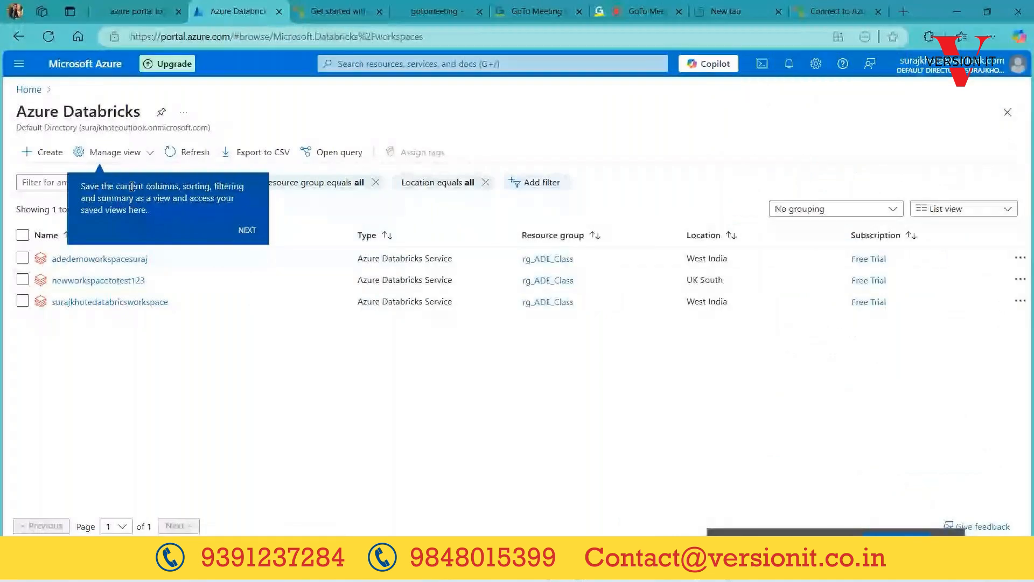
click(248, 231)
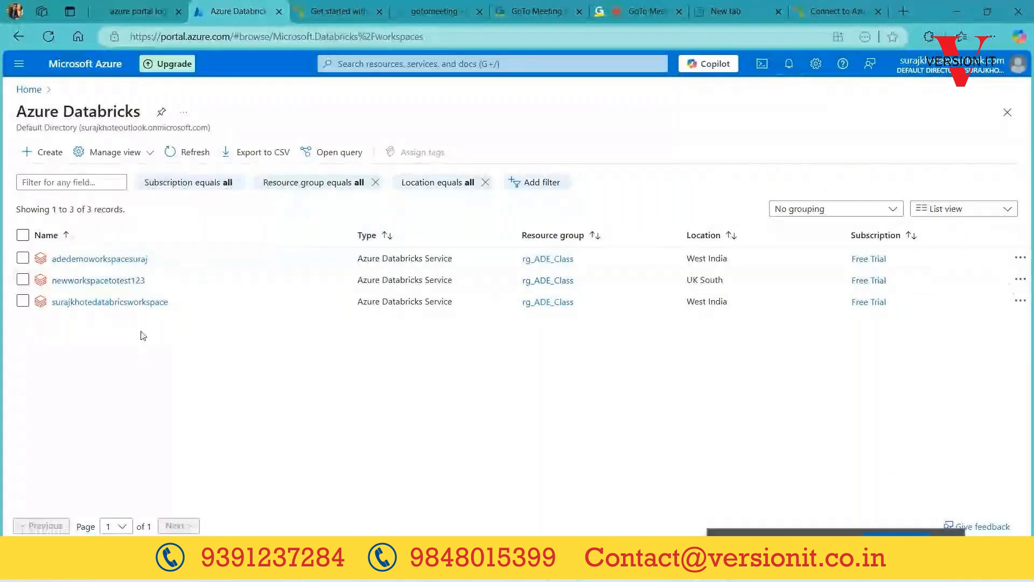
click(23, 301)
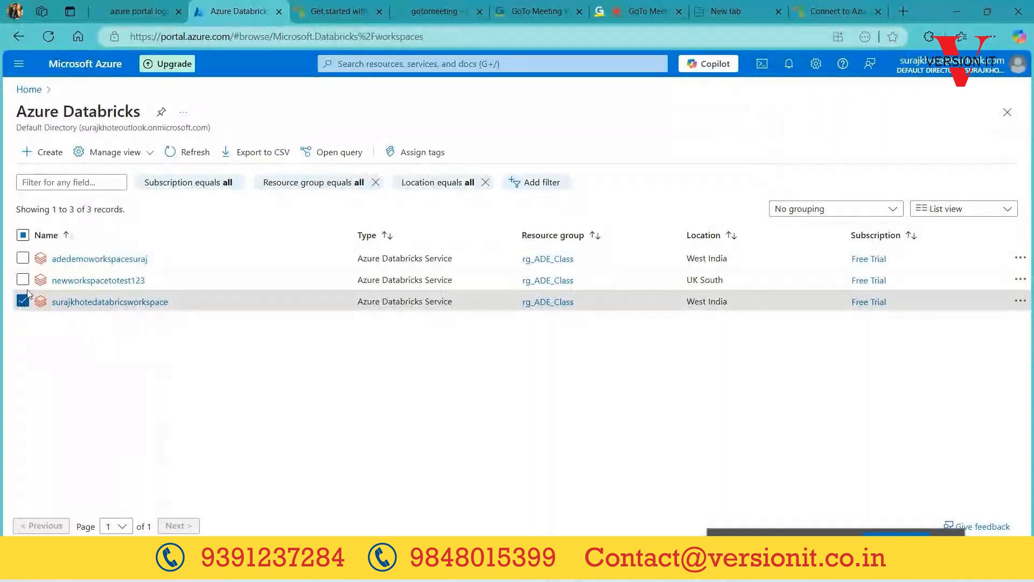
click(23, 259)
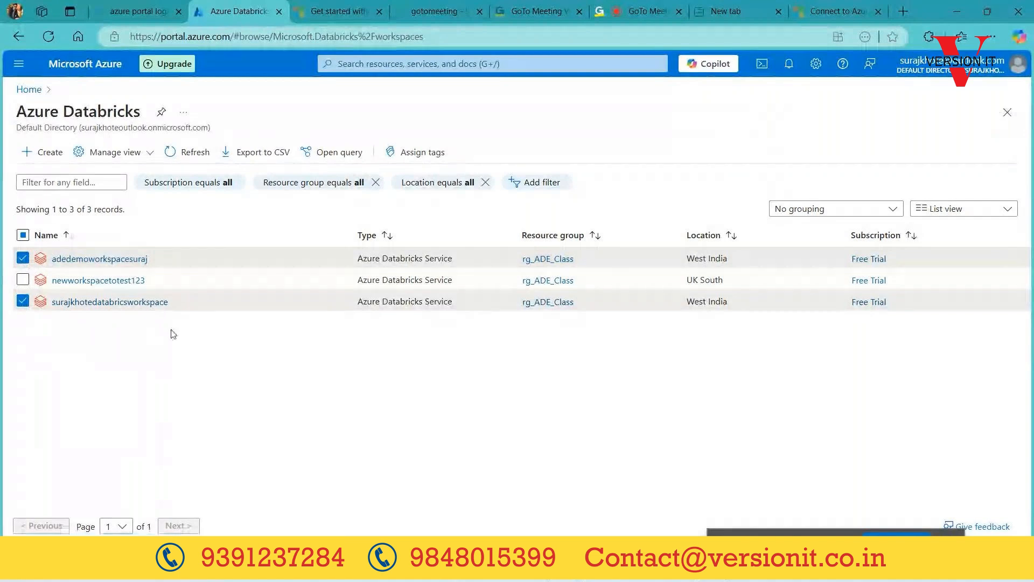
click(23, 258)
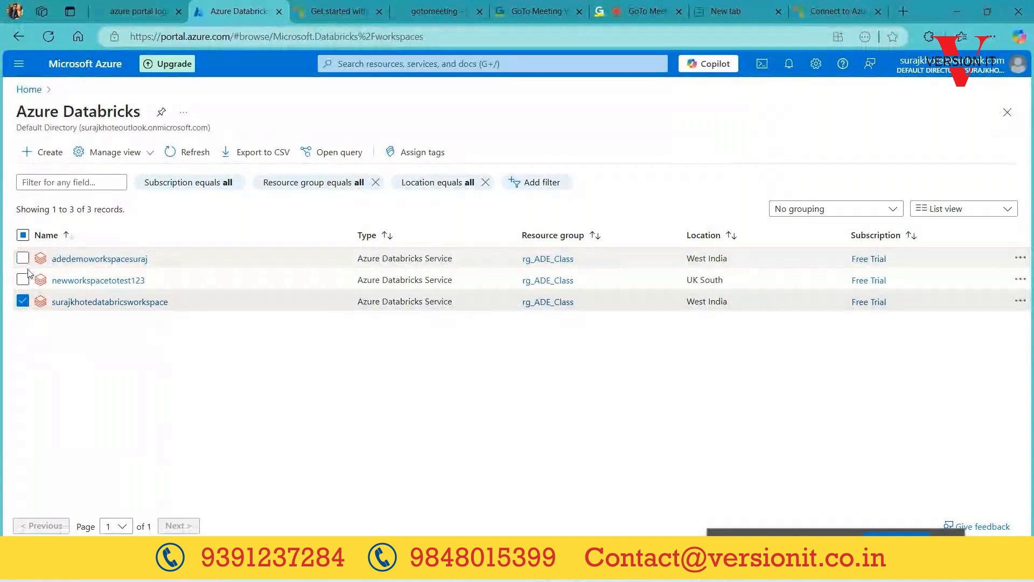
click(23, 300)
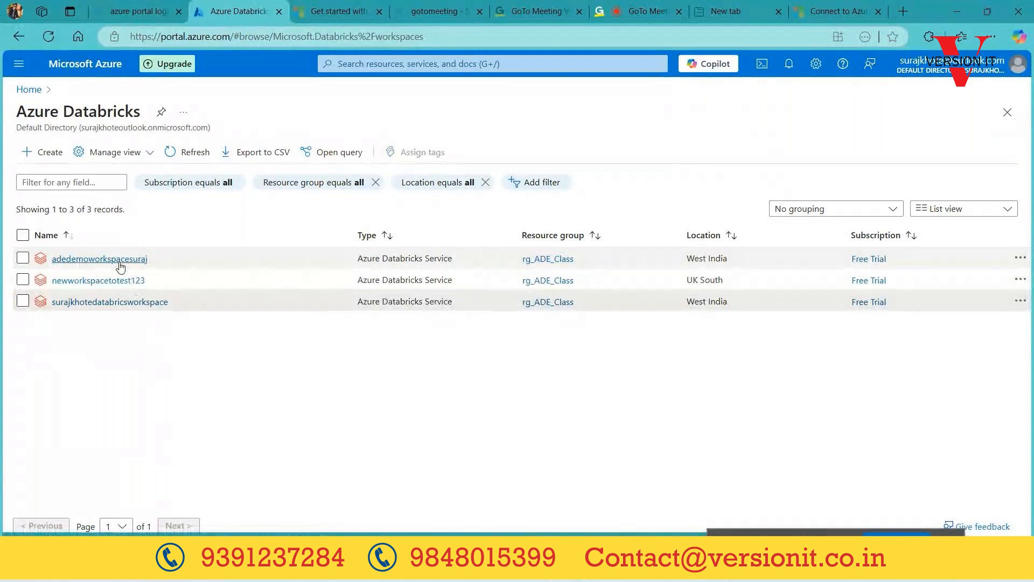
Delete the West India Databricks workspace listed directly below newworkspacetotest123, and return to the workspace list
click(113, 301)
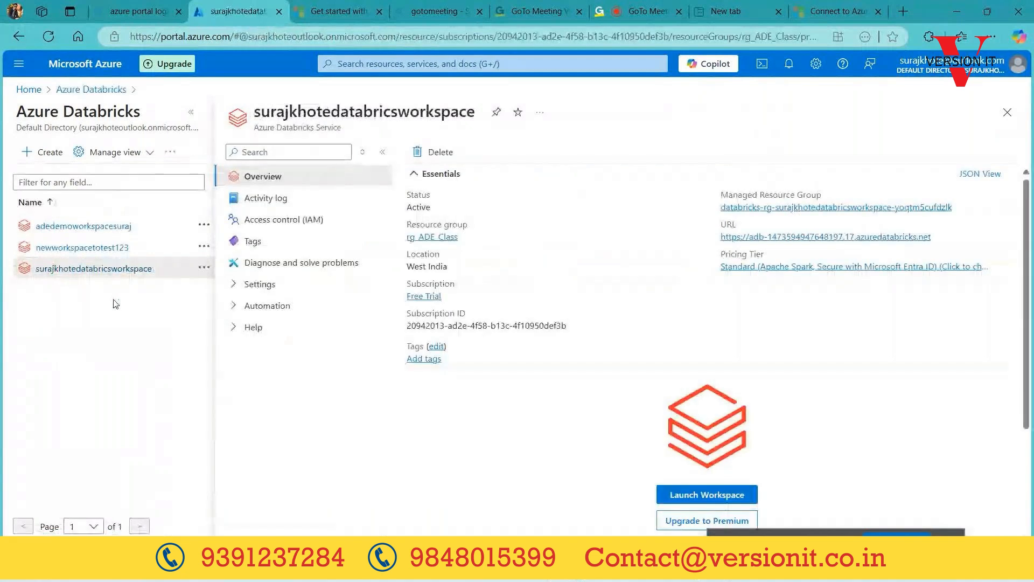
click(441, 153)
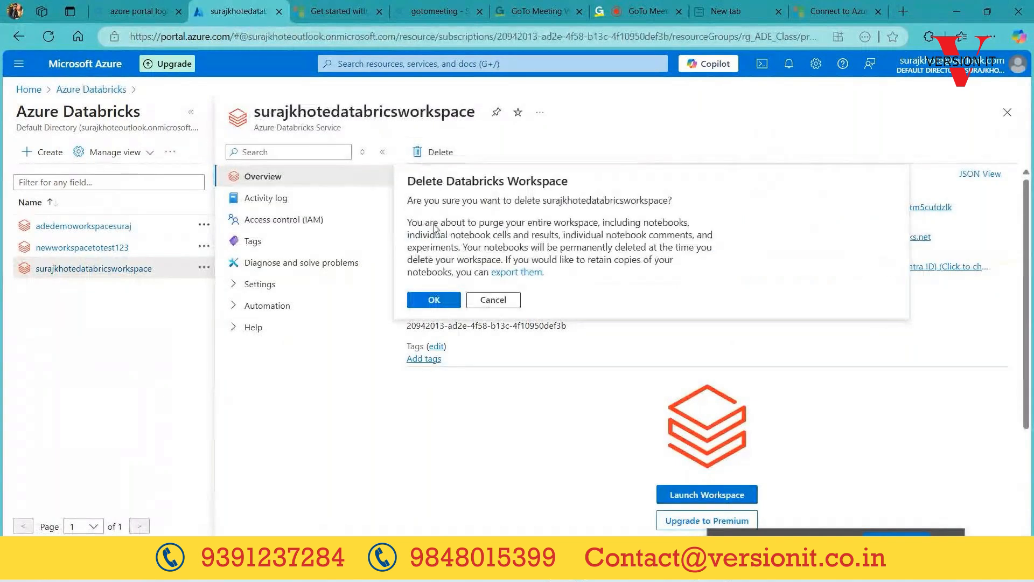
click(427, 307)
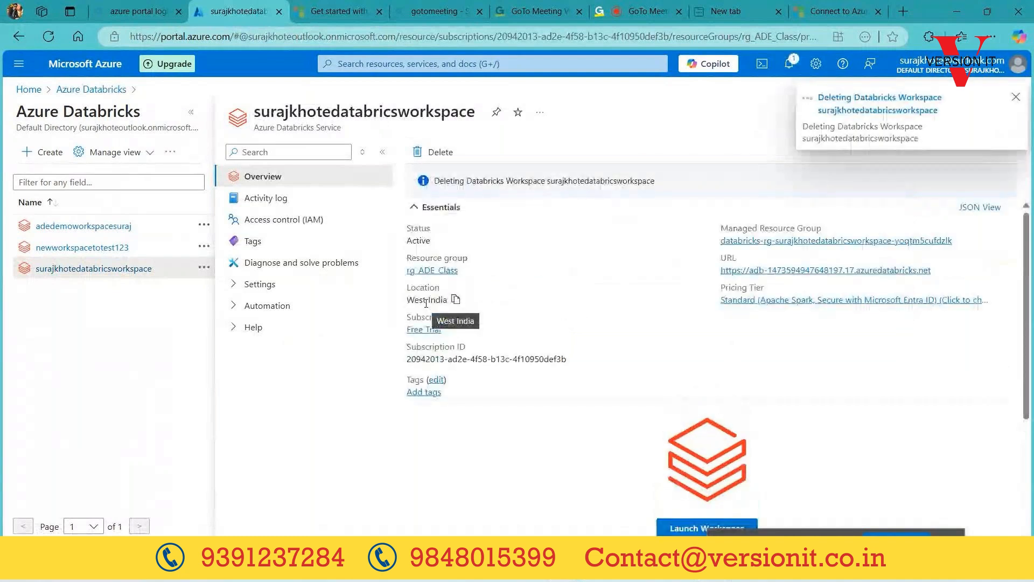
click(1016, 98)
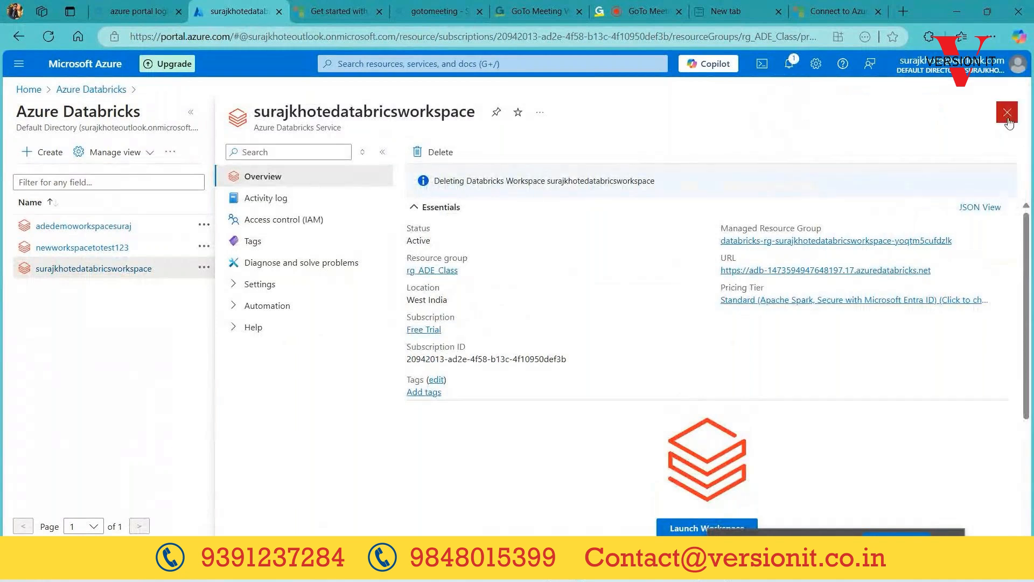
click(1007, 112)
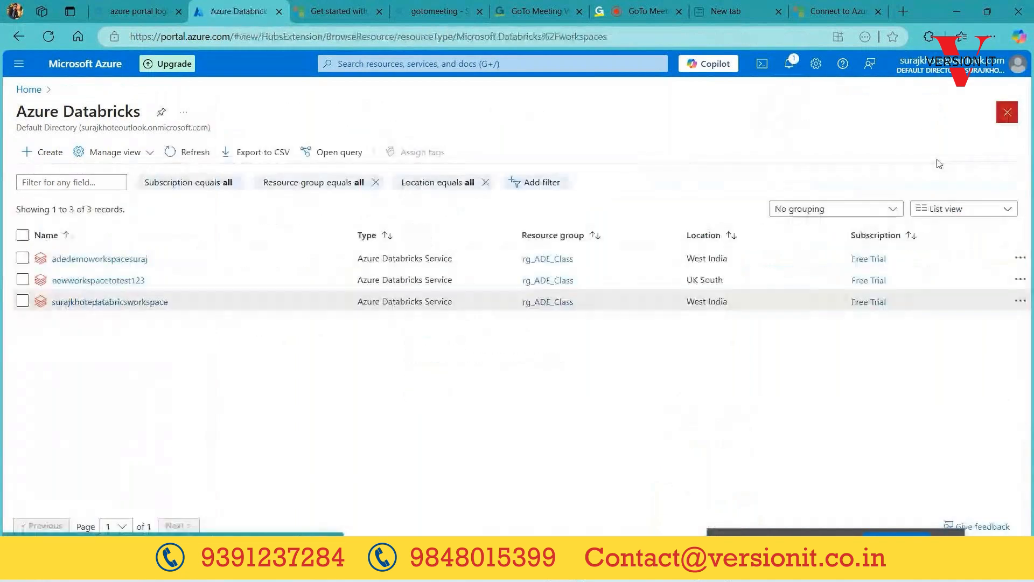
Delete the West India Databricks workspace listed directly above newworkspacetotest123, and return to the workspace list
click(74, 260)
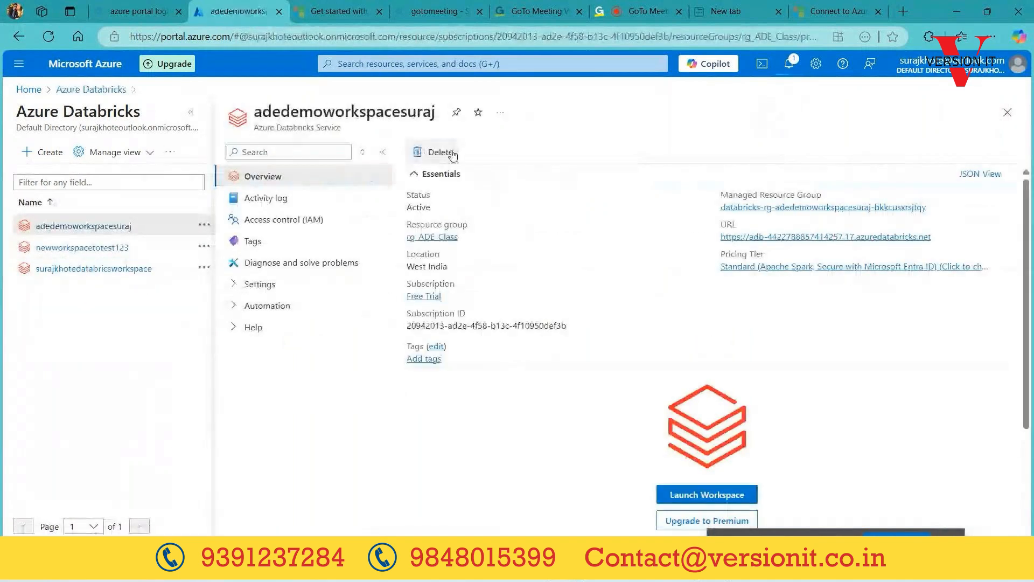
click(441, 152)
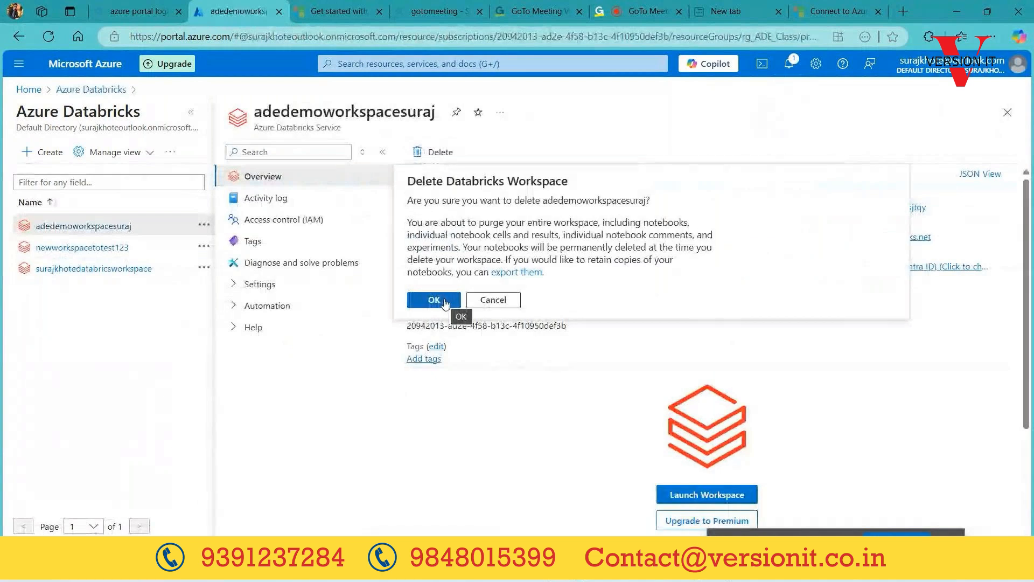
click(444, 302)
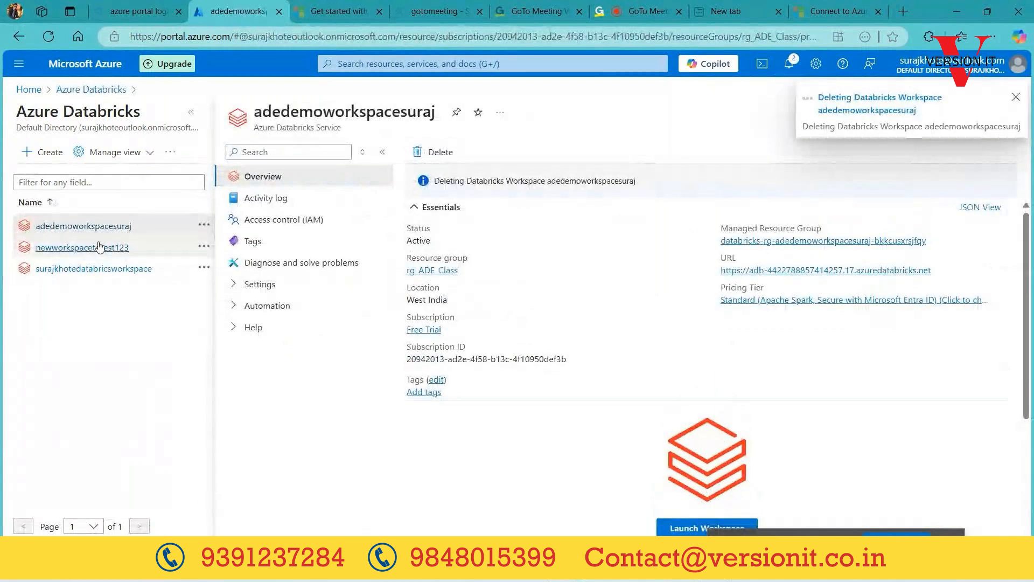
click(1016, 102)
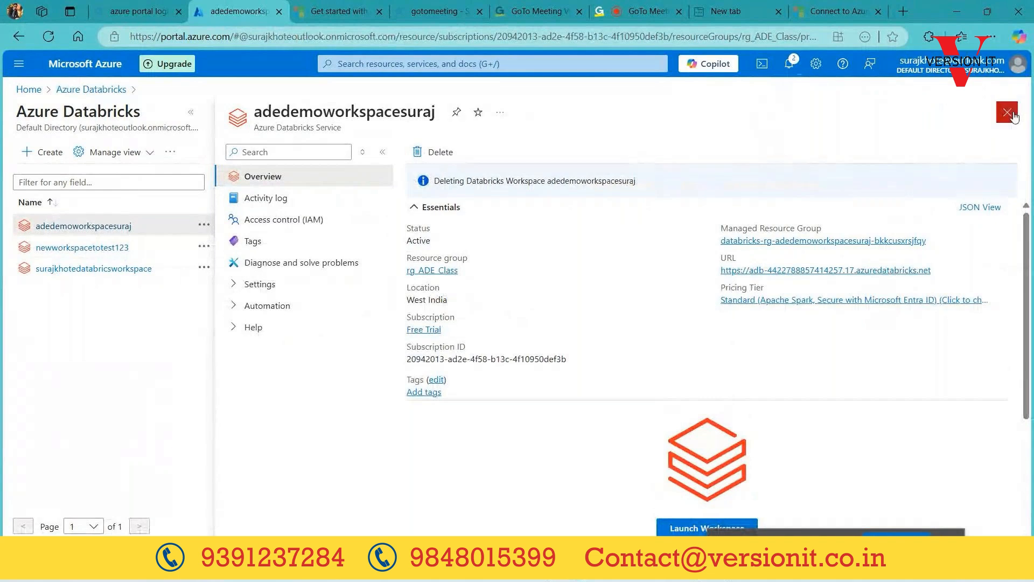
click(1007, 112)
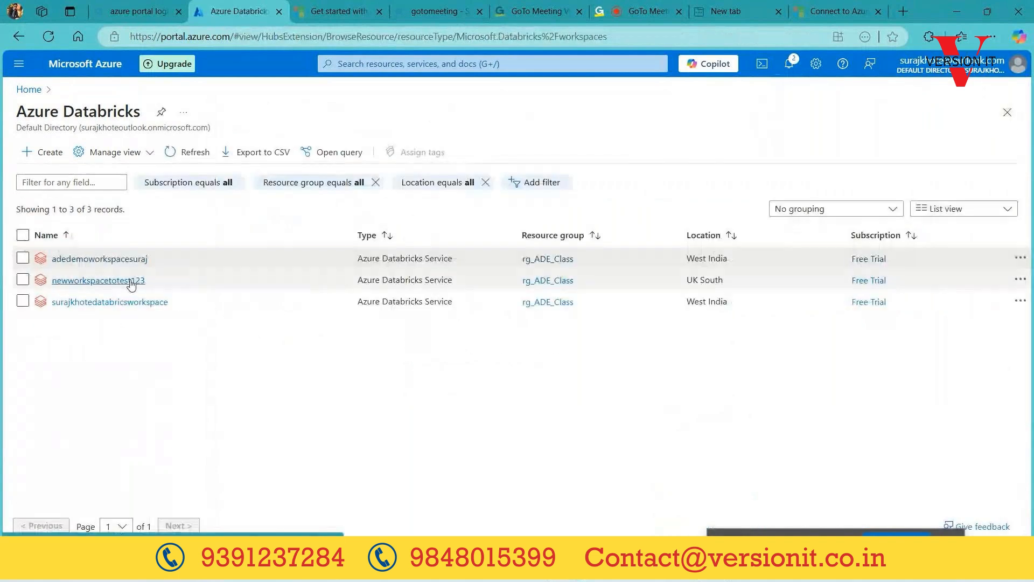
Open the newworkspacetotest123 workspace from the Azure Databricks list
click(131, 282)
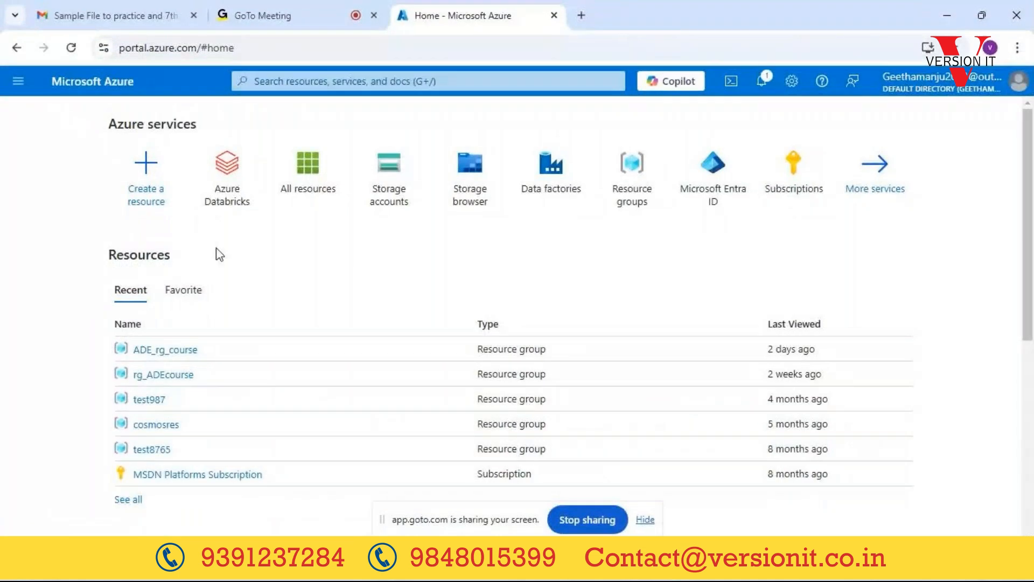
Look over all resources in the second Azure account, and return to its portal home page
click(317, 189)
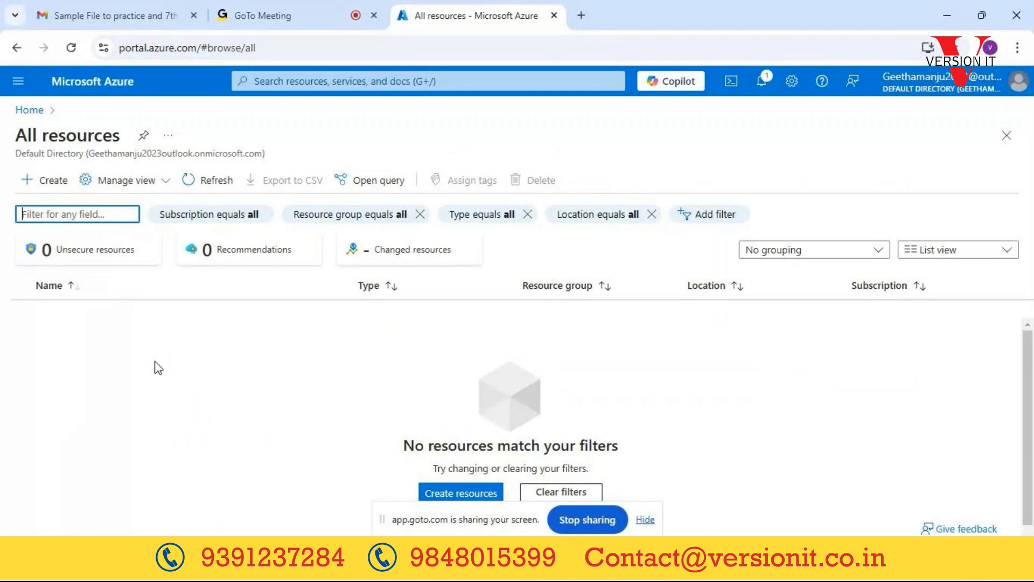
click(34, 110)
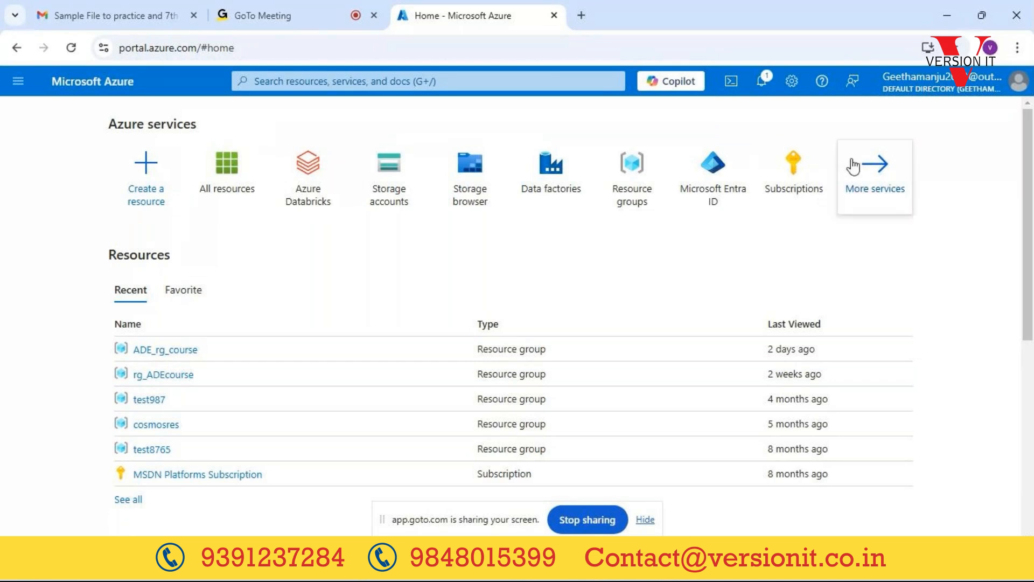
Find Azure Databricks among all Azure services and start creating a new workspace
click(880, 172)
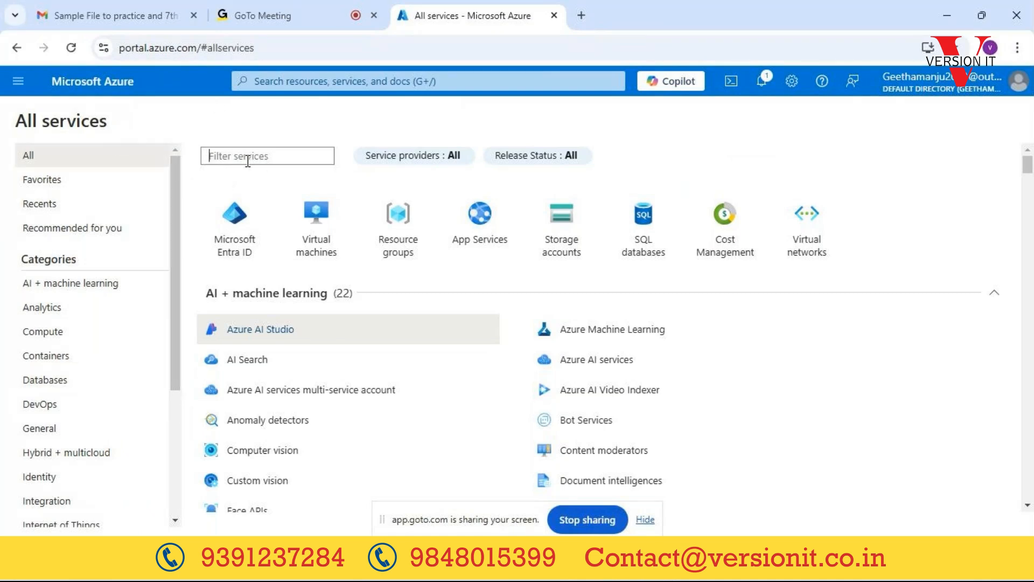
text(da)
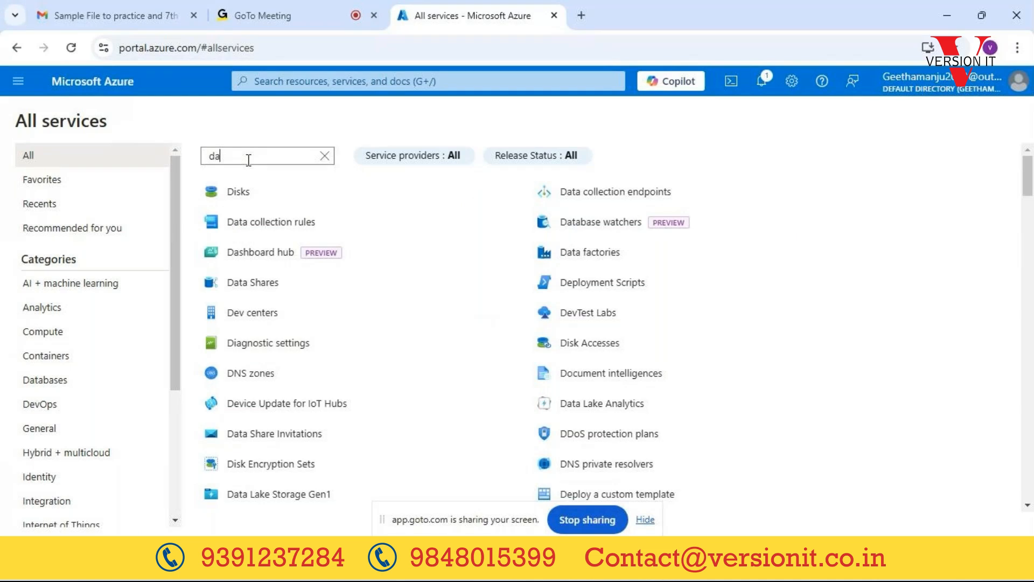
text(tabr)
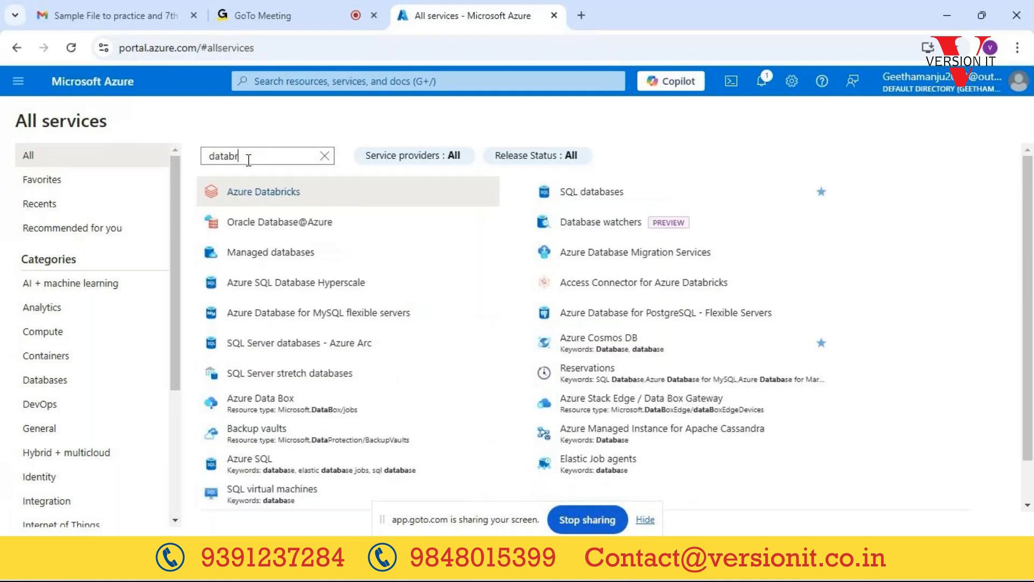
click(245, 192)
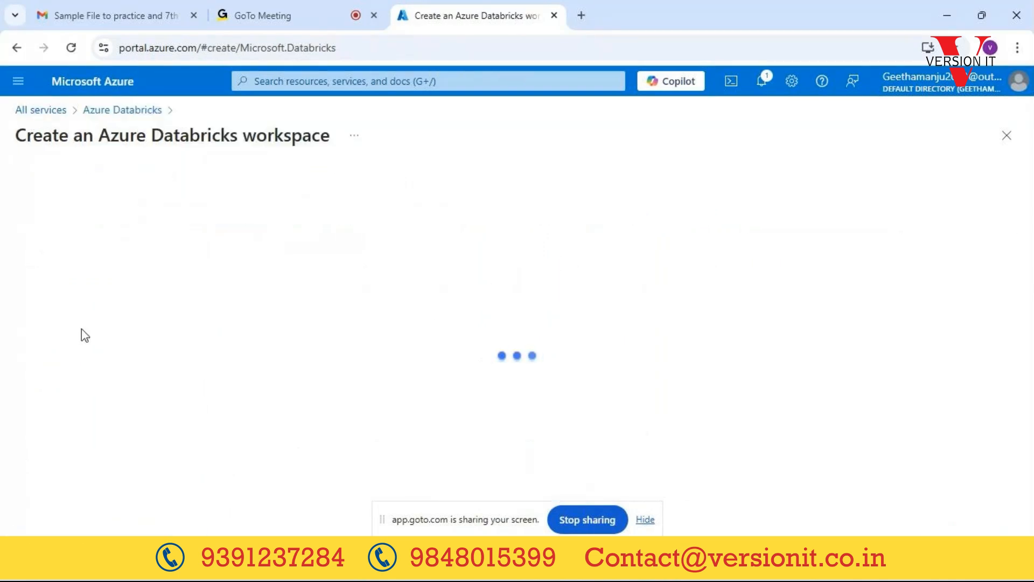
Assign the ADE_rg_course resource group and name the Databricks workspace fhfhfhfhfhhfh123
click(268, 339)
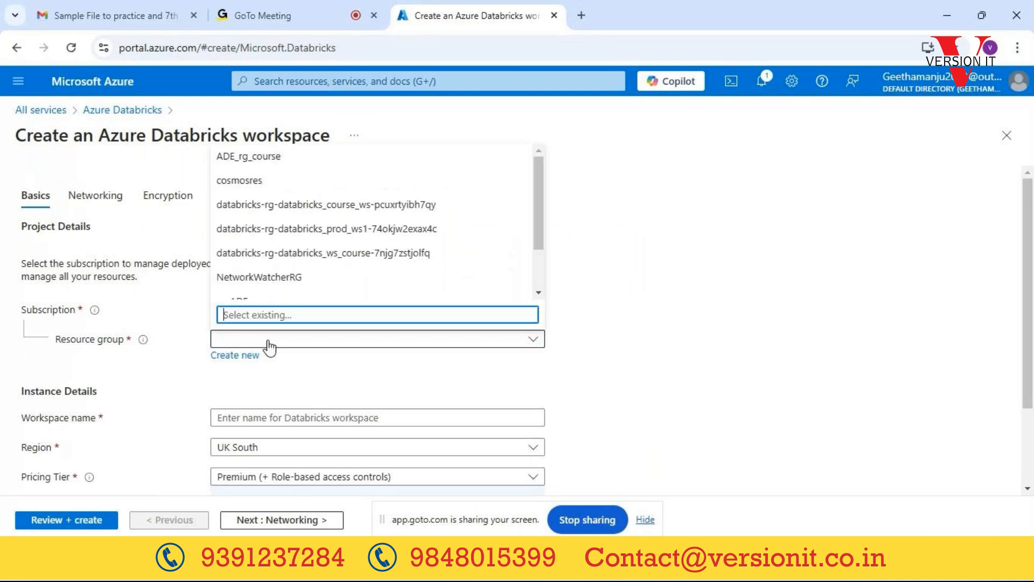
click(264, 157)
click(307, 416)
text(f)
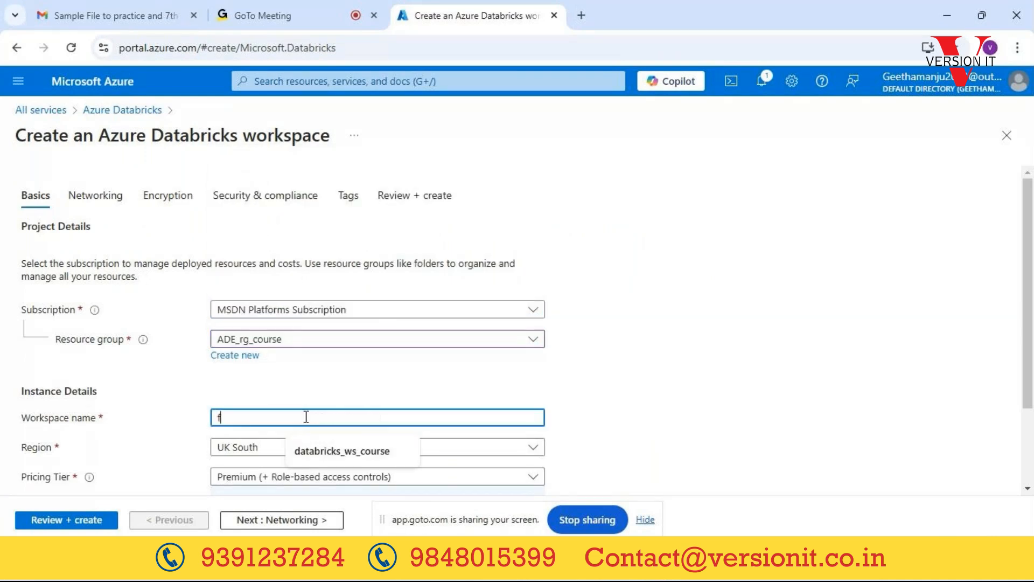
text(hfhfhfhfhhfh123)
scroll(340, 461, down, 1)
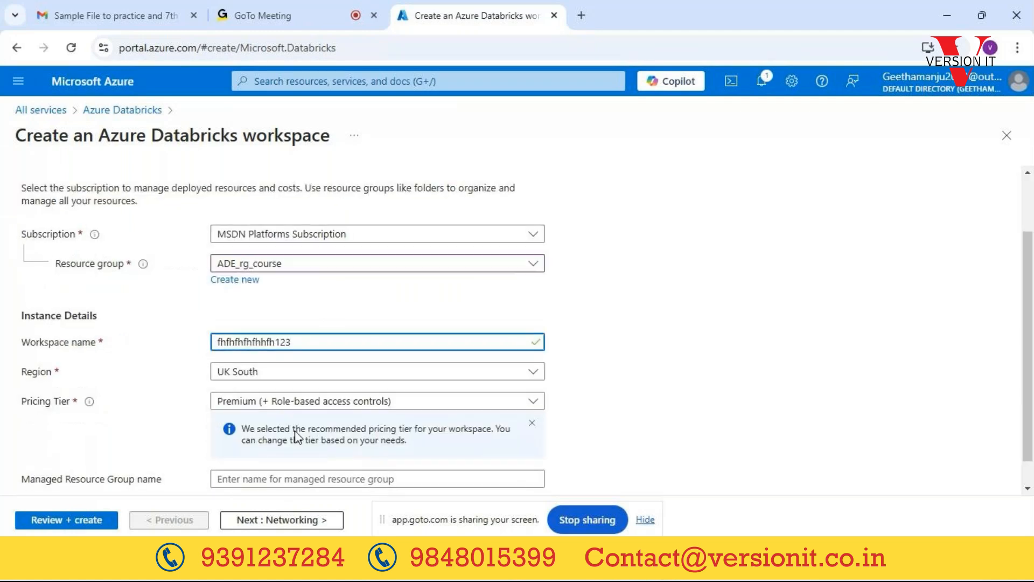
Try to review the workspace with default networking, encryption and security and no tags, and return to all services
click(277, 519)
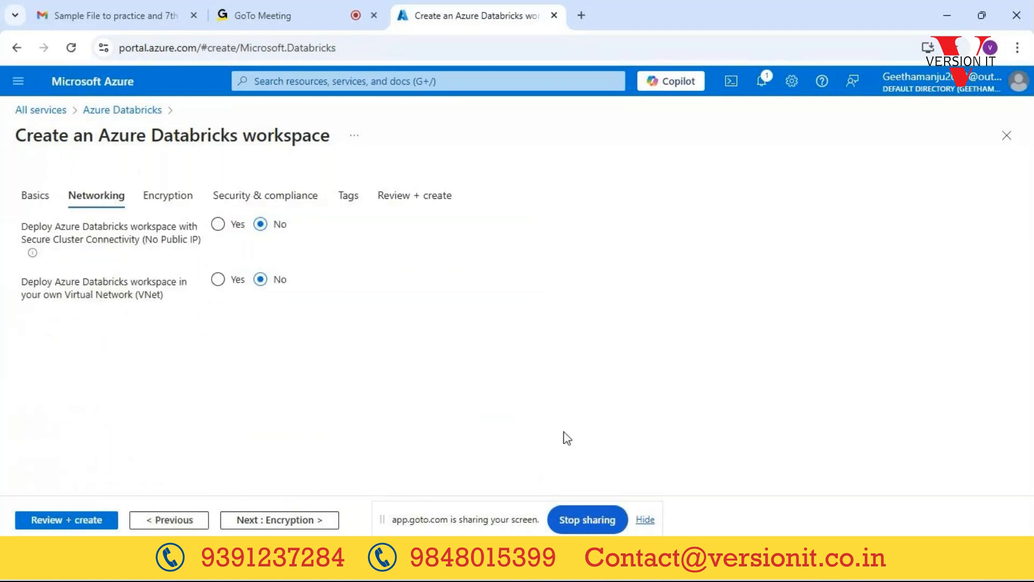
click(280, 520)
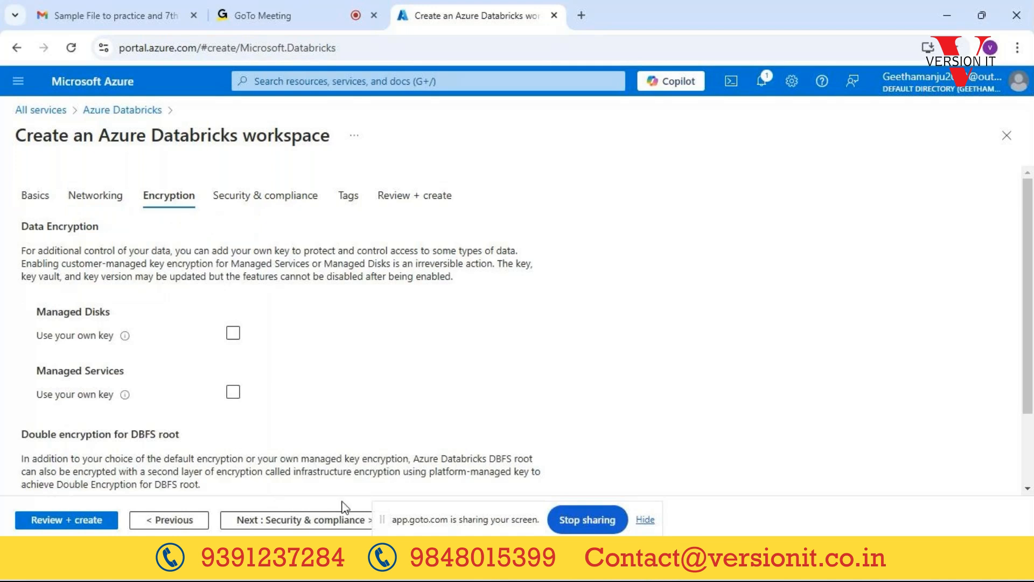
click(301, 519)
click(266, 520)
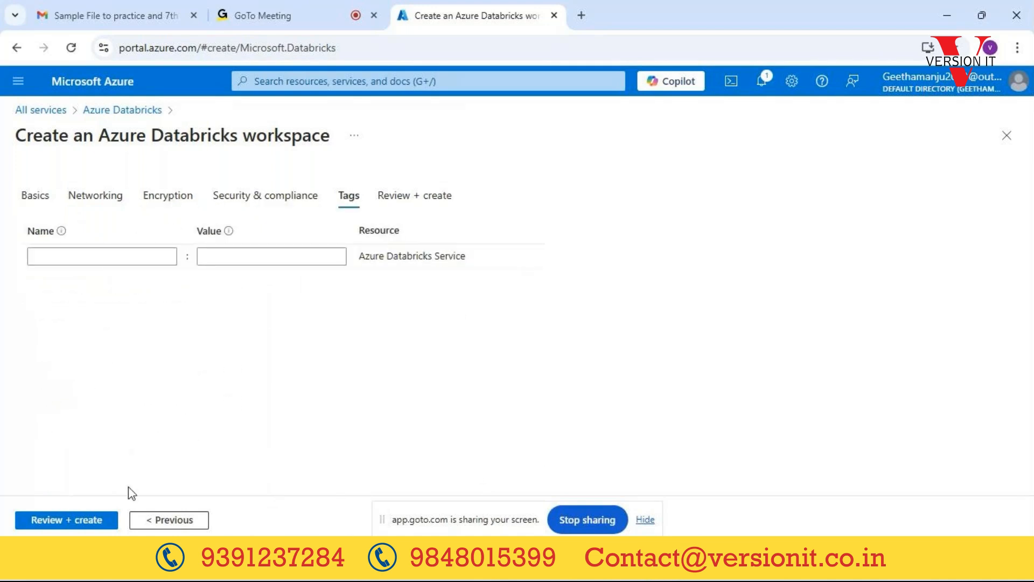
click(56, 518)
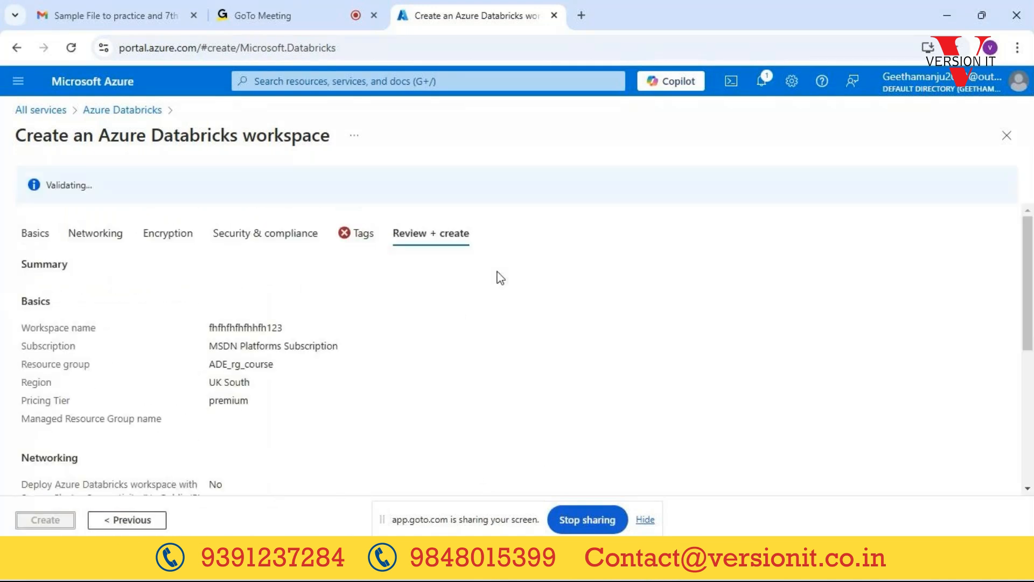
click(27, 111)
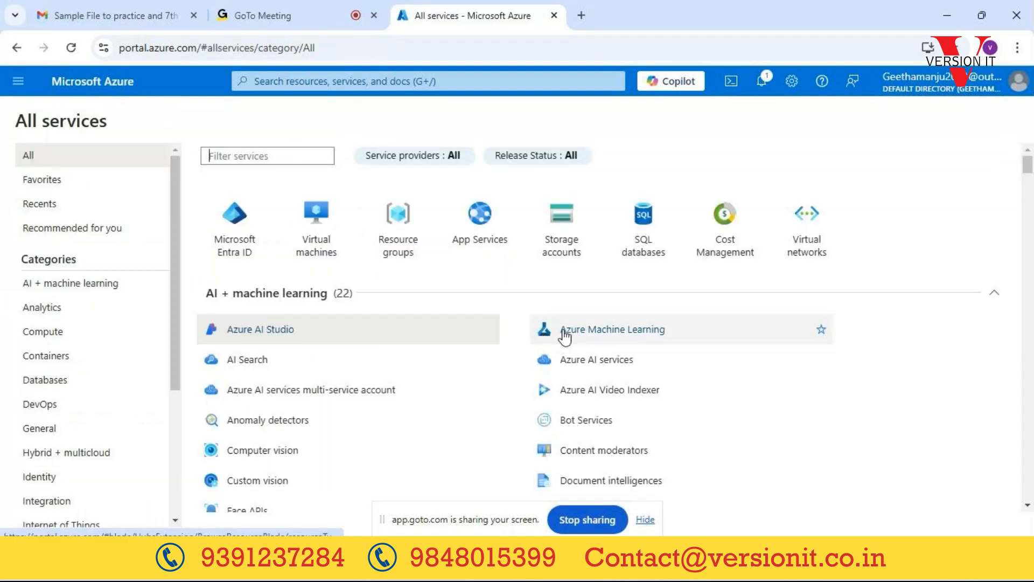
Look over the Containers and Databases service categories, and check the portal notifications
click(48, 355)
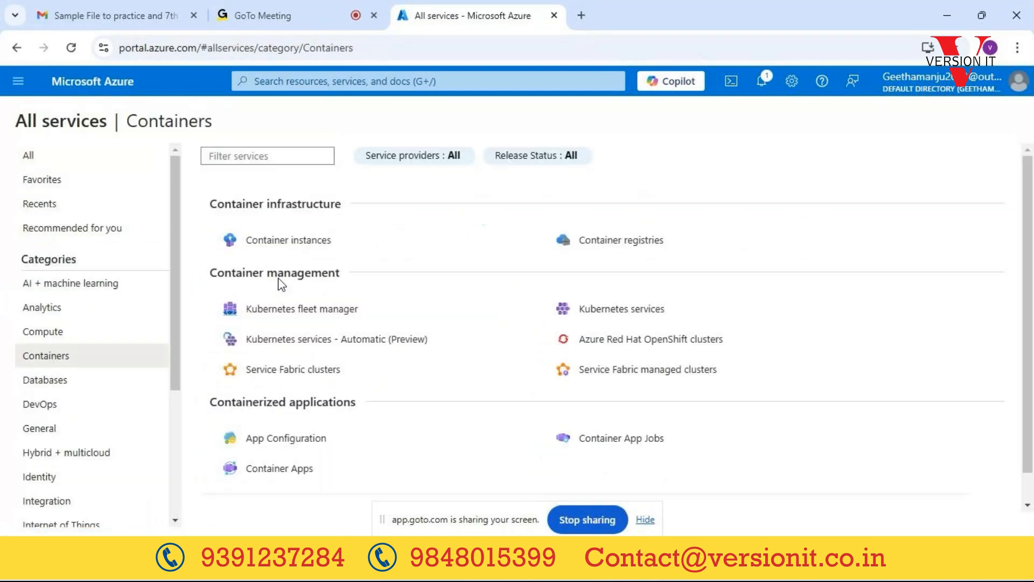
click(64, 382)
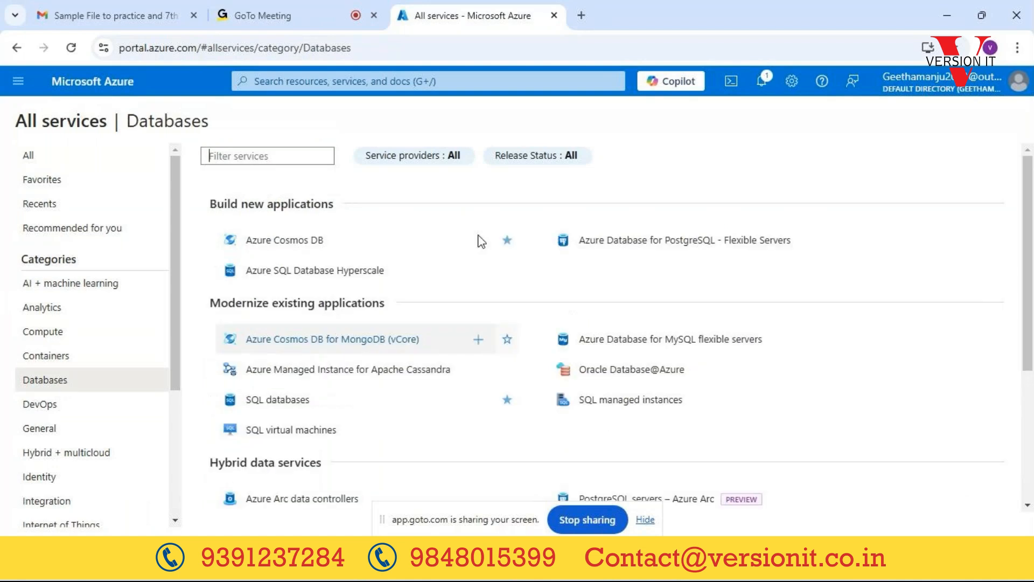
click(17, 48)
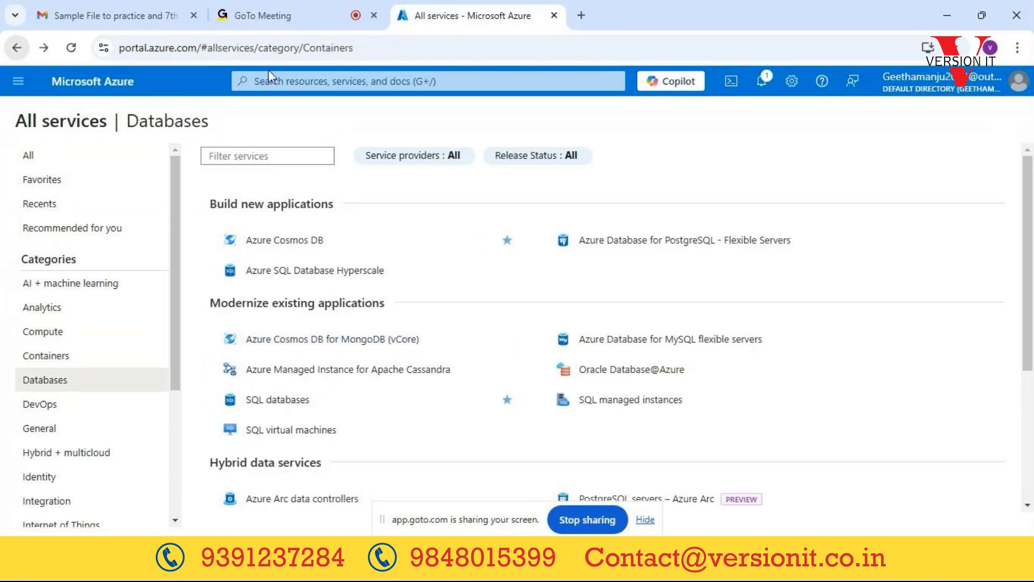
click(761, 83)
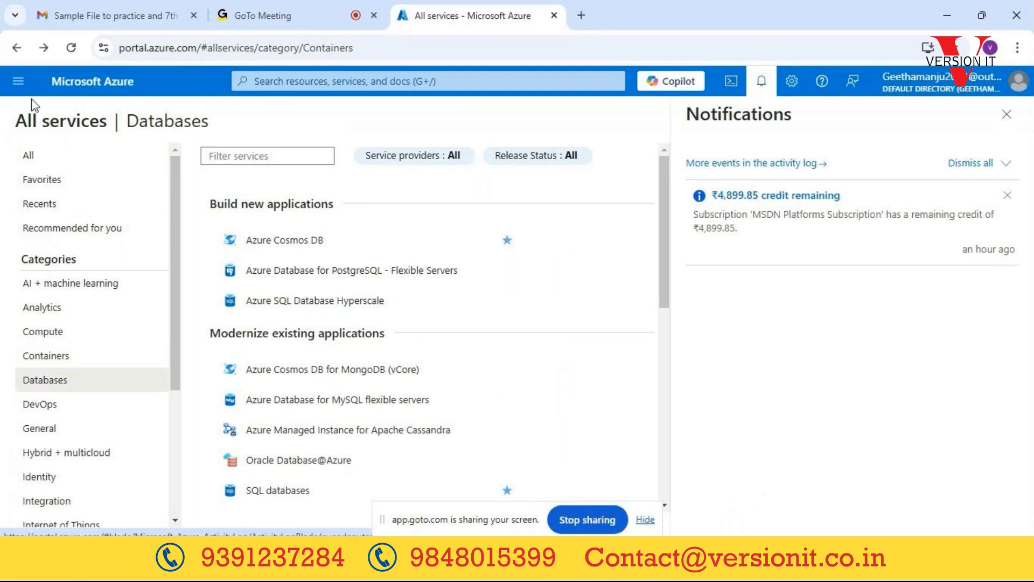
click(1007, 116)
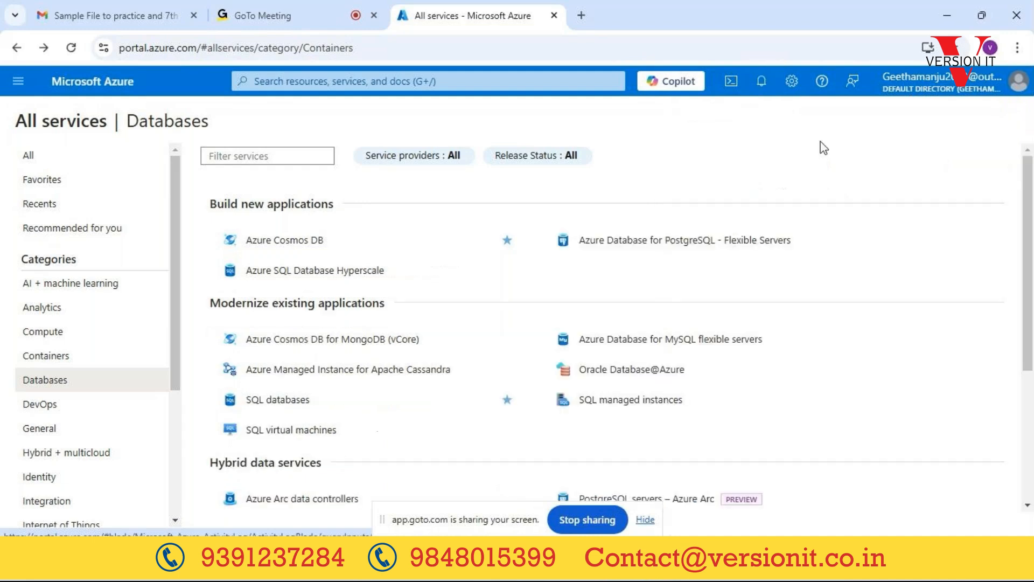
Start a new Azure Databricks workspace in the ADE_rg_course resource group and name it dhfhfhfhf
click(19, 82)
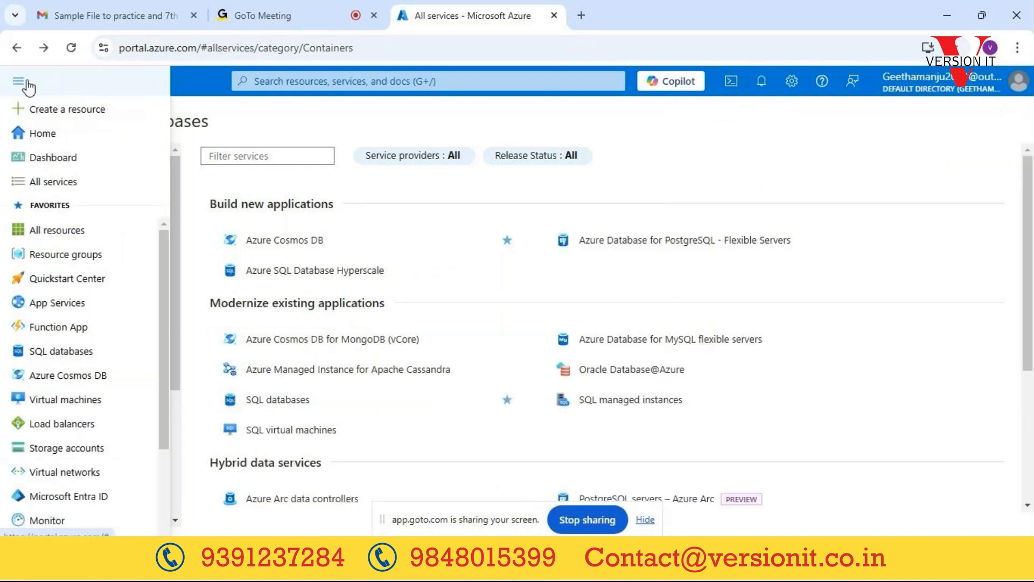
click(46, 141)
click(253, 208)
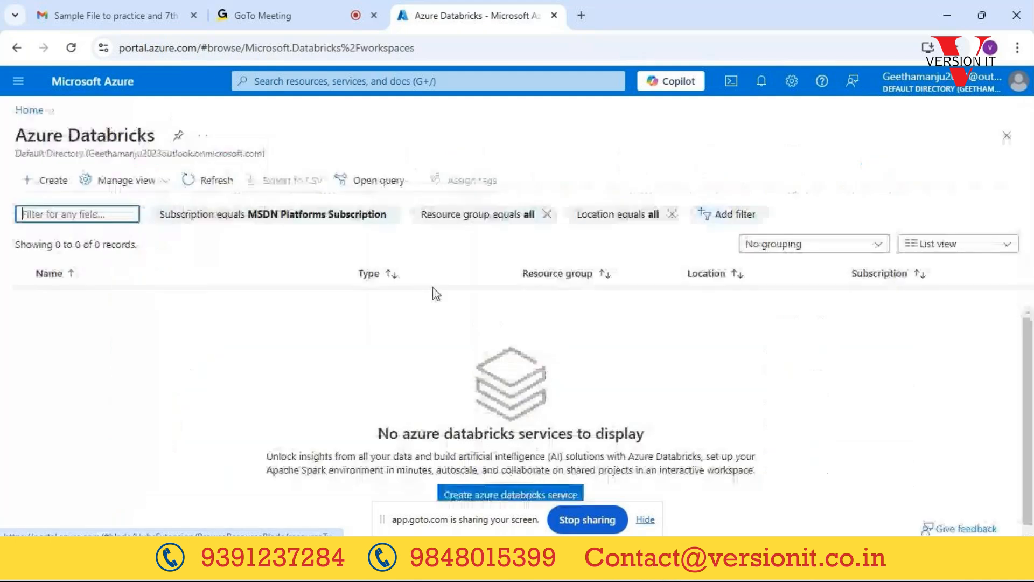
click(49, 181)
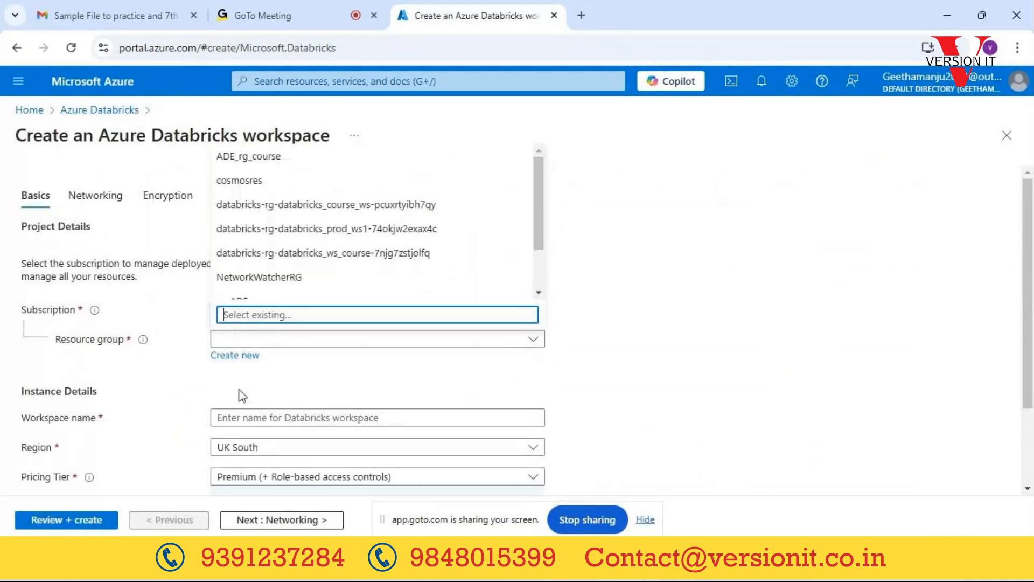
click(273, 158)
scroll(297, 339, down, 2)
click(284, 312)
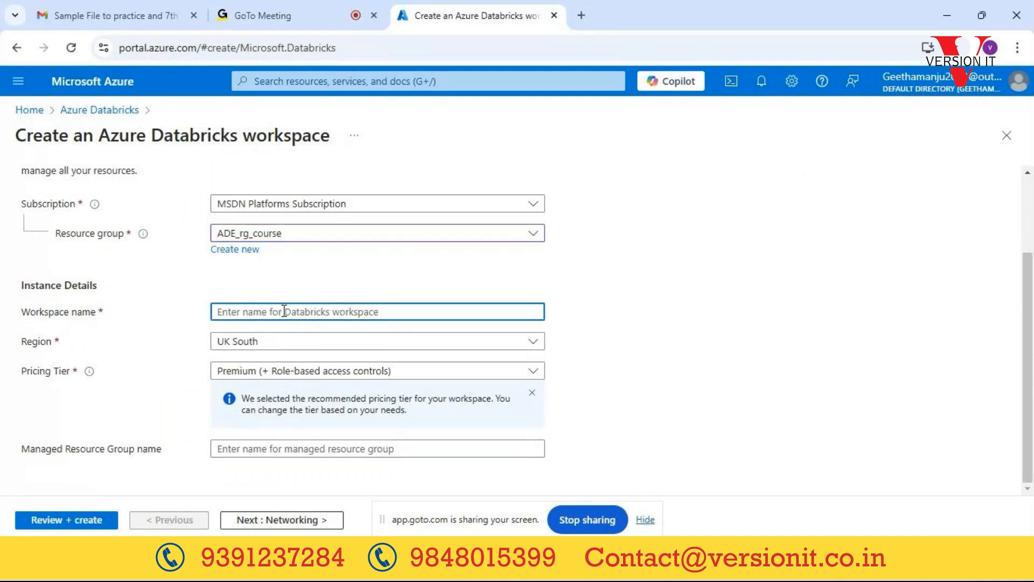
text(dhfhfhfhf)
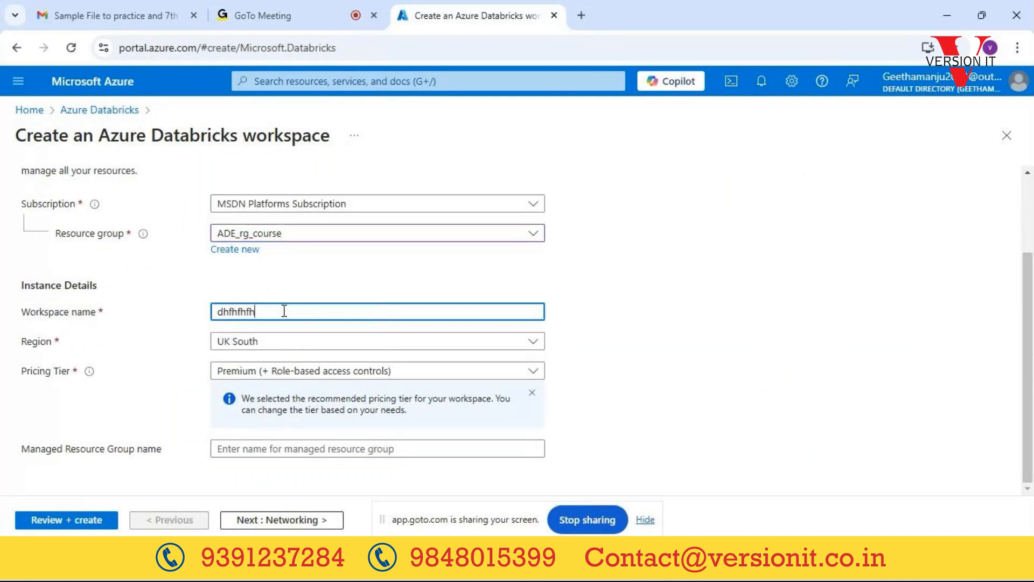
Keep the default networking and encryption settings, review the configuration and create the Databricks workspace
click(254, 519)
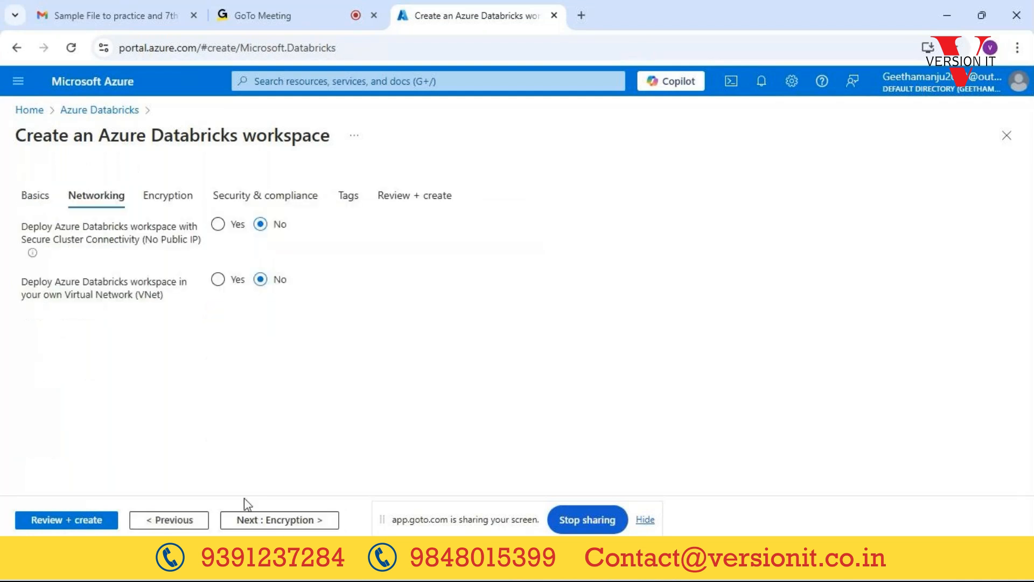
click(287, 522)
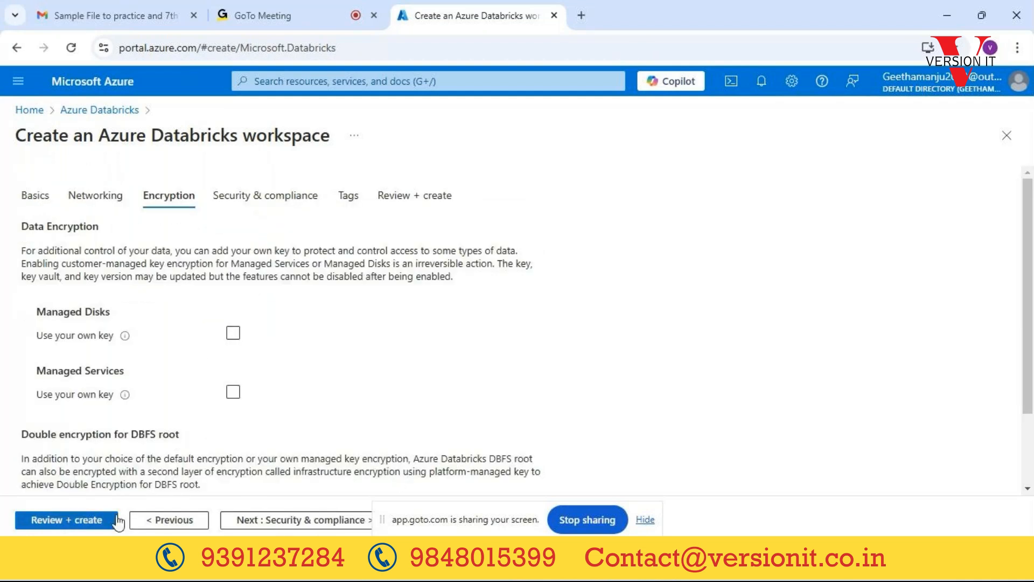
click(89, 521)
scroll(232, 410, down, 5)
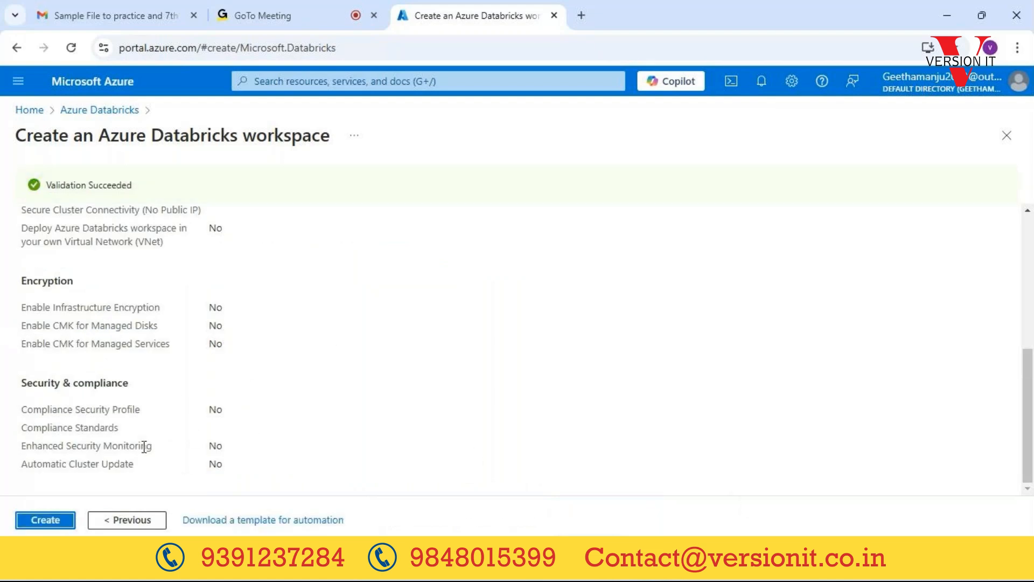
click(47, 520)
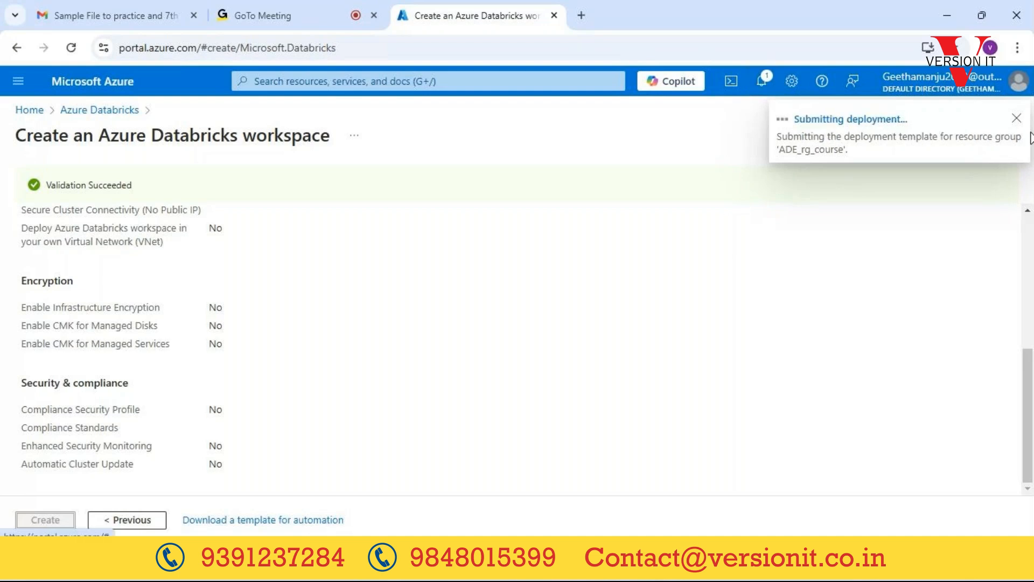
Check the deployment progress of the new workspace in the notifications and on the deployment overview
click(764, 85)
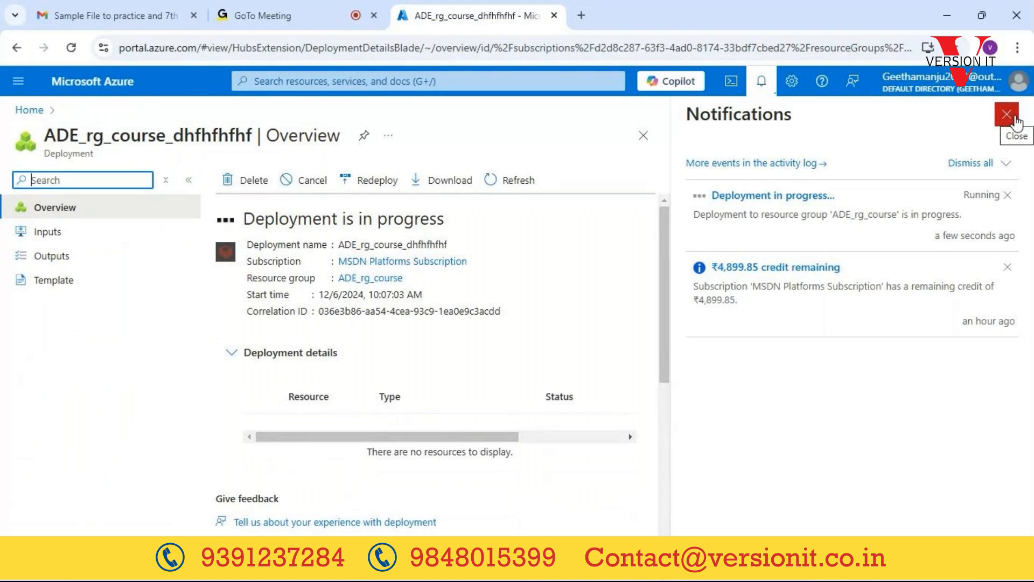
click(1015, 119)
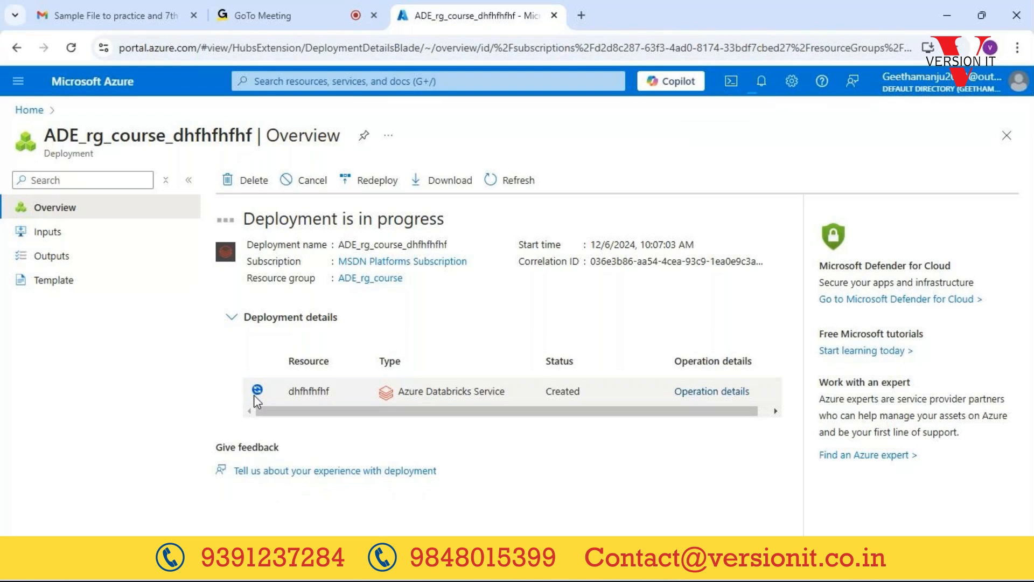
triple_click(385, 216)
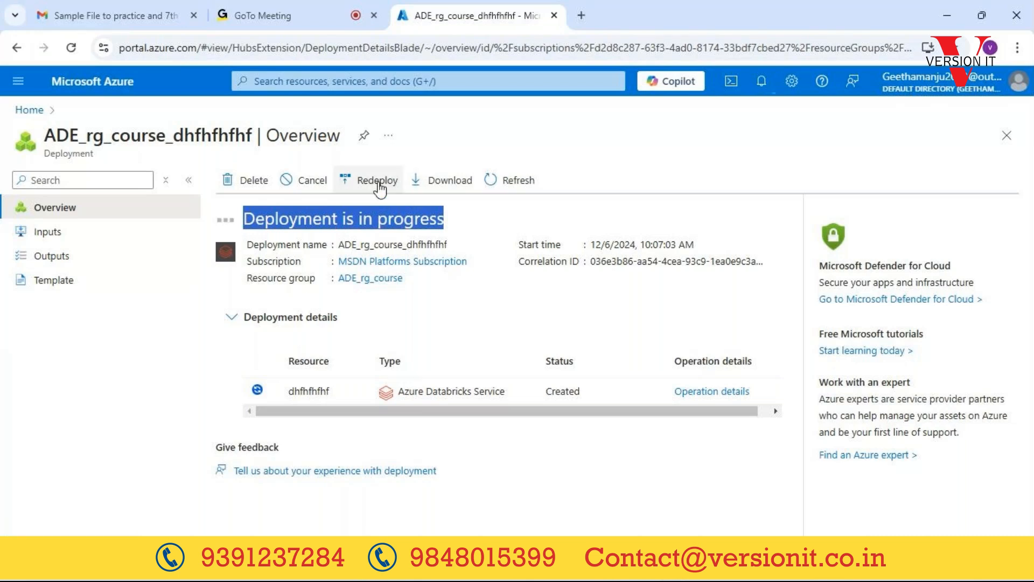
Open the dhfhfhfhf workspace from the portal's recent resources and look over its essentials
click(29, 111)
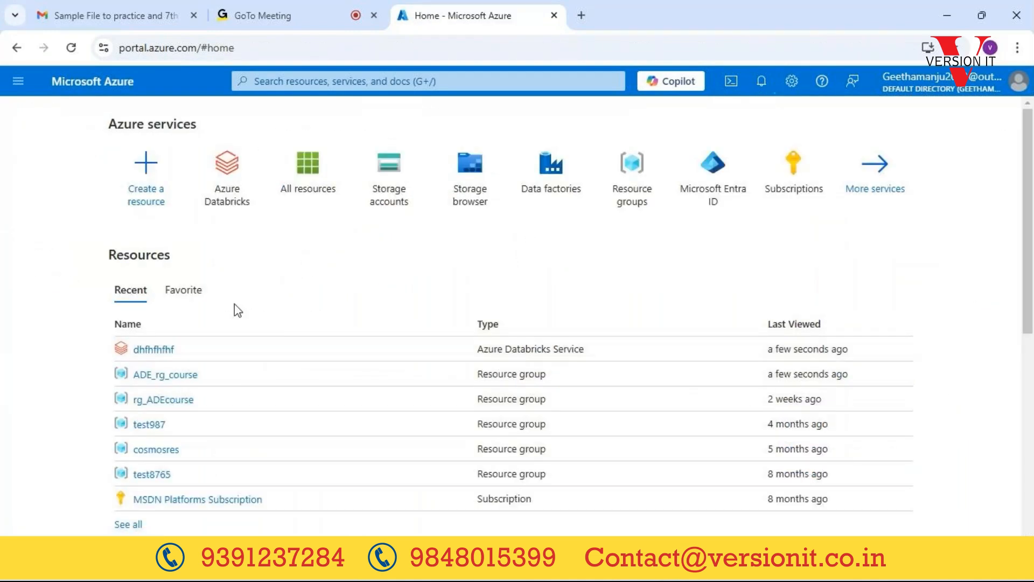
click(153, 350)
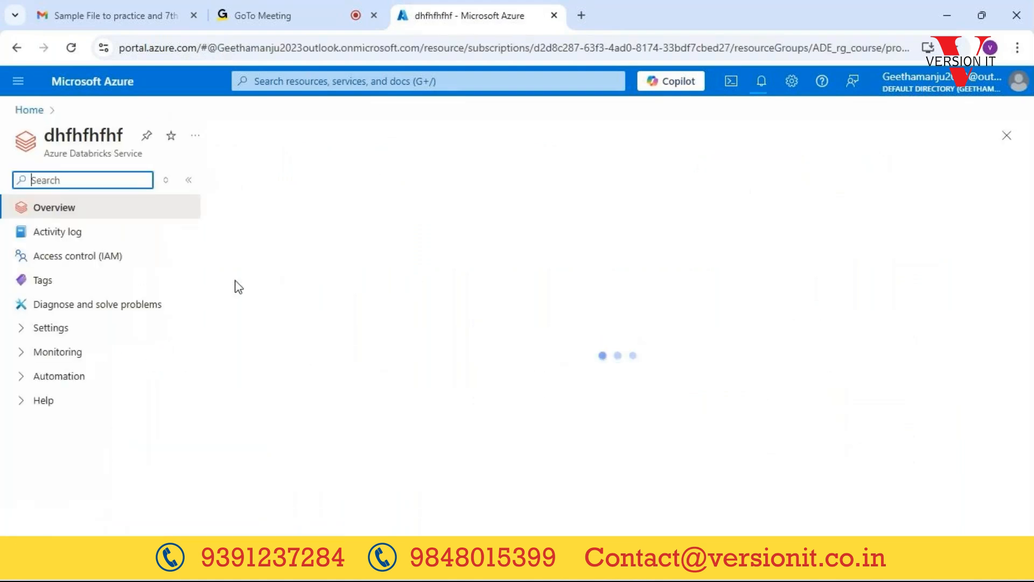
scroll(511, 403, down, 3)
scroll(531, 410, up, 3)
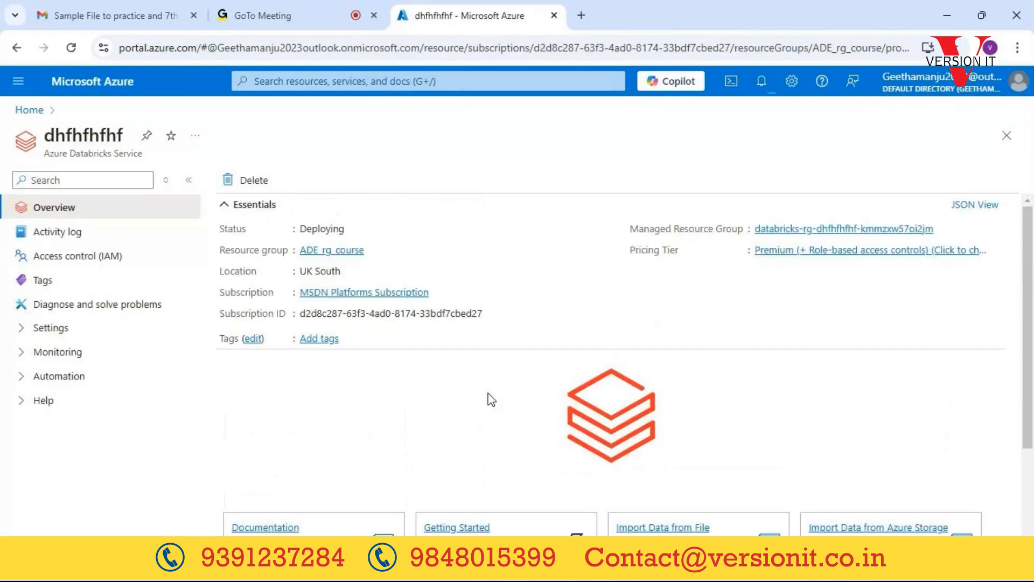
Switch to the Databricks workspace newworkspacetotest123 and look over its navigation sections
click(259, 16)
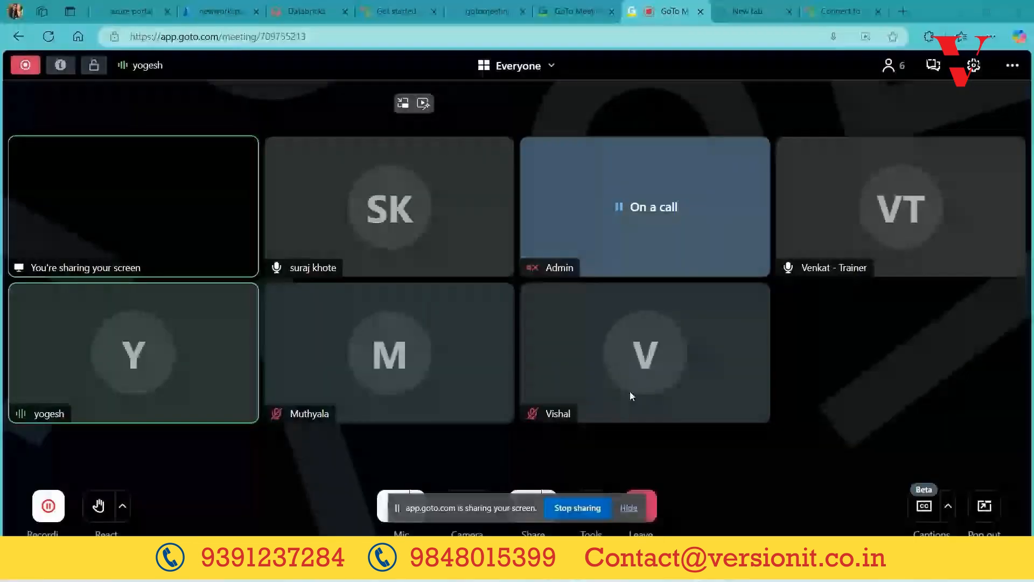
click(294, 16)
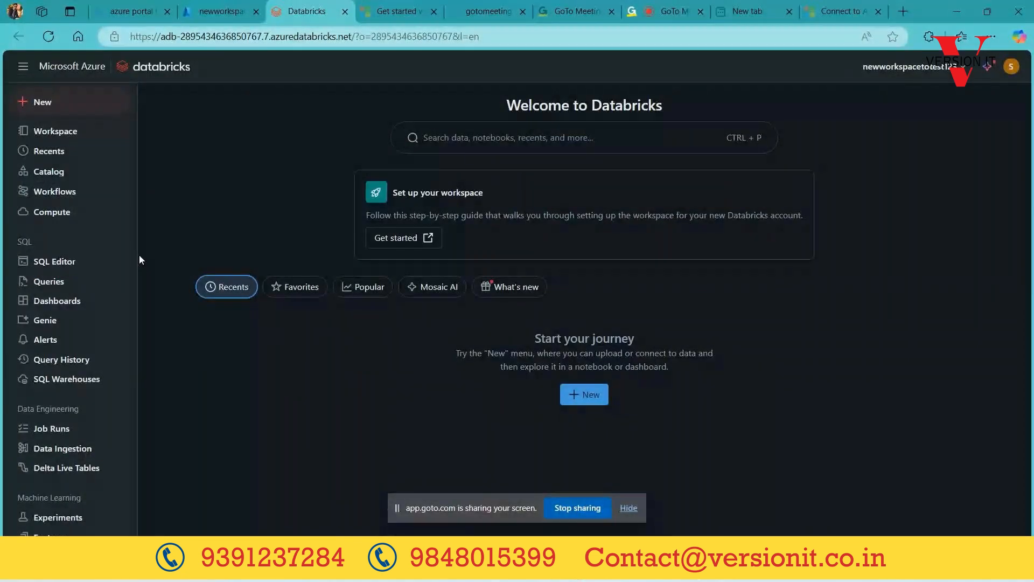
scroll(42, 452, down, 1)
scroll(42, 452, down, 3)
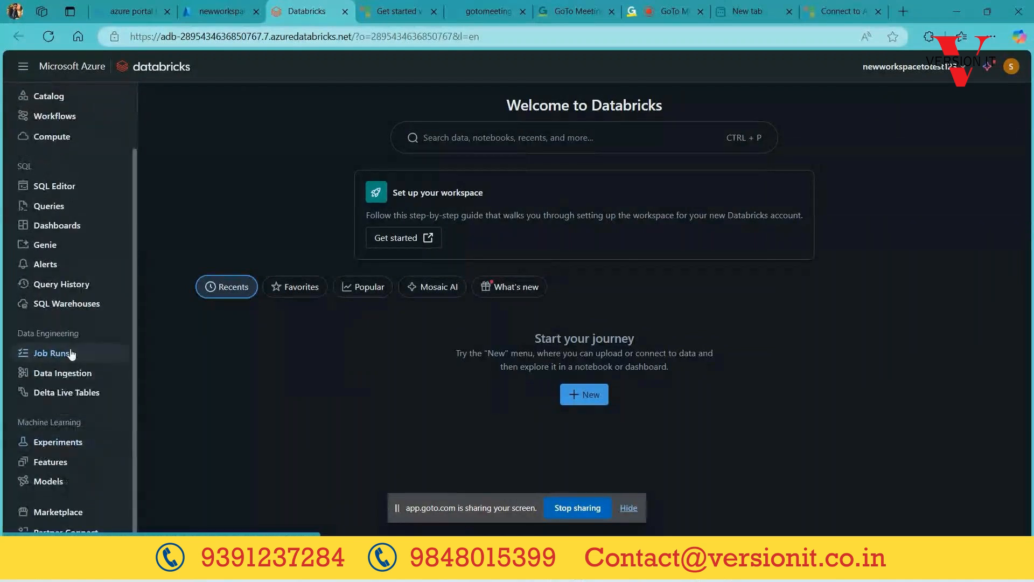
Start a new all-purpose compute in newworkspacetotest123 and make it single node
scroll(61, 366, up, 3)
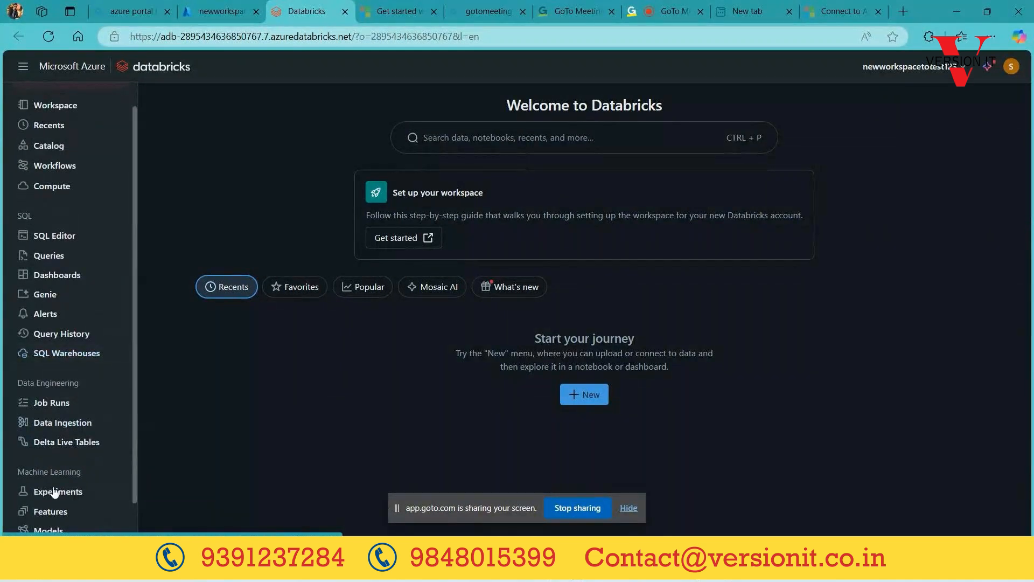
scroll(43, 471, down, 3)
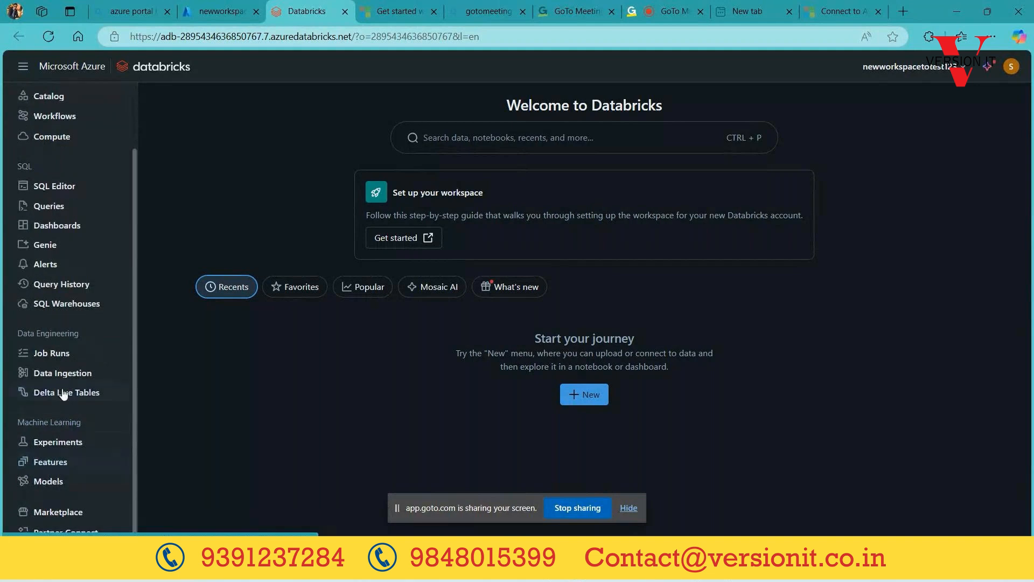
click(51, 138)
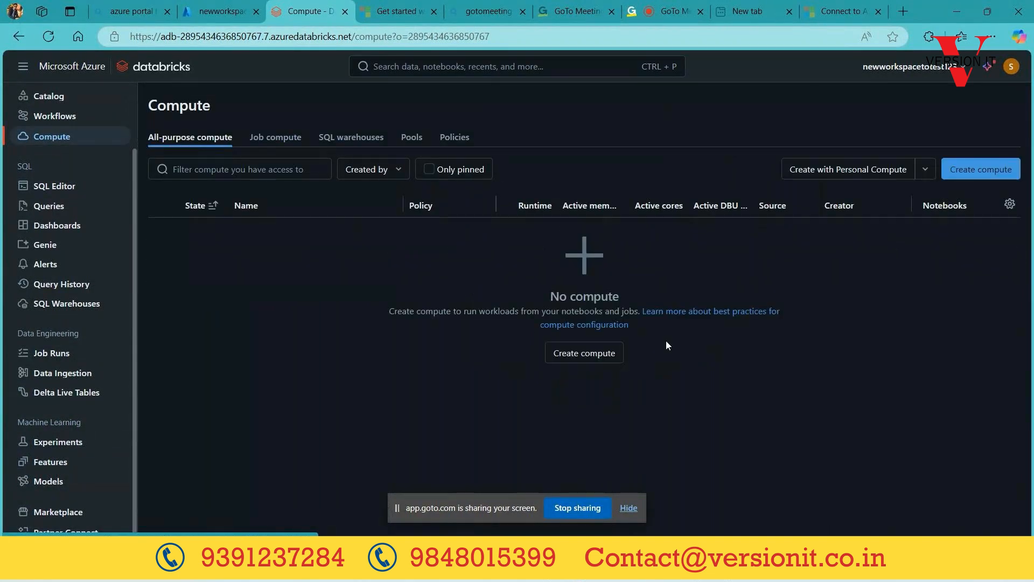
click(588, 356)
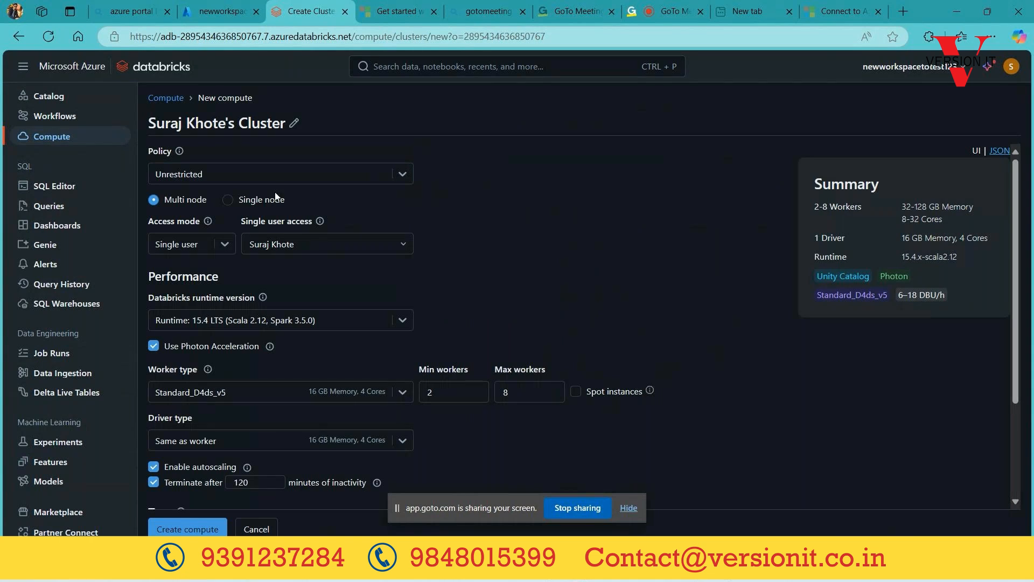
click(229, 199)
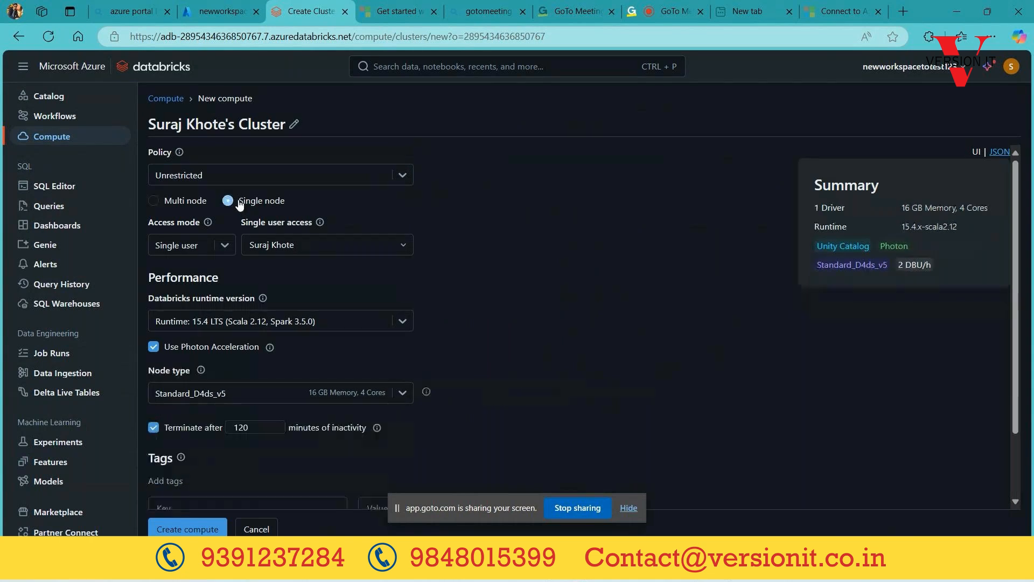
Browse the available node types, choose Standard_D4ads_v5 for the single-node cluster and create the compute
click(403, 398)
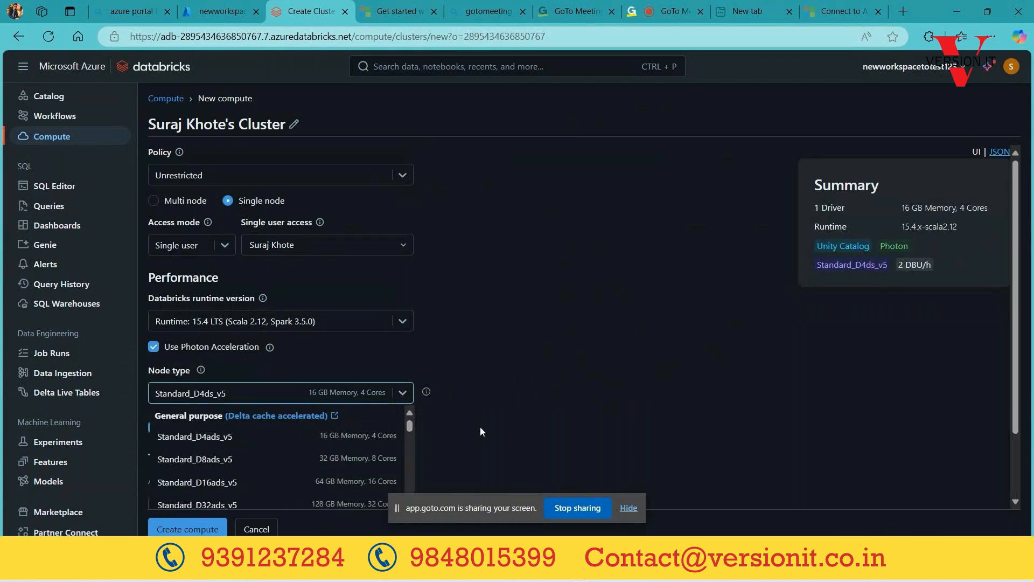
scroll(481, 431, down, 1)
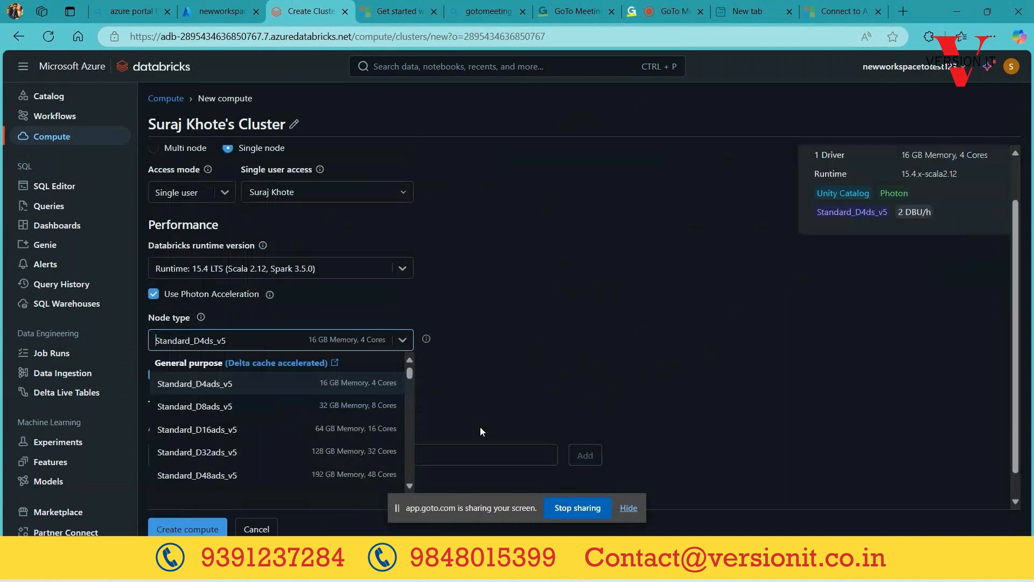
scroll(481, 428, down, 1)
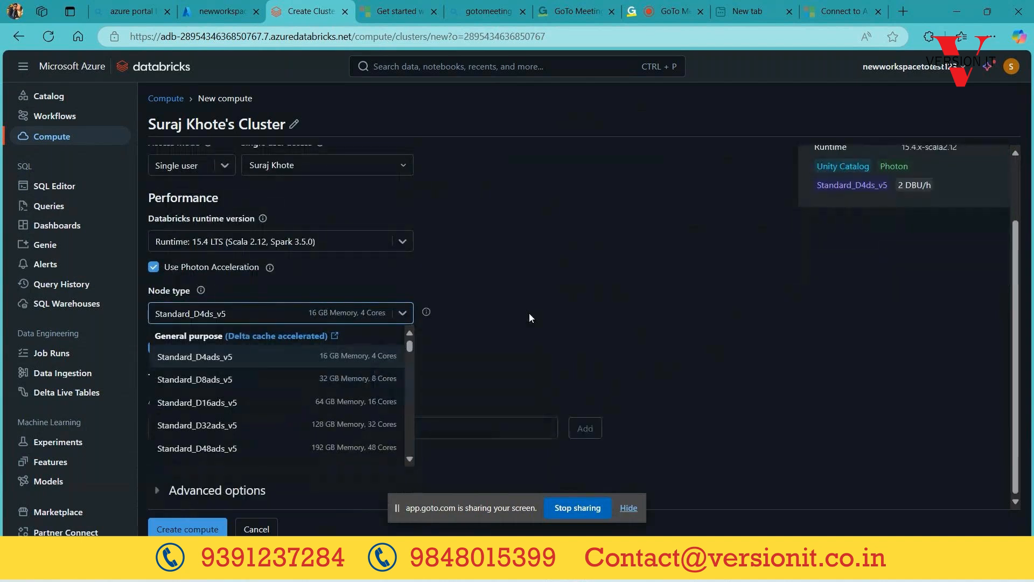
scroll(384, 368, down, 2)
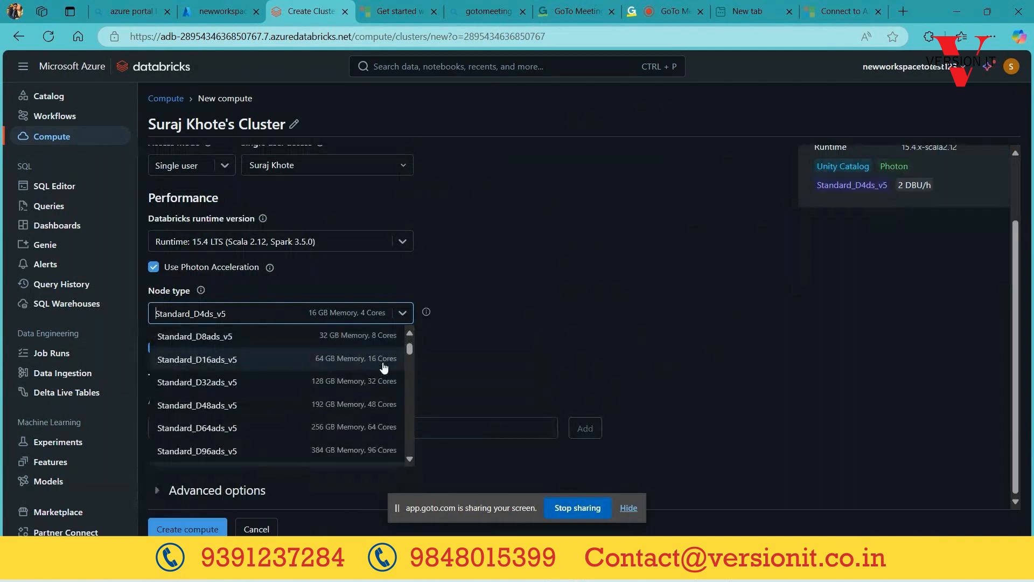
scroll(384, 368, down, 3)
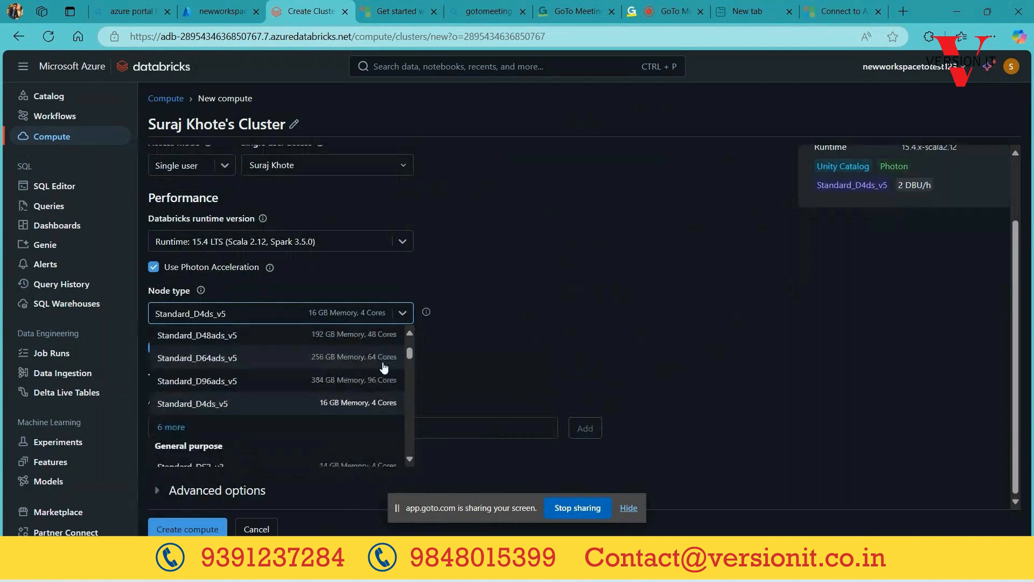
scroll(384, 367, down, 4)
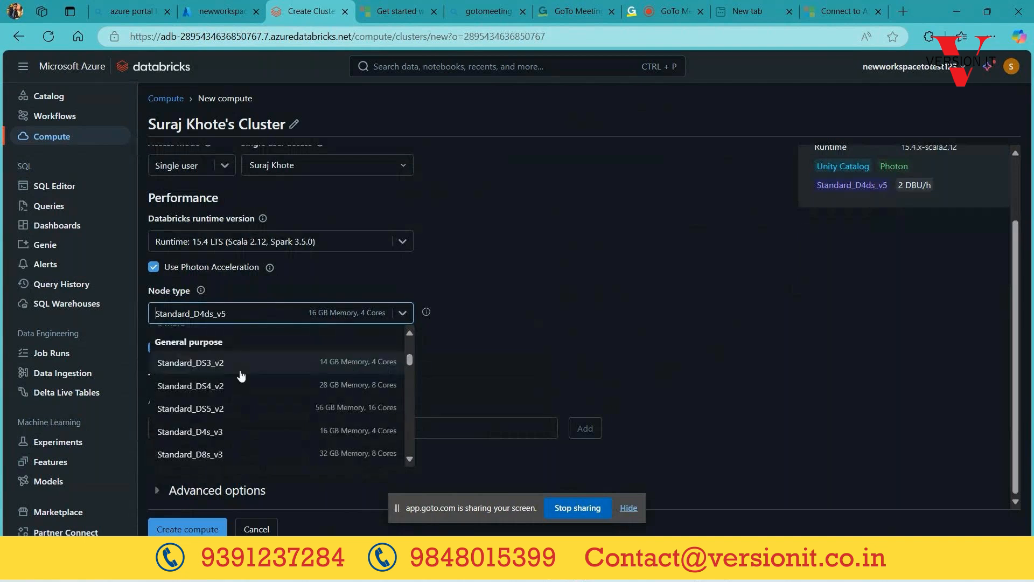
scroll(218, 368, up, 5)
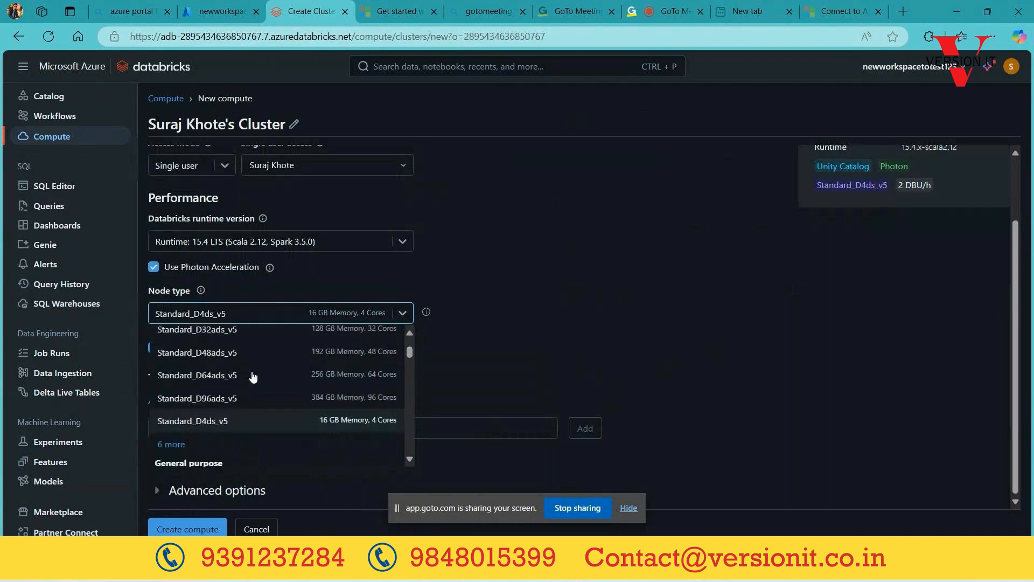
scroll(253, 377, up, 1)
scroll(253, 377, up, 1)
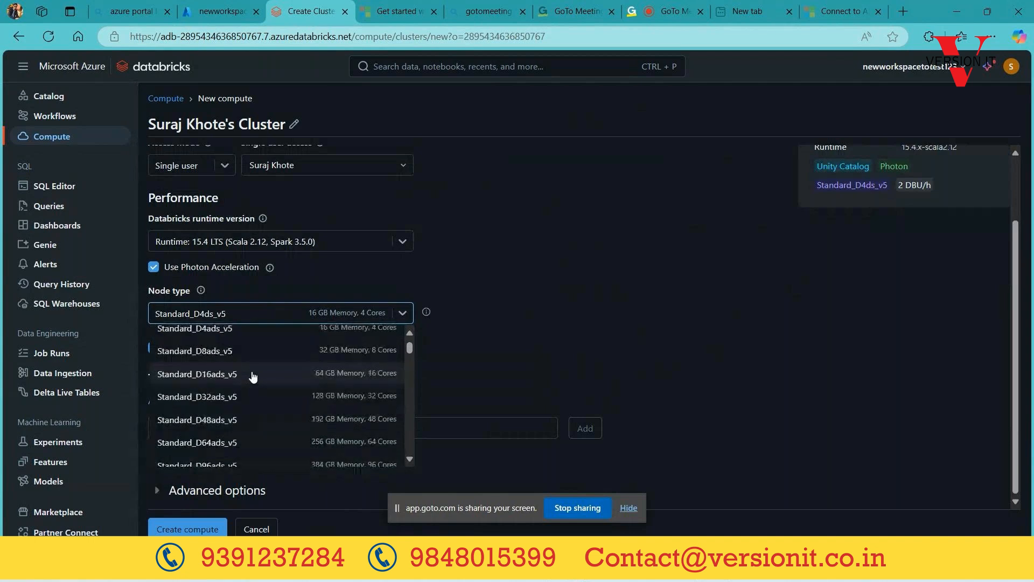
scroll(253, 378, up, 1)
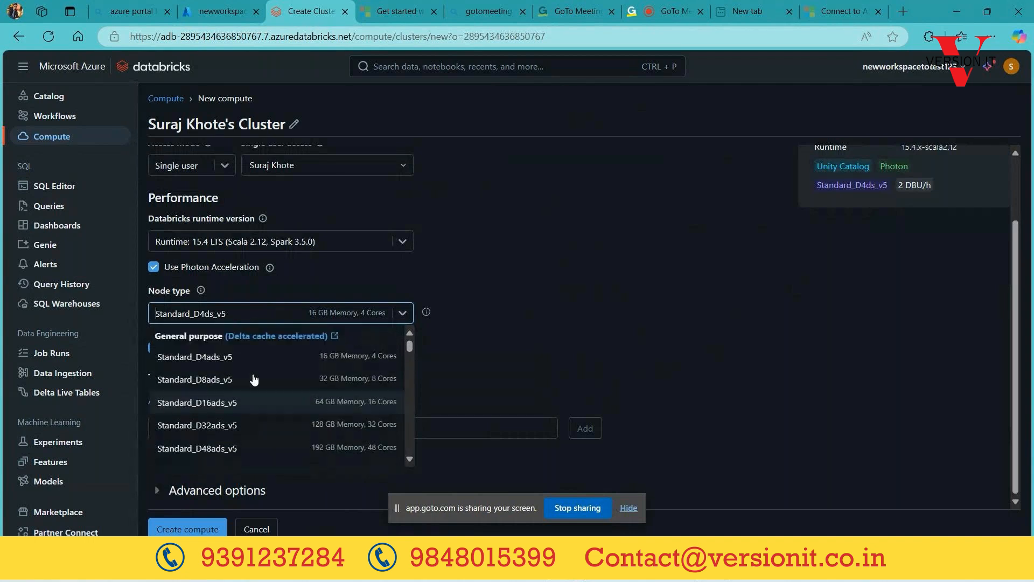
click(214, 364)
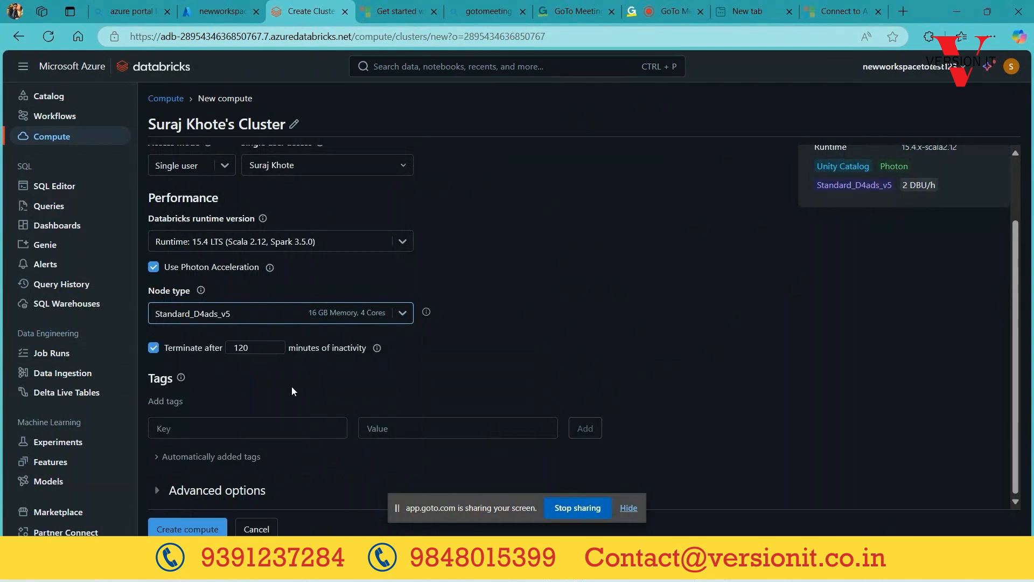
click(200, 531)
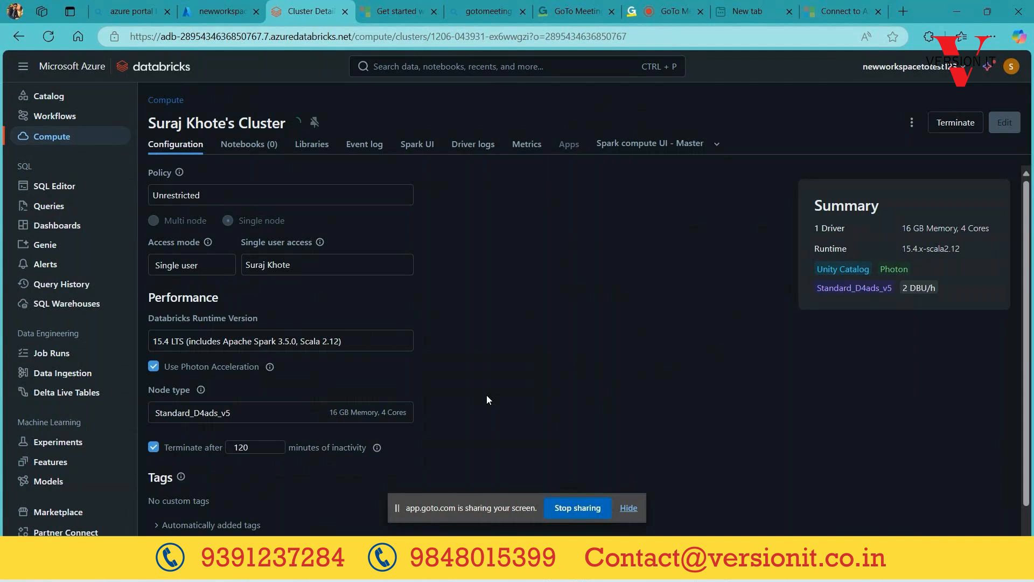
Look over the new cluster's details and expand the Workspace folder in the workspace browser
mouse_move(295, 126)
drag(505, 498, 868, 521)
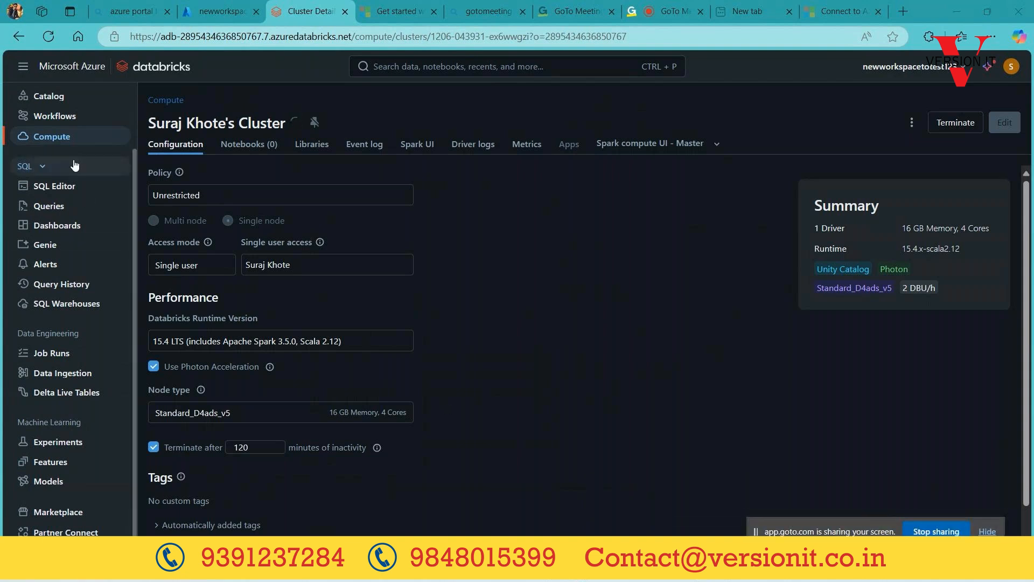
scroll(76, 162, up, 3)
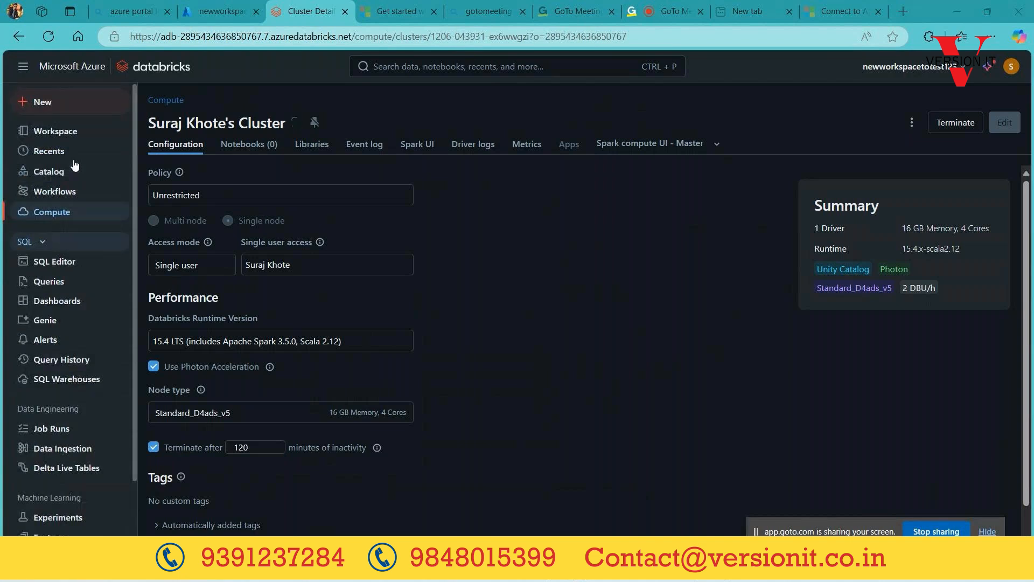
click(65, 138)
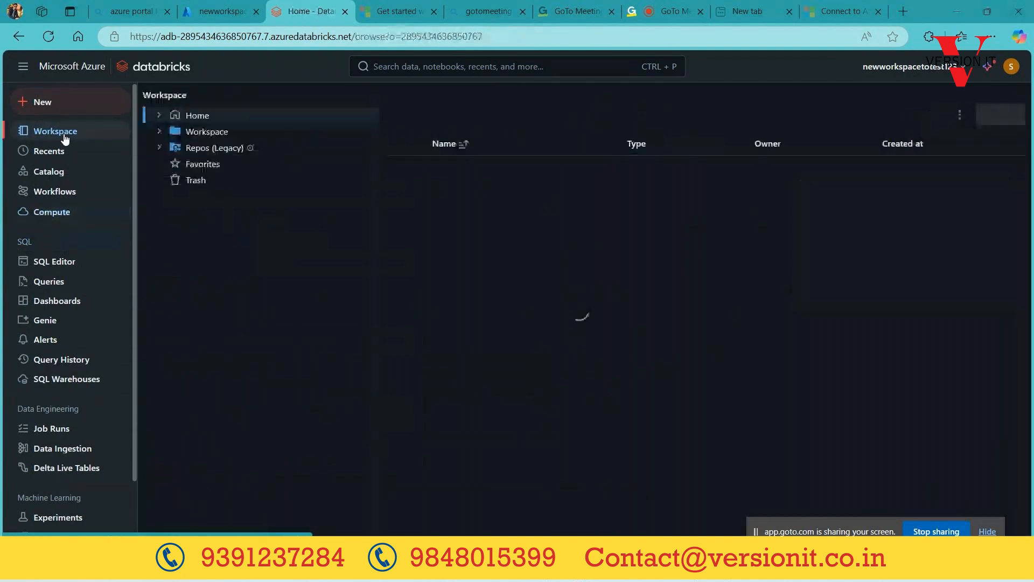
click(158, 132)
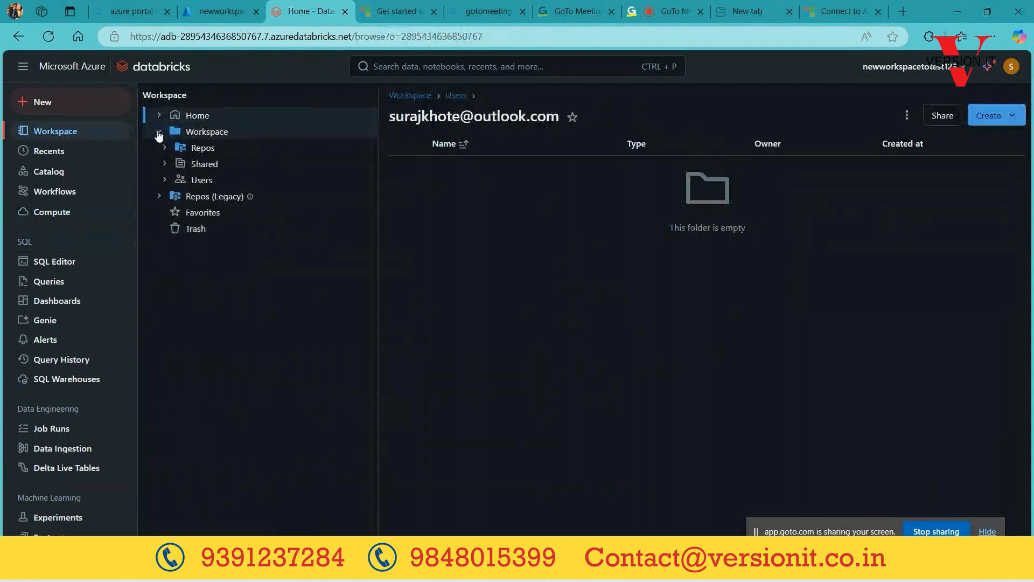
Check the startup state of the new cluster in the list of all-purpose compute
click(74, 216)
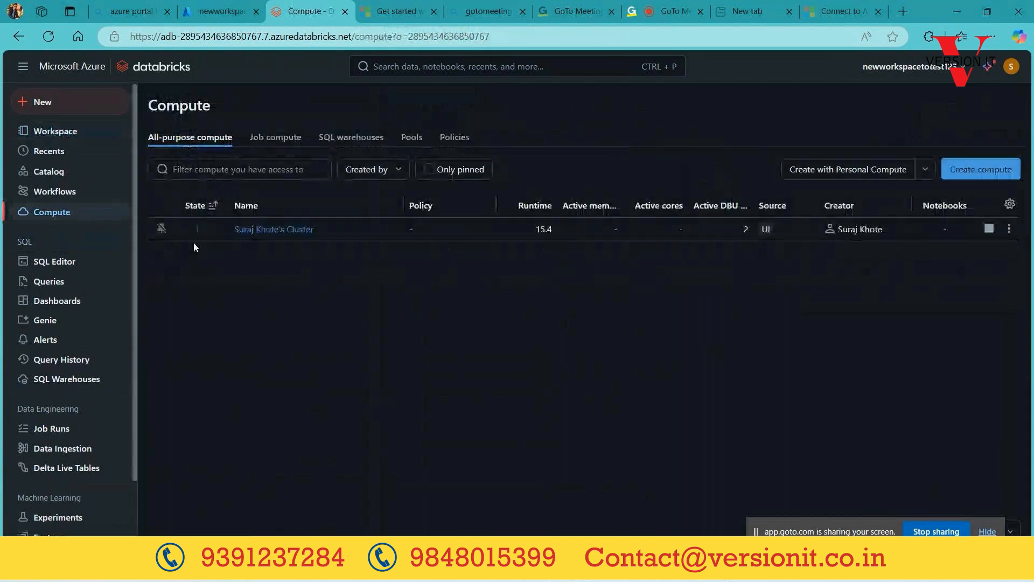
mouse_move(201, 231)
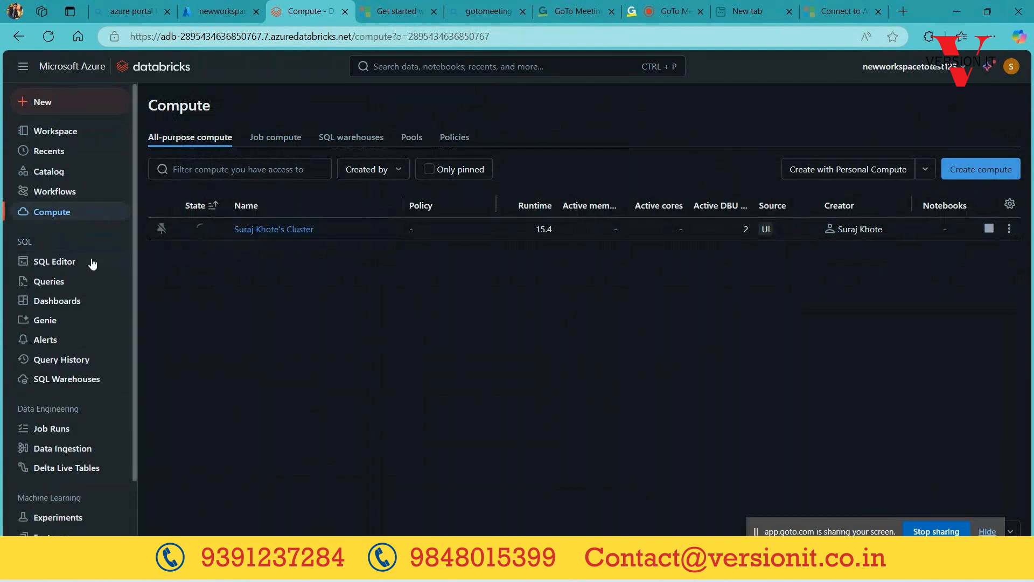
click(72, 262)
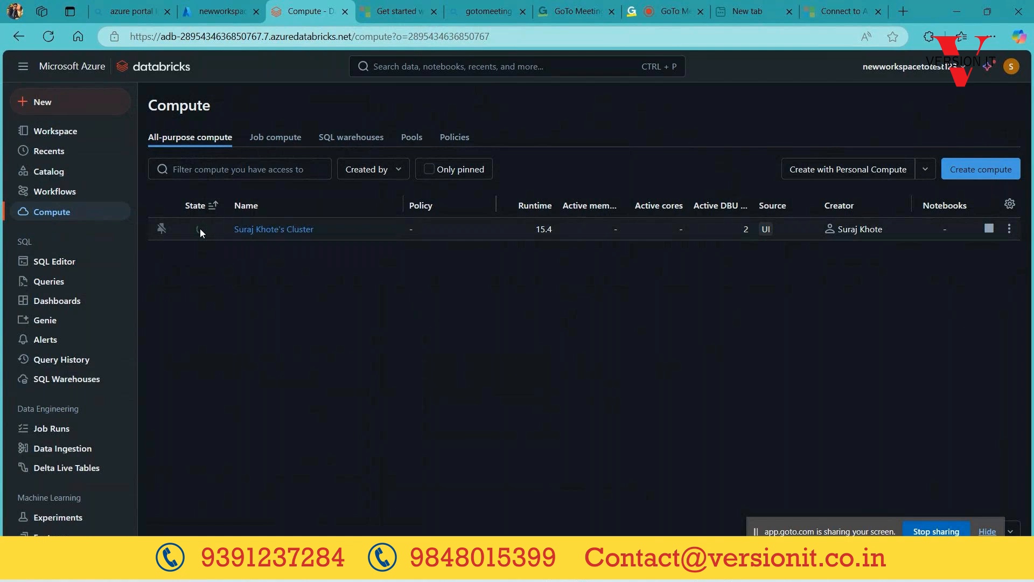
click(52, 139)
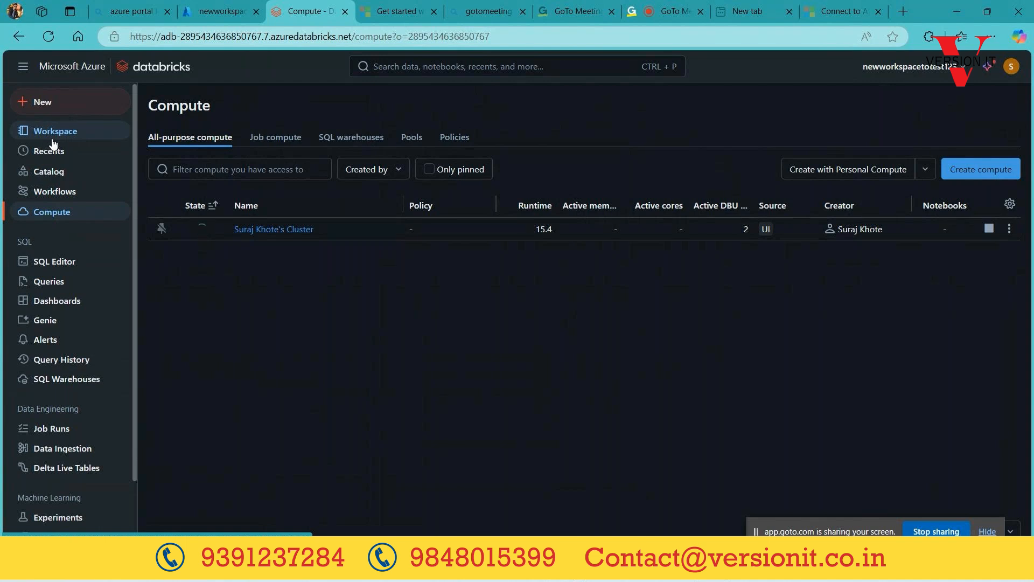
click(53, 139)
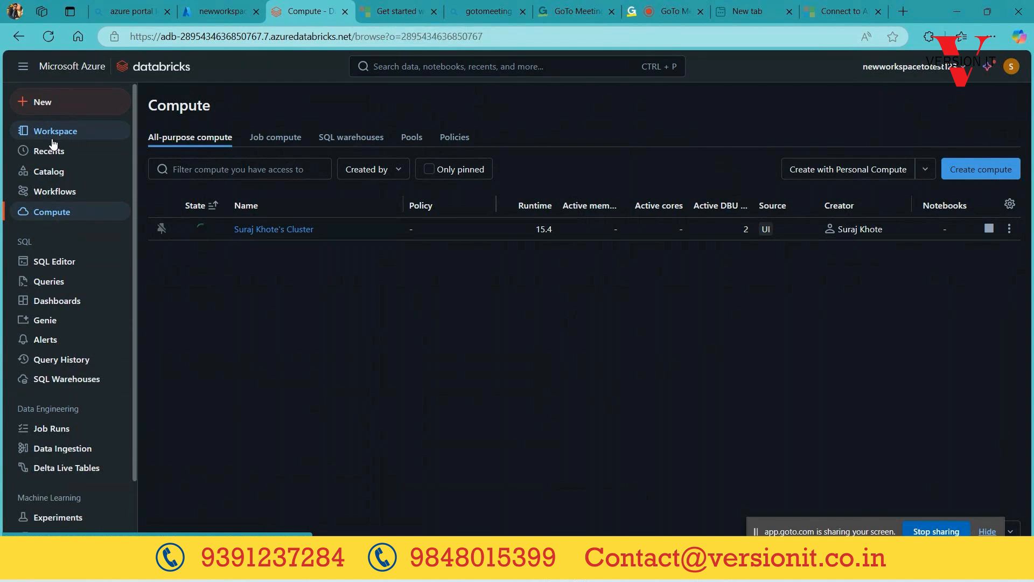
click(61, 212)
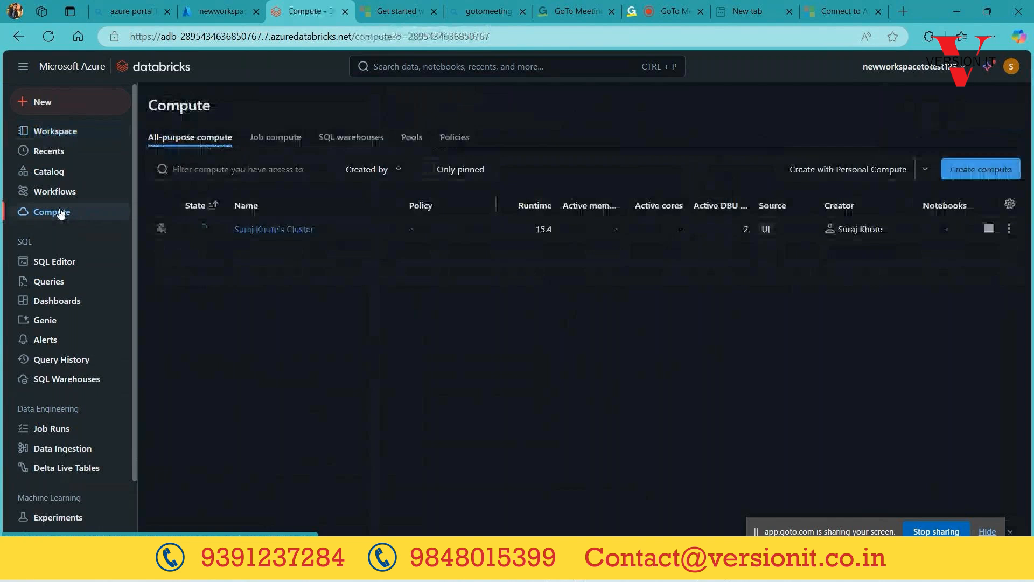
Create a notebook in the #ext# user folder under the workspace's Users folder
click(55, 132)
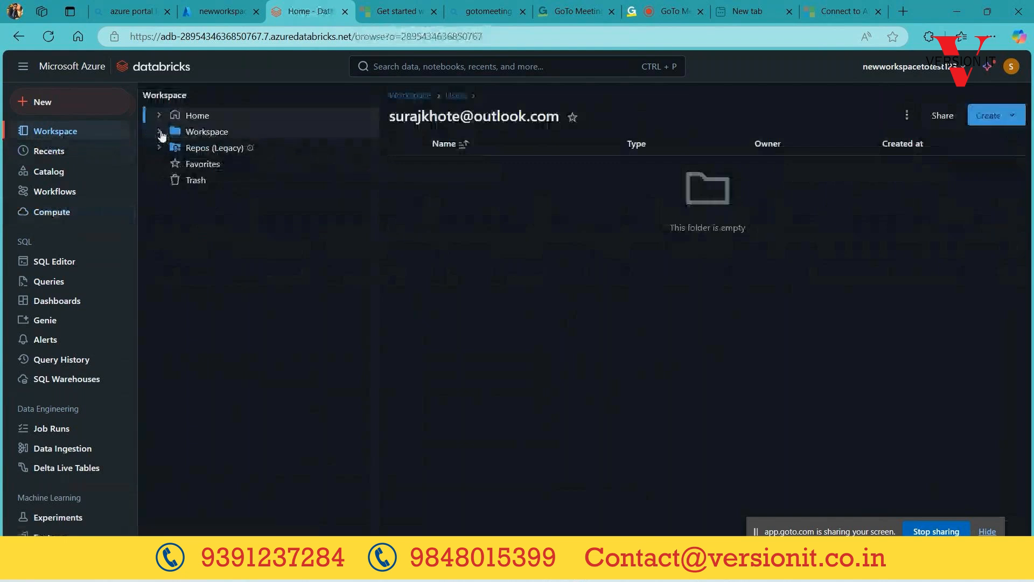
click(160, 132)
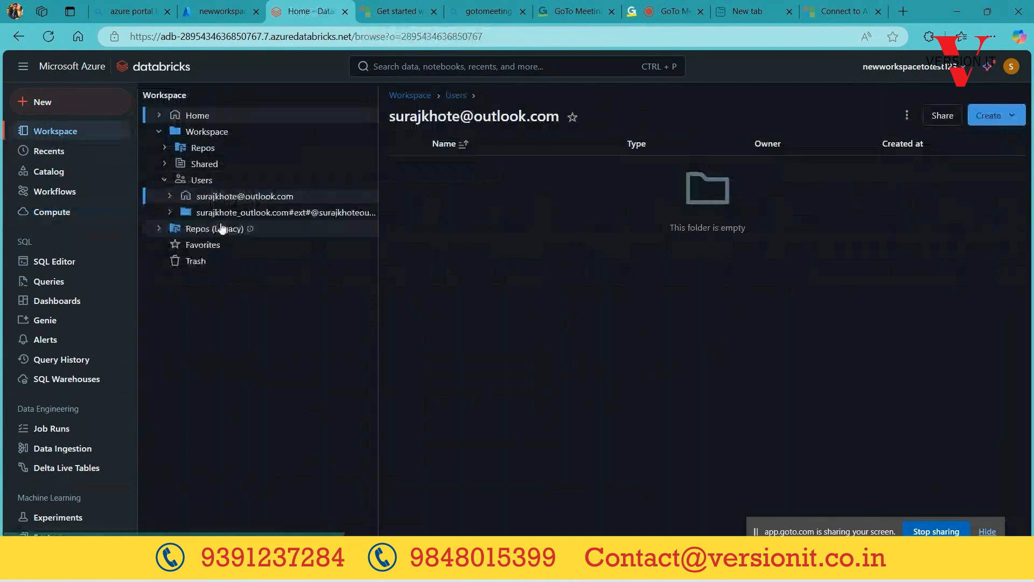
click(342, 215)
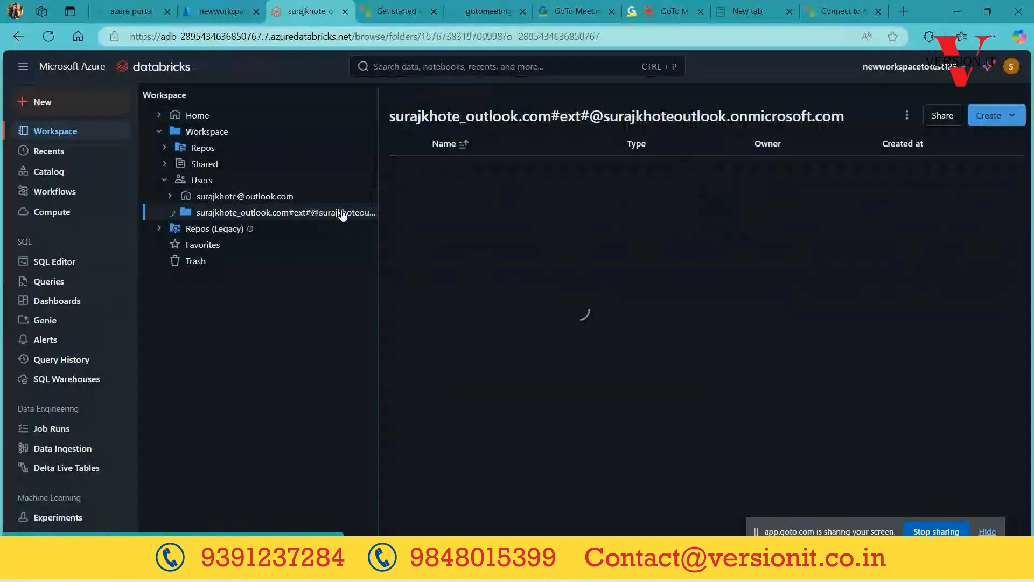
click(989, 115)
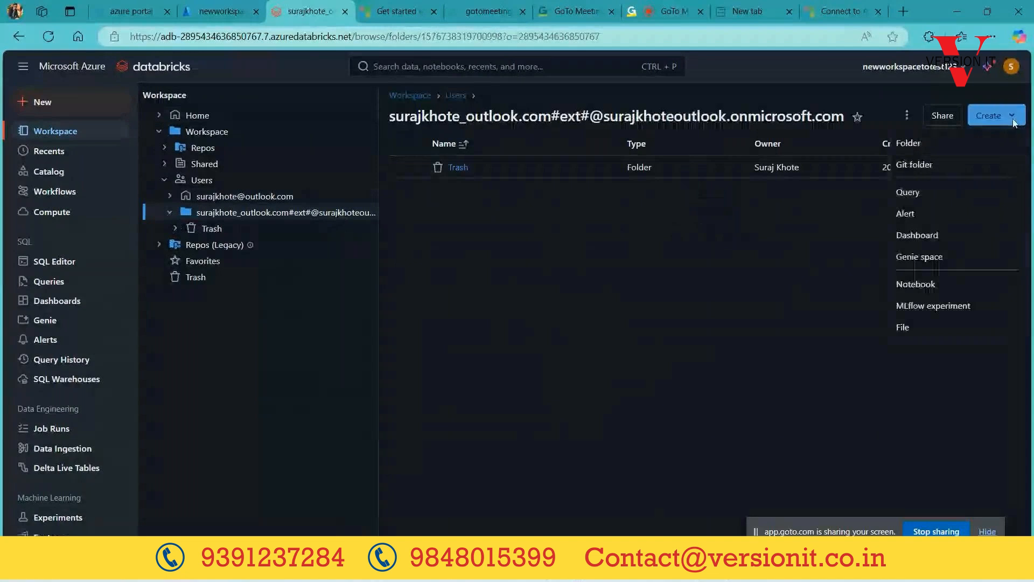
click(944, 284)
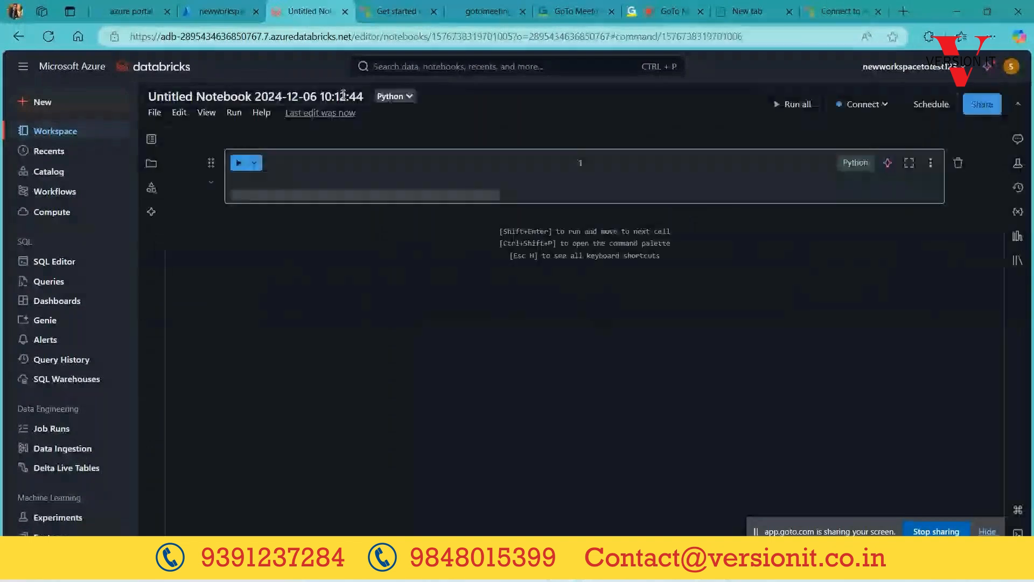
Rename the notebook as "my ade notebook" and open its list of compute resources to connect to
key(ctrl+a)
key(BackSpace)
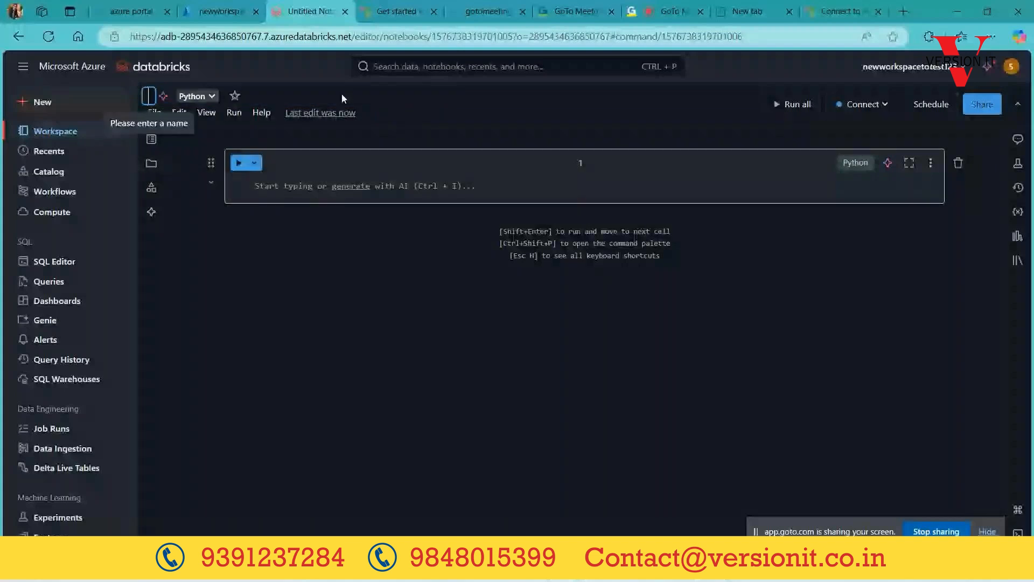
text(my ade notebook)
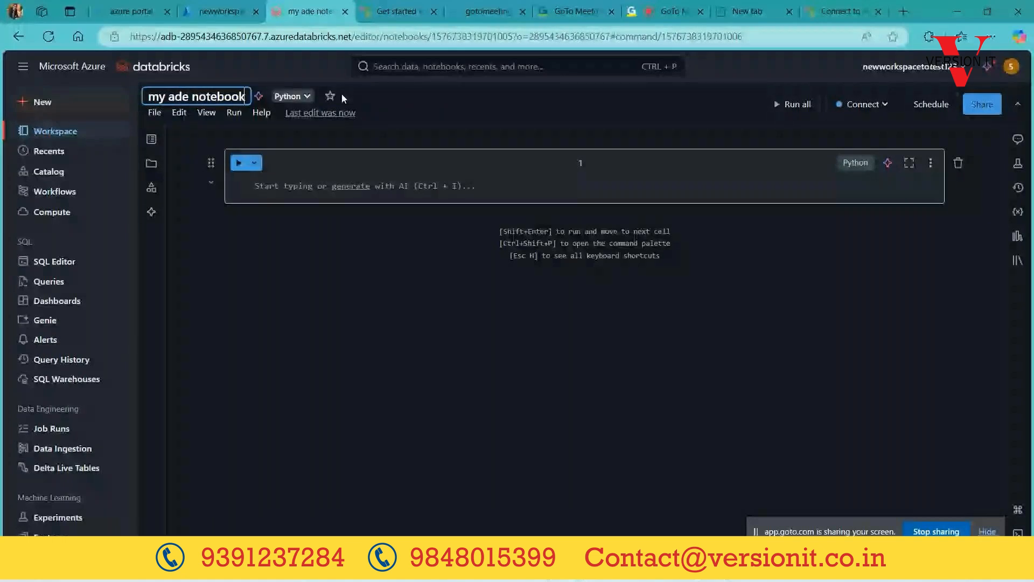
key(ctrl+a)
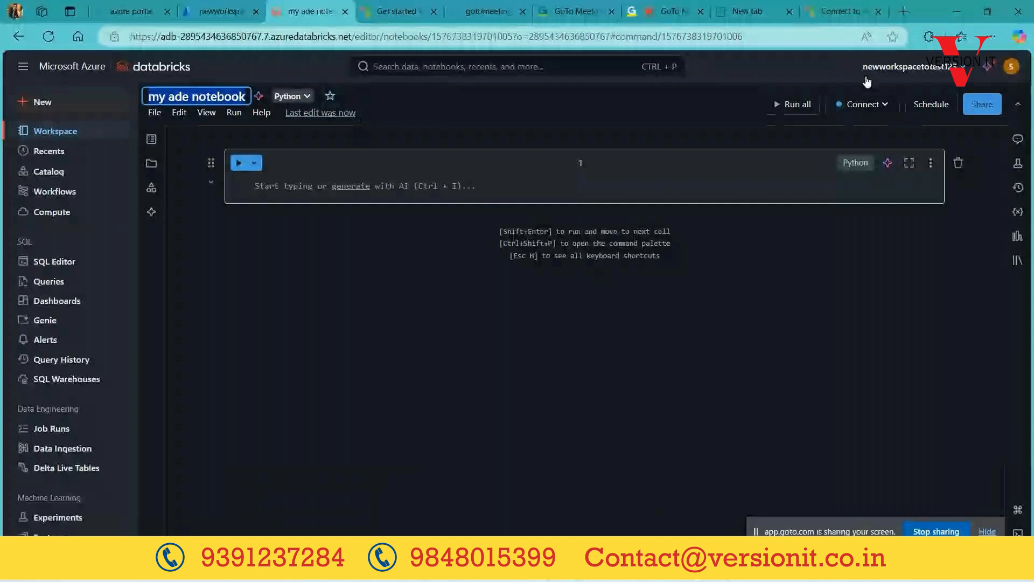
click(878, 104)
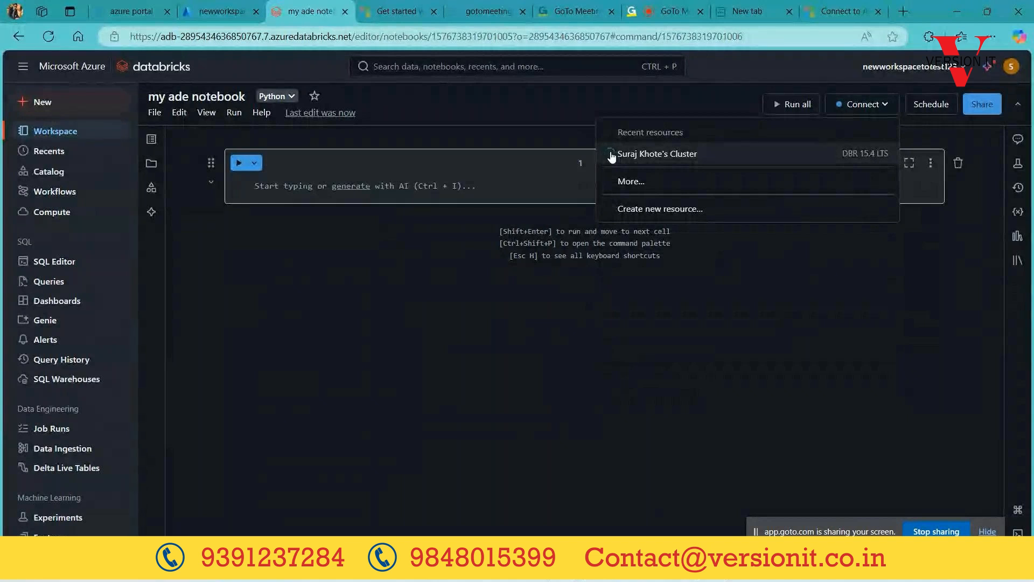
Connect the notebook to the existing DBR 15.4 LTS cluster from the recent compute resources
key(XF86AudioRaiseVolume)
key(XF86AudioRaiseVolume)
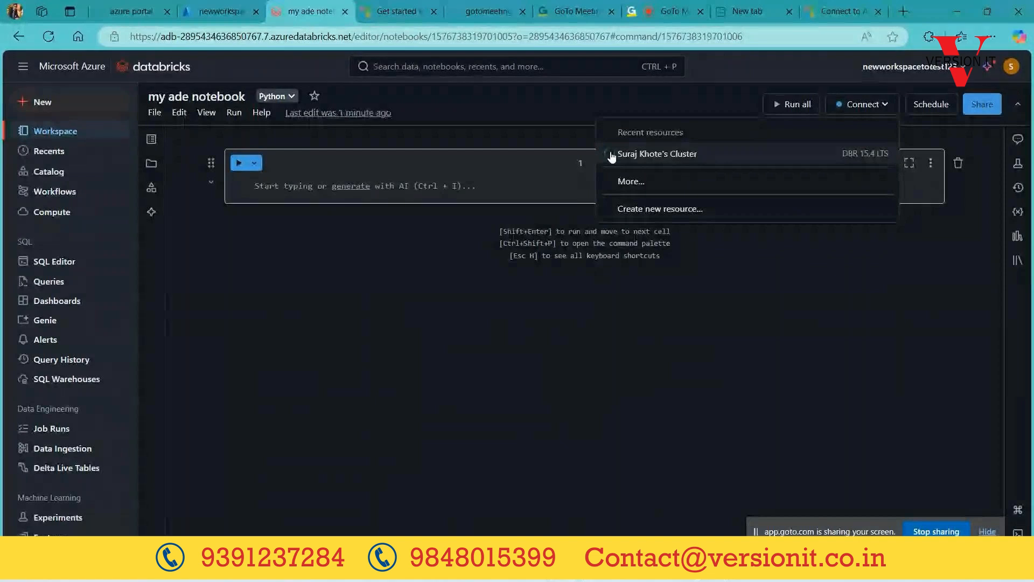
click(612, 155)
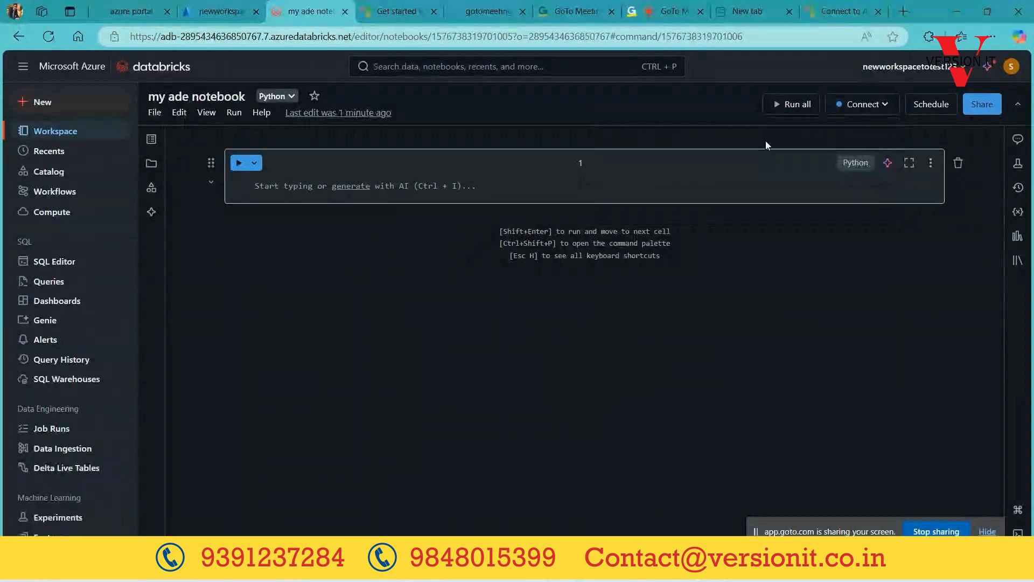
click(885, 105)
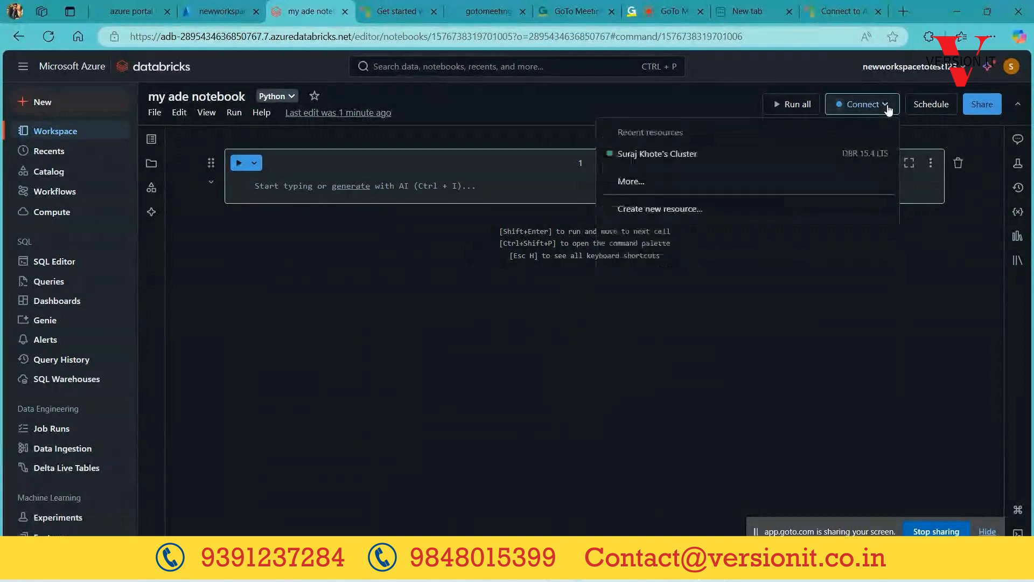
click(685, 156)
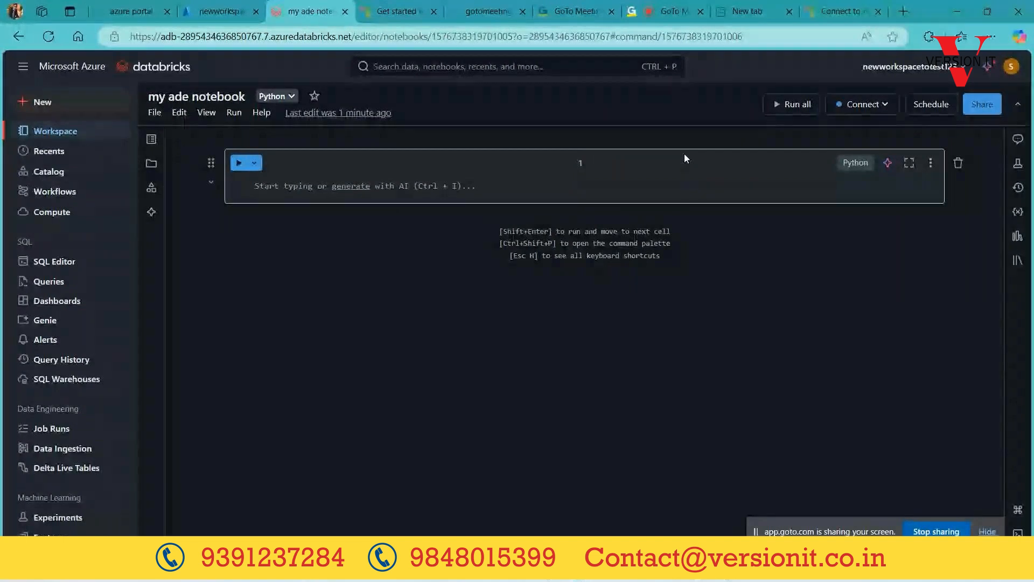
click(854, 111)
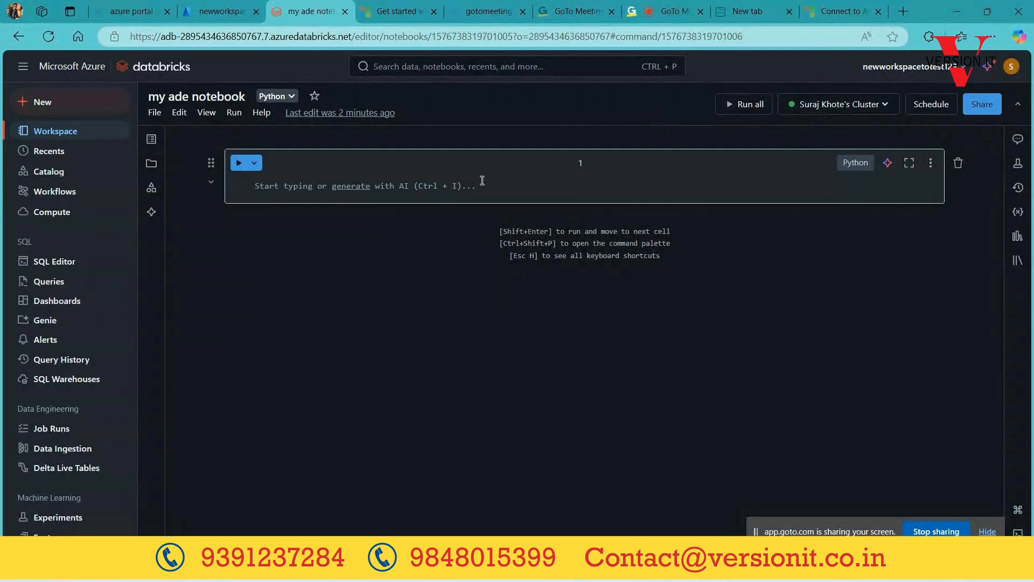
Paste a spark.conf.set call holding the storage account setting and its account key into the first notebook cell
click(460, 185)
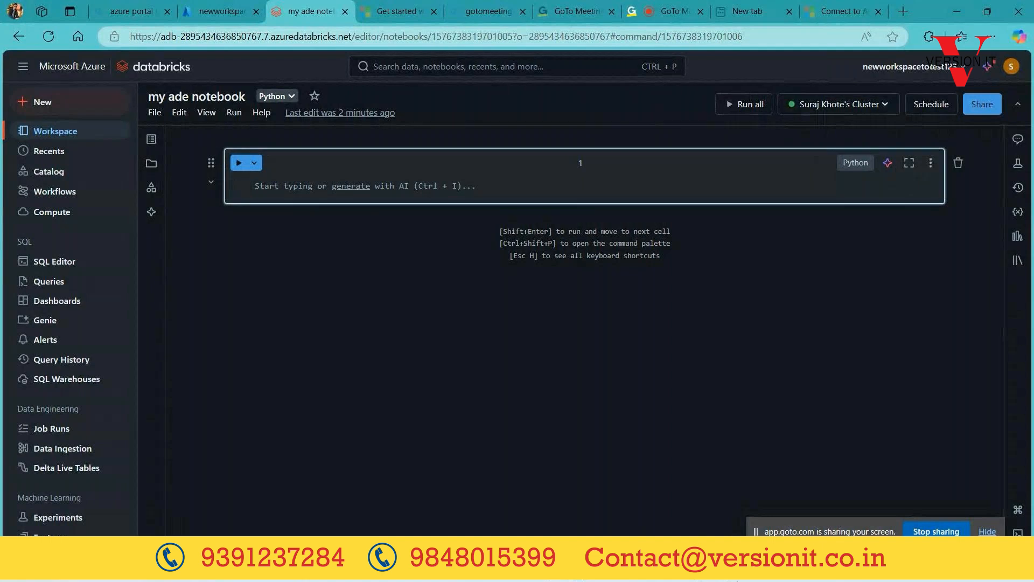
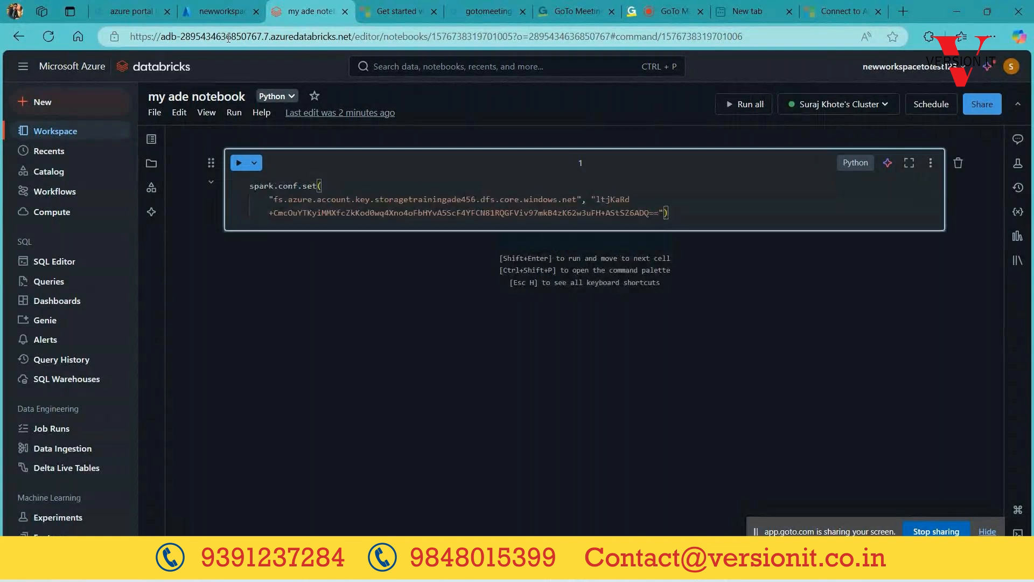
Switch to the Azure portal, open the storageade505 storage account from the recent resources and select its name
click(224, 11)
click(32, 90)
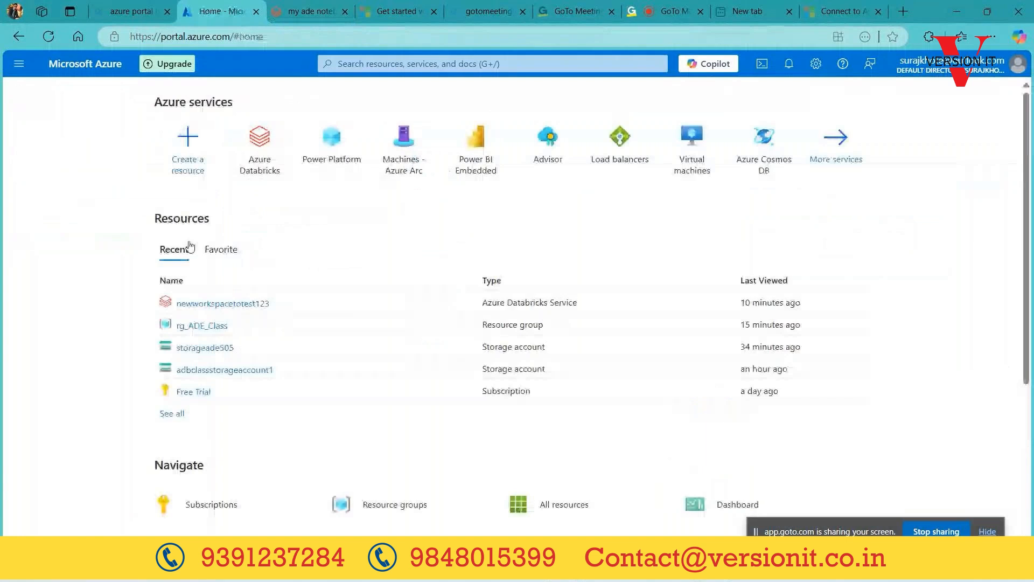
click(209, 349)
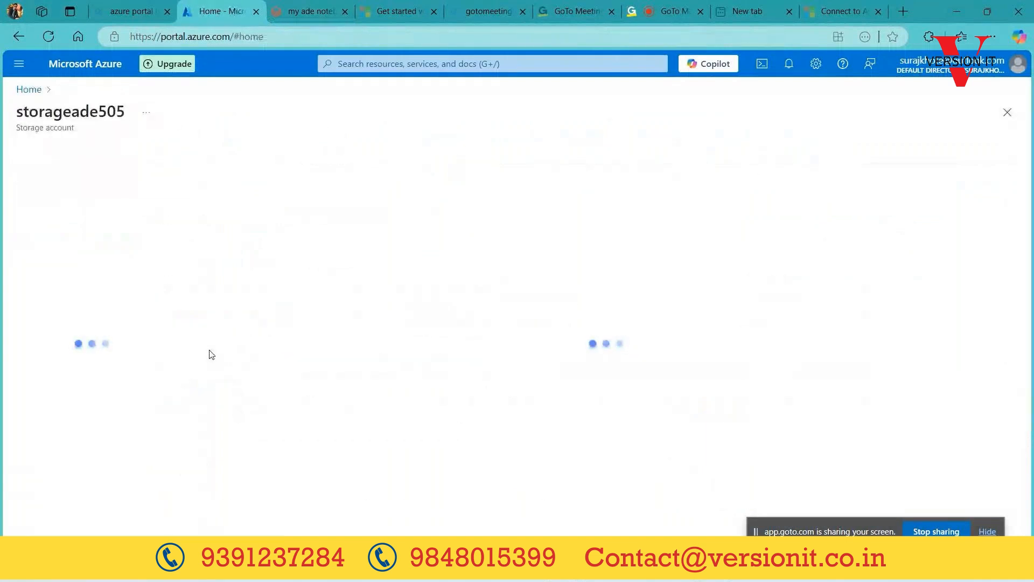
drag(125, 113, 19, 117)
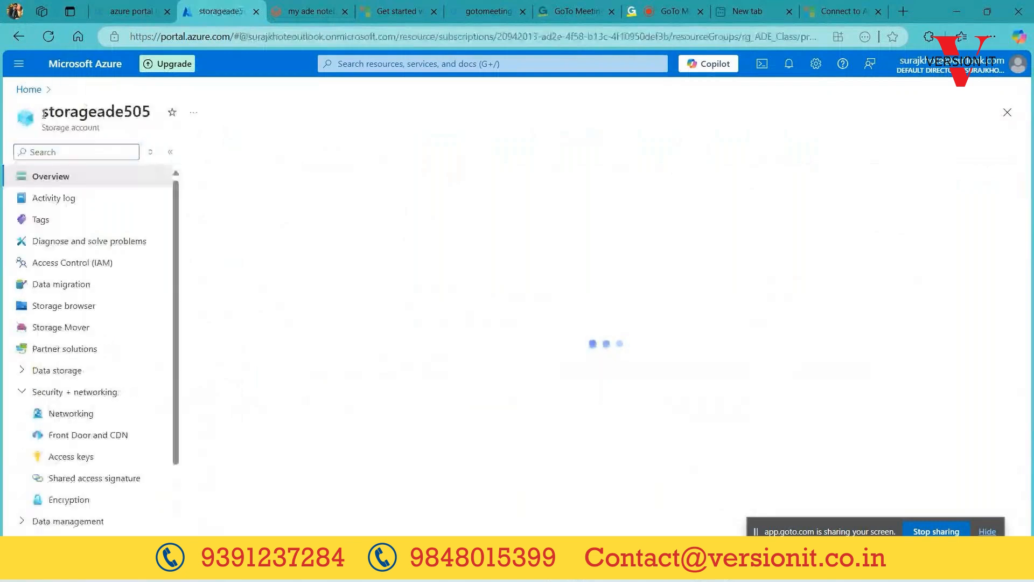
drag(44, 114, 155, 113)
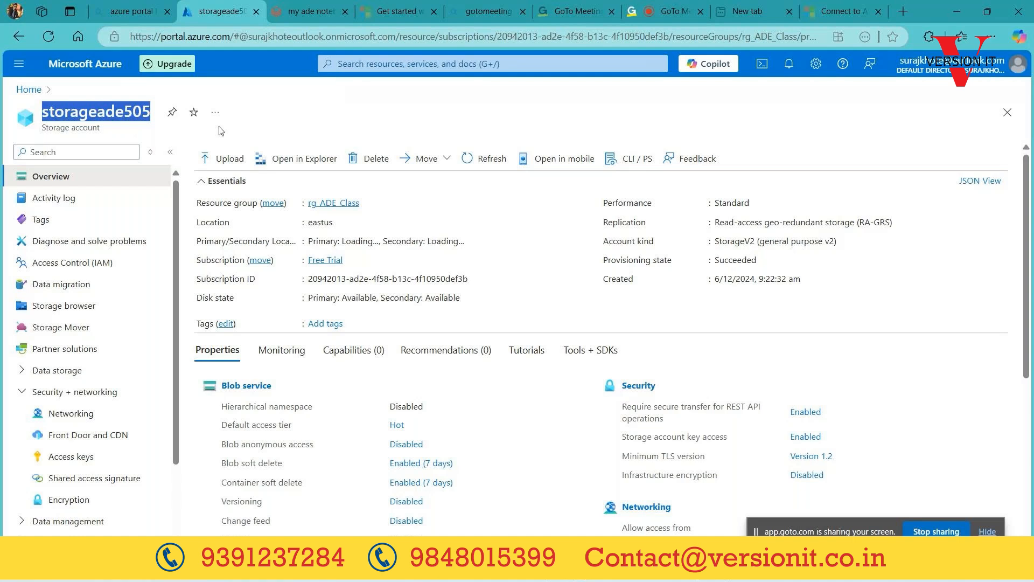
Look through the Security + networking options and open the Data protection settings of storageade505
click(23, 395)
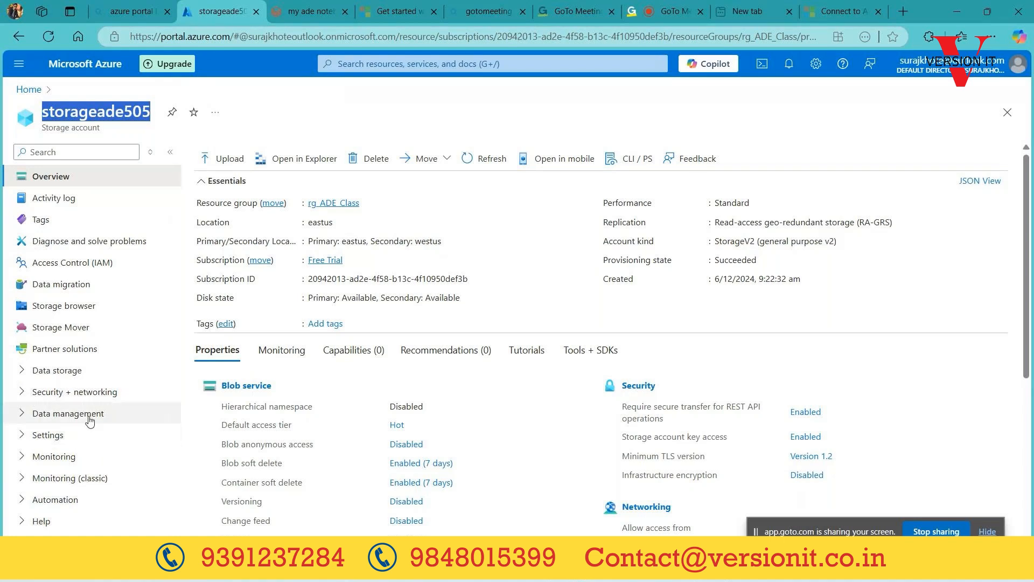
click(25, 393)
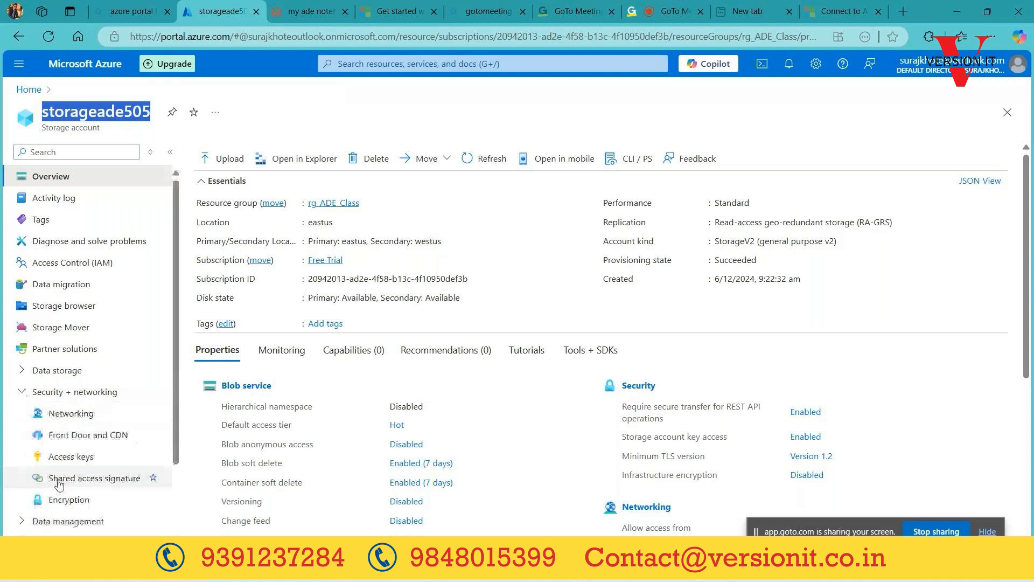
scroll(63, 489, down, 1)
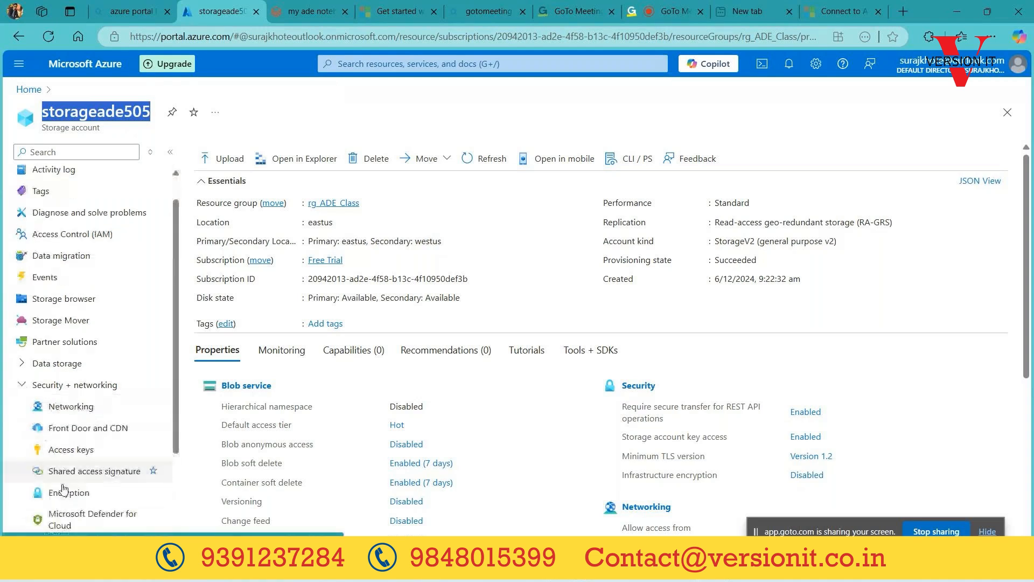
scroll(63, 490, down, 1)
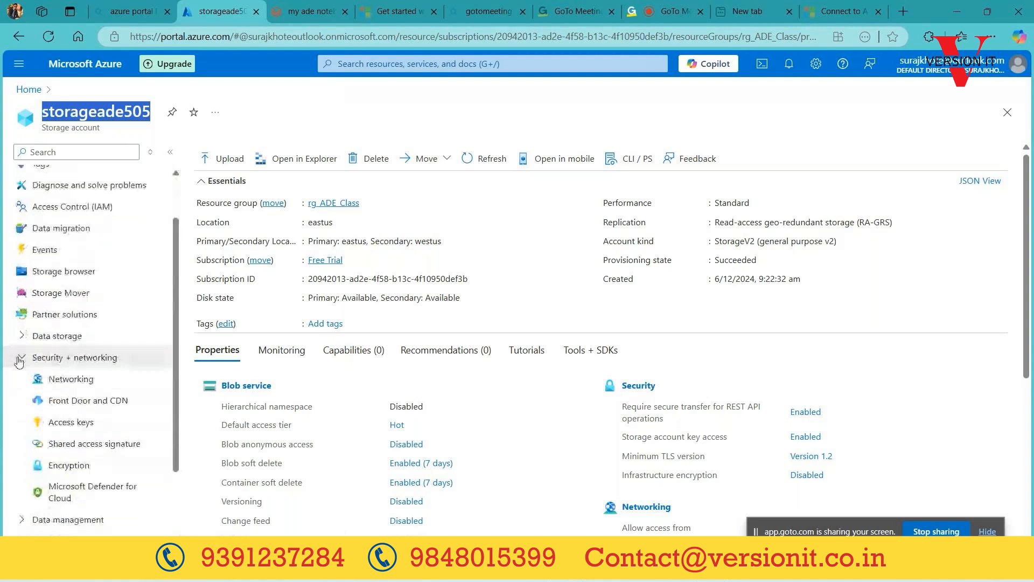
click(20, 359)
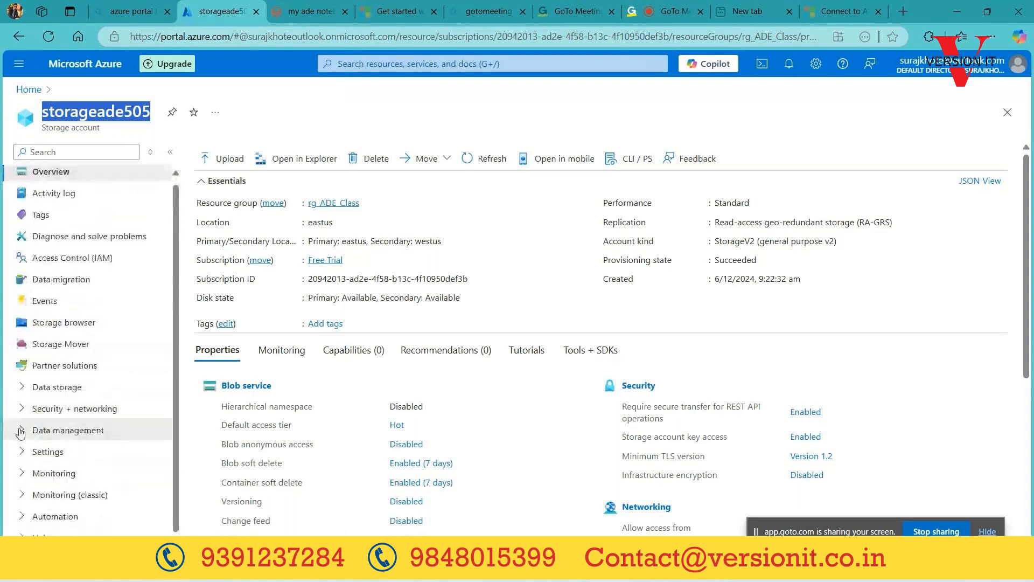
click(21, 431)
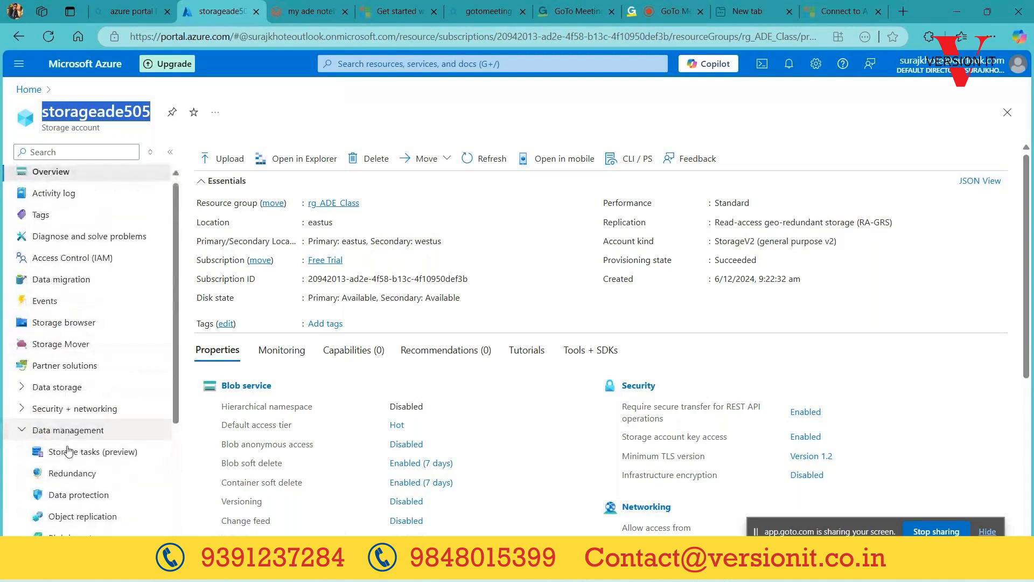
click(64, 495)
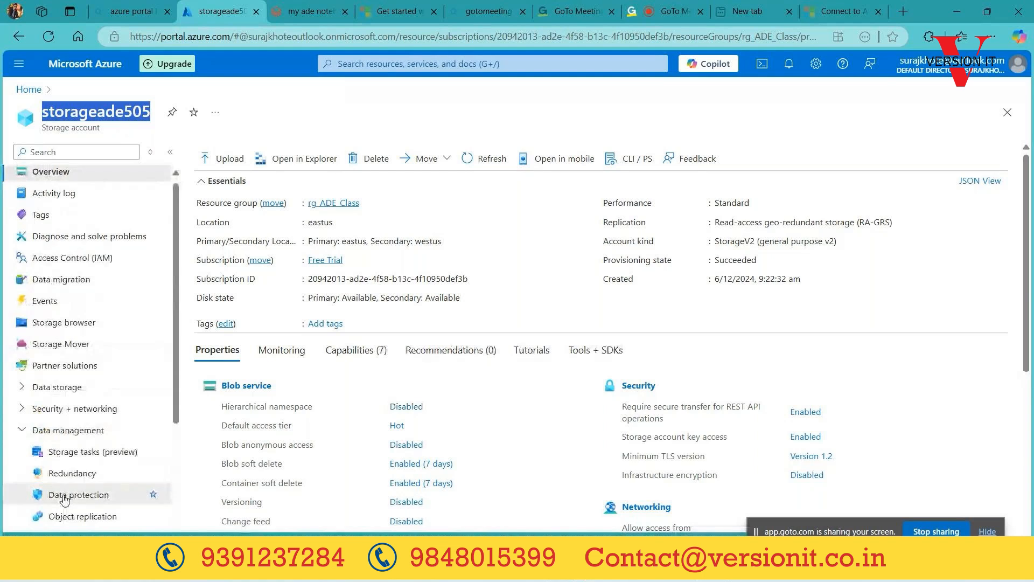
click(65, 500)
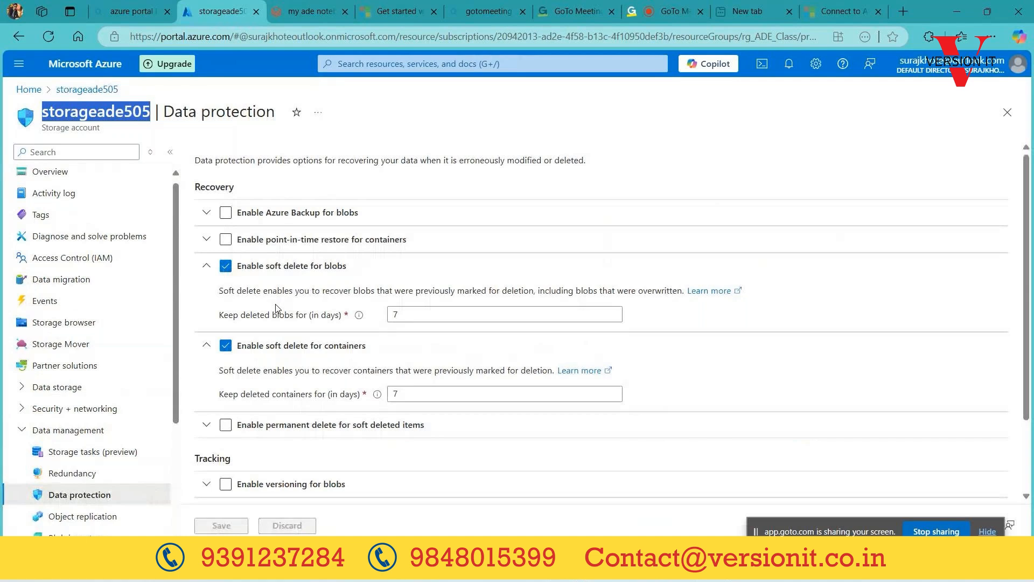
Disable soft delete for both blobs and containers in the data protection settings and save the changes
click(226, 267)
click(226, 267)
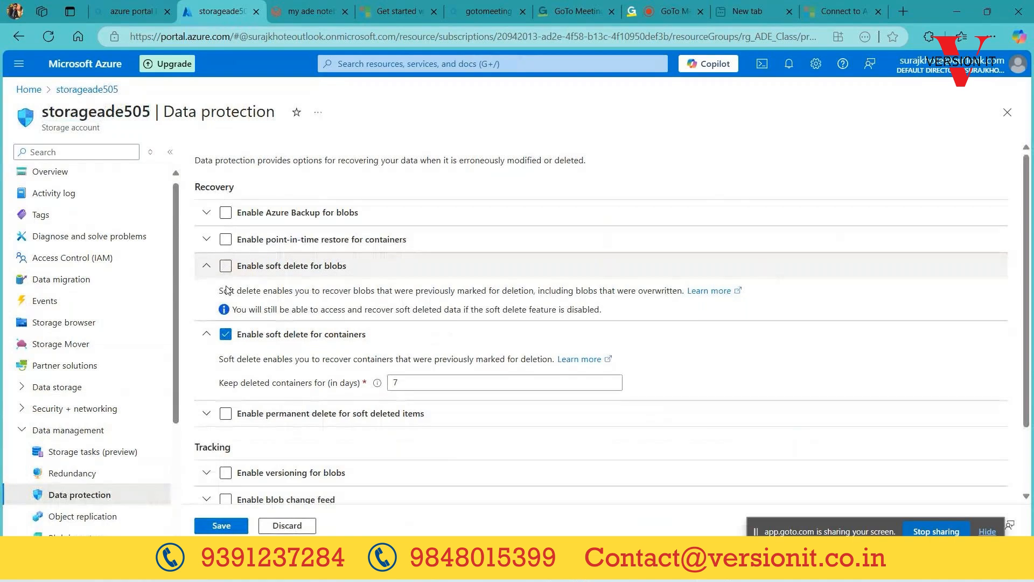
click(225, 337)
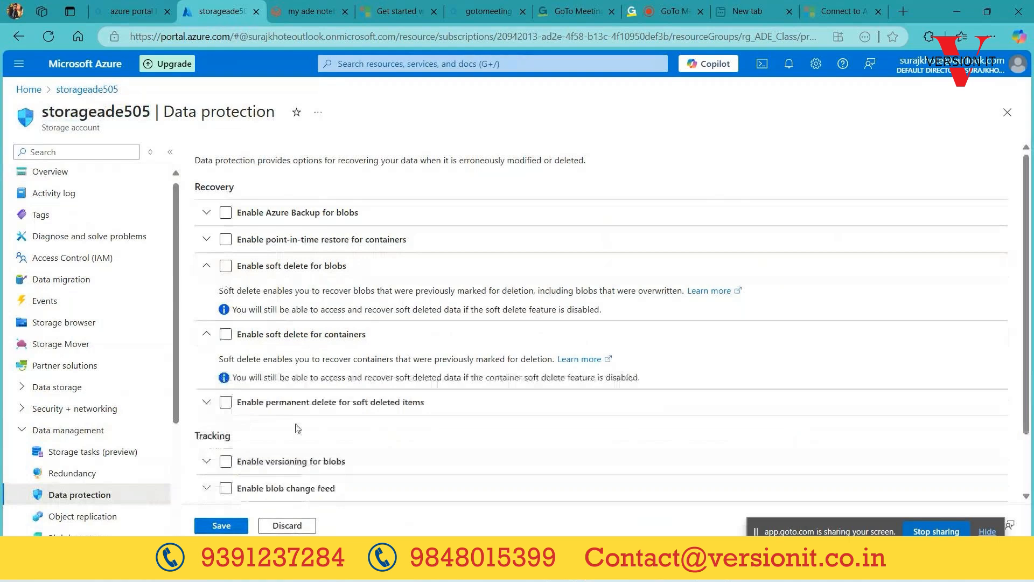
scroll(297, 428, down, 1)
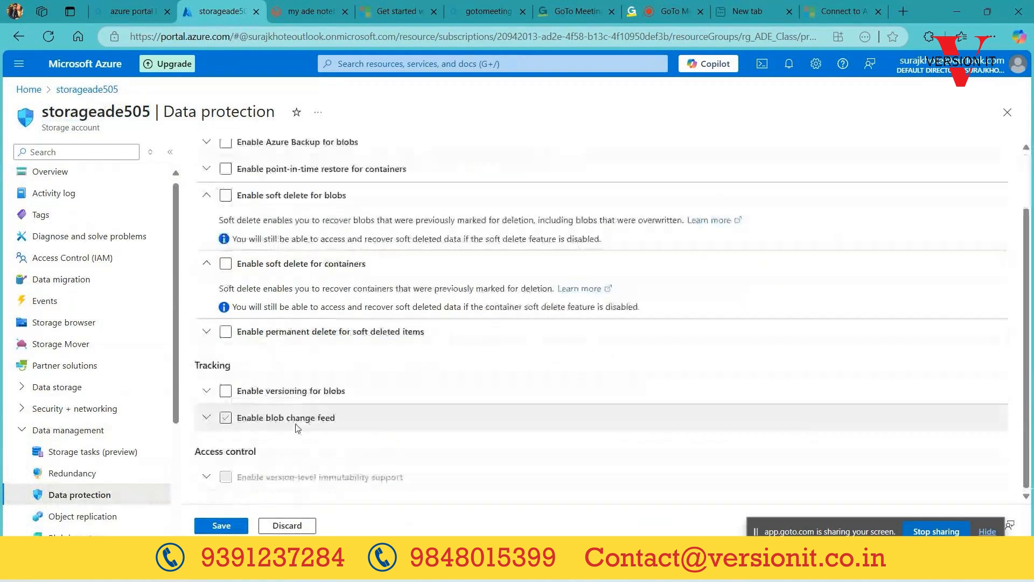
click(225, 527)
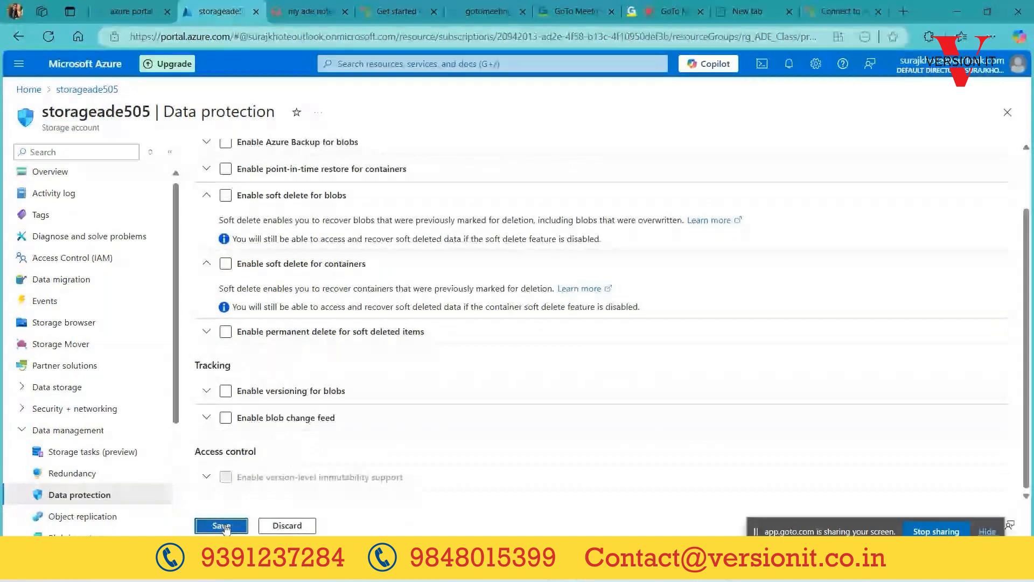
click(224, 526)
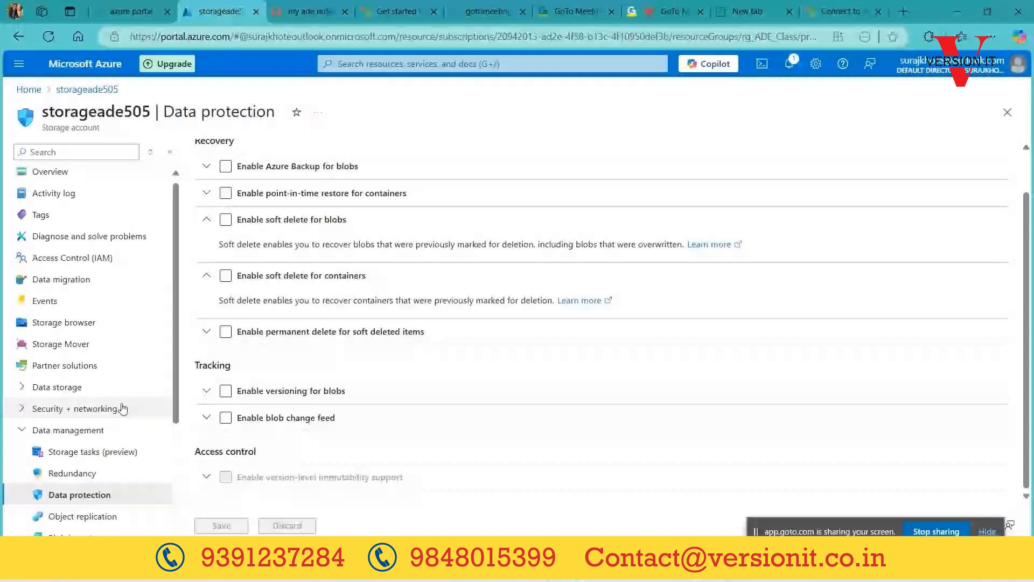
Return to the storage account's overview and copy its name, storageade505
click(24, 431)
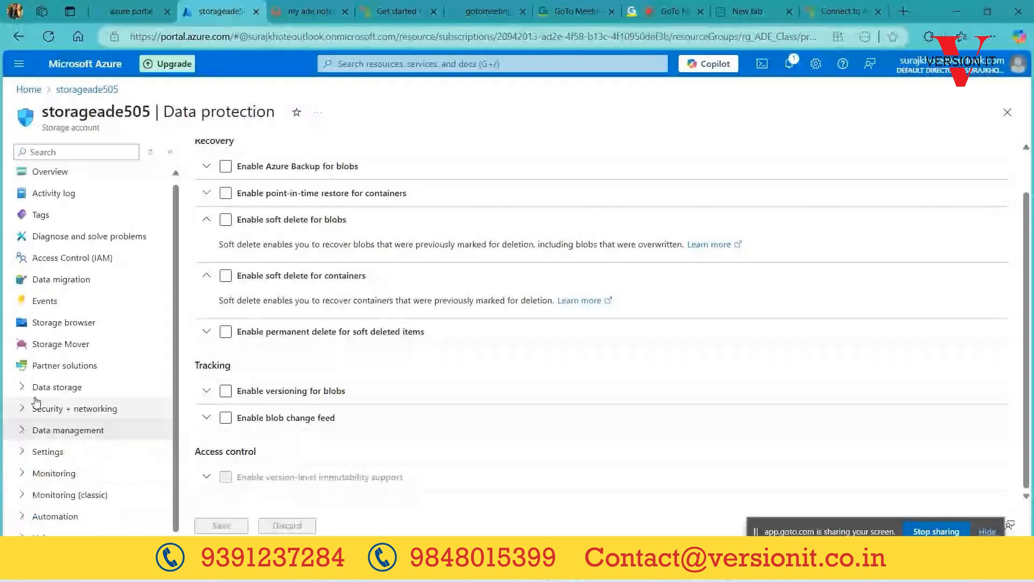
scroll(36, 402, up, 1)
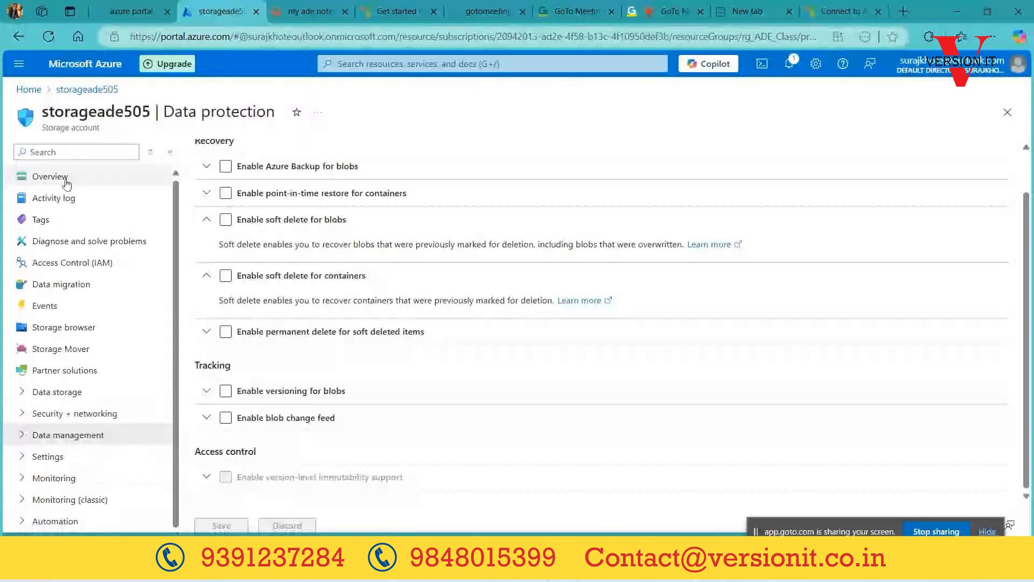
click(65, 181)
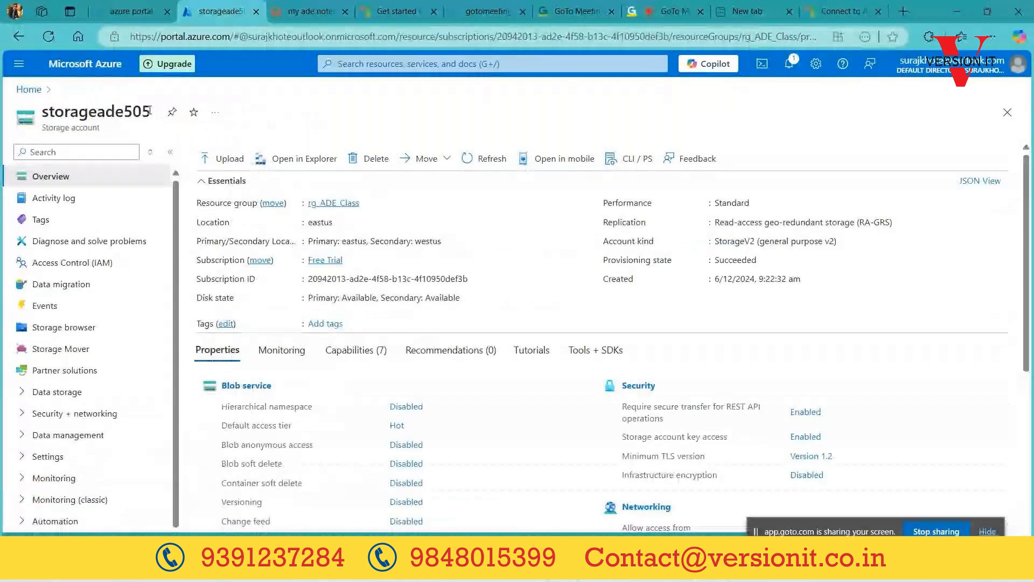
drag(150, 110, 46, 112)
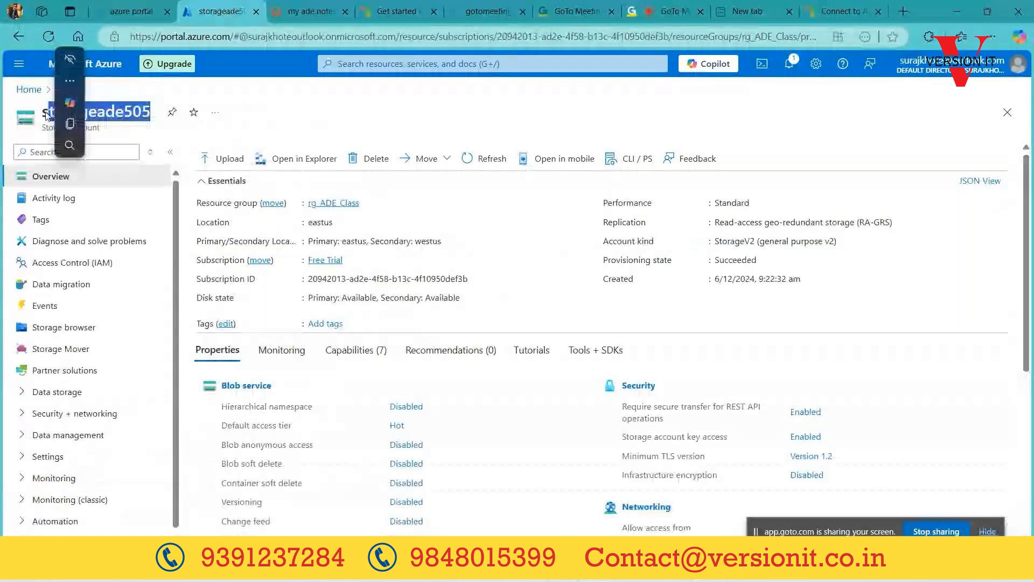
double_click(46, 115)
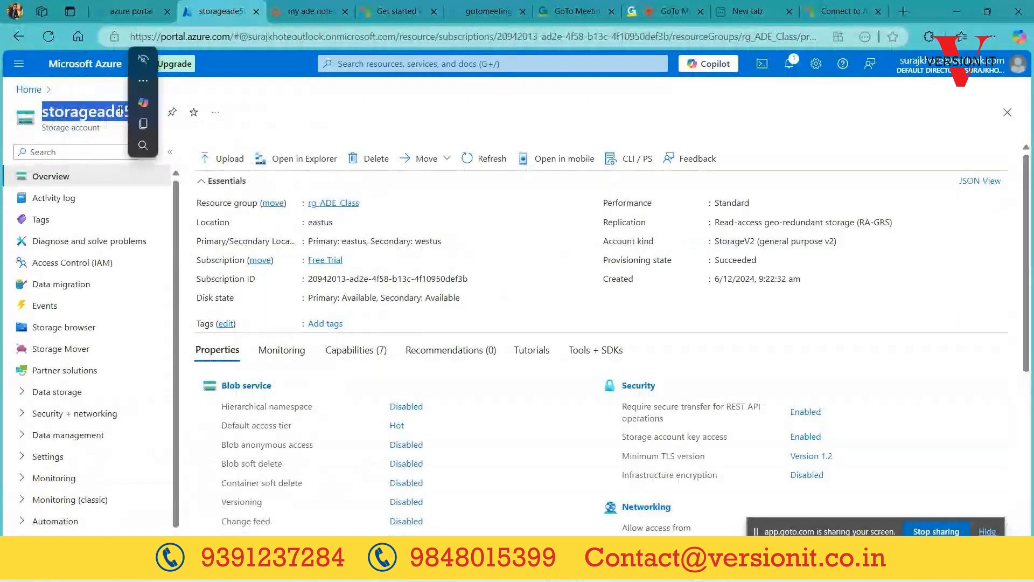
key(ctrl+c)
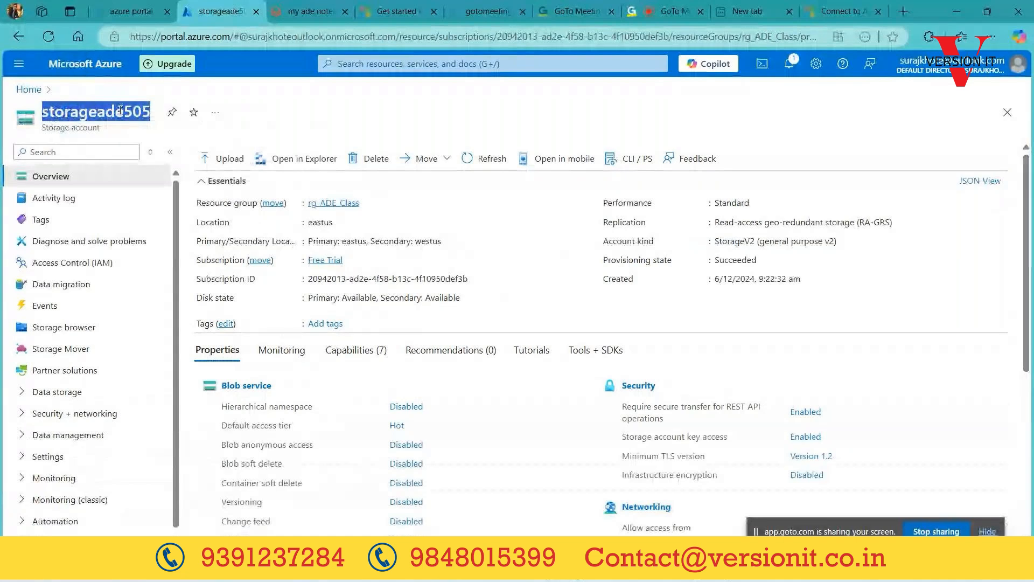
Switch to the Databricks notebook and replace the storage account name in the spark.conf.set call with storageade505
click(316, 7)
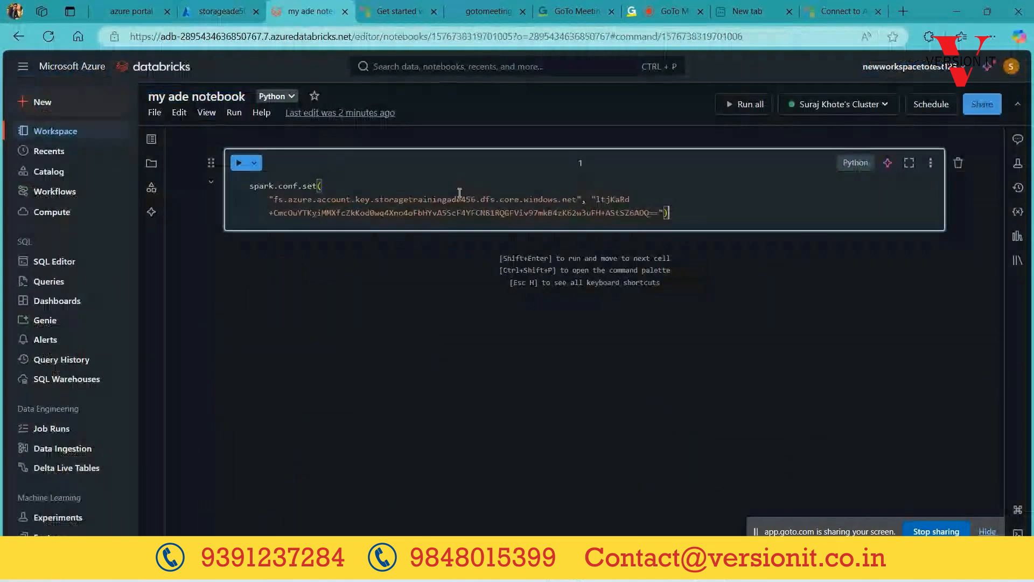
click(475, 200)
drag(475, 200, 377, 205)
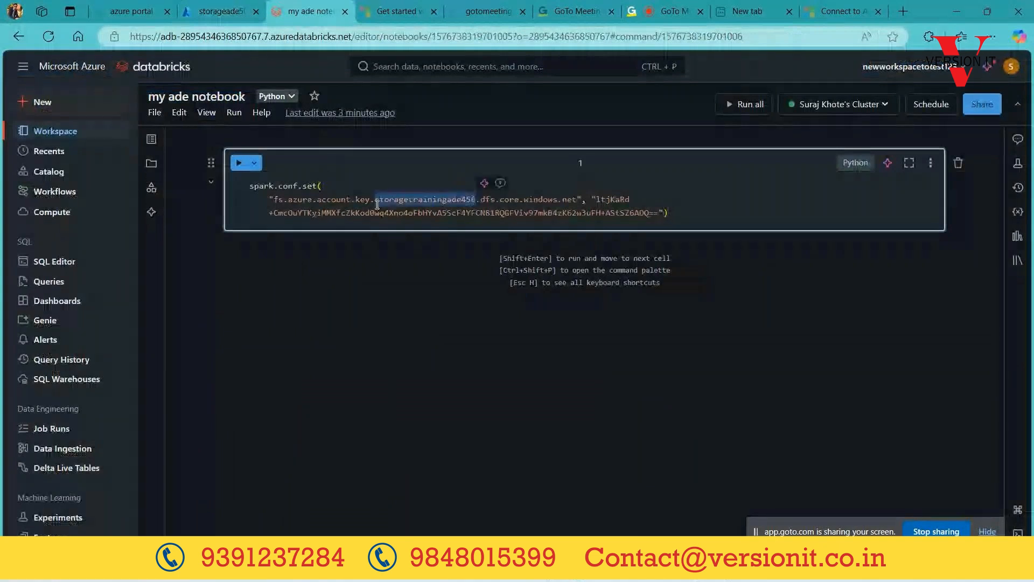
key(ctrl+v)
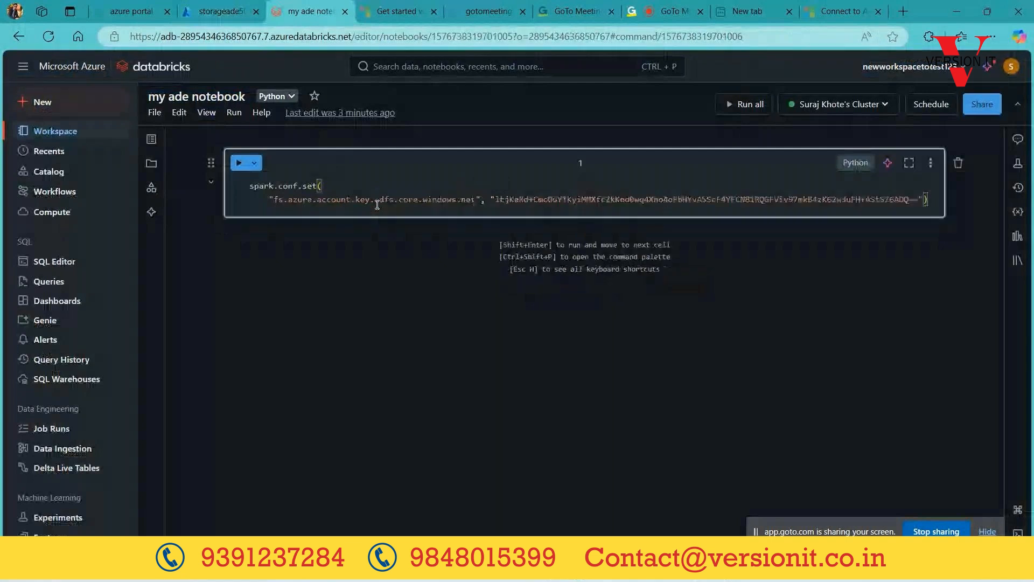
Switch to the Azure portal, open the Access keys of storageade505, reveal the key1 value and copy it
click(226, 7)
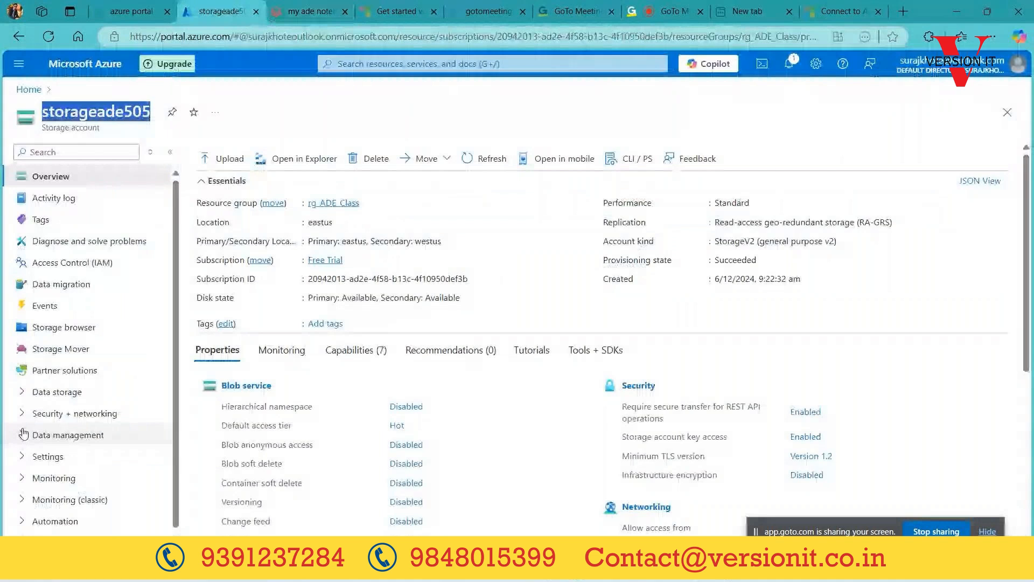
click(24, 413)
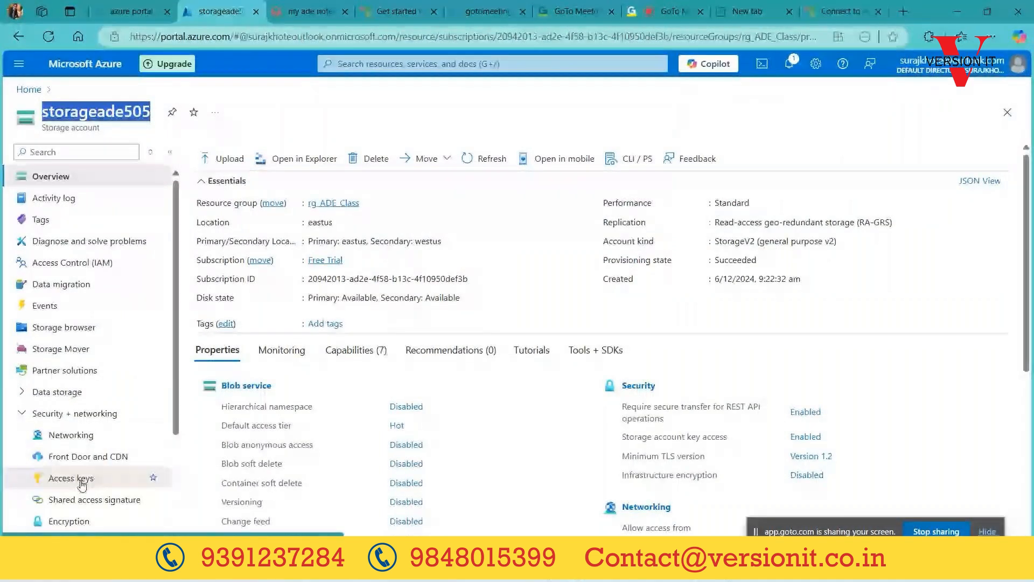
click(82, 479)
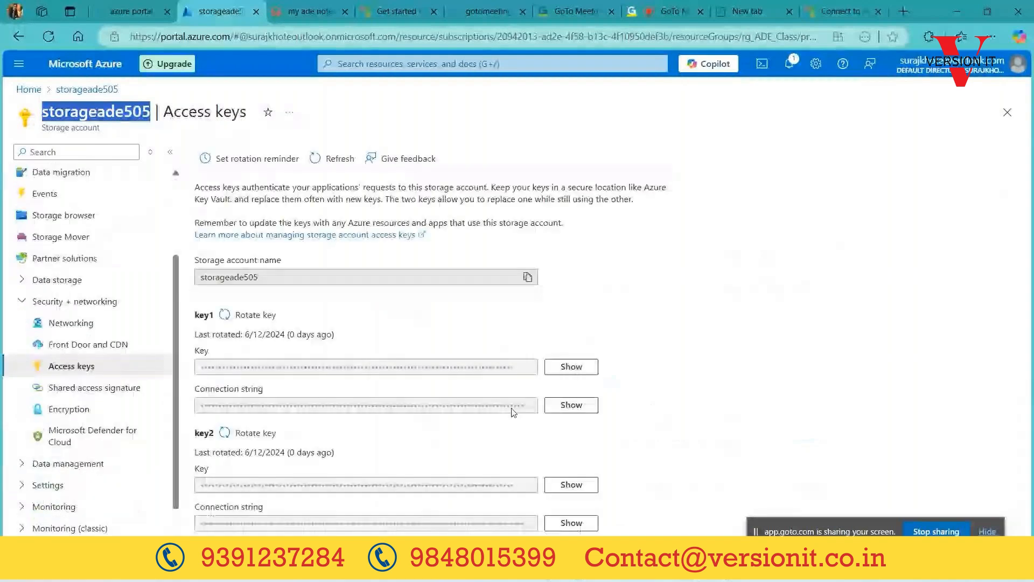
click(571, 367)
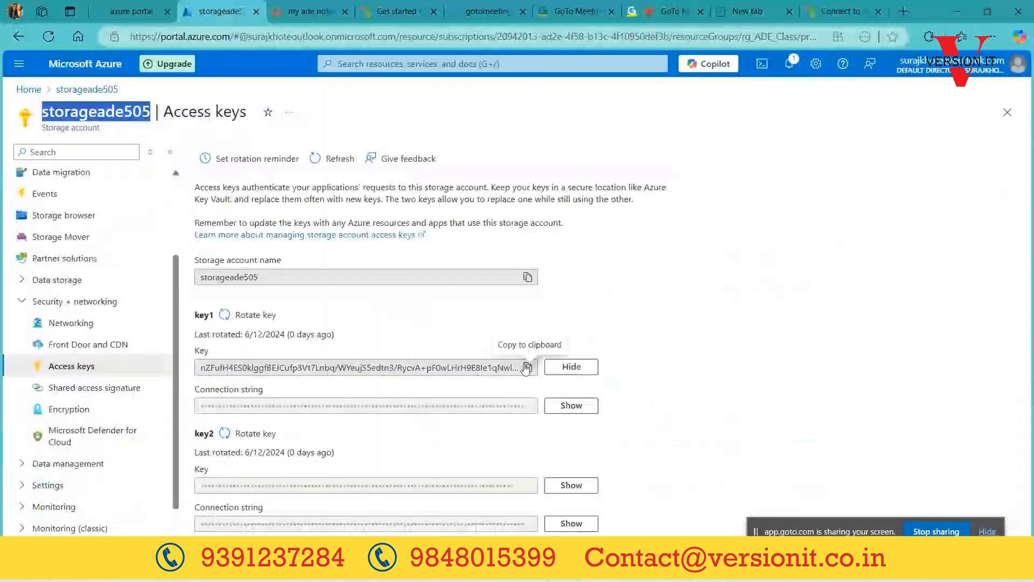
click(526, 367)
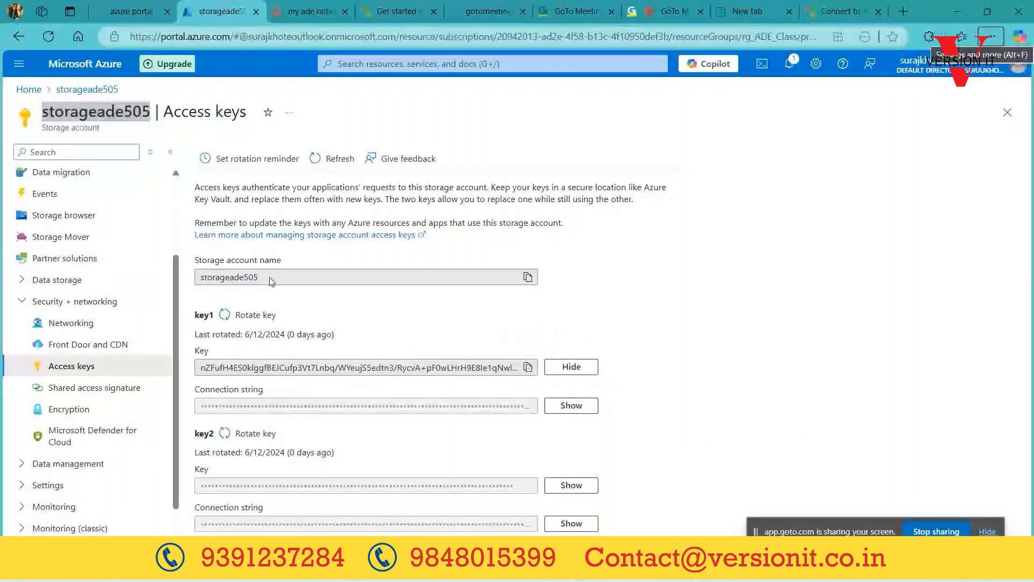
Back in the Databricks notebook, replace the access key in the spark.conf.set call with the copied key, run the cell and allow notifications
click(303, 15)
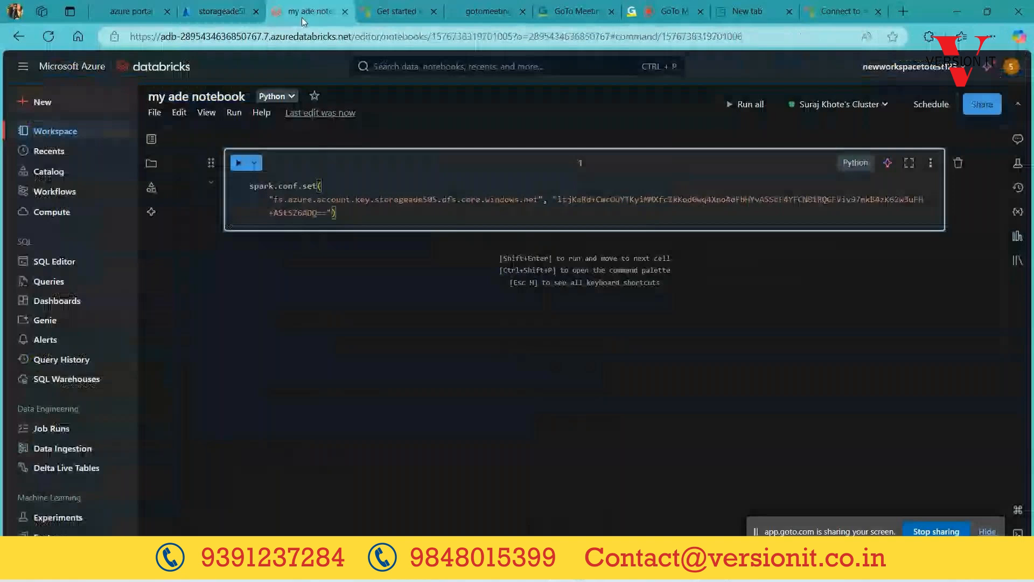
drag(559, 199, 325, 218)
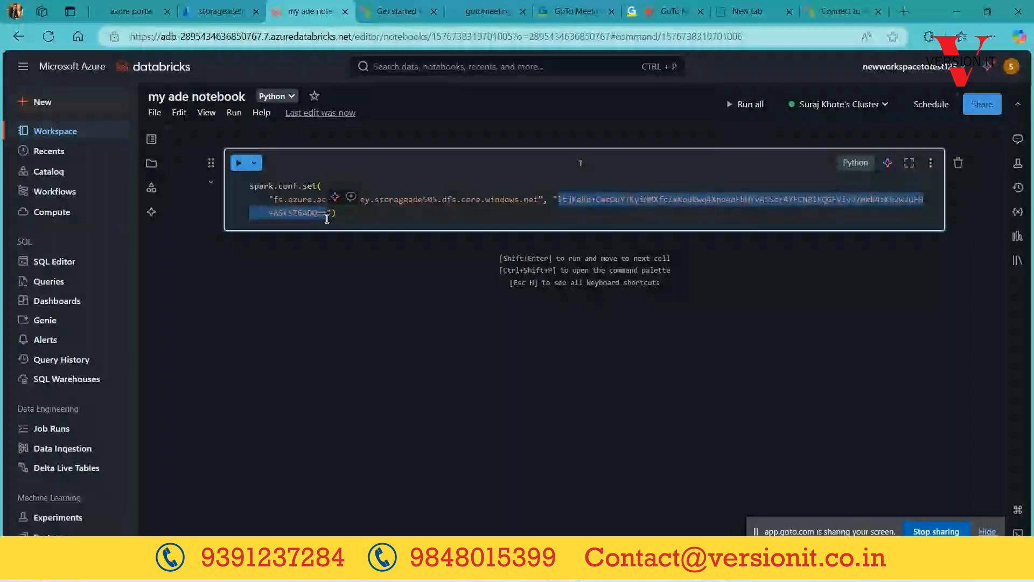
key(BackSpace)
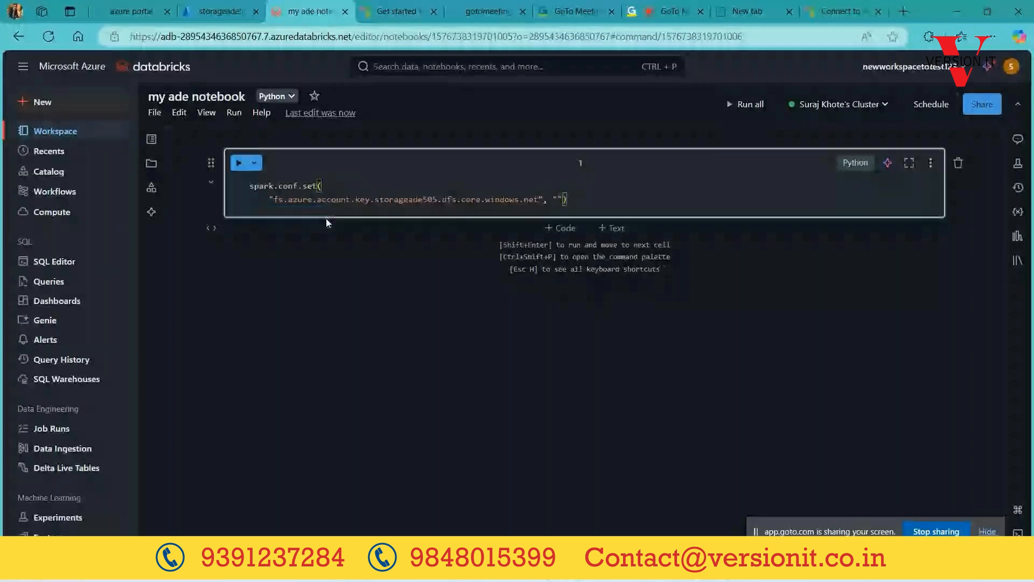
key(ctrl+v)
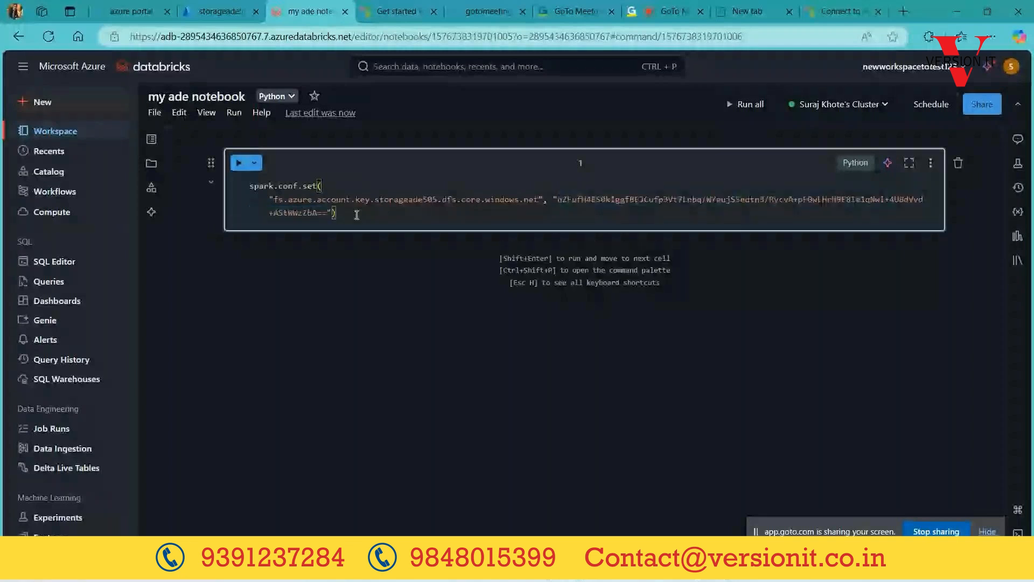
click(239, 163)
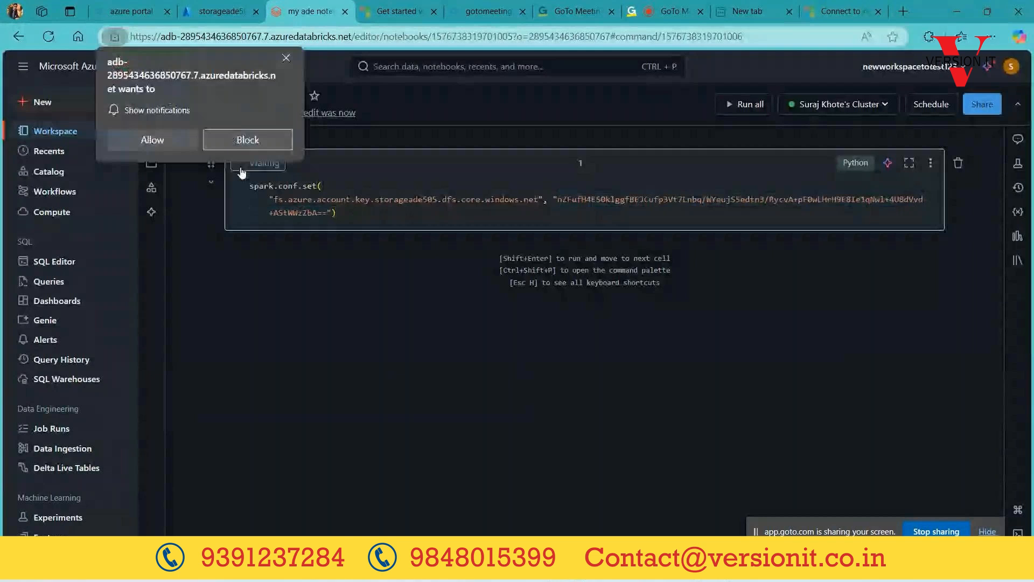
click(157, 141)
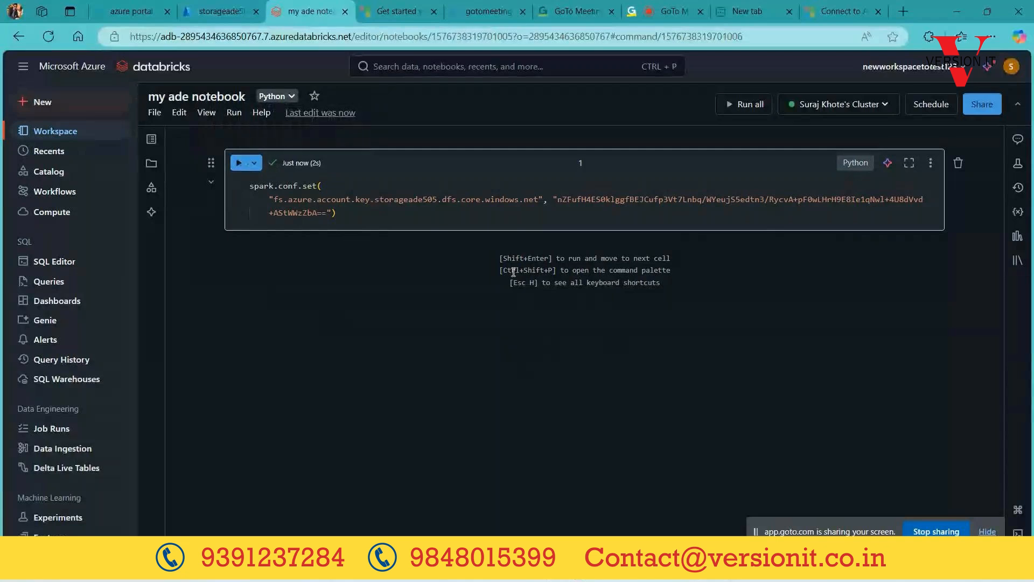
Add a second code cell and paste in the DF_ADE CSV read and display code from the "Class 7 Running Notes" e-mail in Outlook
click(560, 243)
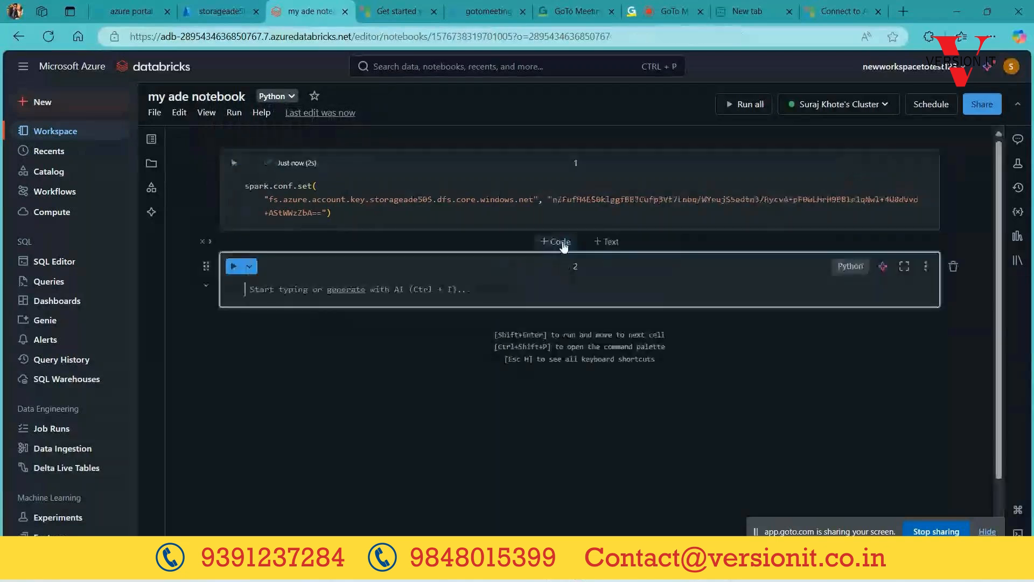
key(alt+Tab)
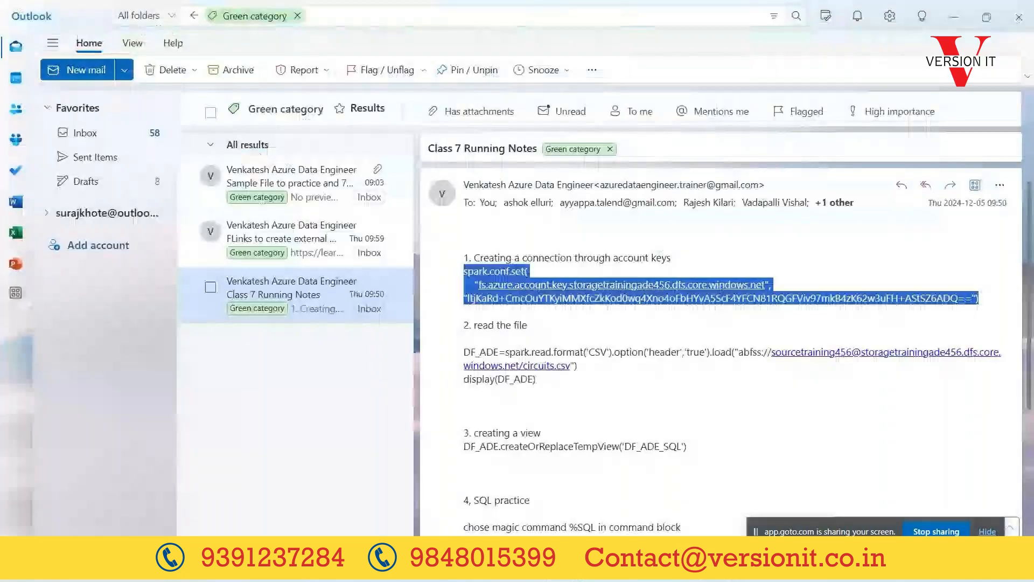
key(alt+Tab)
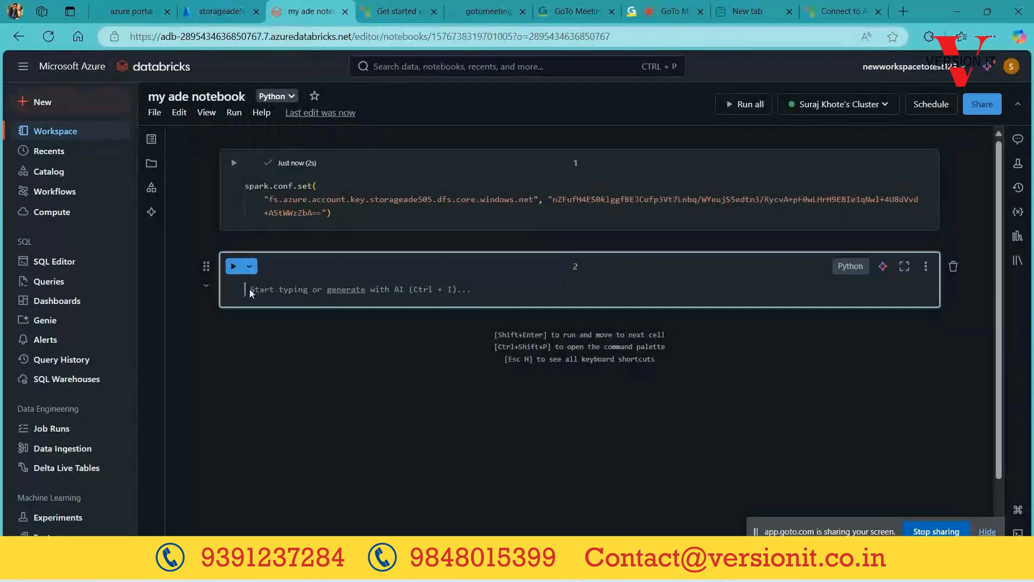
key(alt+Tab)
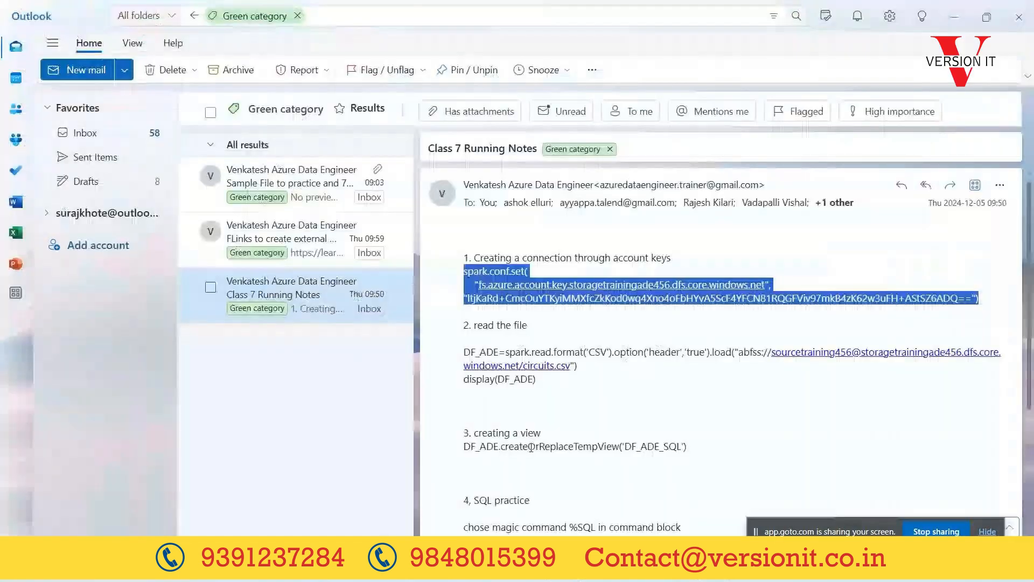
scroll(548, 356, down, 1)
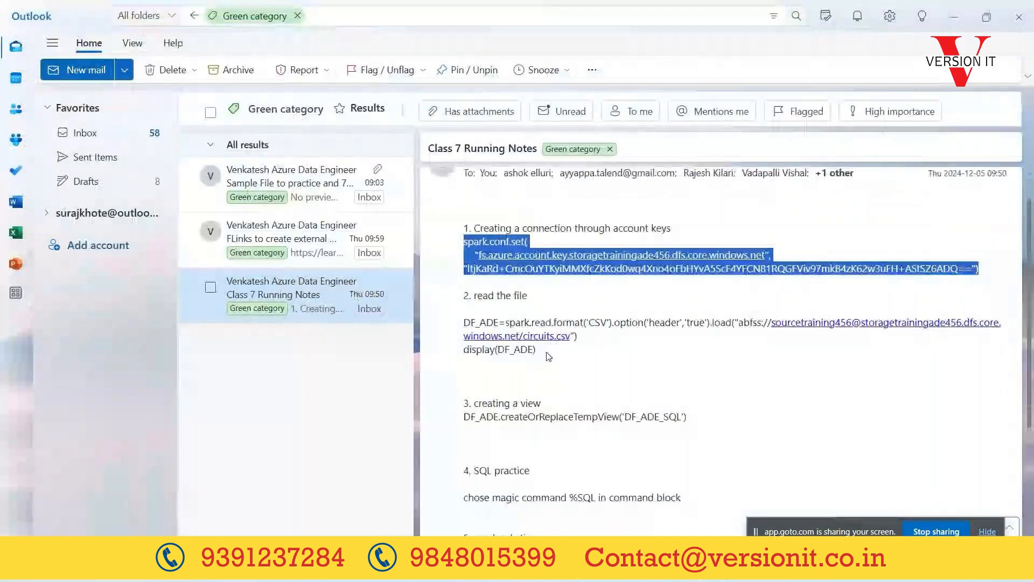
drag(549, 357, 460, 330)
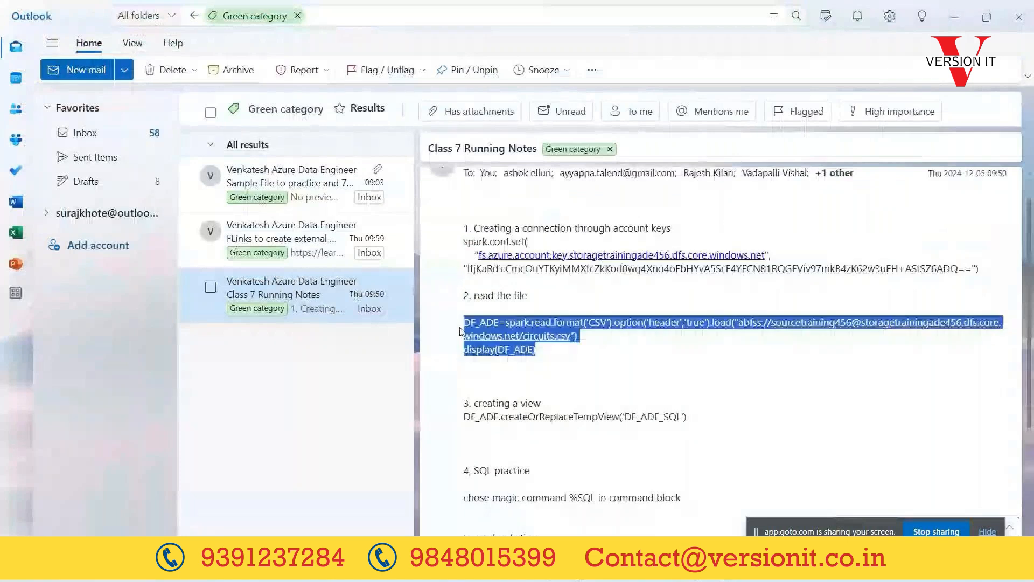
key(alt+Tab)
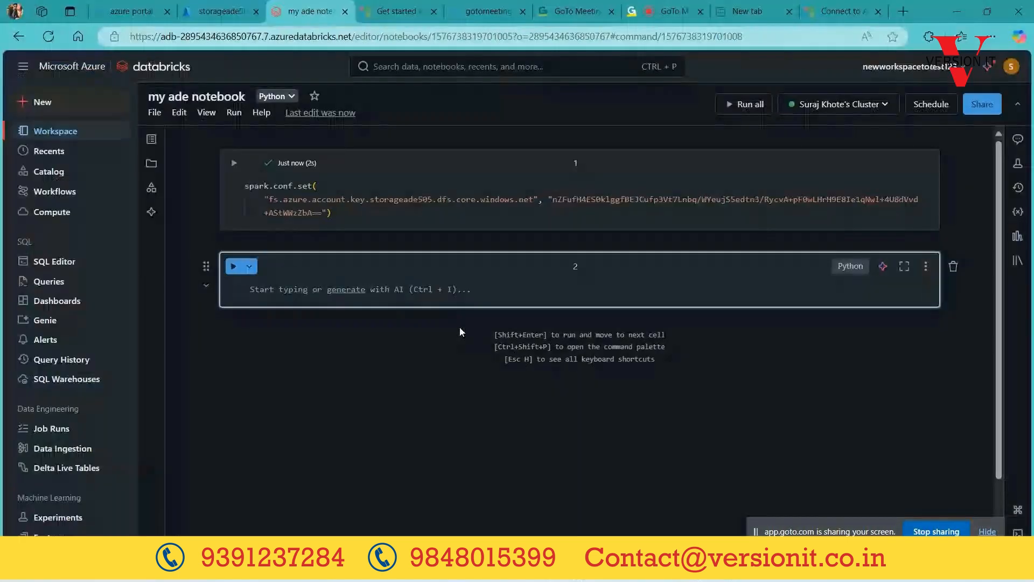
key(ctrl+v)
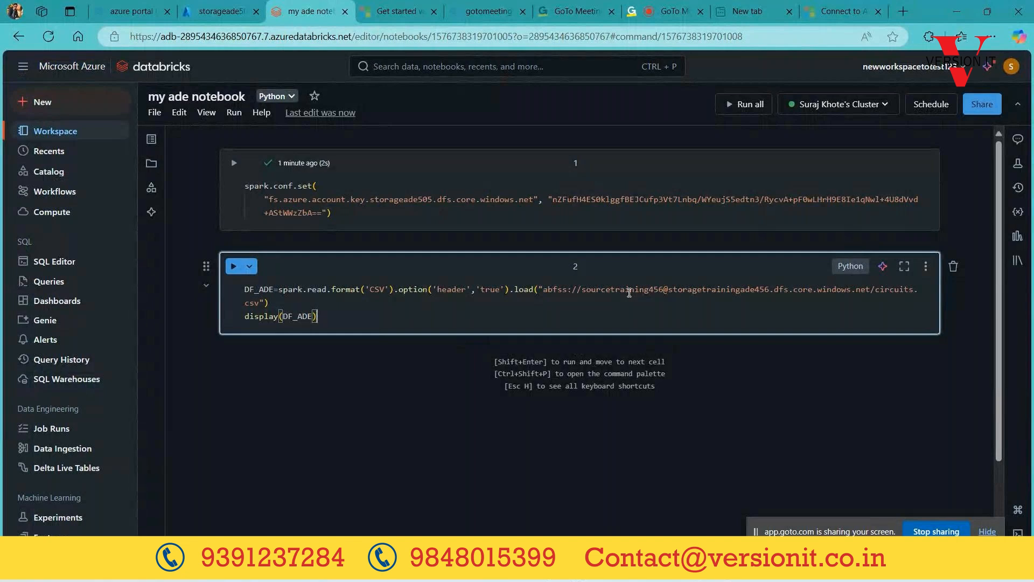
Switch to the Azure portal, open mystoragecontainer2 among the containers of storageade505 and copy its name
double_click(581, 291)
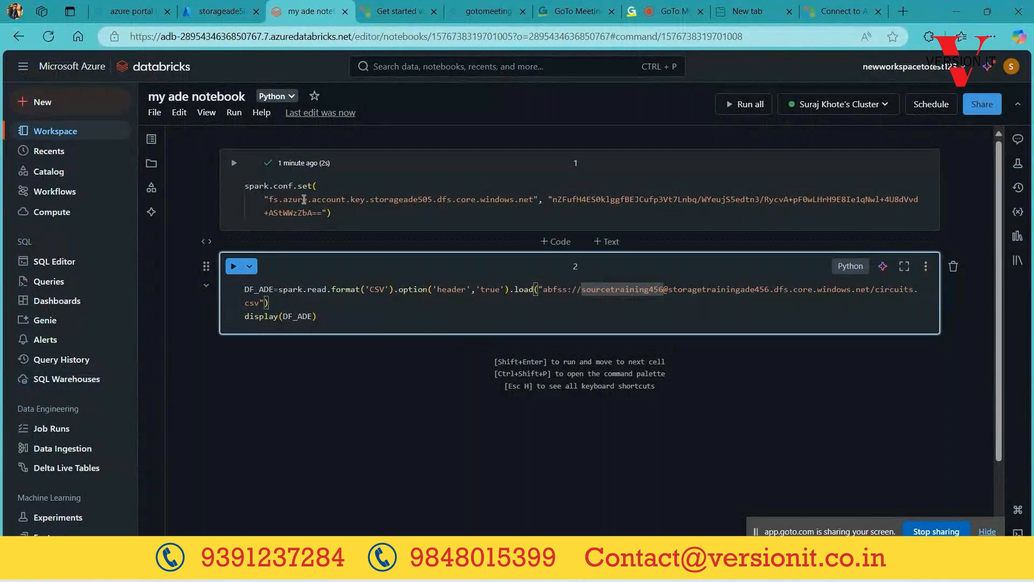
click(219, 9)
click(24, 404)
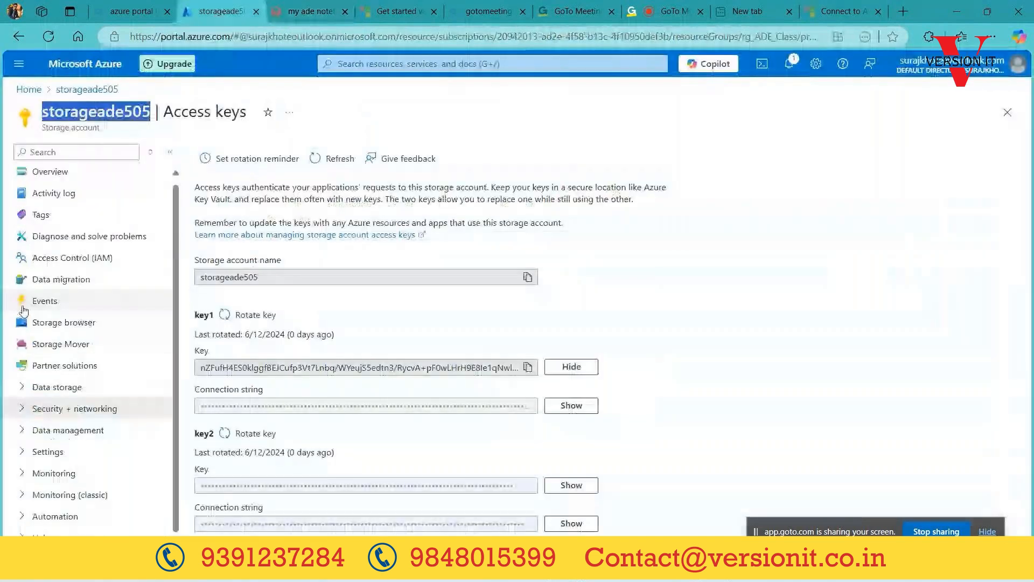
click(23, 387)
click(60, 409)
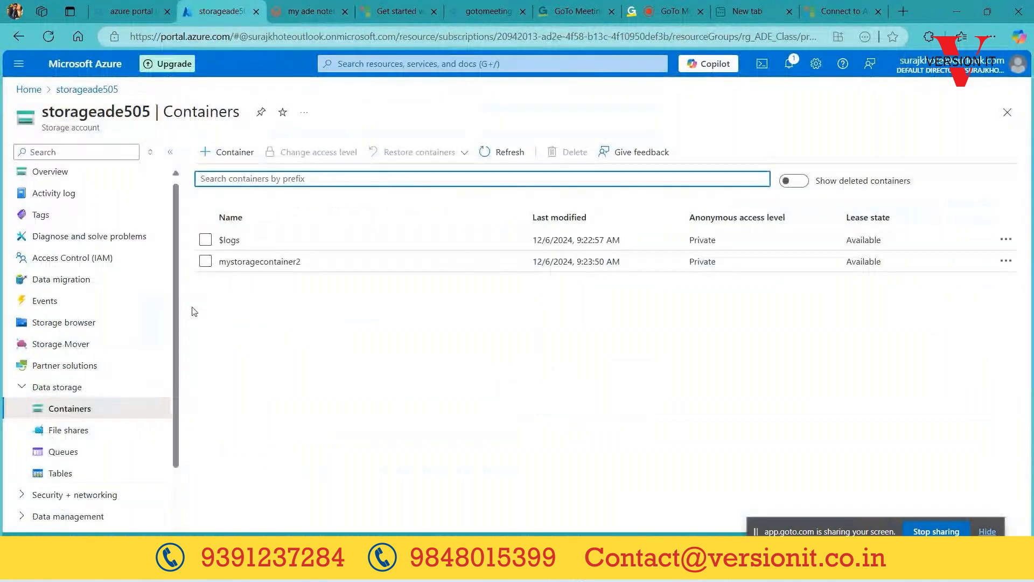
click(270, 262)
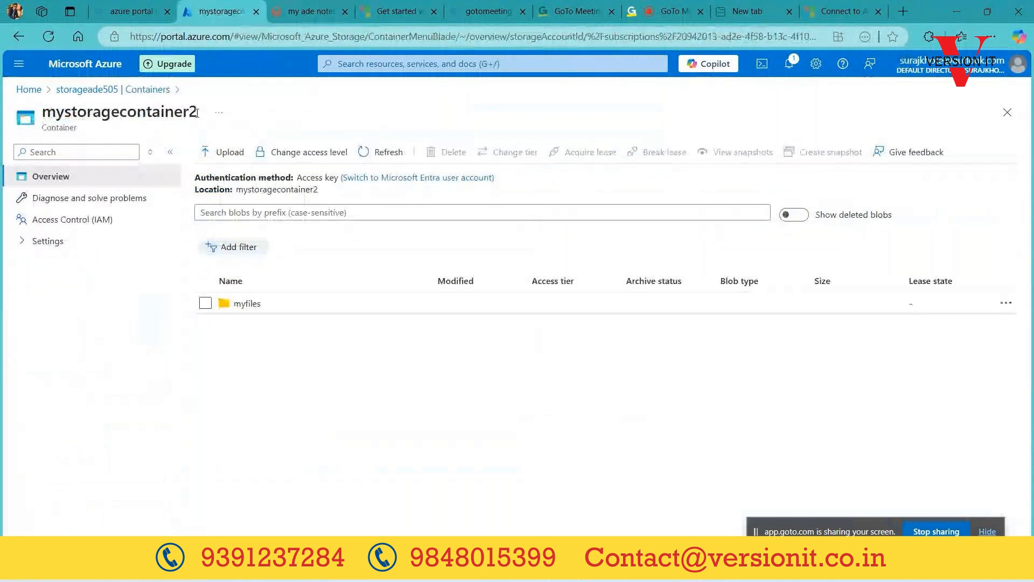
drag(198, 113, 43, 119)
key(ctrl+c)
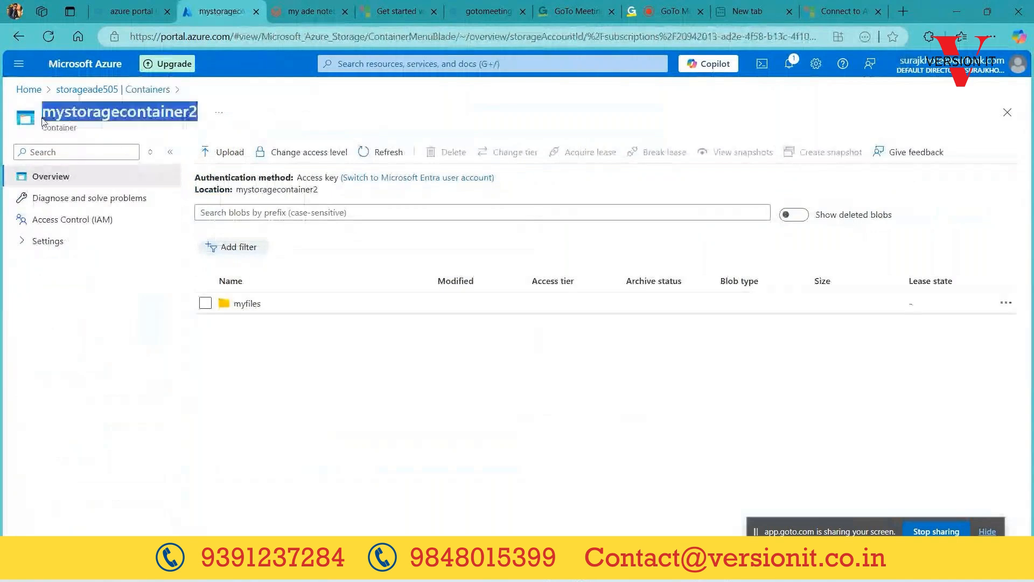
Return to the Databricks notebook and replace the container name in the second cell's load path with mystoragecontainer2
click(305, 4)
double_click(601, 288)
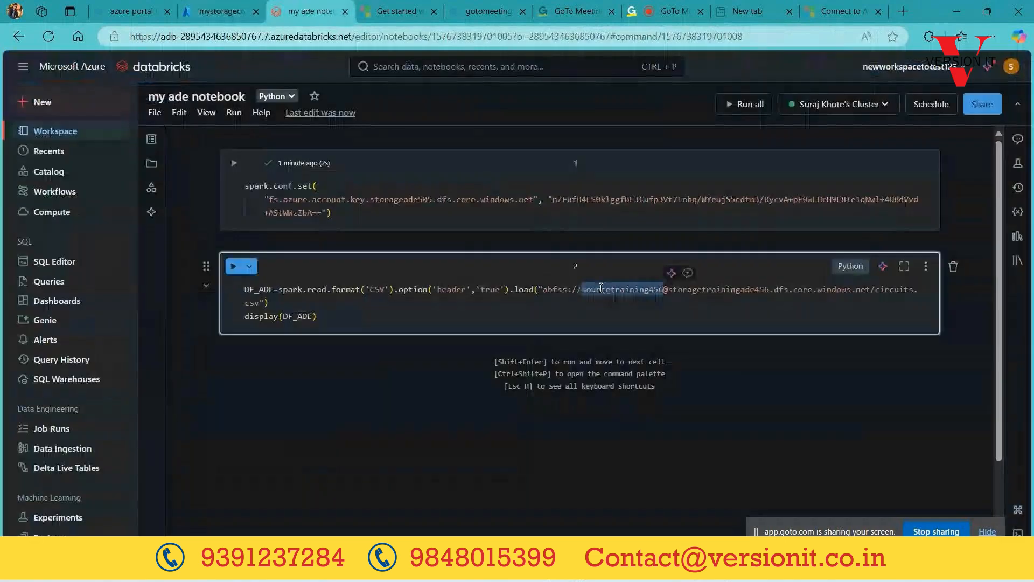
key(ctrl+v)
Replace the storage account name in the second cell's load path with storageade505, copied from the first cell, and run the second cell
double_click(731, 292)
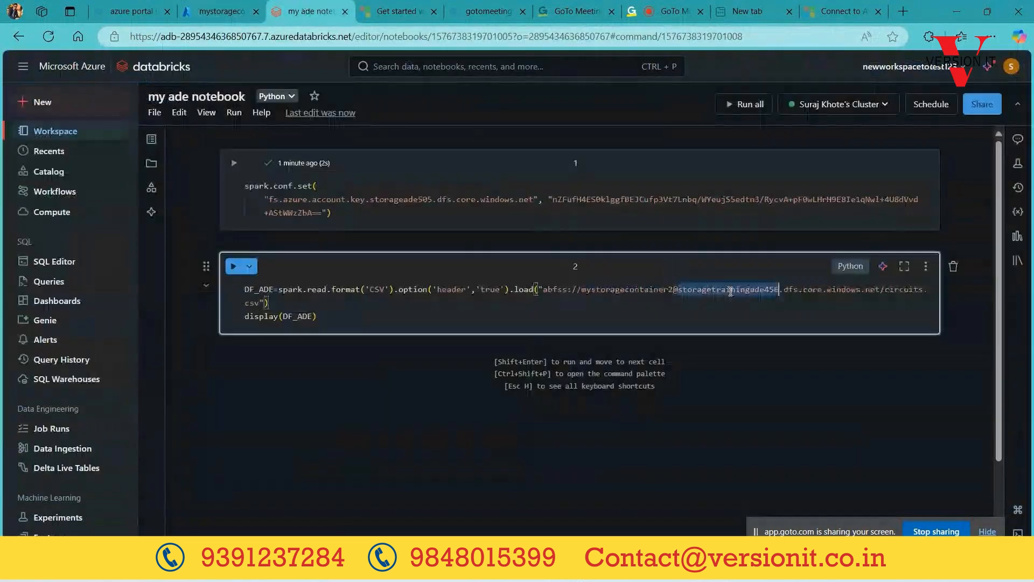
key(BackSpace)
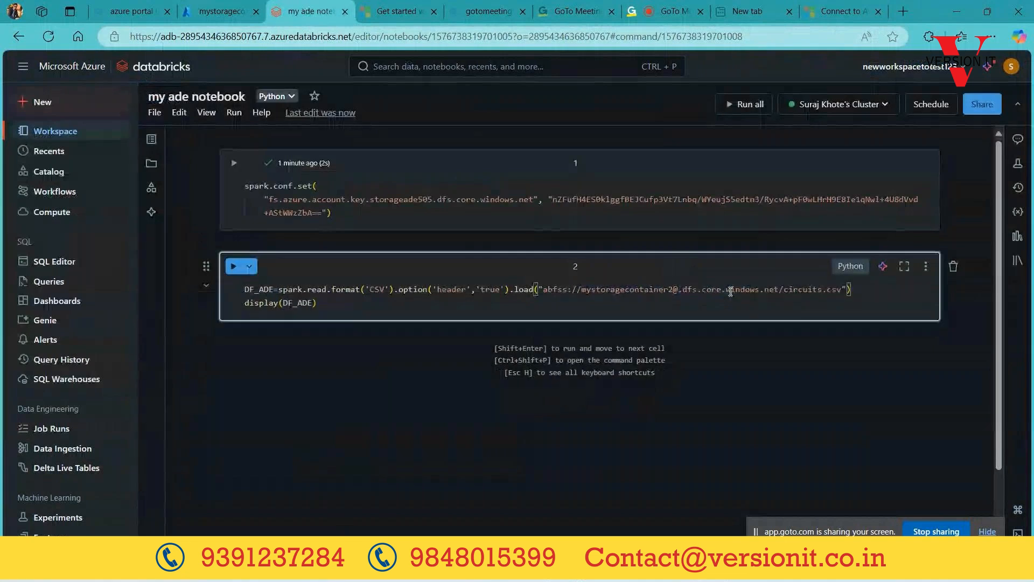
double_click(390, 199)
key(ctrl+c)
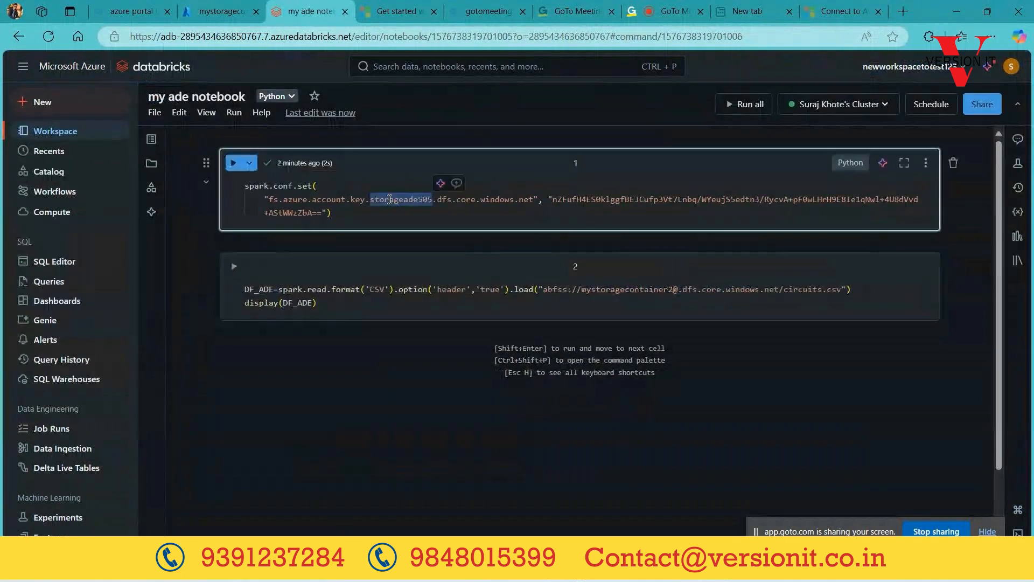
click(681, 289)
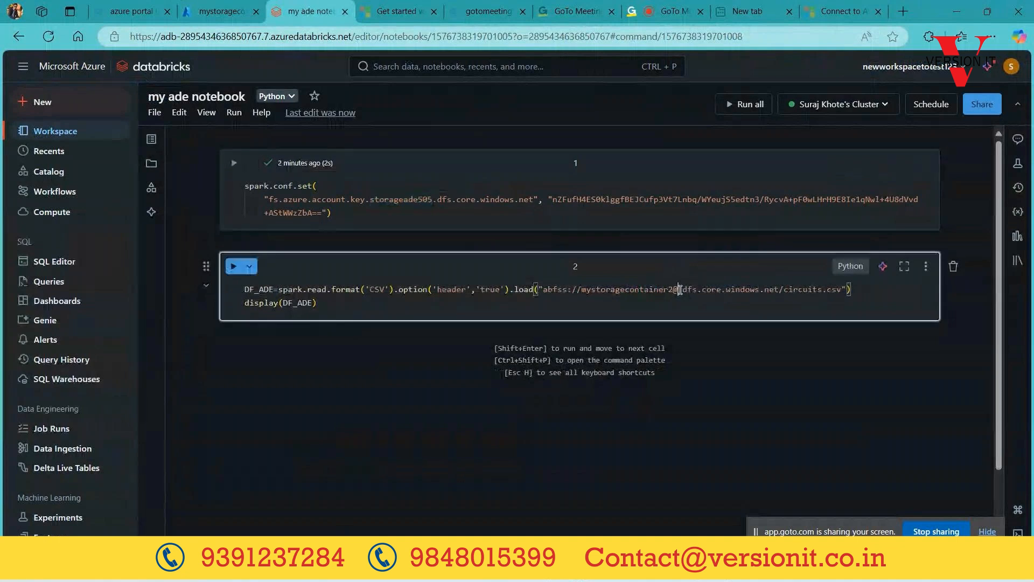
key(ctrl+v)
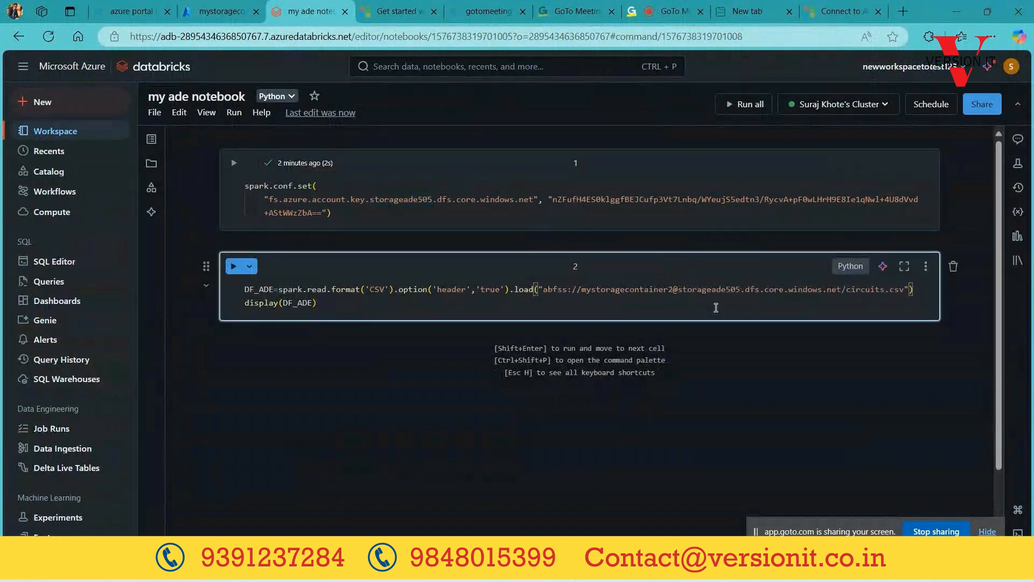
click(724, 358)
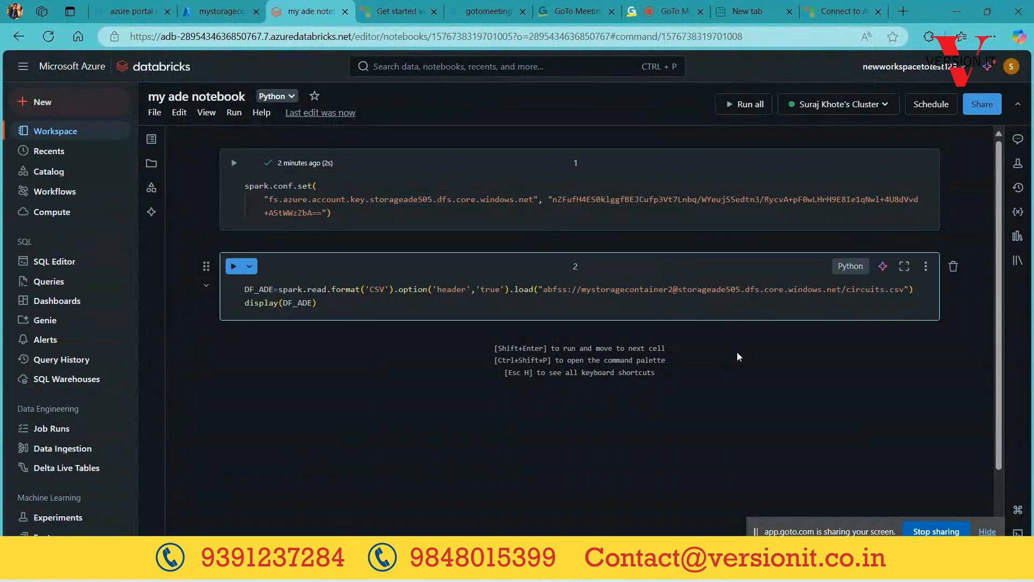
click(235, 267)
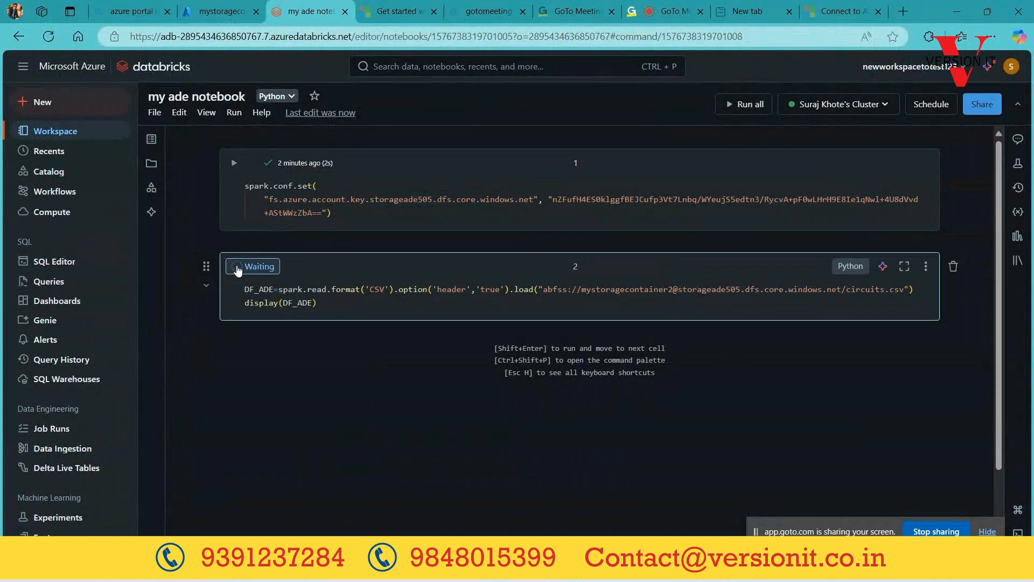
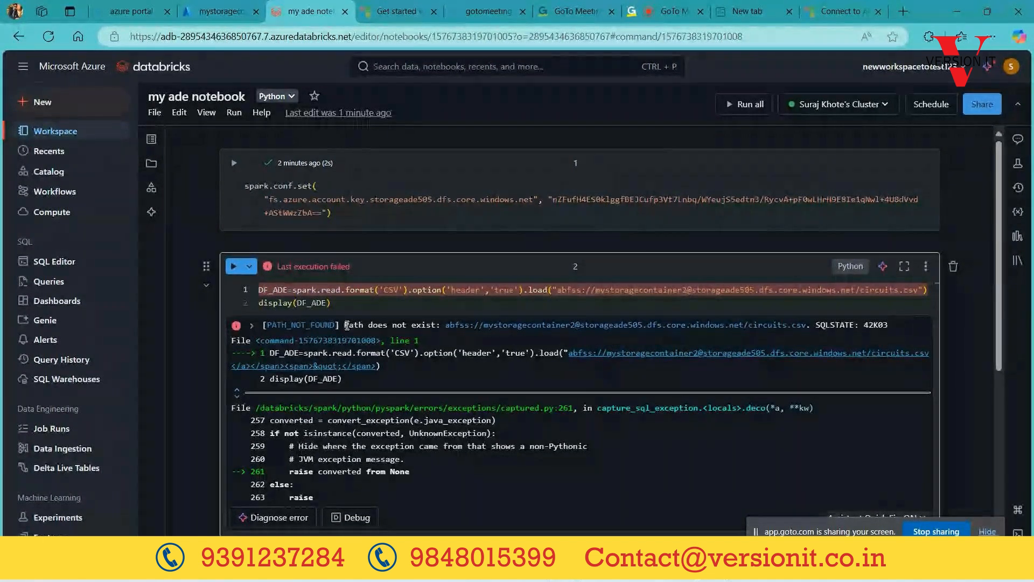
Examine the path error under the second cell and check the folder structure of mystoragecontainer2 in the Azure portal
drag(347, 325, 437, 327)
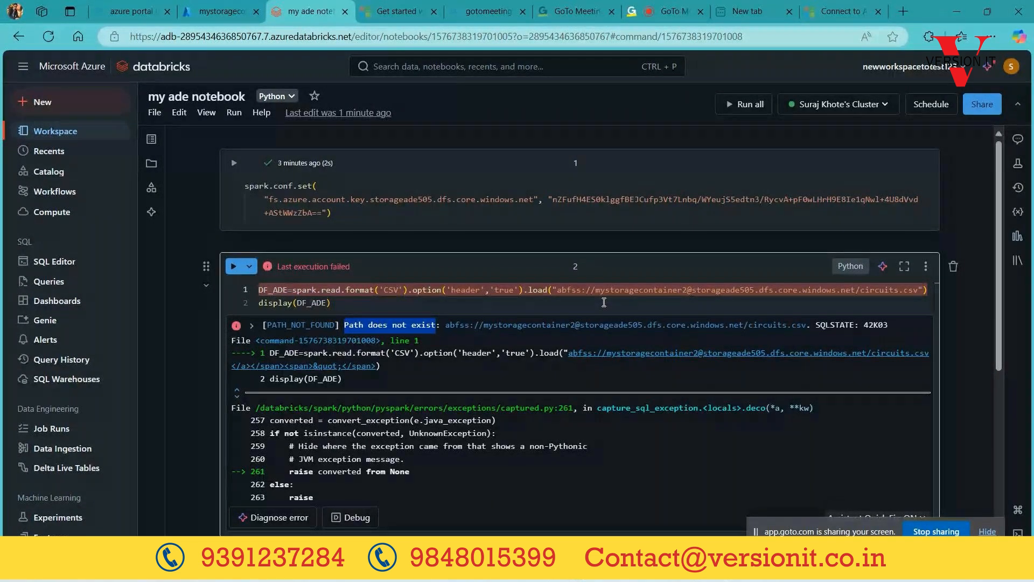
click(605, 303)
click(235, 10)
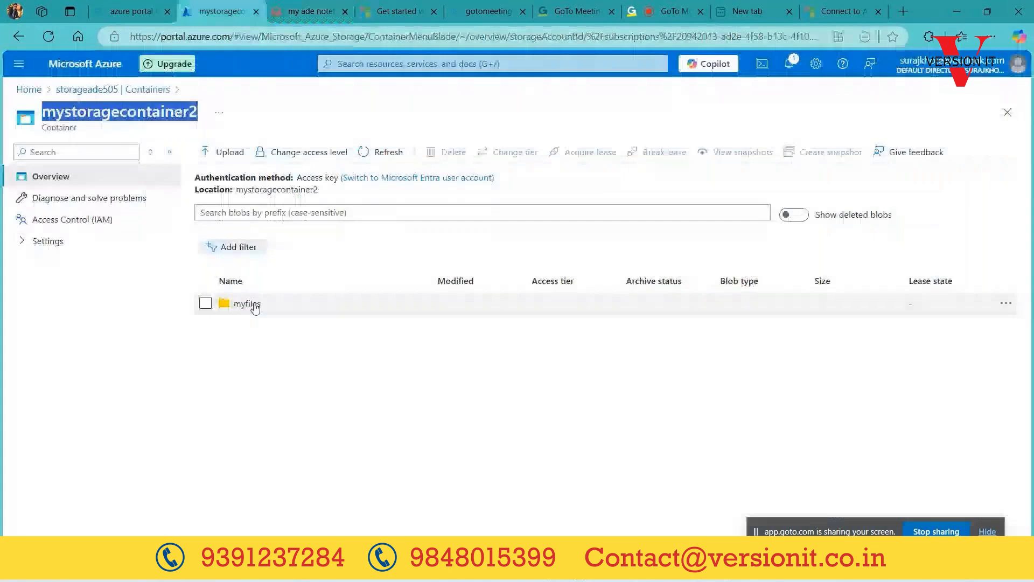
click(310, 10)
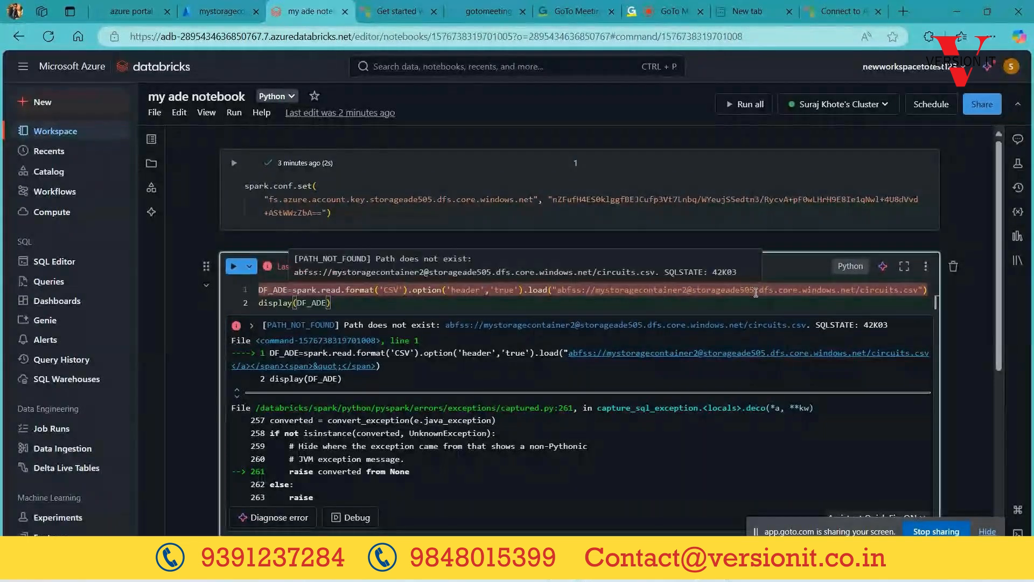
Insert the folder myfiles/ before circuits.csv in the second cell's load path, checking its name in the Azure portal, and rerun the cell
click(687, 291)
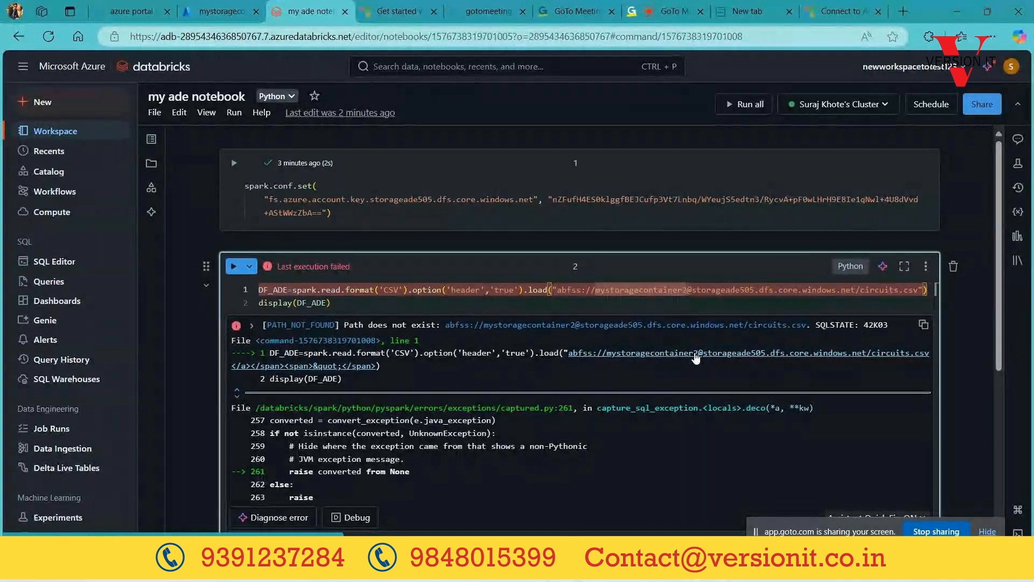
click(861, 290)
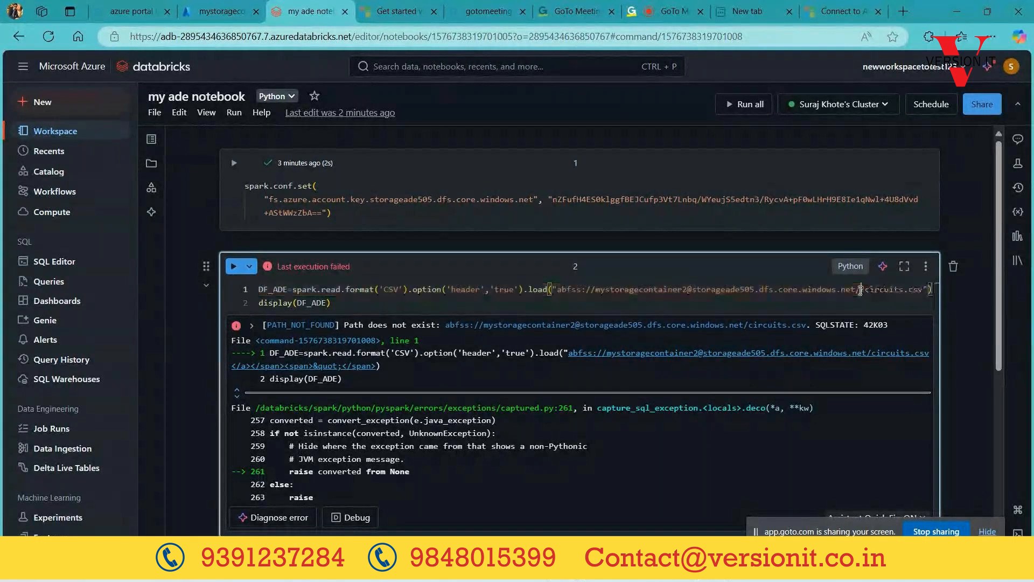
text(/)
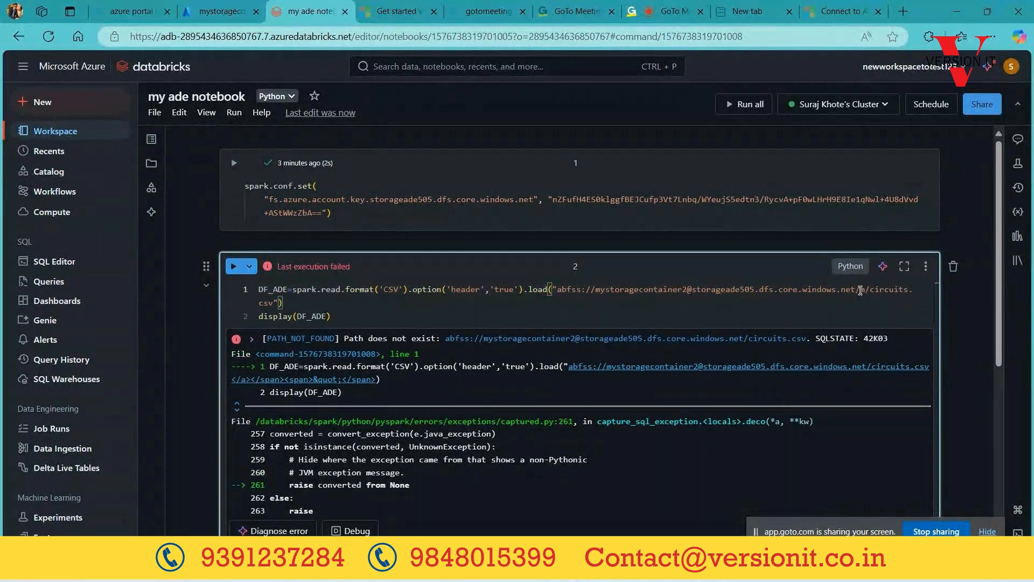
click(216, 8)
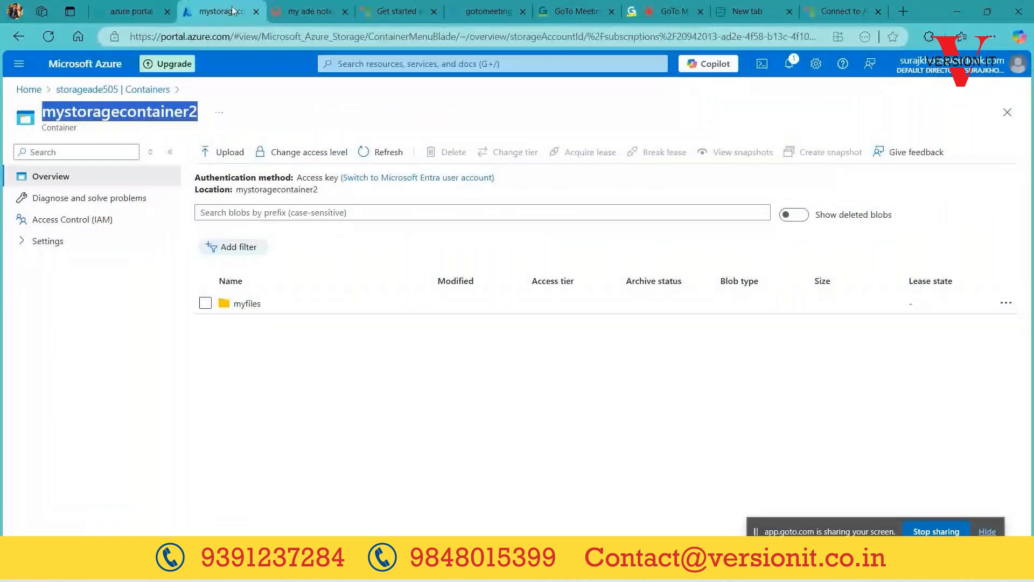
click(310, 11)
text(les/circuits.csv"))
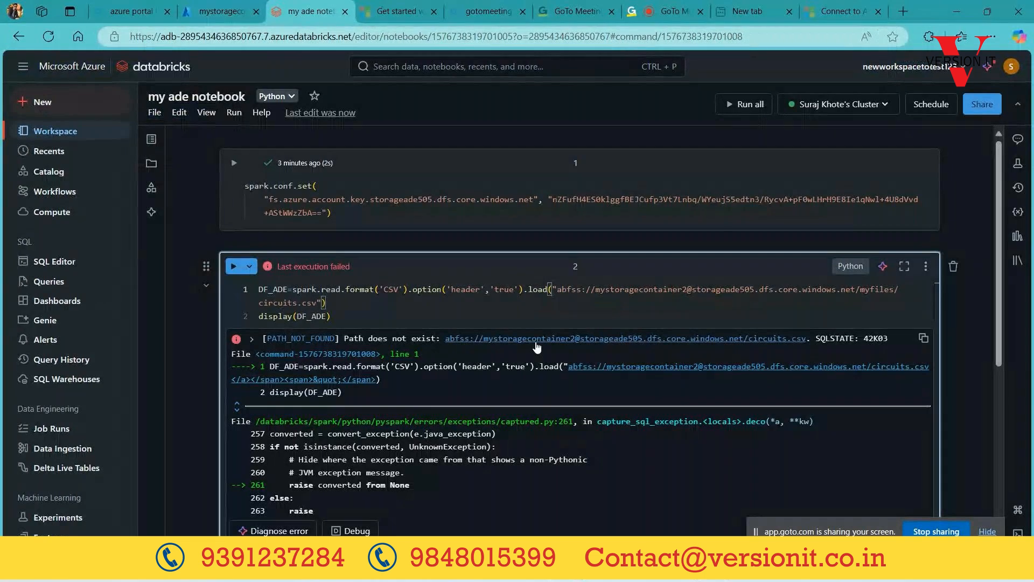
click(410, 318)
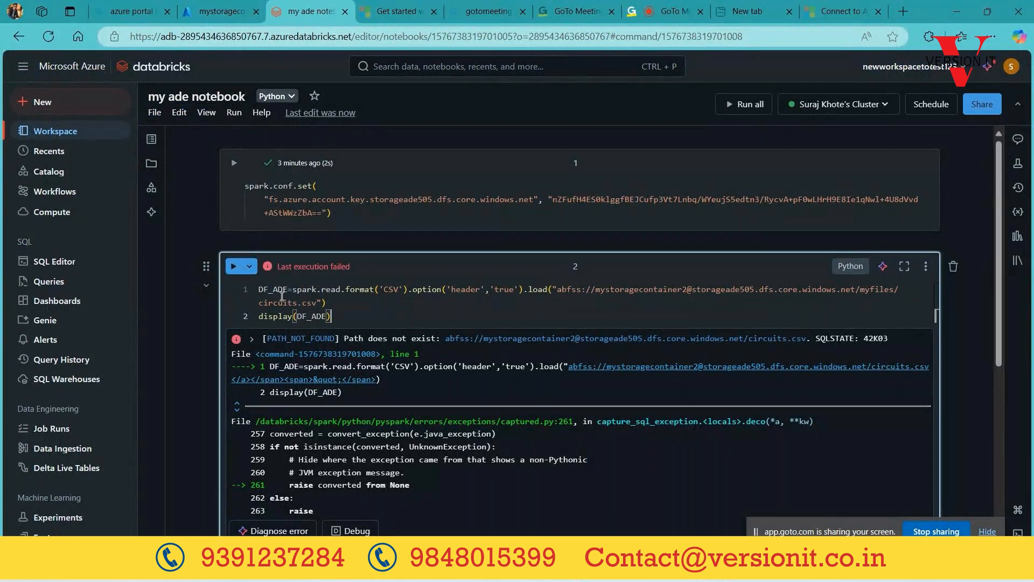
click(234, 267)
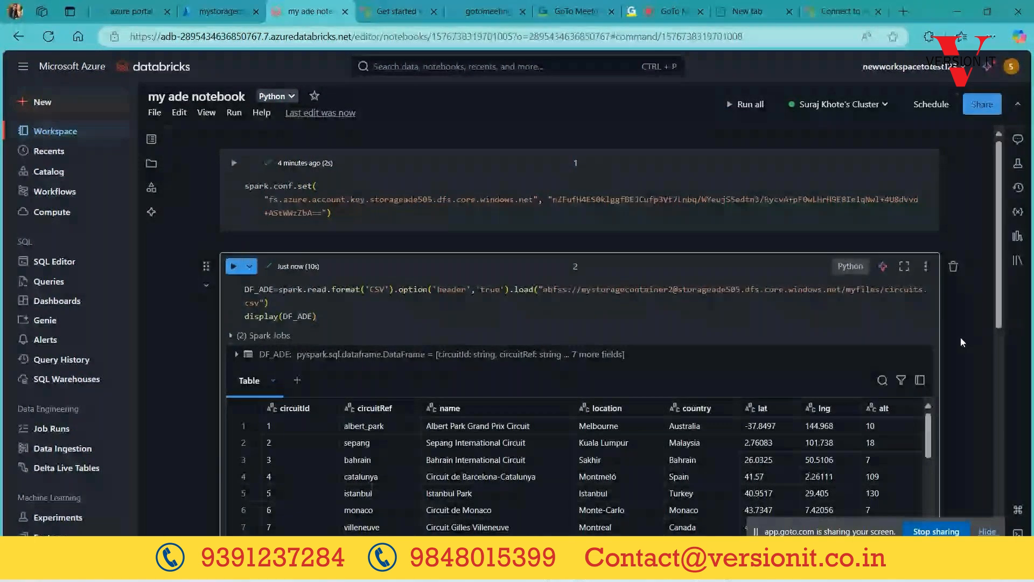
Review the circuits table output and the DF_ADE dataframe variable in the second cell
scroll(961, 337, down, 2)
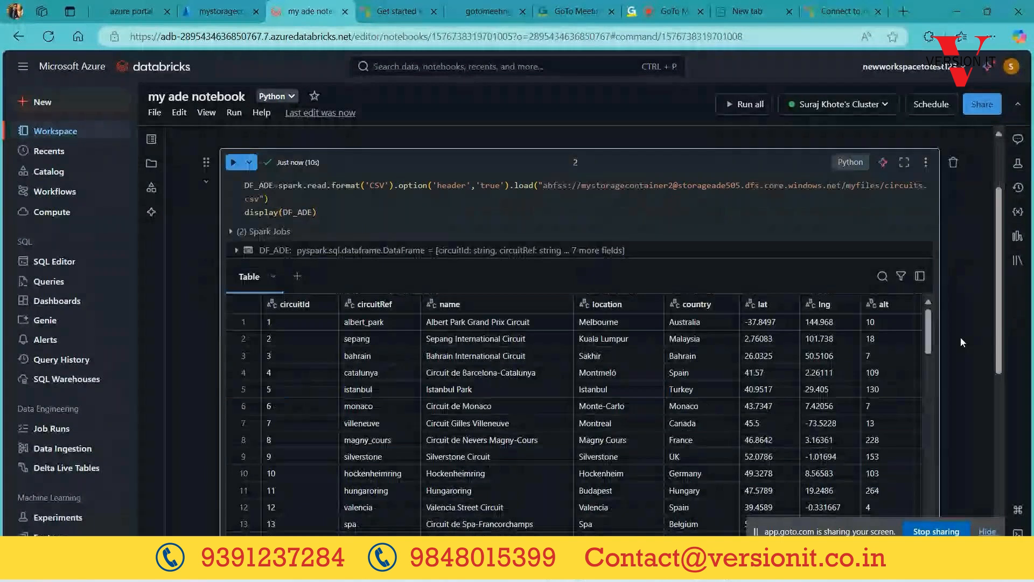
scroll(466, 323, down, 1)
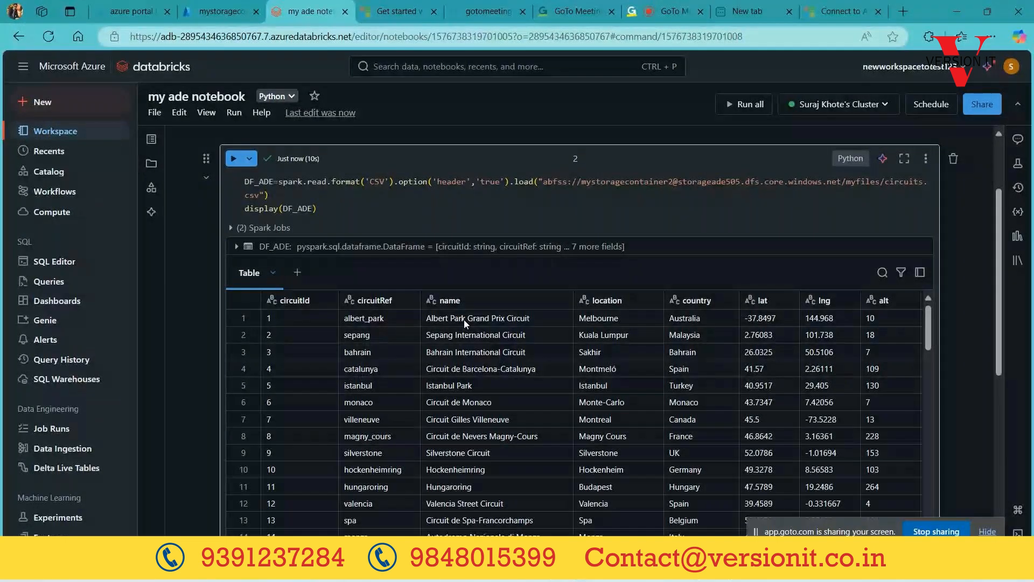
click(274, 181)
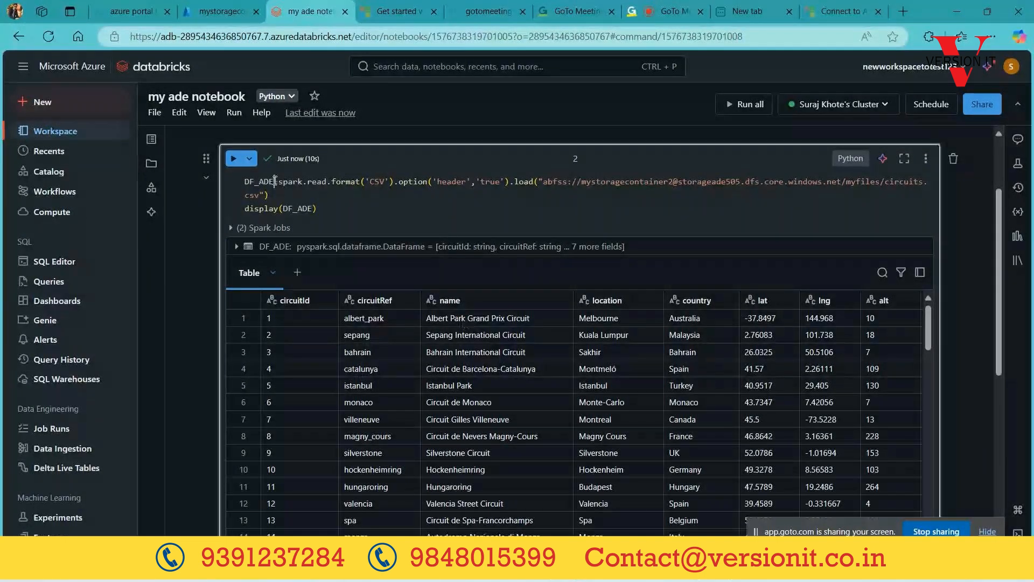
double_click(275, 181)
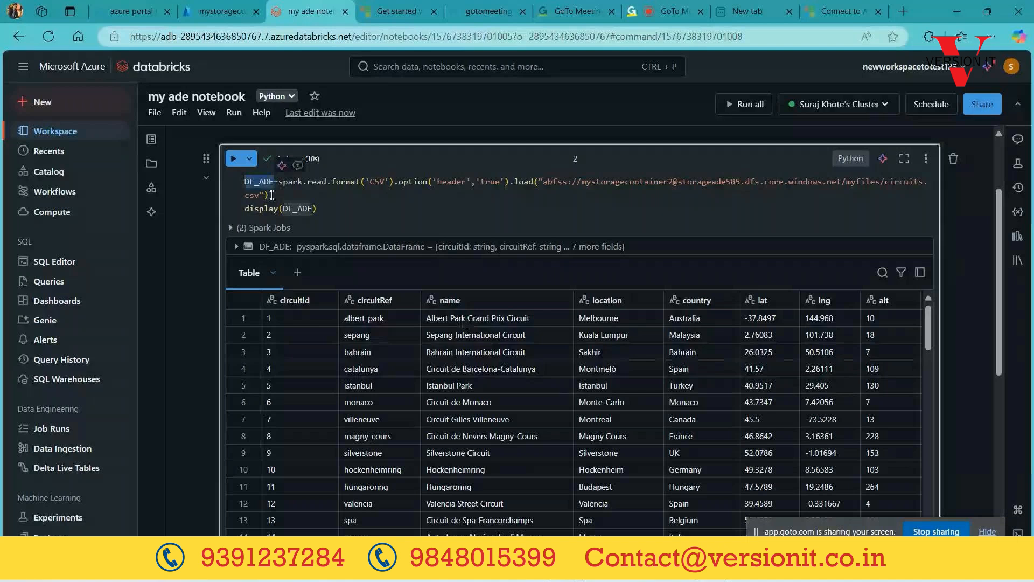
click(320, 210)
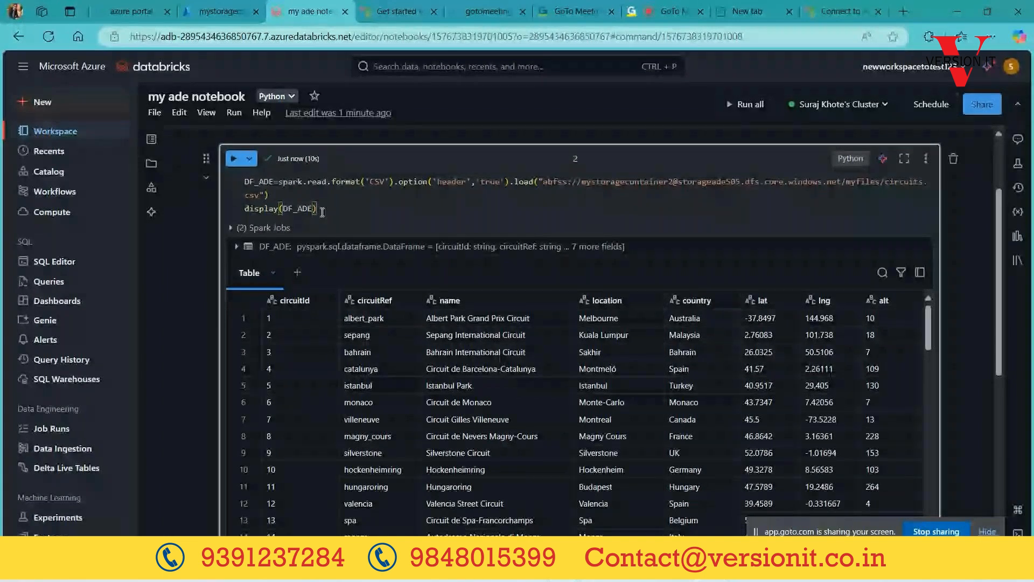
Add a third code cell and paste in the DF_ADE.createOrReplaceTempView line from the "Class 7 Running Notes" e-mail in Outlook
scroll(554, 493, down, 2)
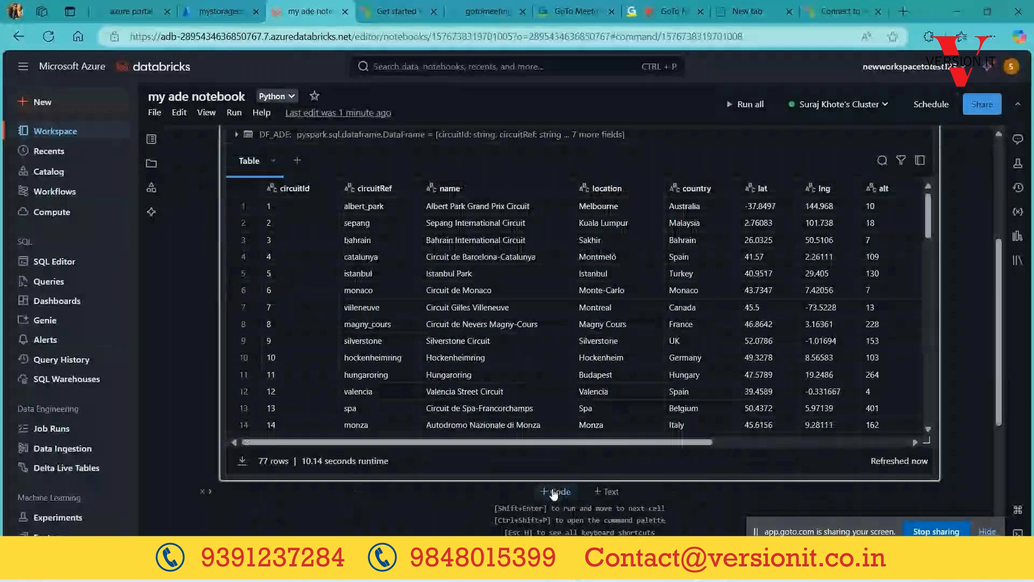
click(554, 492)
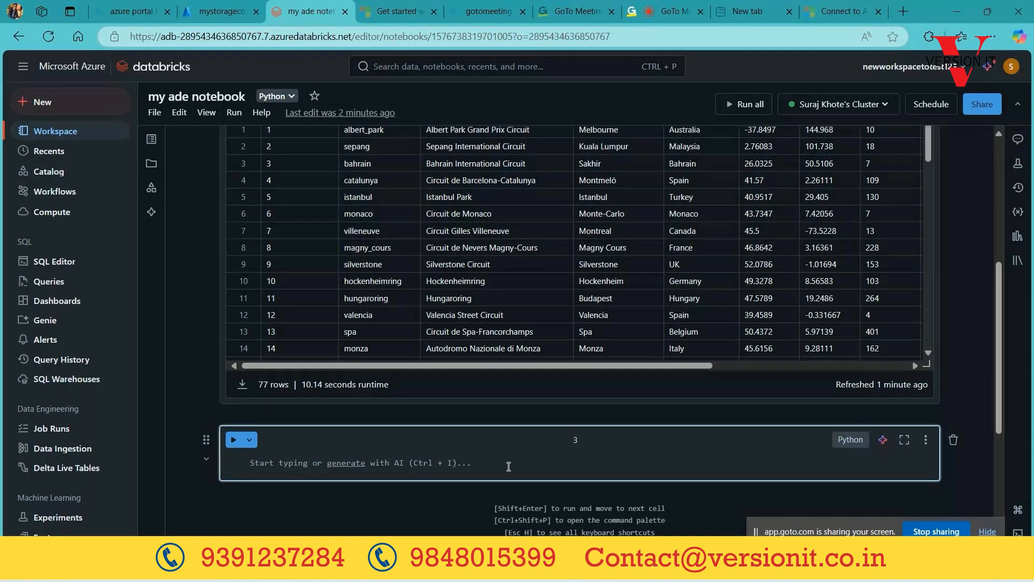
scroll(508, 466, up, 1)
scroll(509, 467, up, 1)
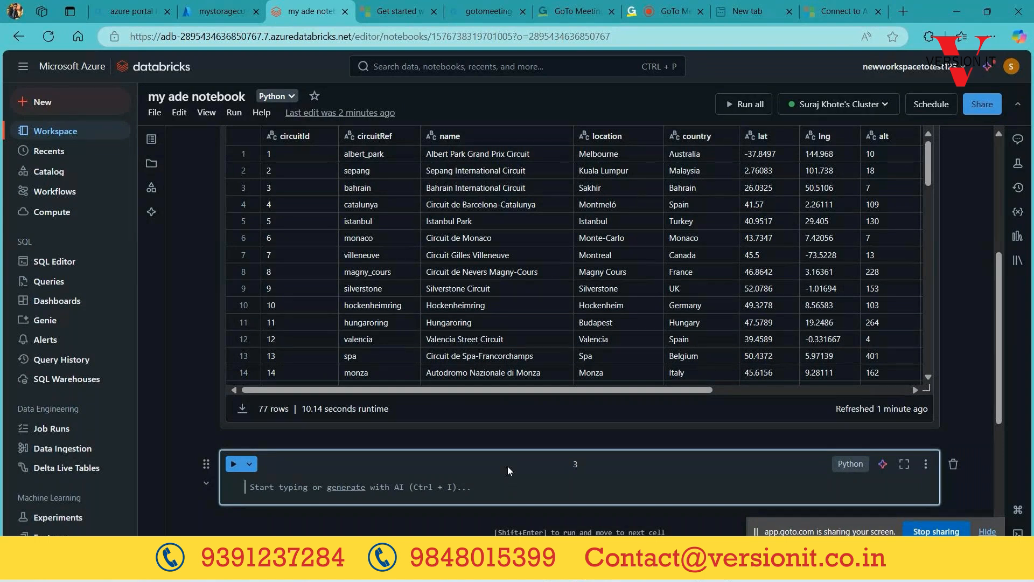
key(alt+Tab)
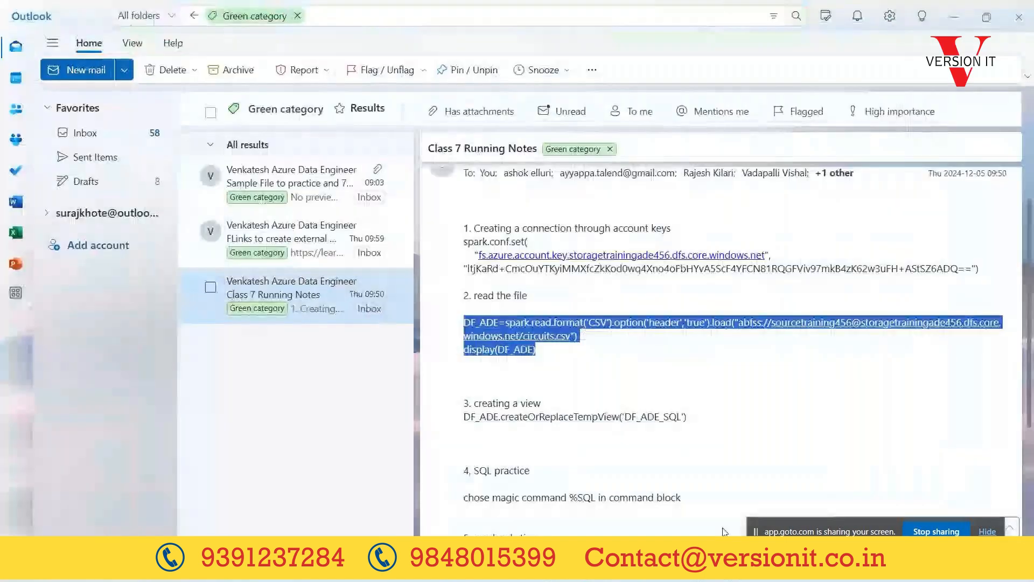
scroll(721, 442, down, 3)
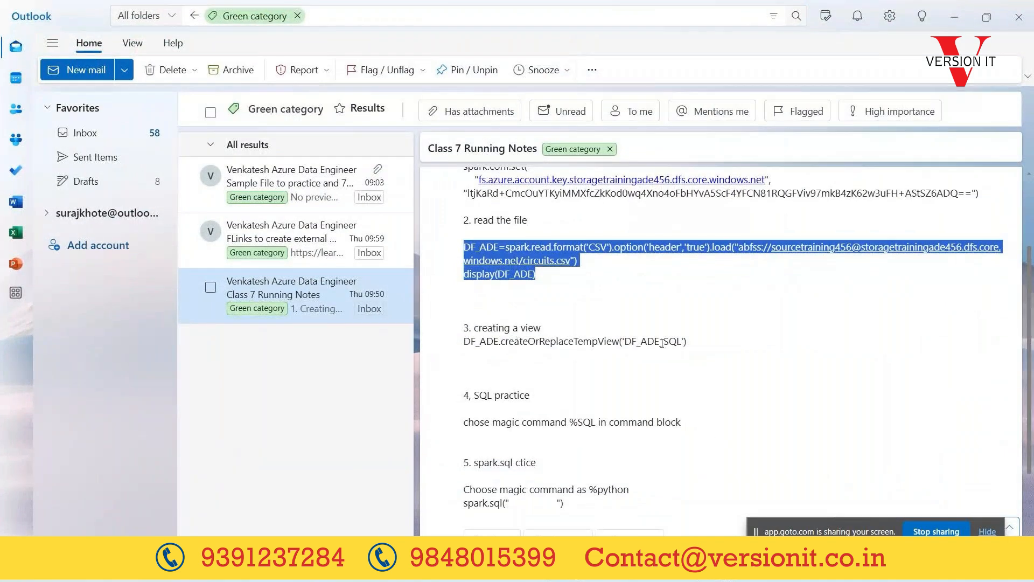
click(697, 347)
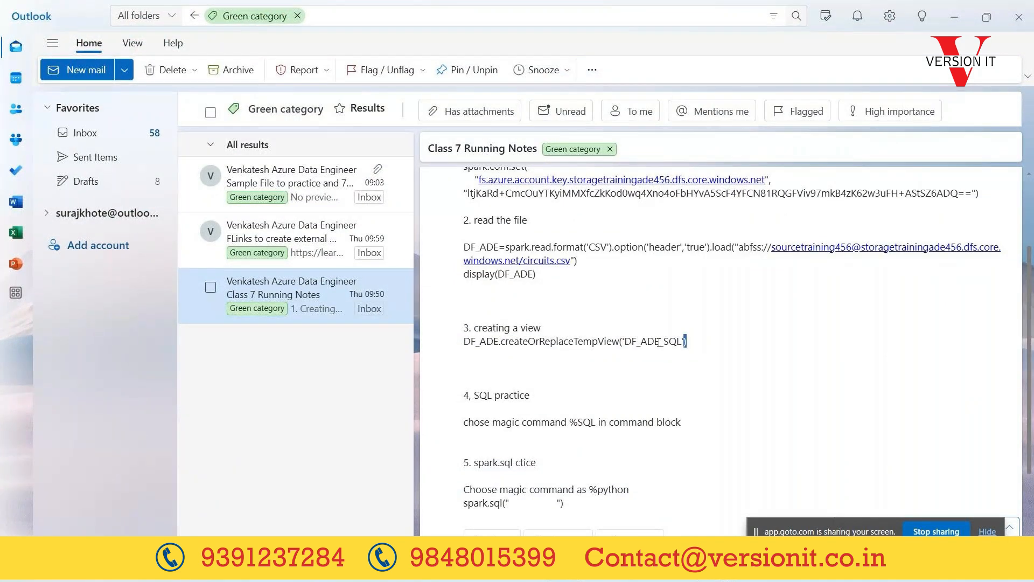
drag(687, 343, 526, 345)
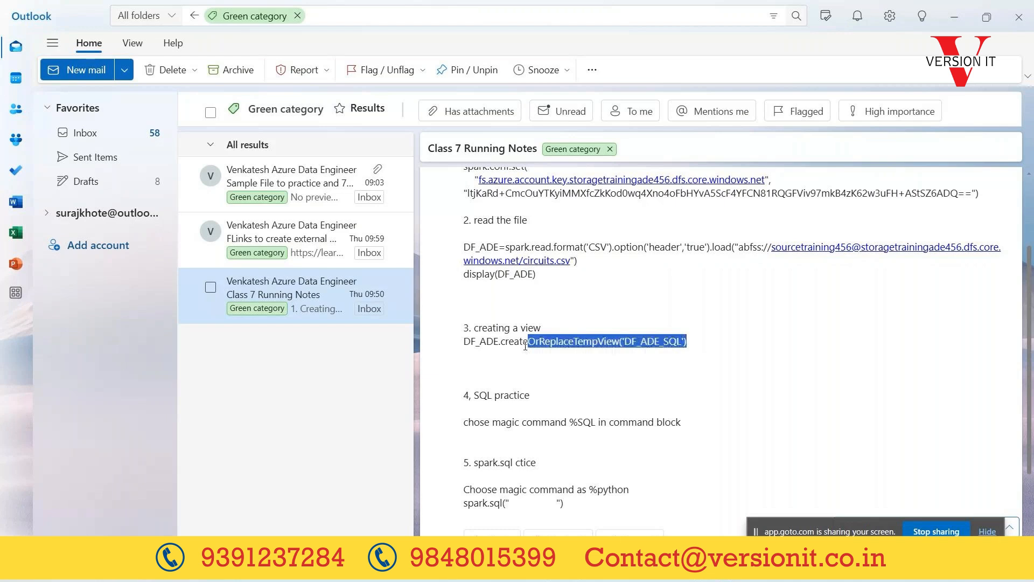
key(alt+Tab)
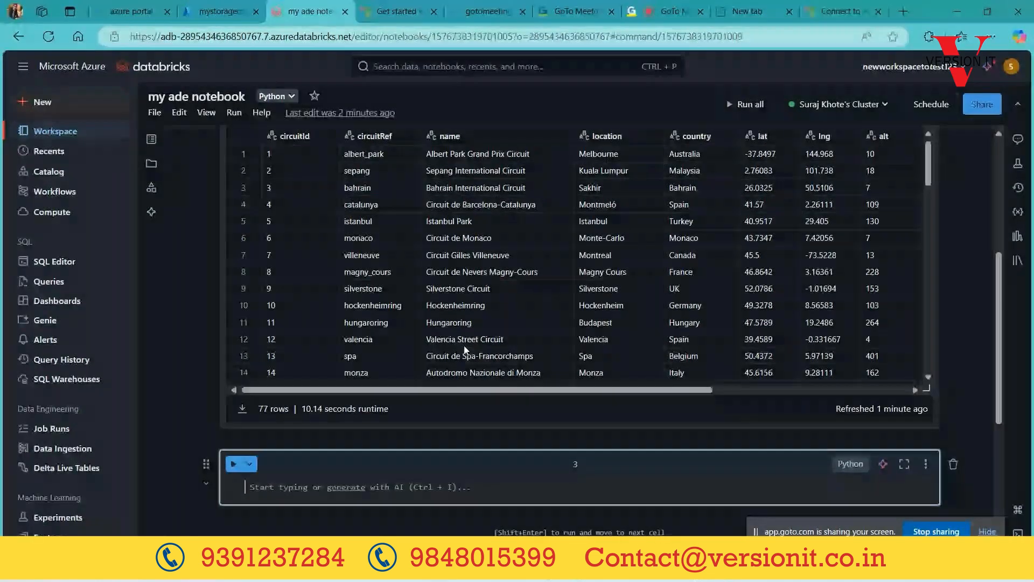
text(DF_ADE.createOrReplaceTempView('DF_ADE_SQL'))
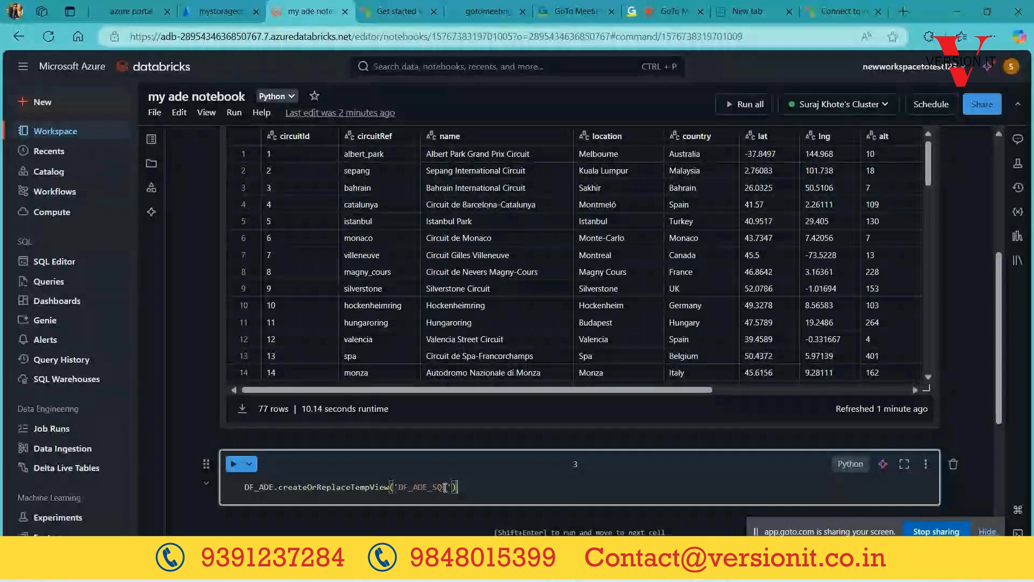
Change the temp view name in the third cell to DF_ADE_SQL_VIEW and run the cell
text(')
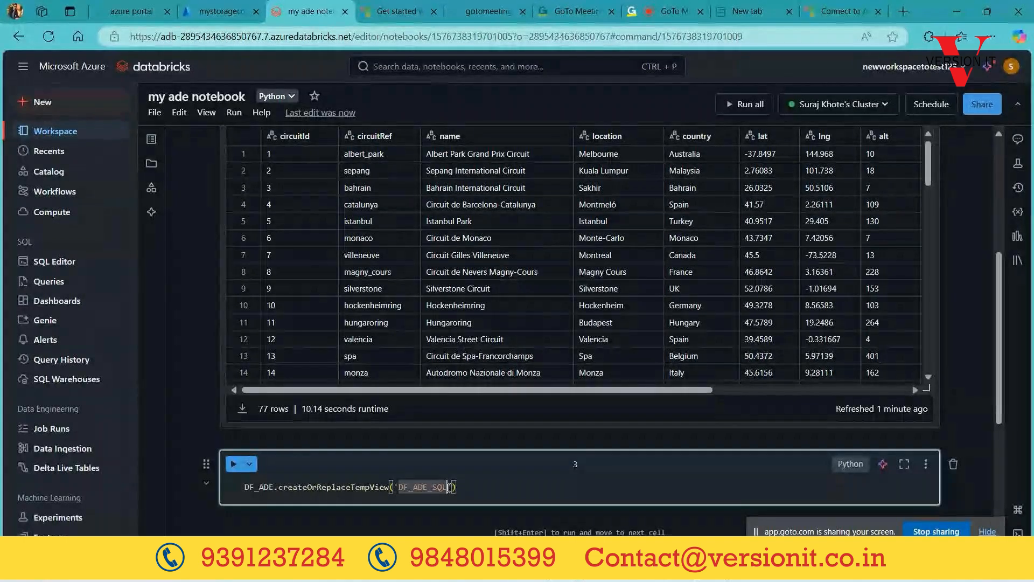
text(_VIEW)
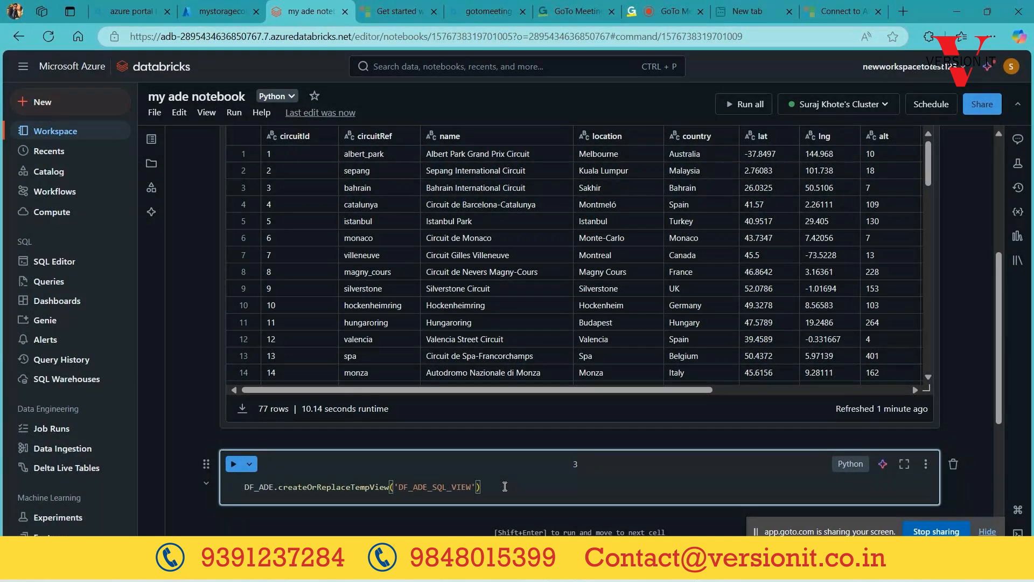
scroll(502, 474, down, 1)
key(ctrl+a)
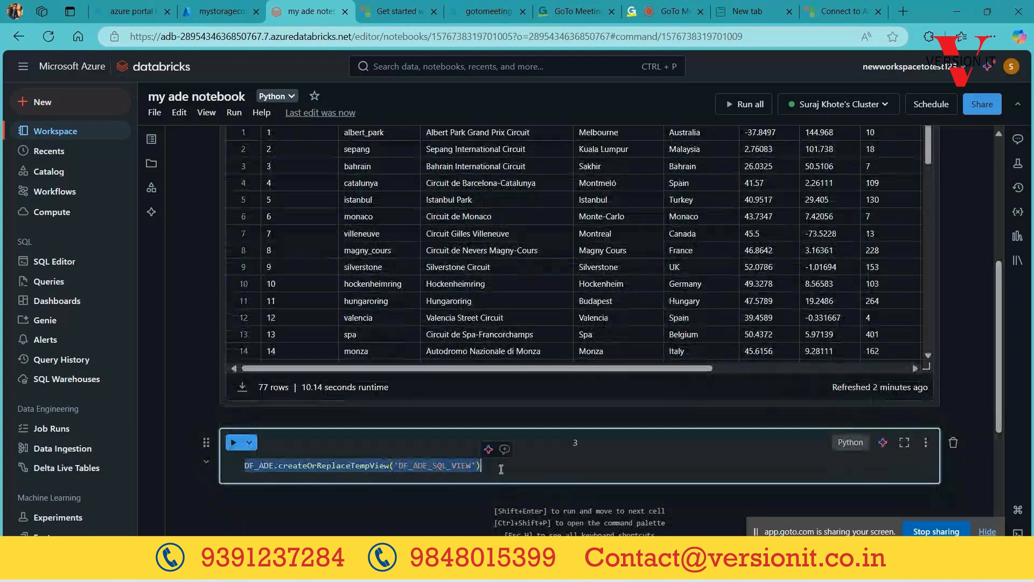
click(501, 469)
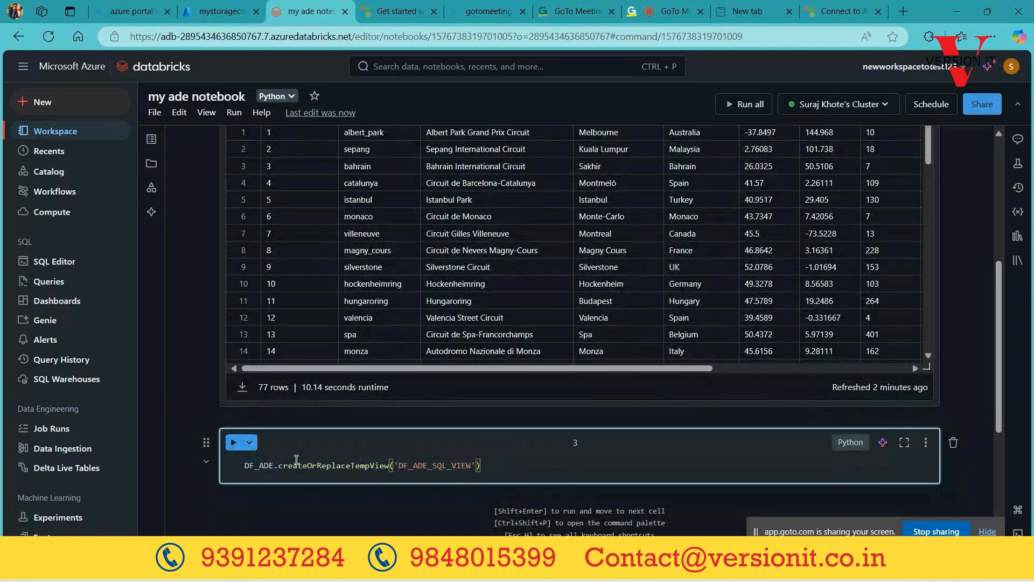
click(234, 446)
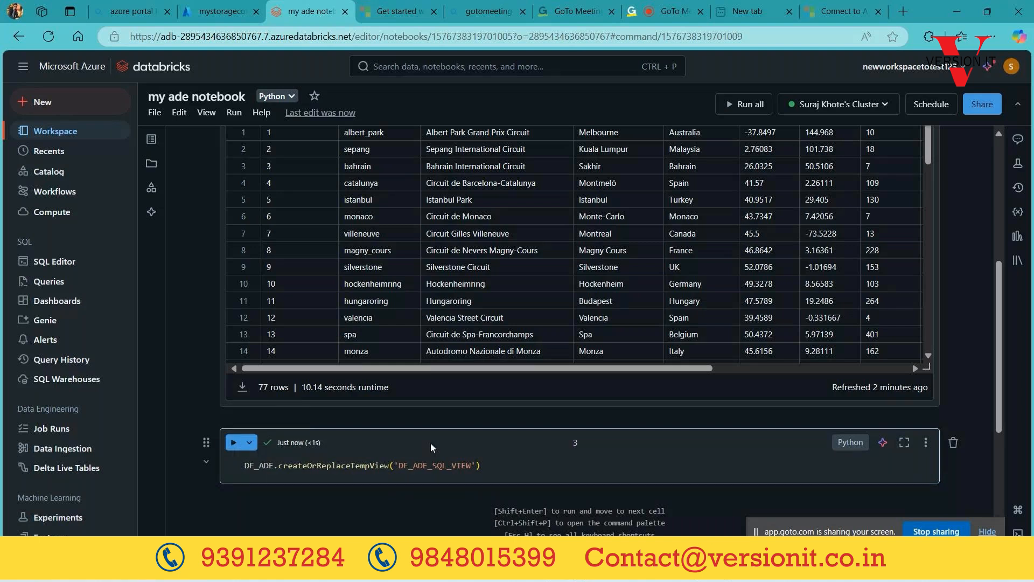
Add an empty fourth code cell below the temp view cell and look over the circuits table again
scroll(431, 443, down, 2)
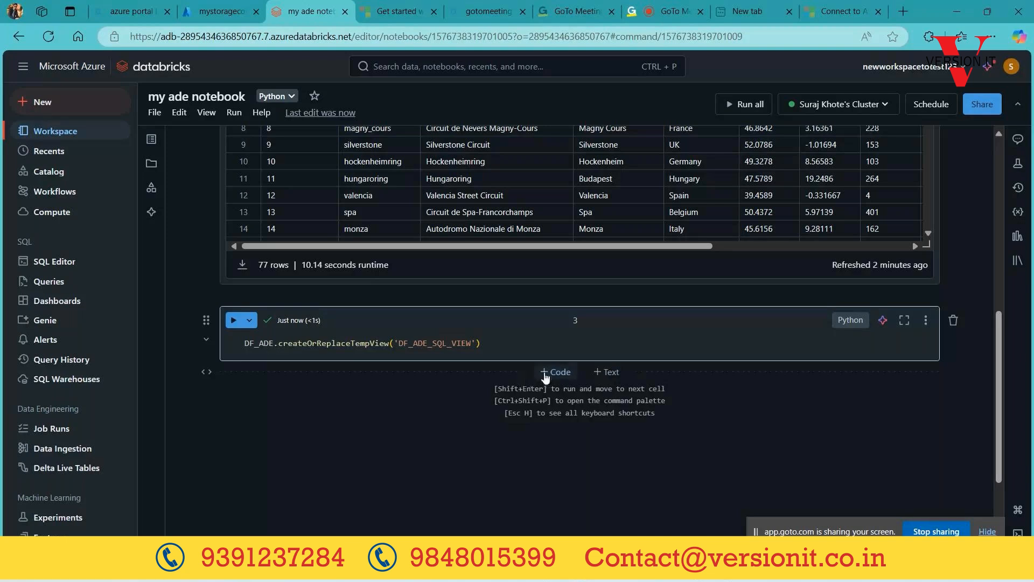
click(545, 377)
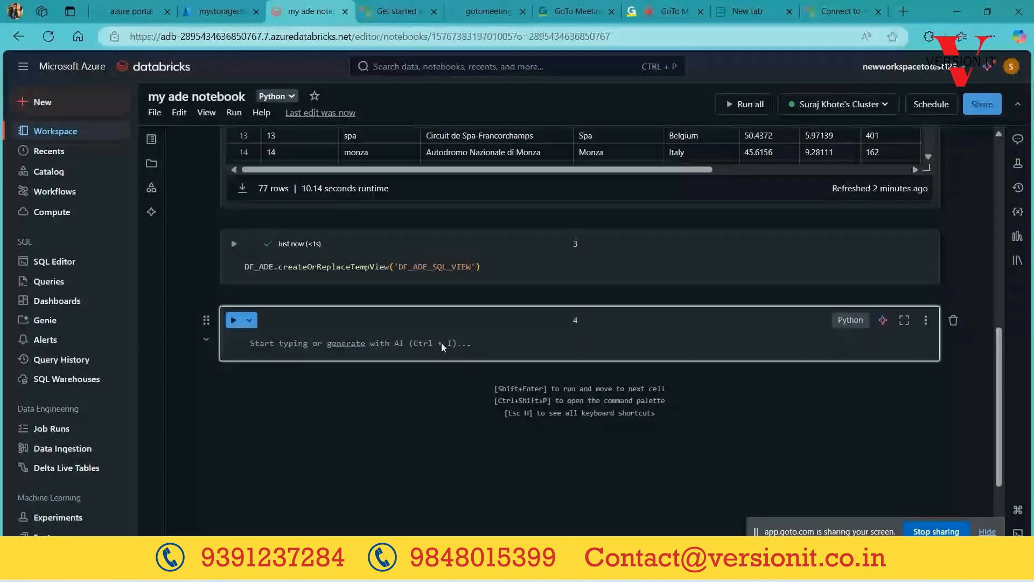
scroll(441, 343, up, 5)
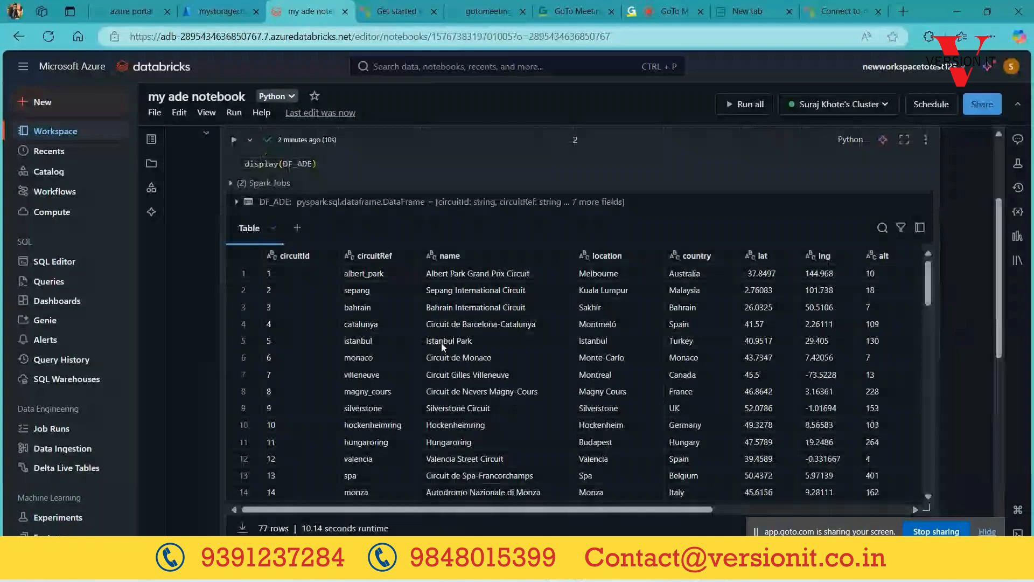
scroll(442, 346, down, 1)
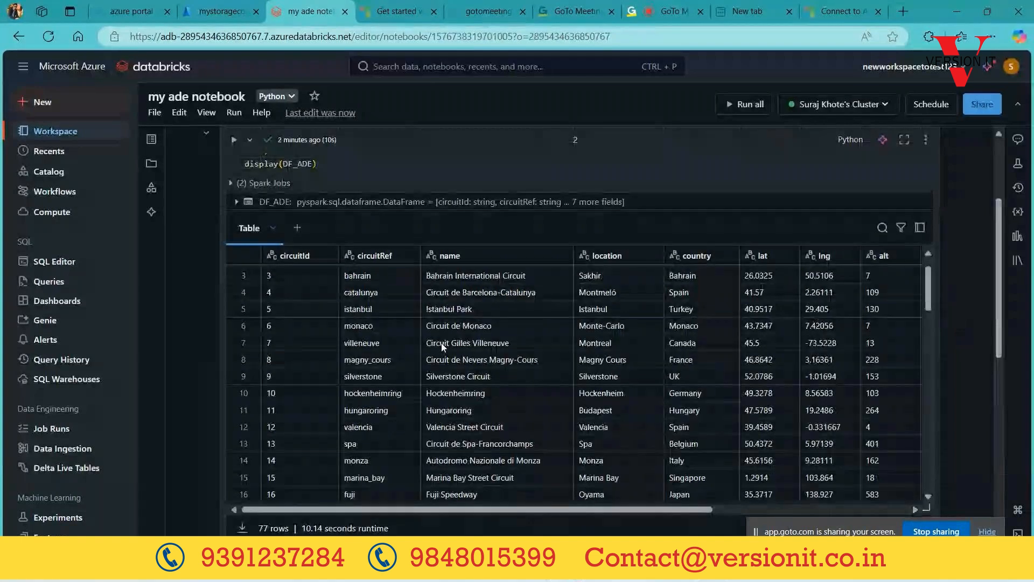
scroll(442, 346, down, 1)
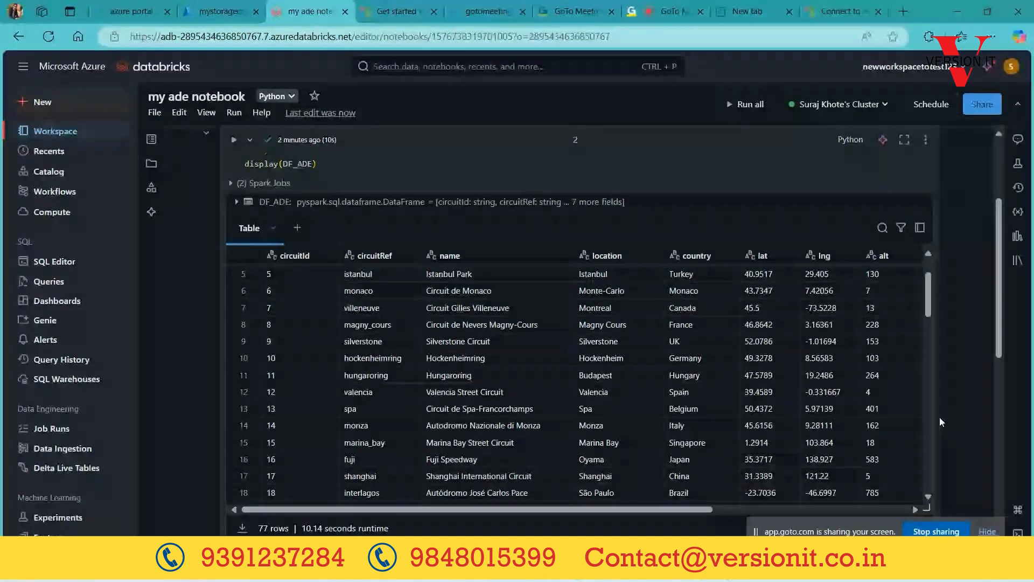
scroll(940, 416, down, 4)
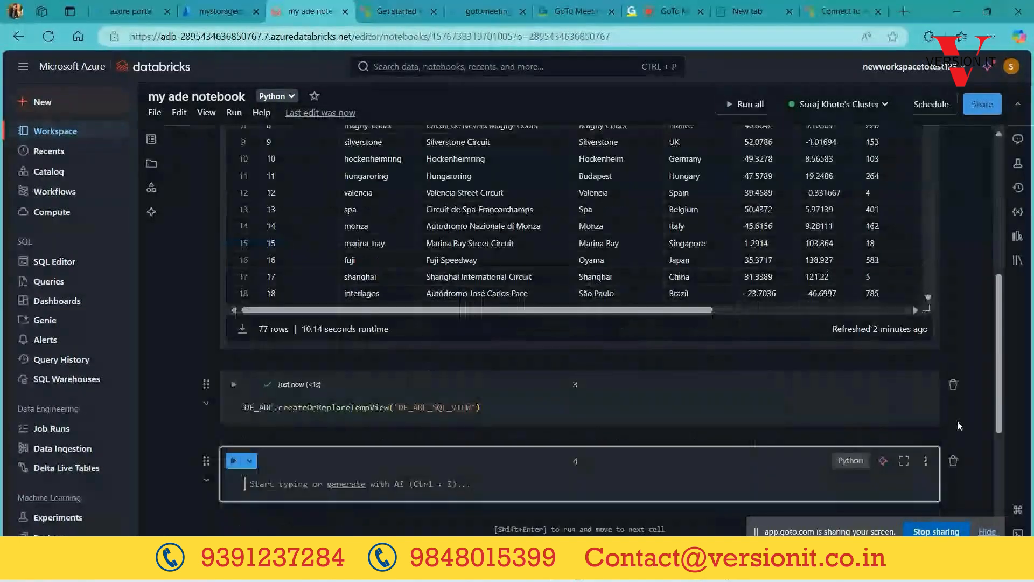
scroll(958, 425, down, 1)
click(365, 462)
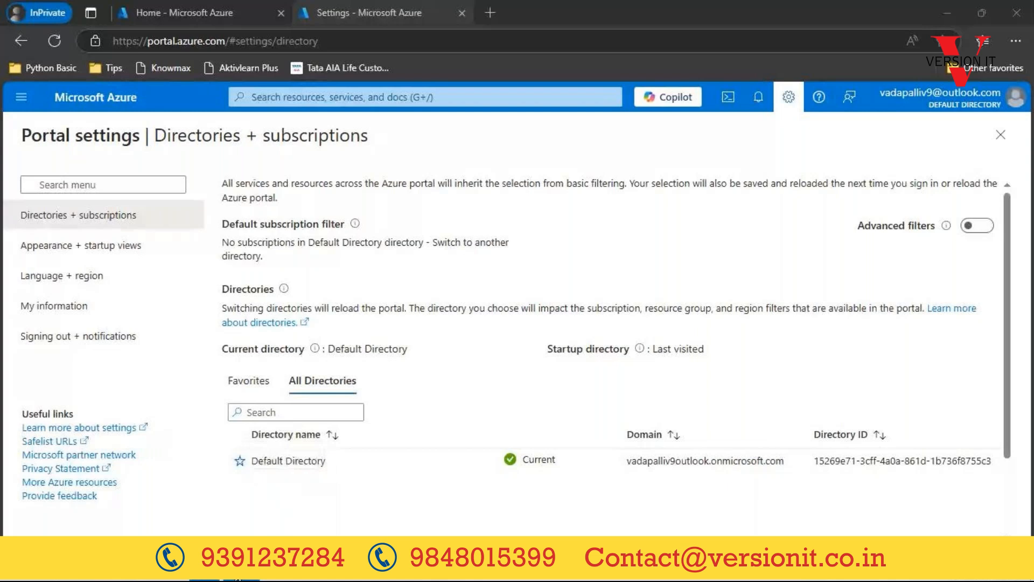
Switch to the Azure portal in the InPrivate browser and compare the home pages of the two signed-in accounts
click(206, 570)
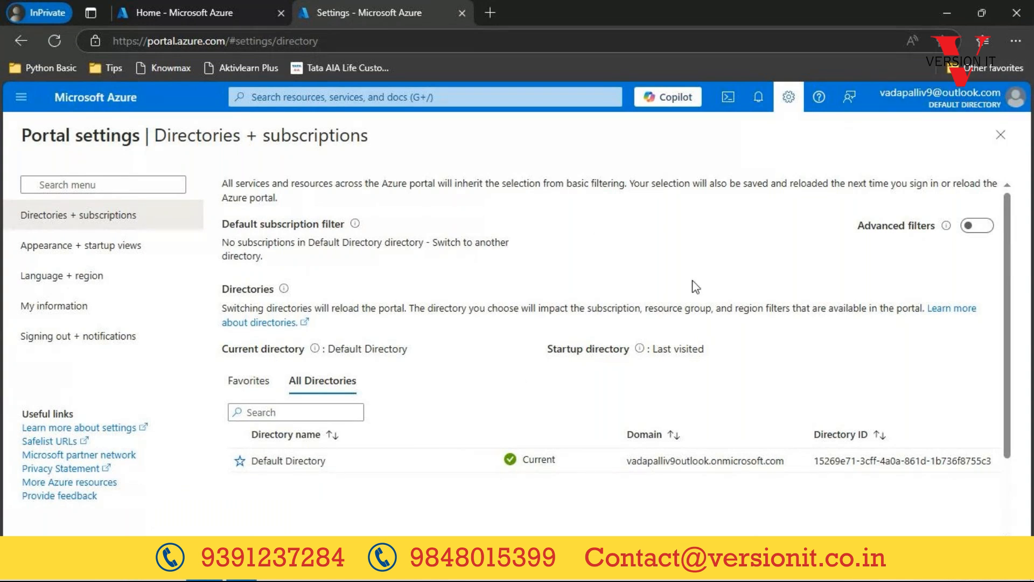
click(229, 13)
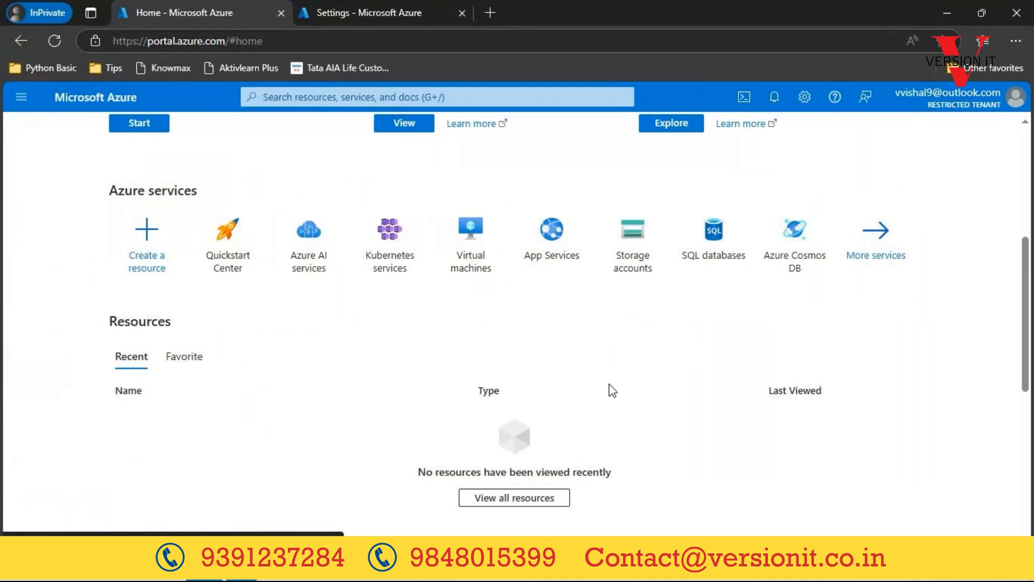
scroll(610, 388, up, 3)
scroll(610, 391, up, 3)
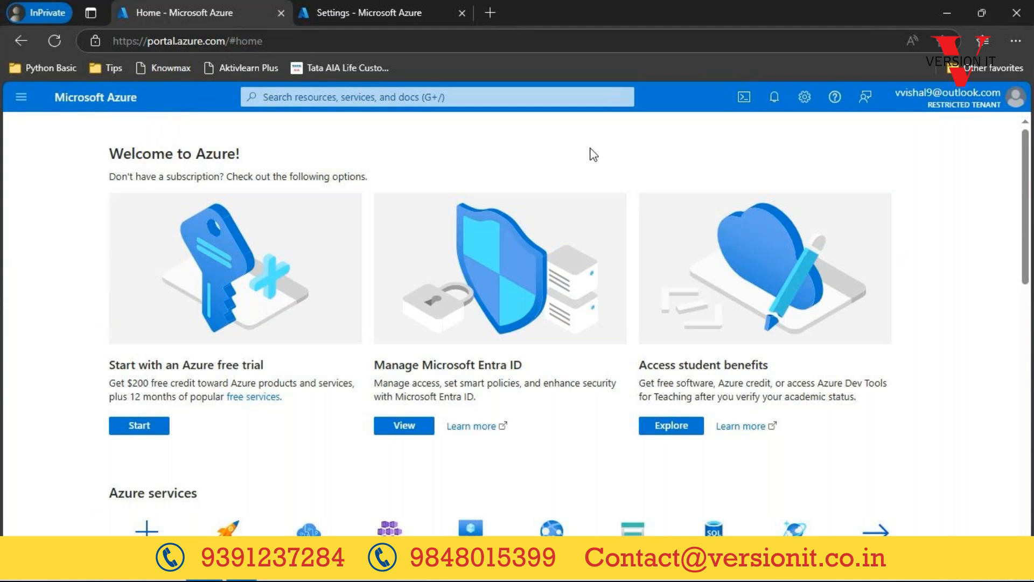
click(337, 13)
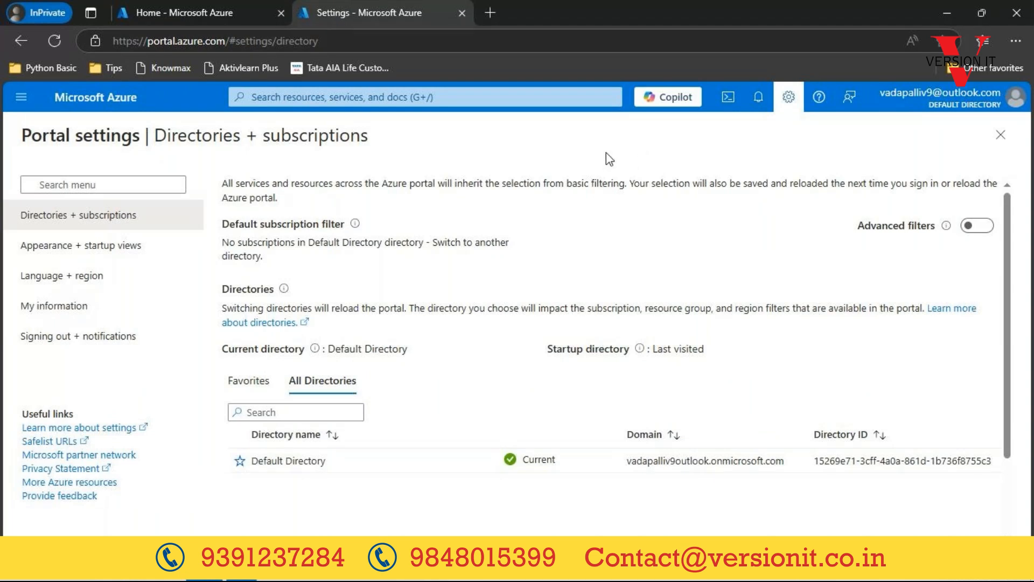
click(105, 106)
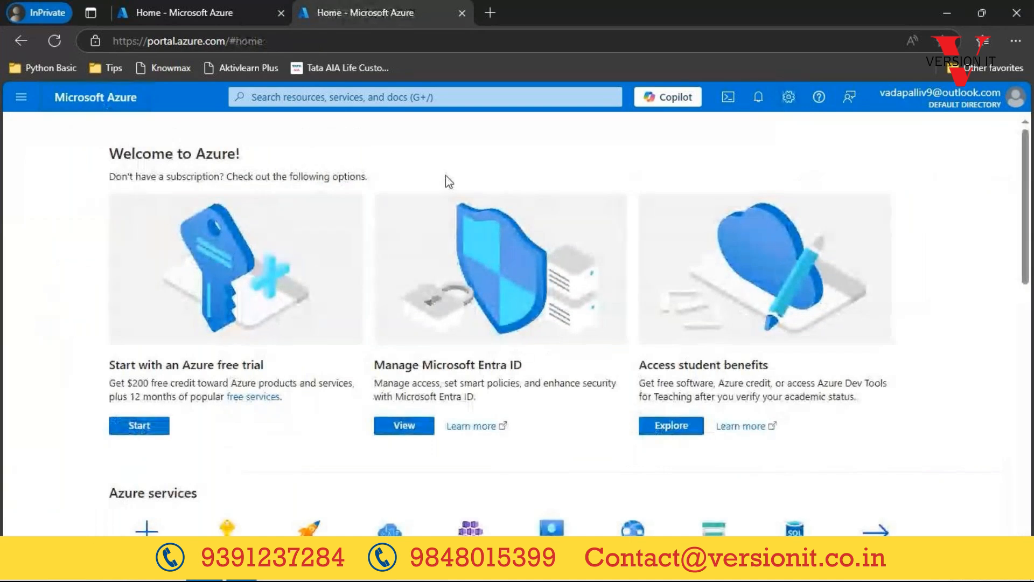
scroll(445, 176, down, 3)
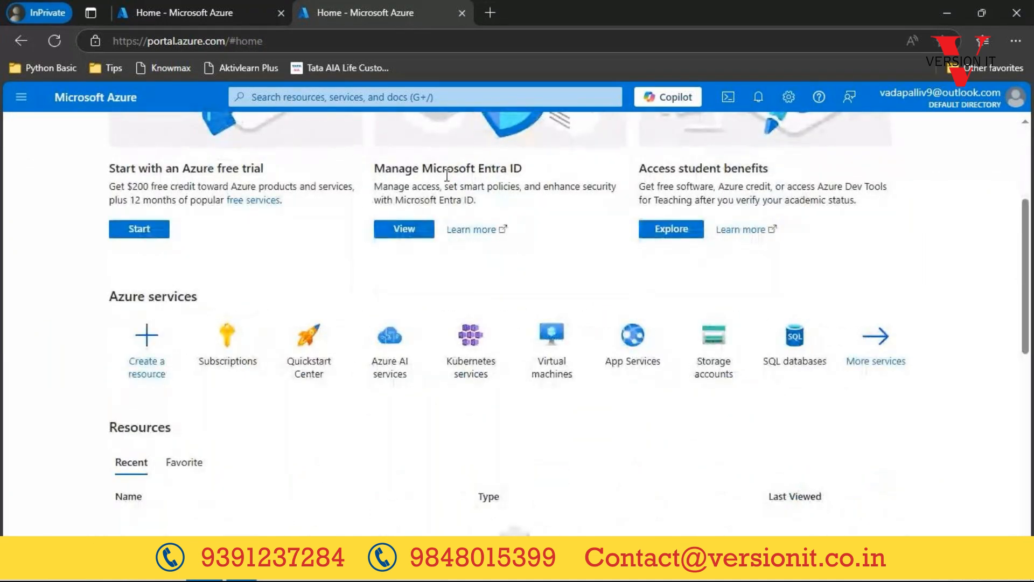
scroll(446, 174, up, 3)
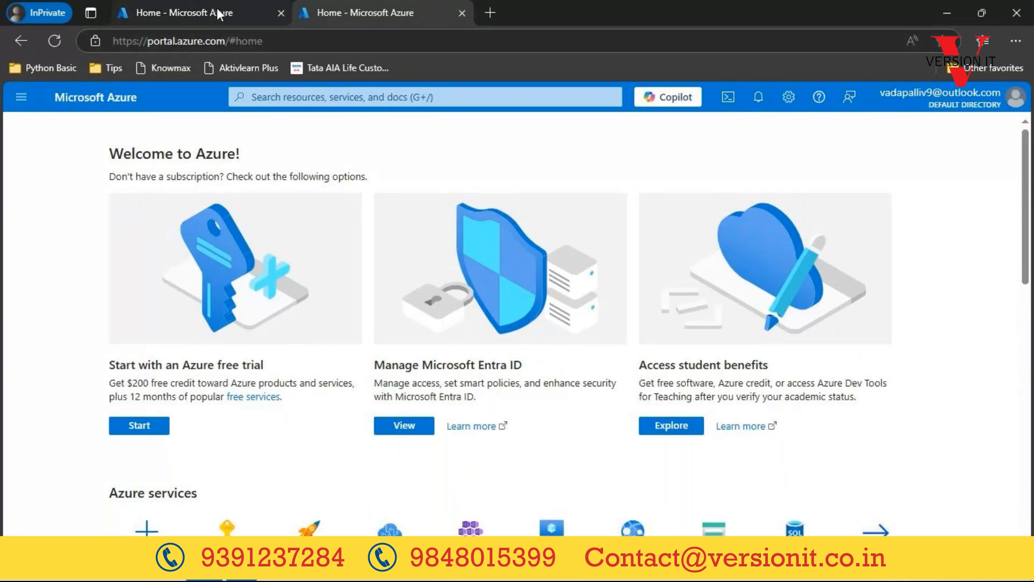
mouse_move(218, 14)
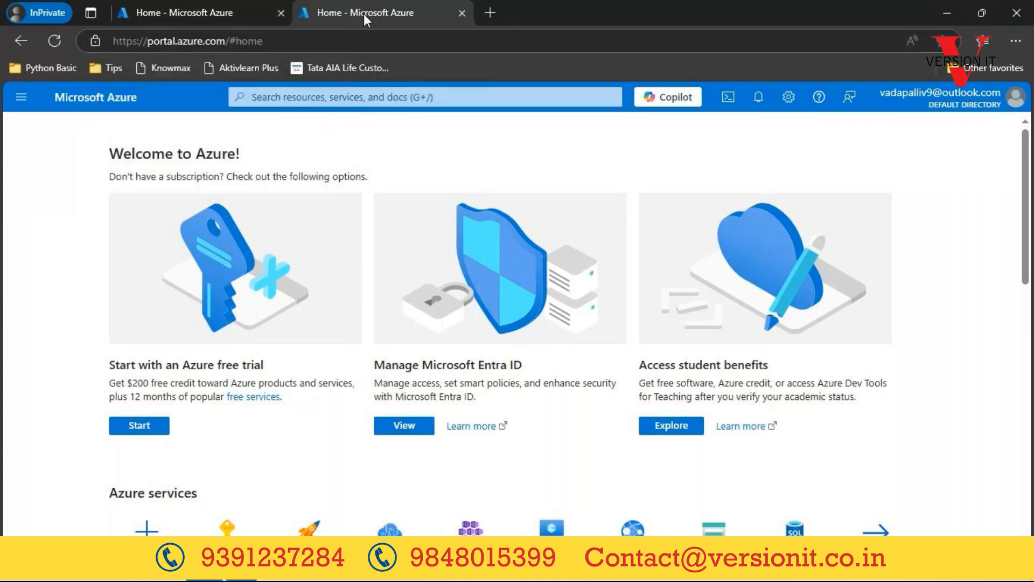
click(230, 15)
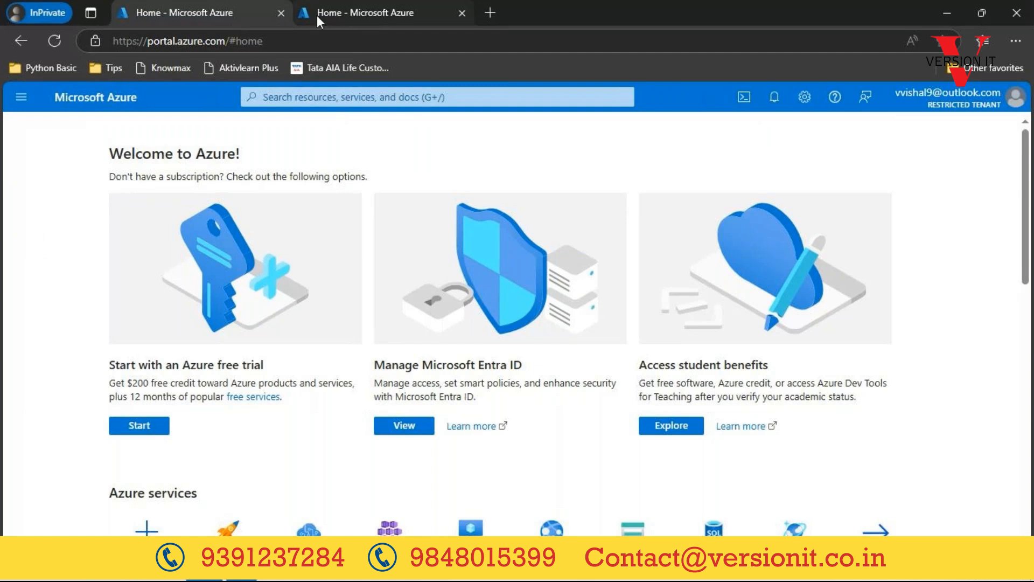
Start the Azure free account sign-up, accept the subscription agreement and proceed to identity verification by card
click(136, 431)
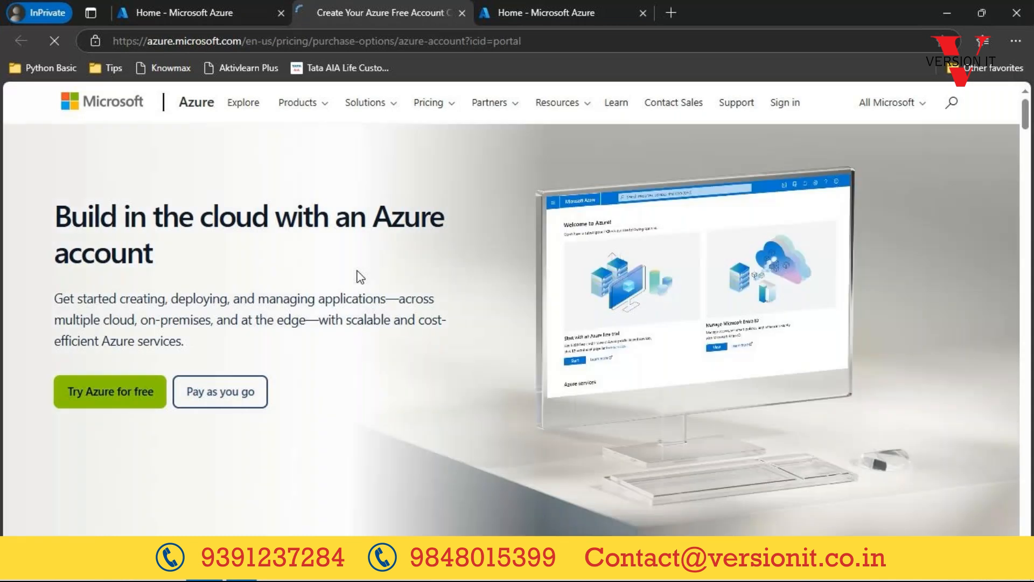
click(149, 387)
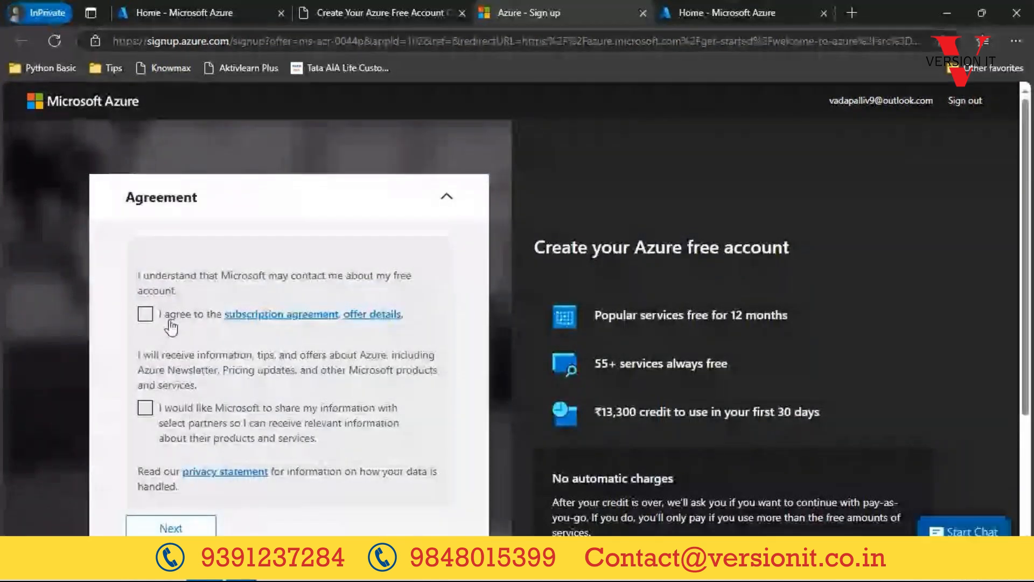
click(145, 314)
scroll(183, 377, down, 3)
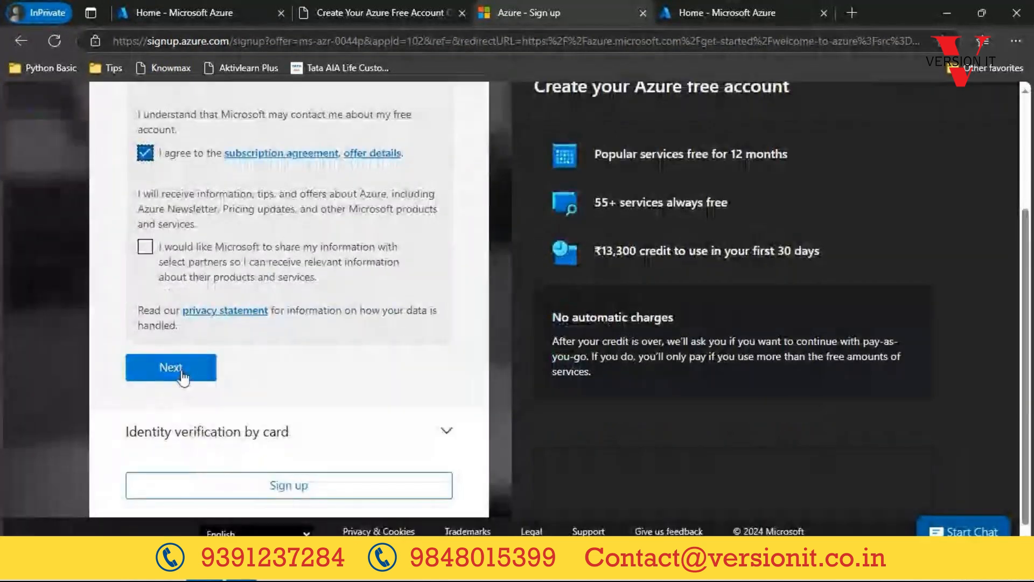
click(182, 370)
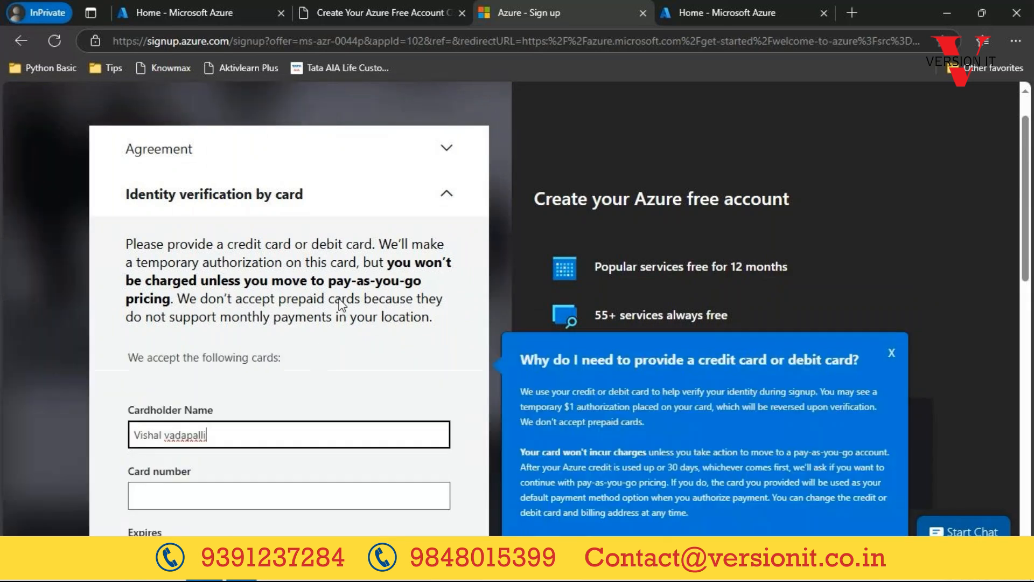
Review the card and billing address fields of the identity verification form and return to the first account's portal home
scroll(280, 388, down, 3)
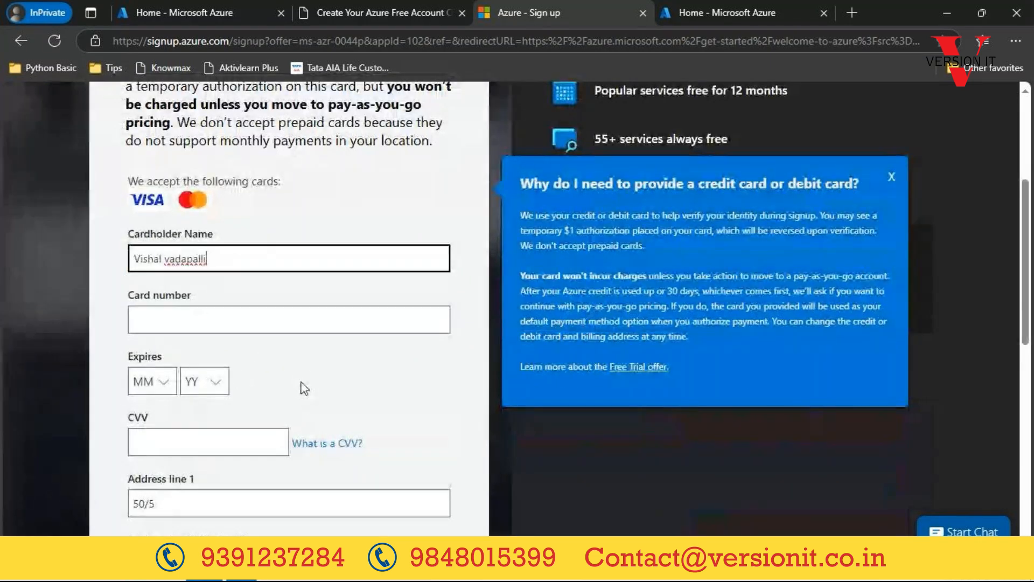
scroll(303, 386, down, 2)
scroll(305, 388, down, 5)
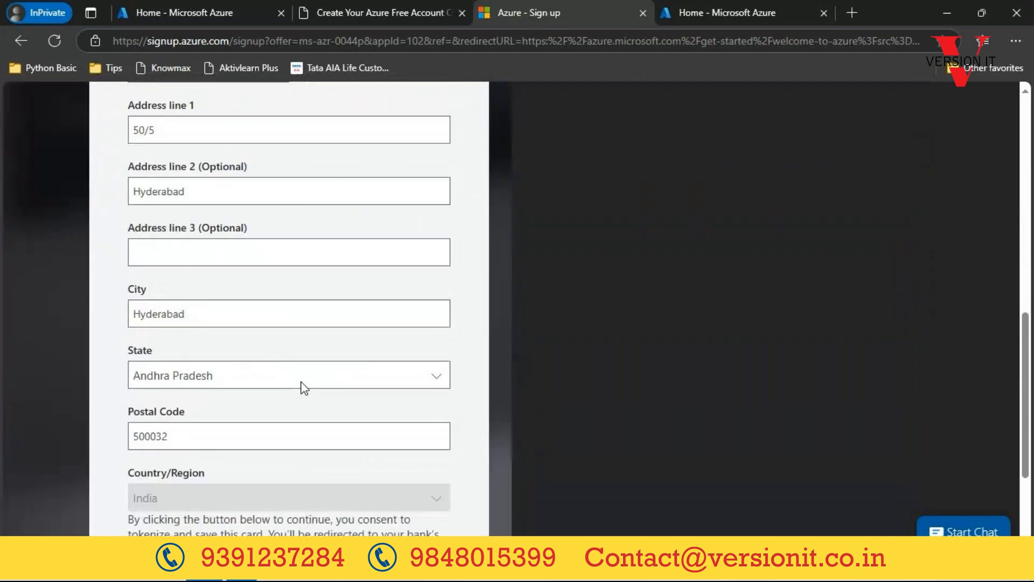
click(329, 14)
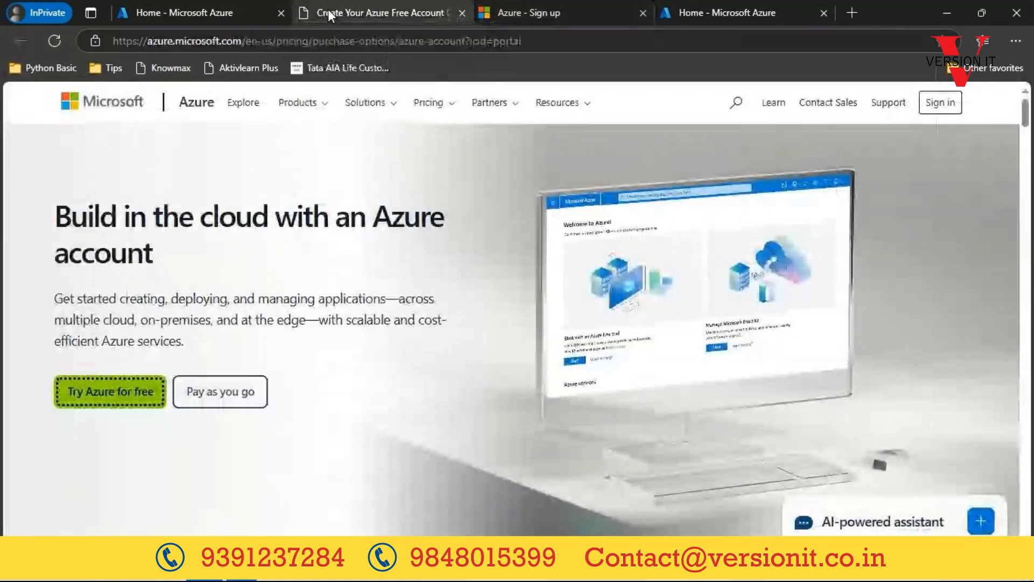
click(189, 14)
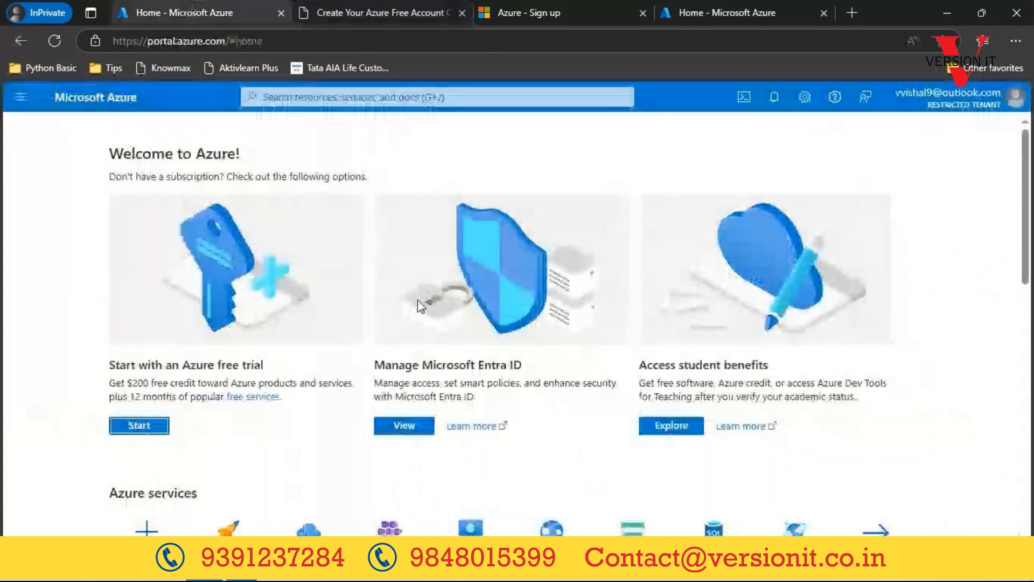
Open the Microsoft account profile from the Azure portal, dismiss the photo change and view the saved payment methods
click(585, 105)
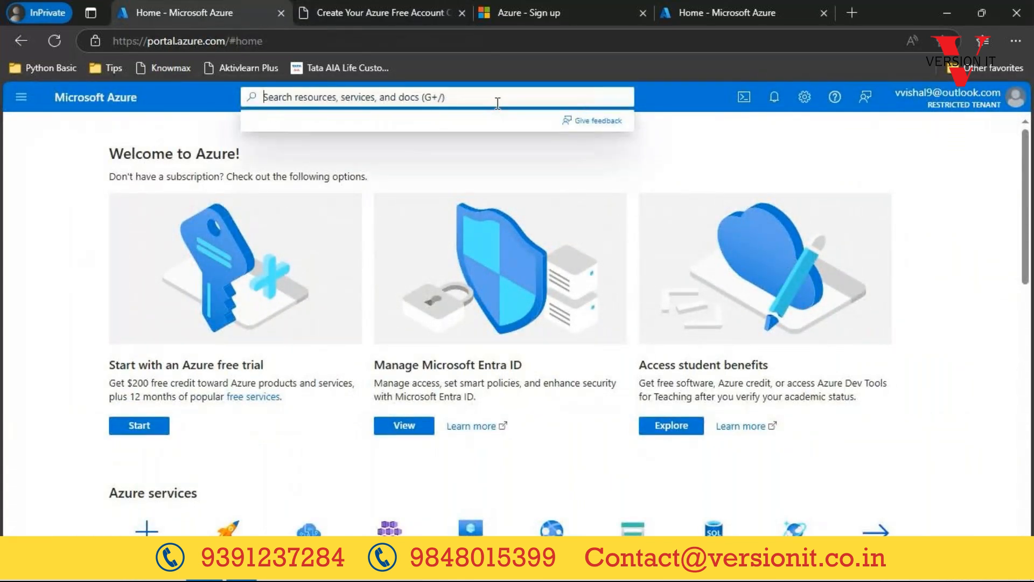
click(1016, 97)
click(819, 213)
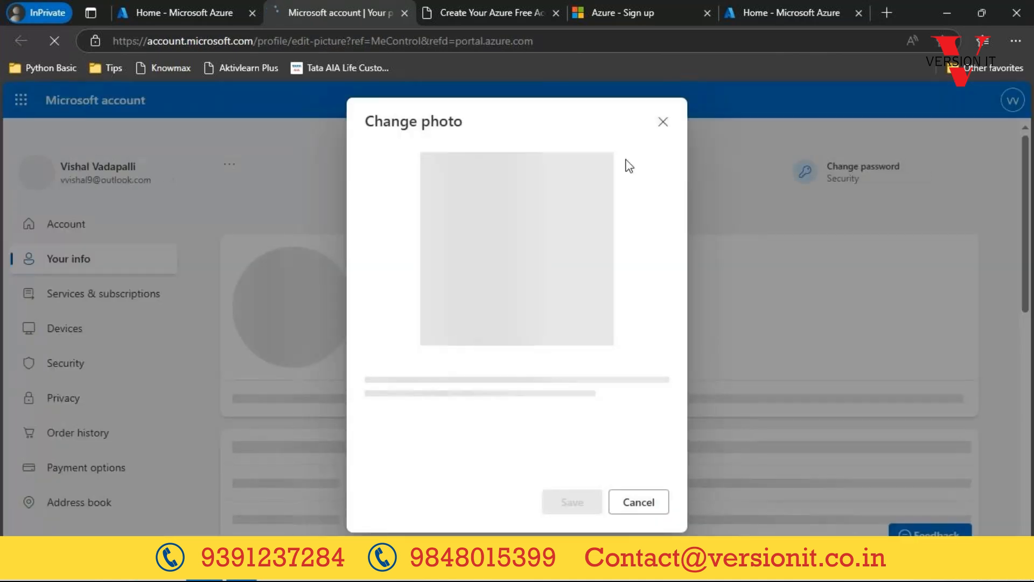
click(663, 118)
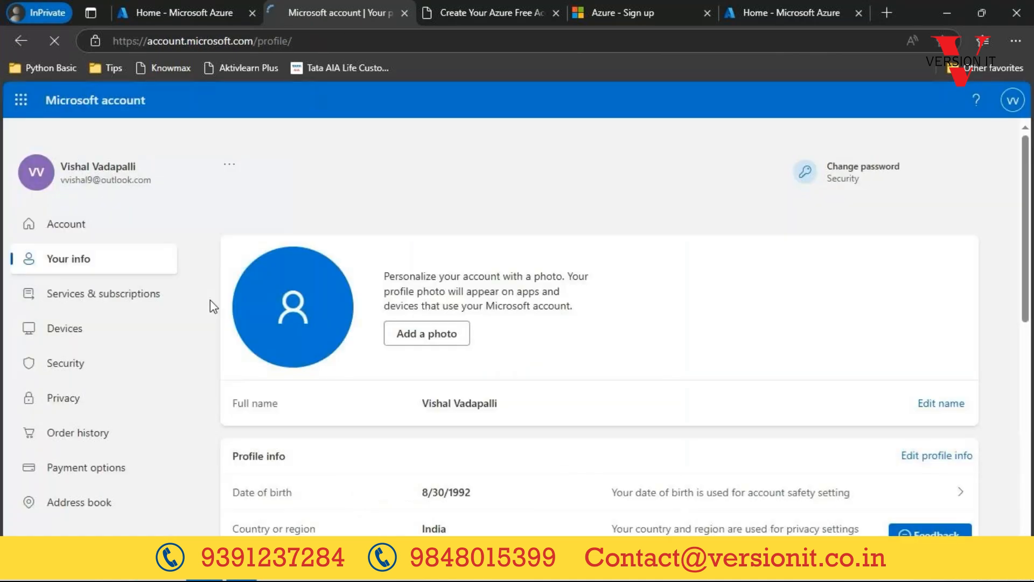
click(85, 468)
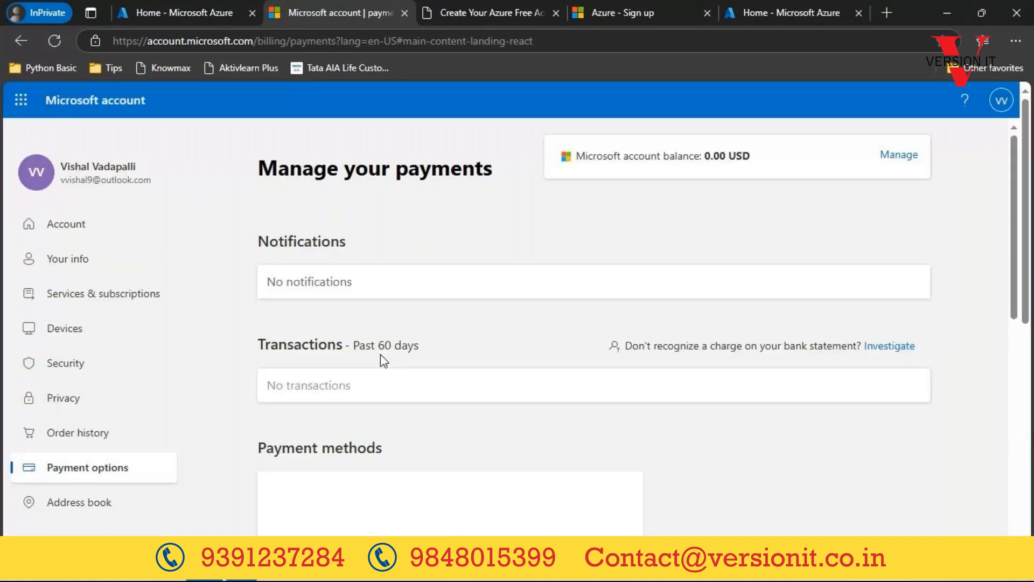
scroll(384, 360, down, 5)
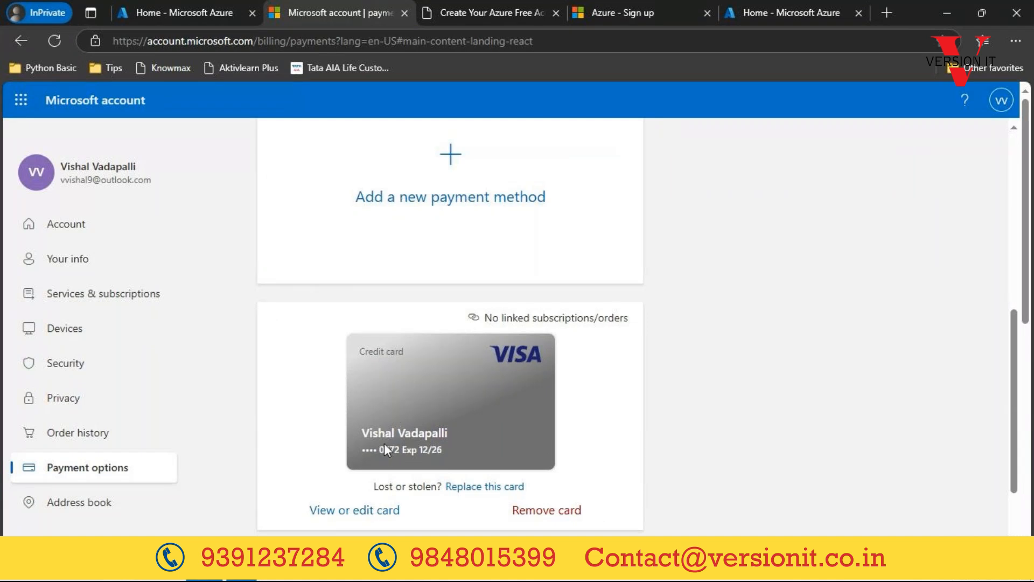
Try to remove the saved Visa credit card from the Microsoft account's payment methods
click(552, 512)
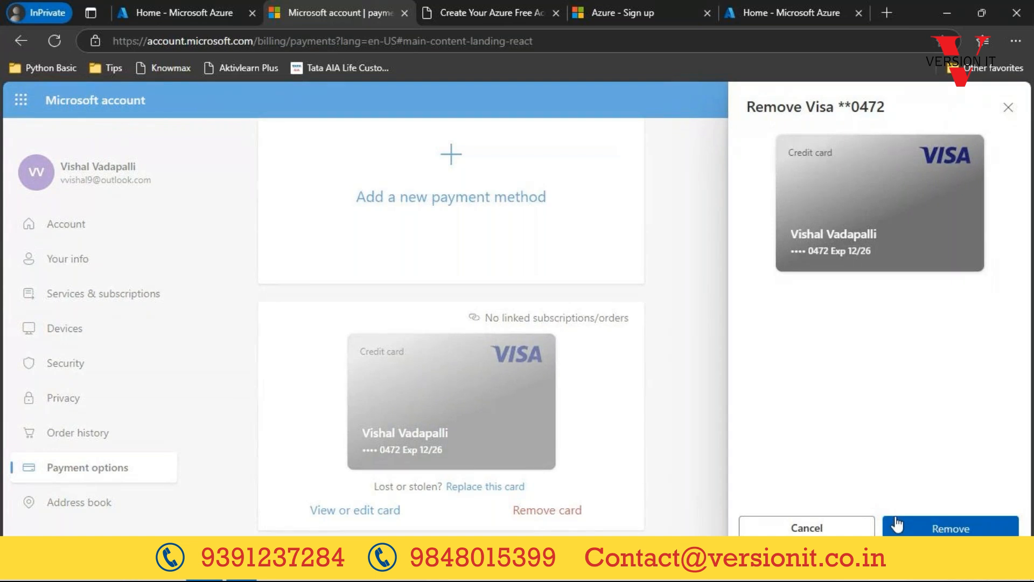
click(897, 523)
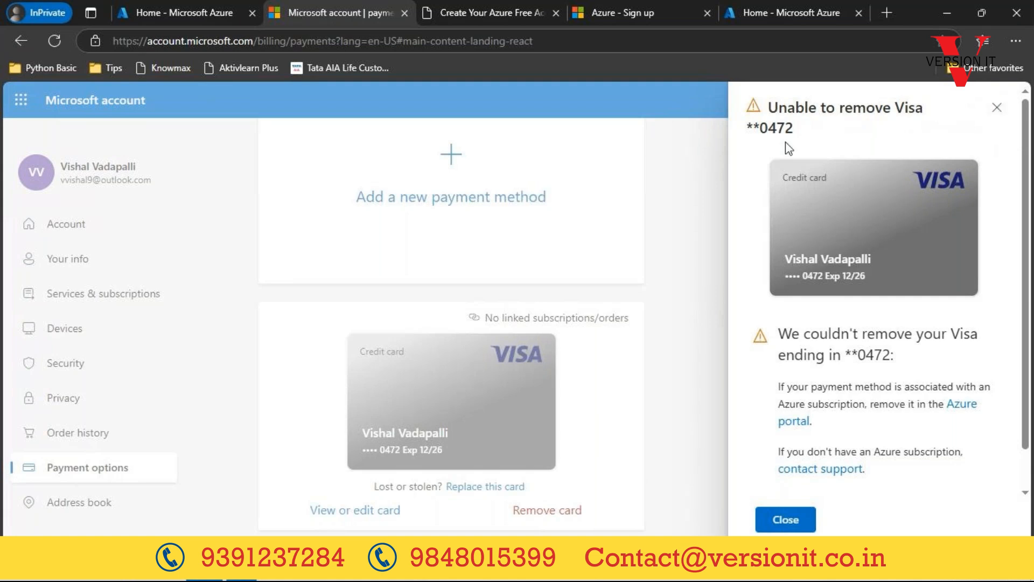
click(997, 108)
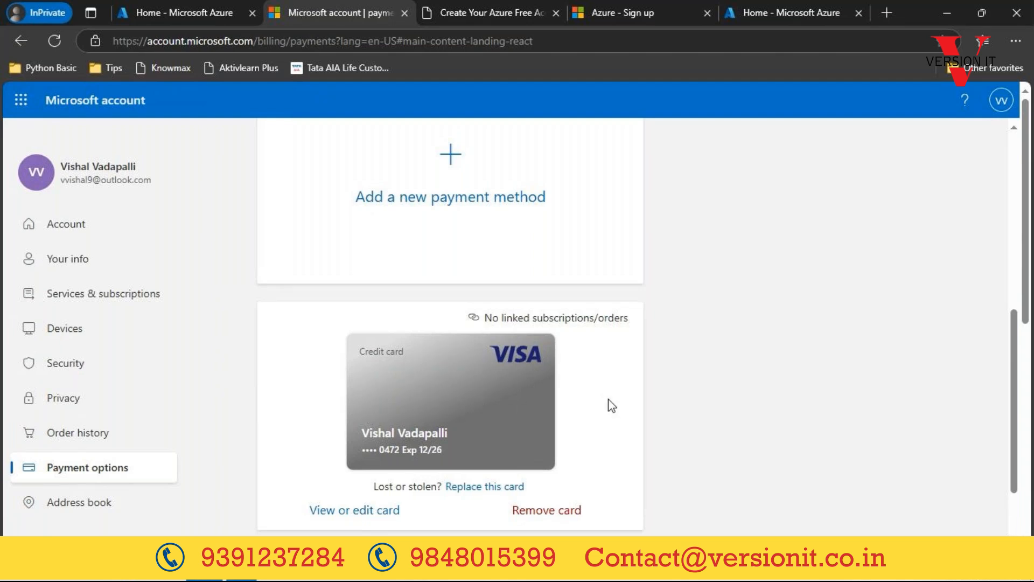
Look through the Microsoft account's overview and its services and subscriptions for an Azure subscription
scroll(612, 407, up, 3)
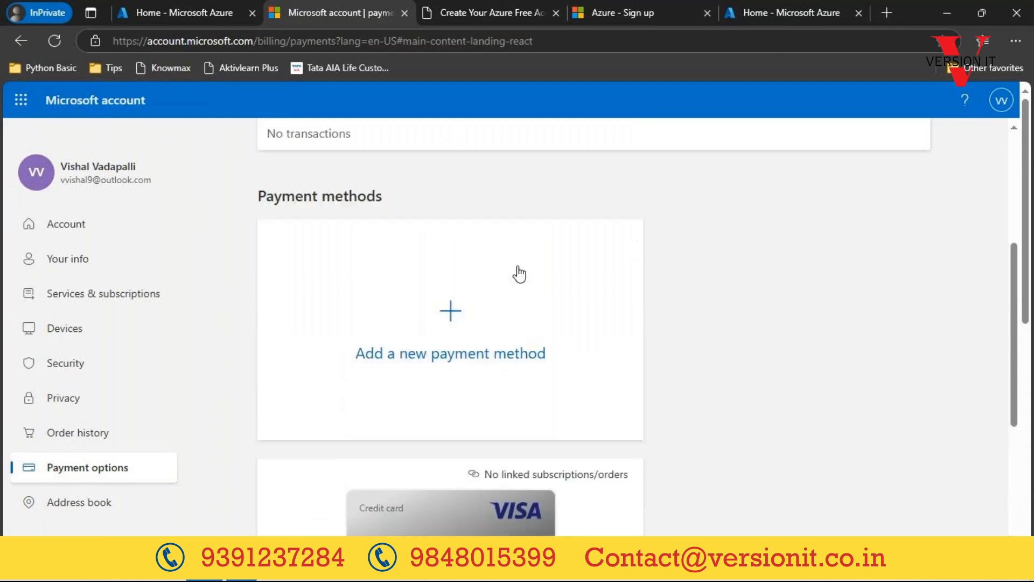
click(113, 241)
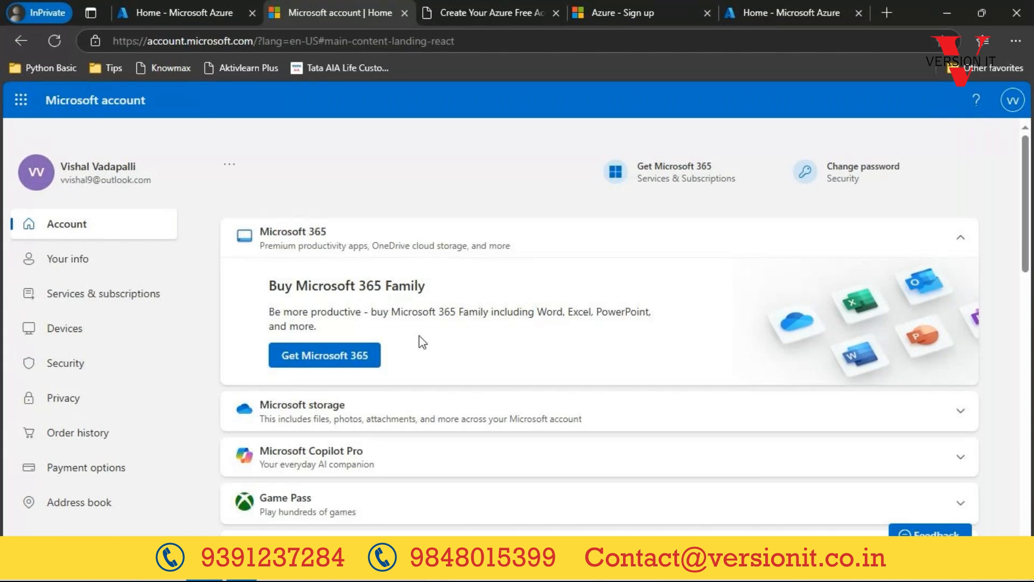
scroll(420, 340, down, 2)
click(155, 293)
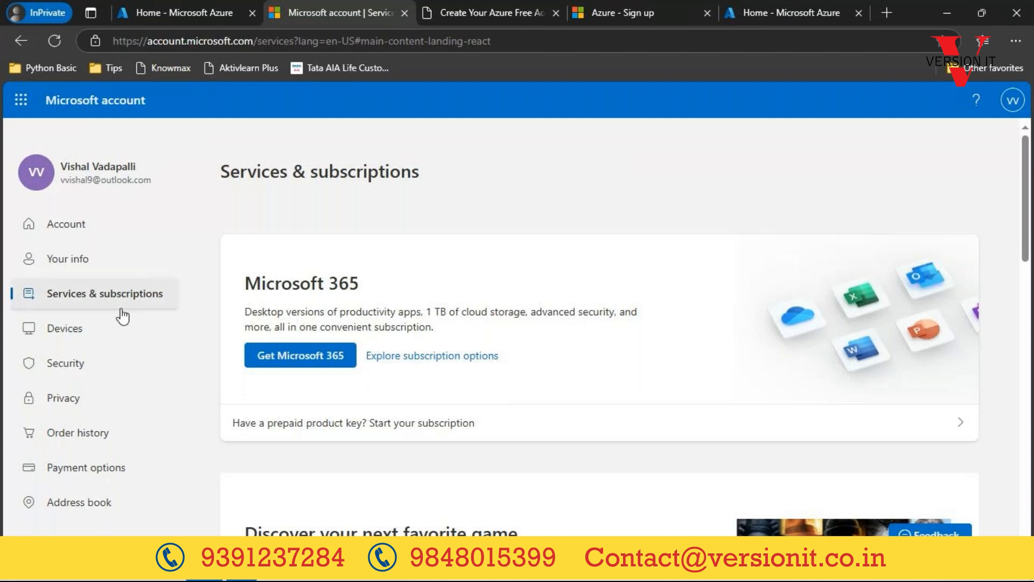
scroll(351, 298, down, 6)
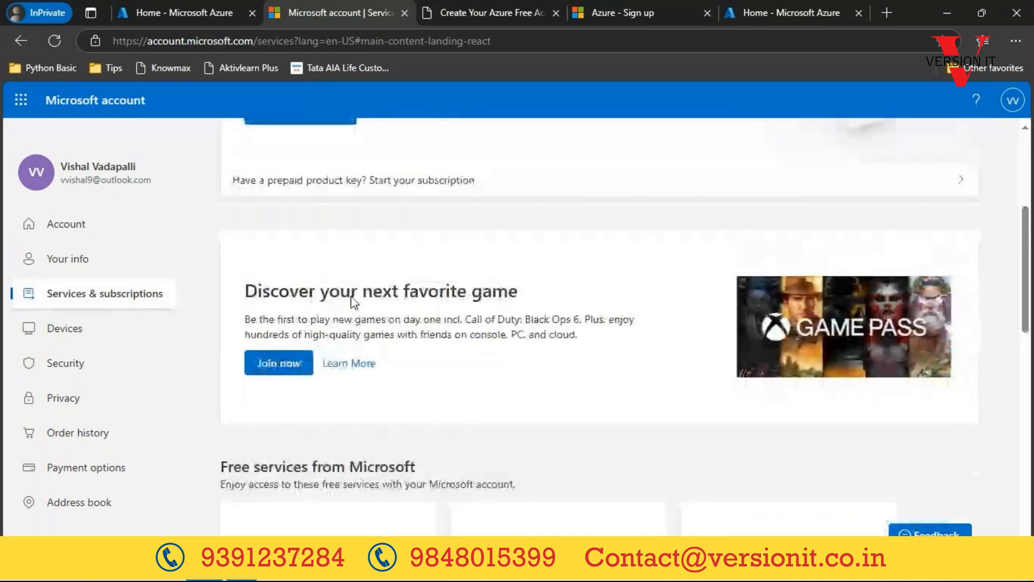
scroll(354, 303, down, 6)
scroll(353, 300, up, 5)
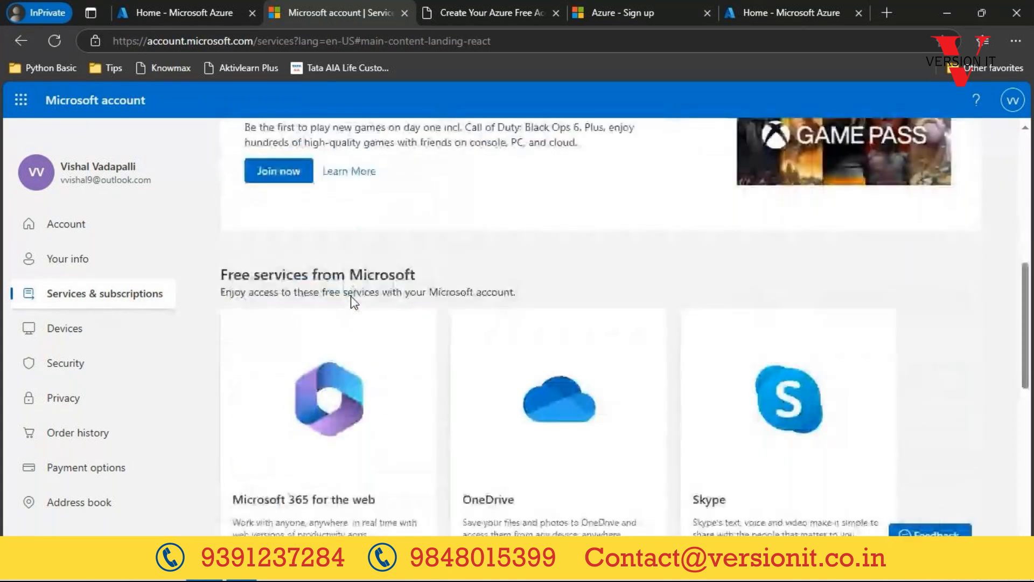
scroll(352, 295, up, 8)
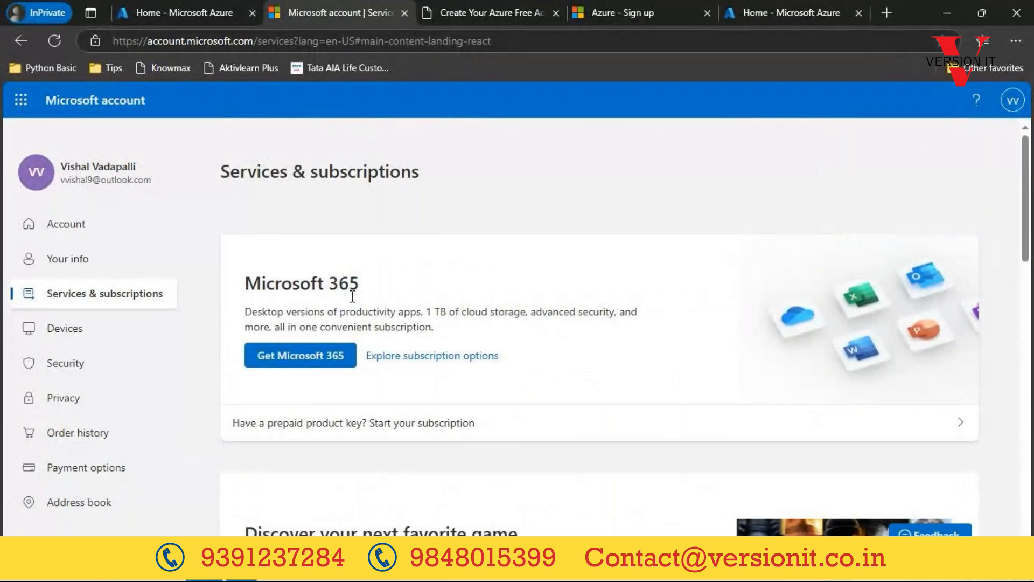
click(86, 226)
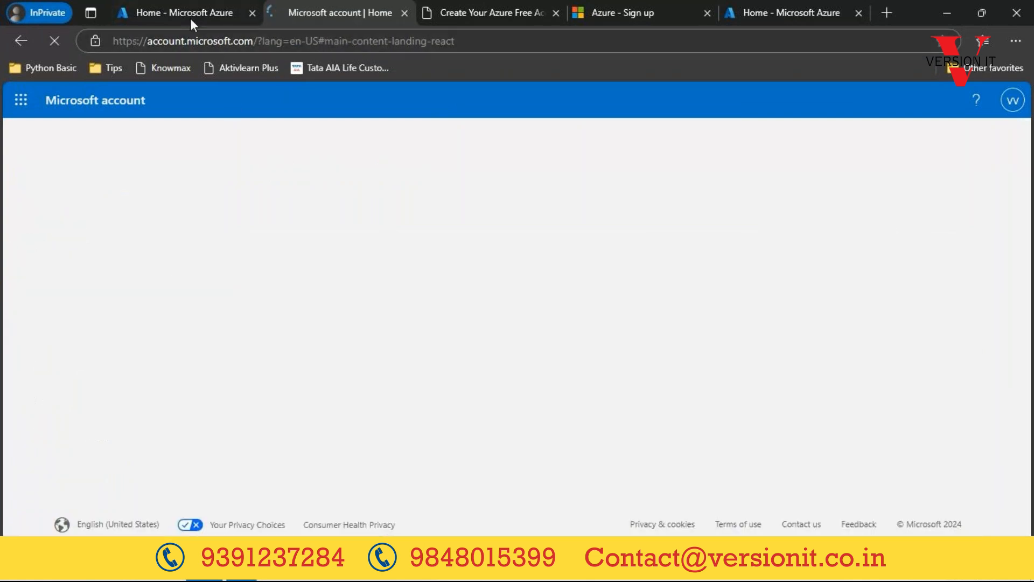
Return to the first account's Azure portal home and try to search its resources and services for "sub"
click(183, 14)
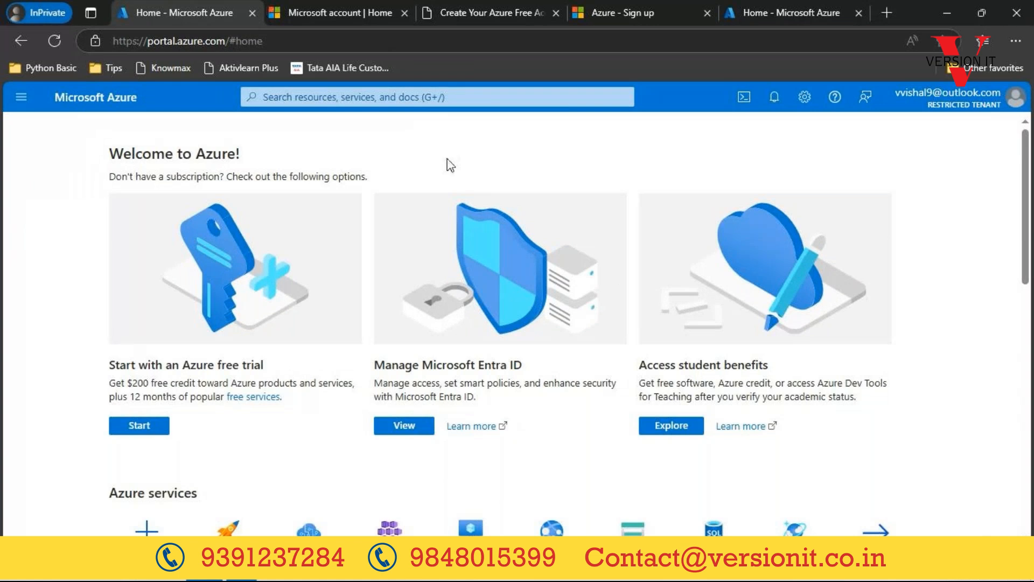
click(431, 99)
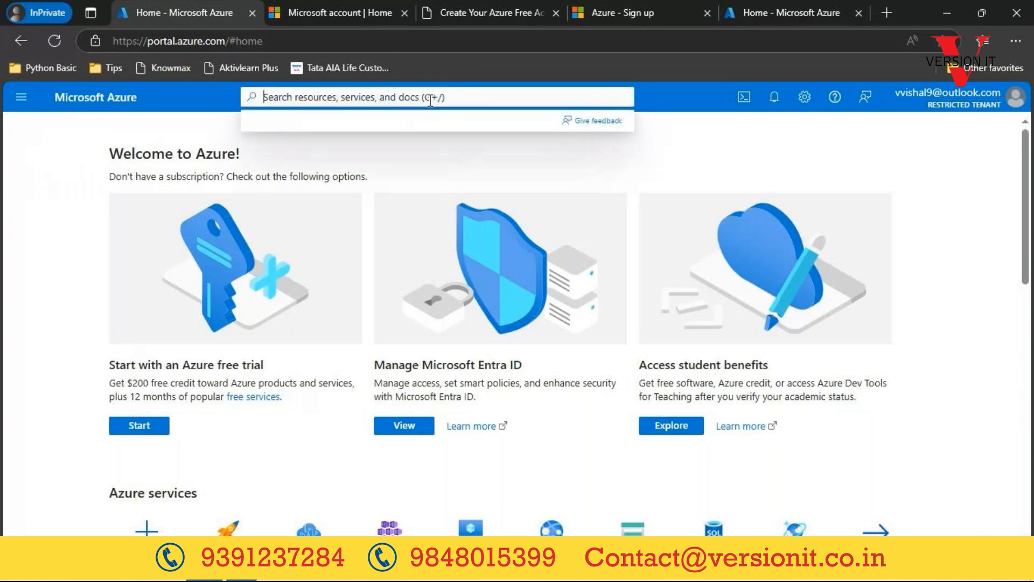
text(sub)
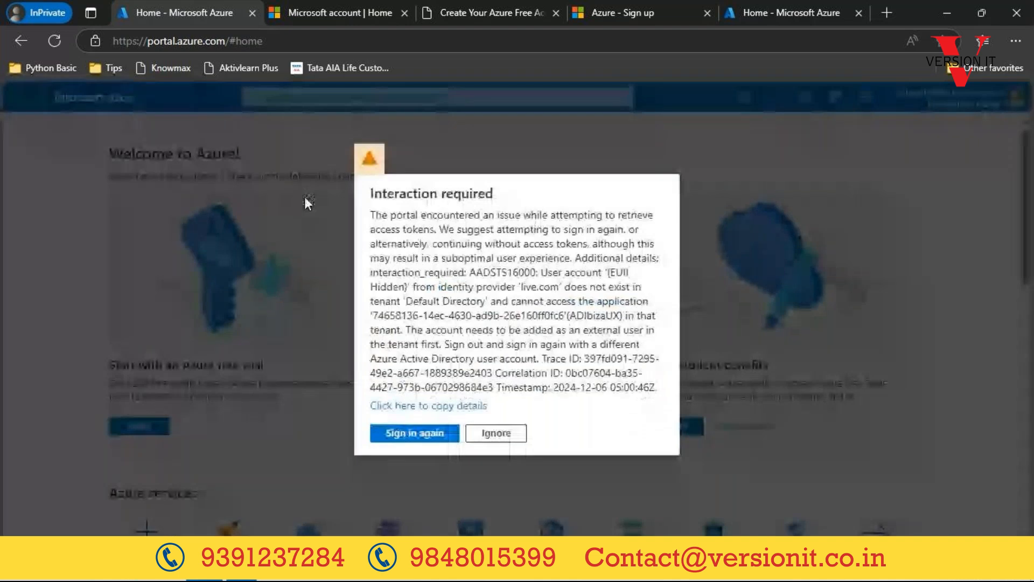
Sign in to the Azure portal again, switching to the second Microsoft account, and open its Subscriptions page
click(450, 435)
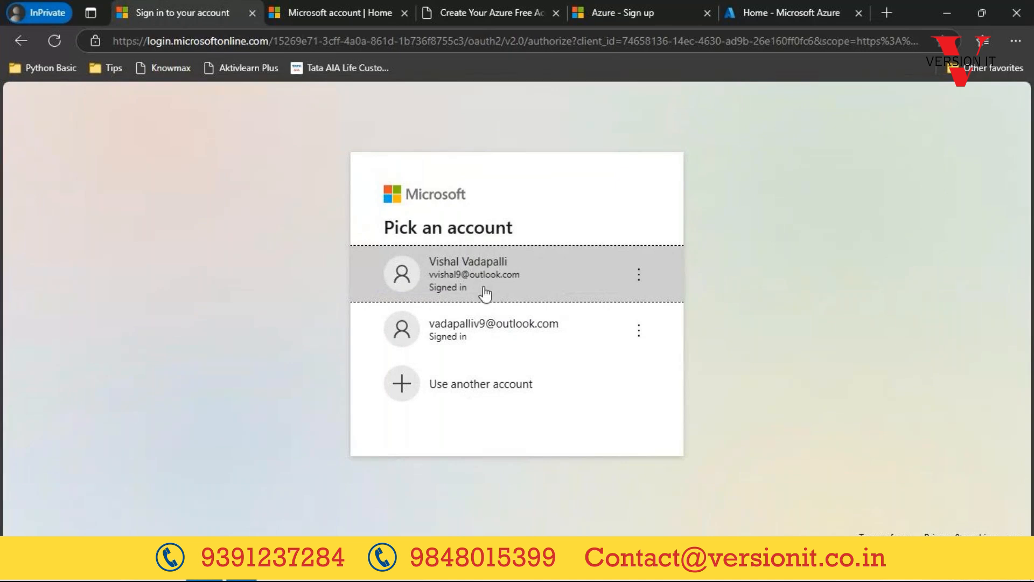
click(502, 276)
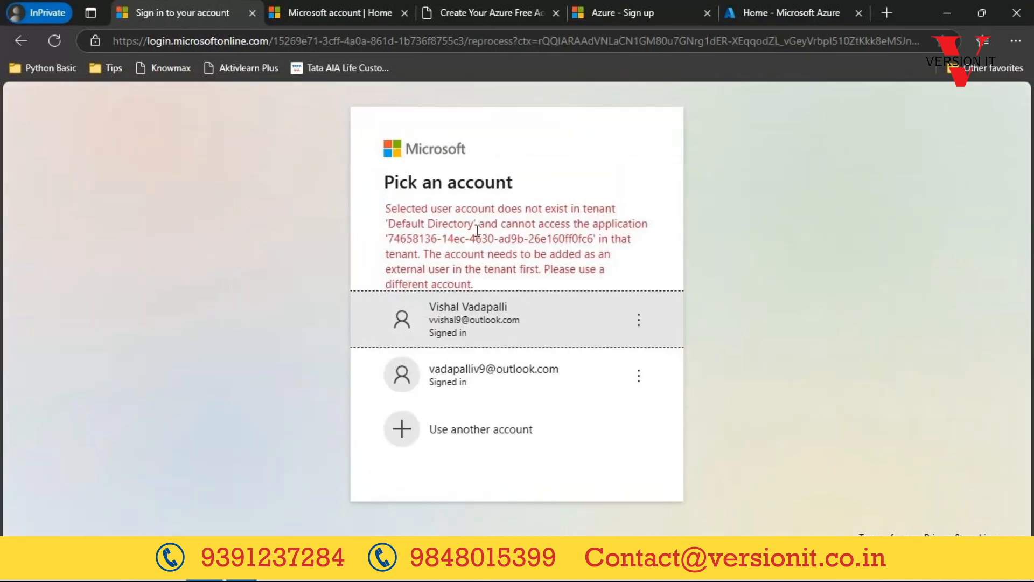
click(513, 381)
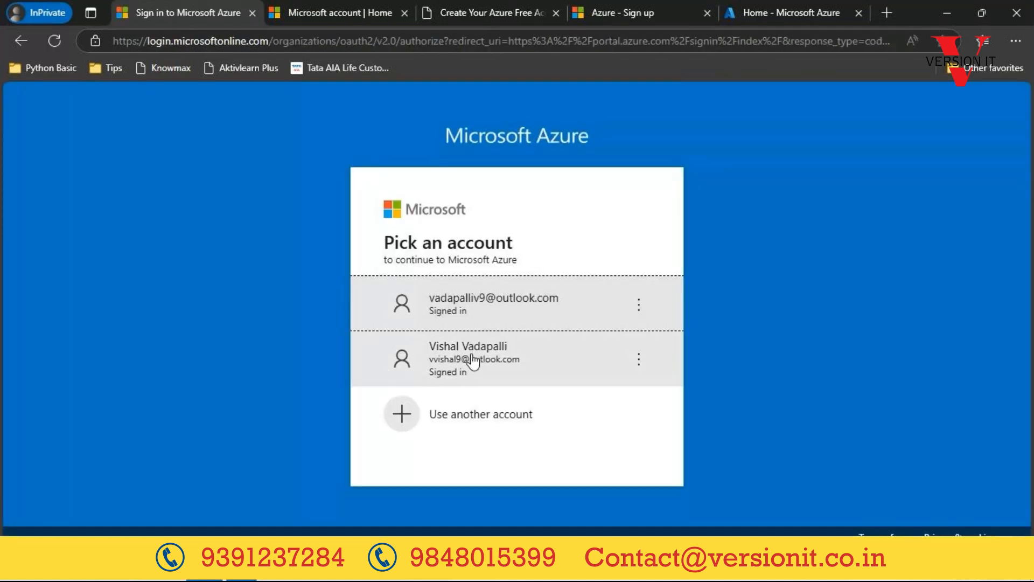
click(494, 294)
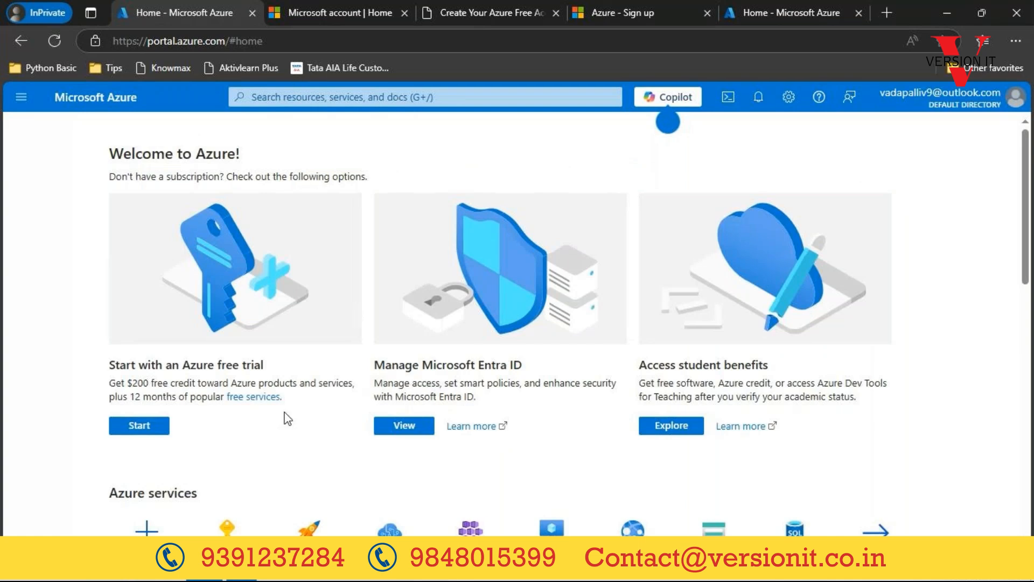
click(507, 101)
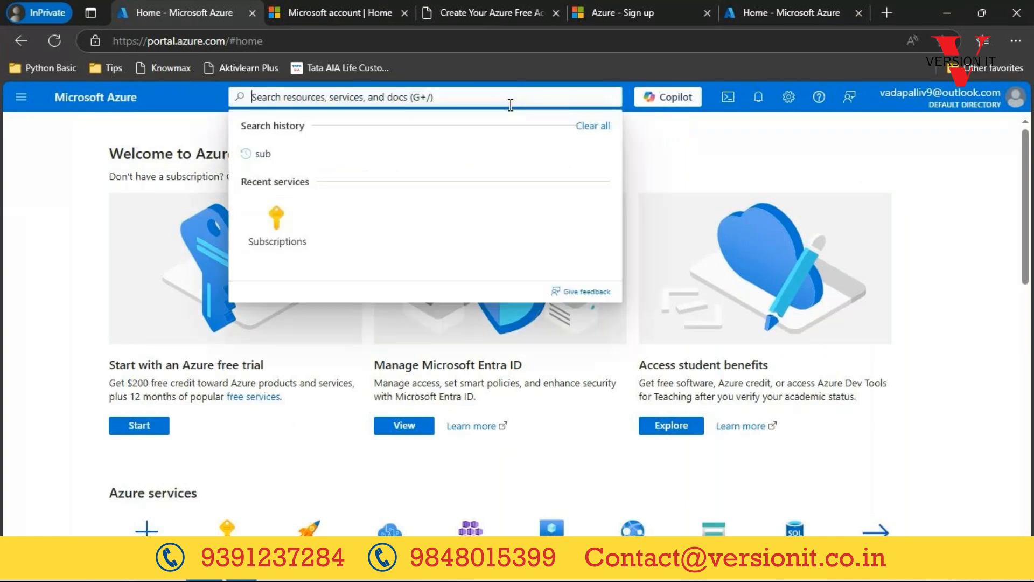
click(287, 239)
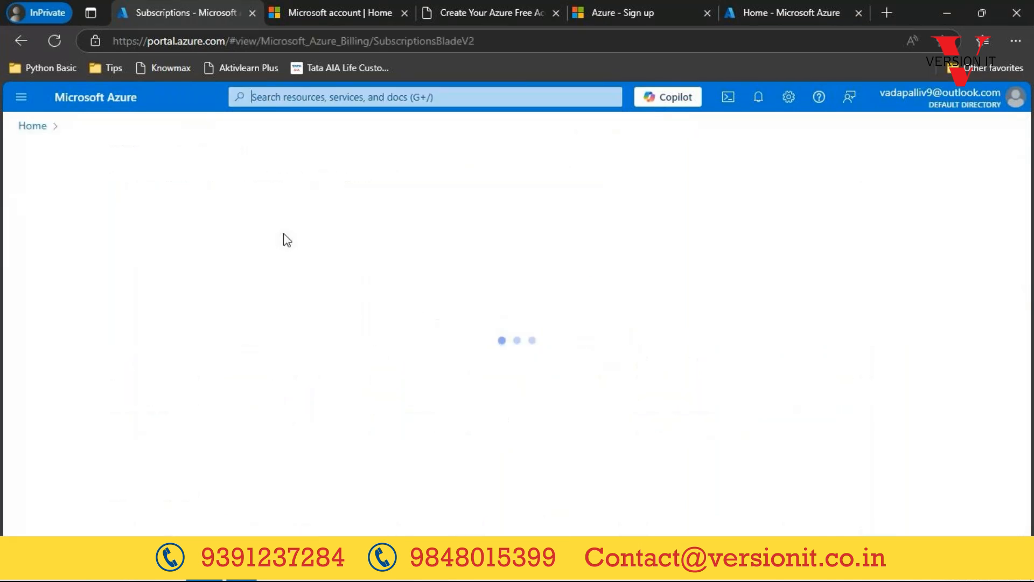